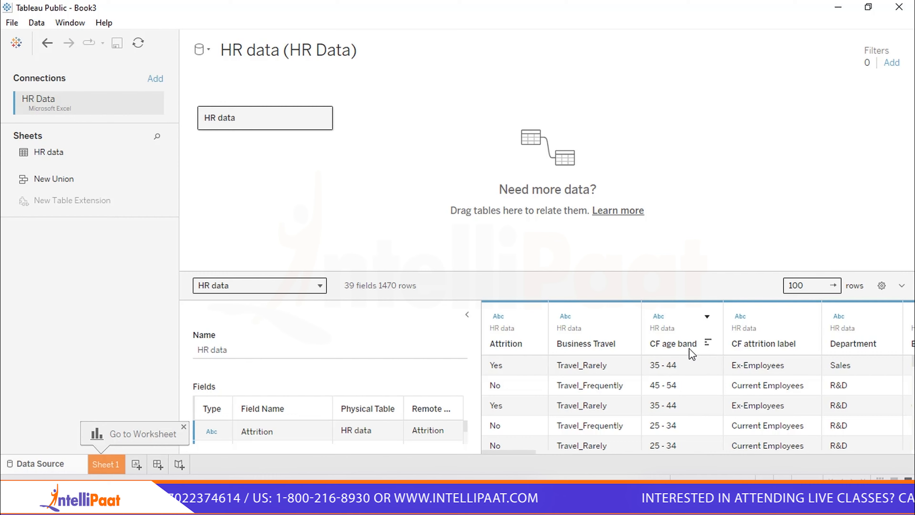
# - Examine the rows and columns of the HR data preview, from Attrition across to Job Level
pyautogui.scroll(-6, 572, 411)
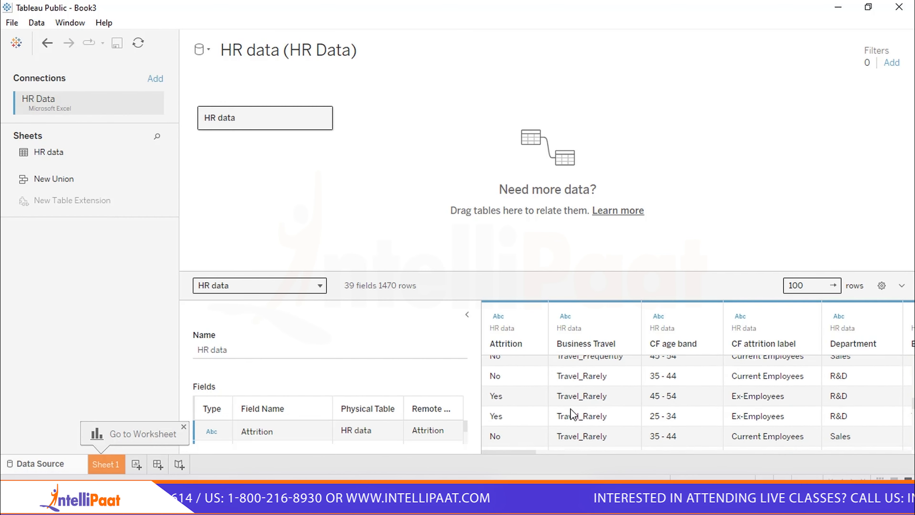
pyautogui.scroll(-5, 572, 413)
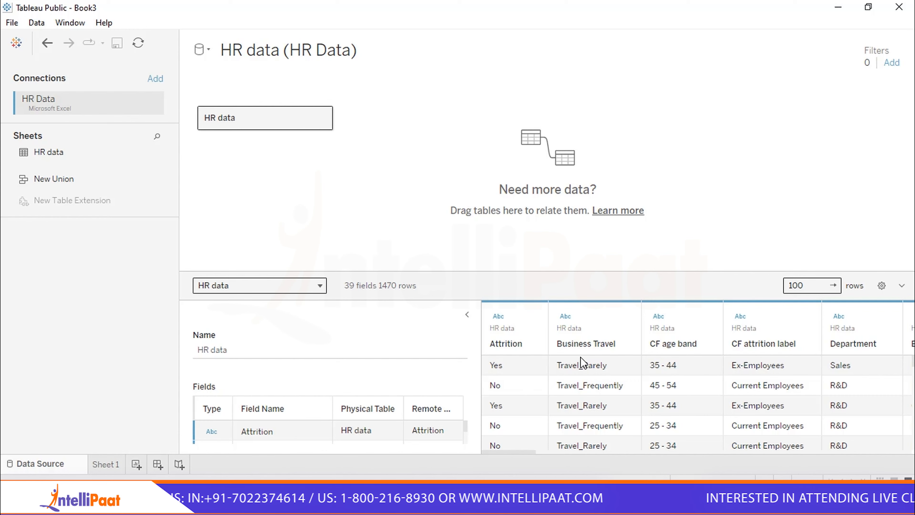
pyautogui.scroll(-2, 582, 362)
pyautogui.scroll(-2, 581, 358)
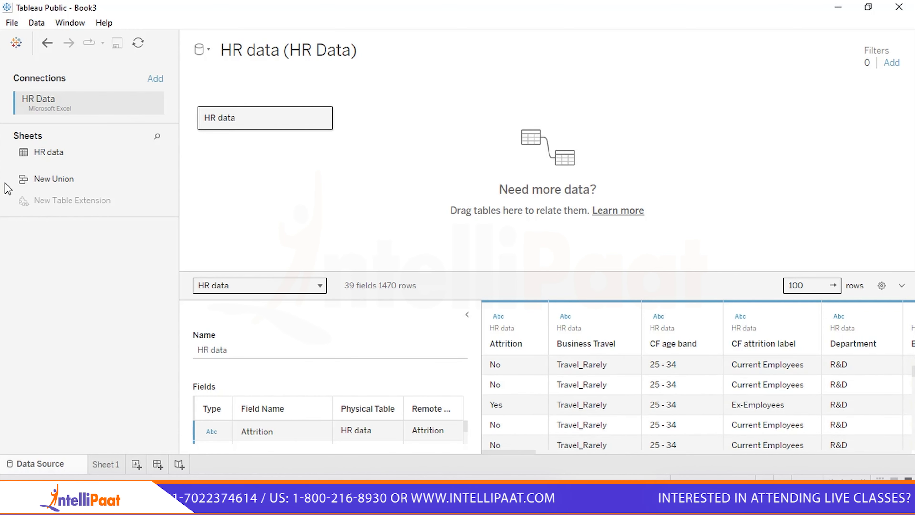
pyautogui.scroll(-2, 680, 428)
pyautogui.hscroll(10, 681, 423)
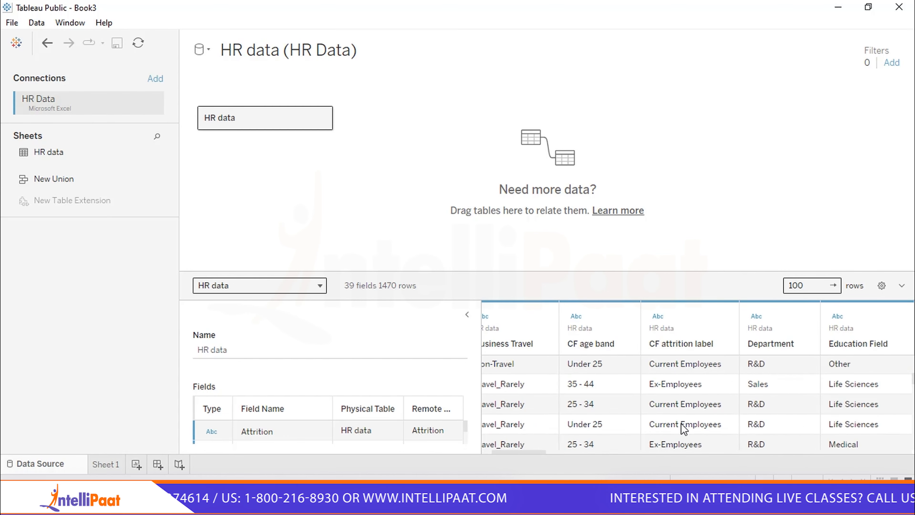
pyautogui.hscroll(-10, 681, 424)
pyautogui.hscroll(4, 681, 423)
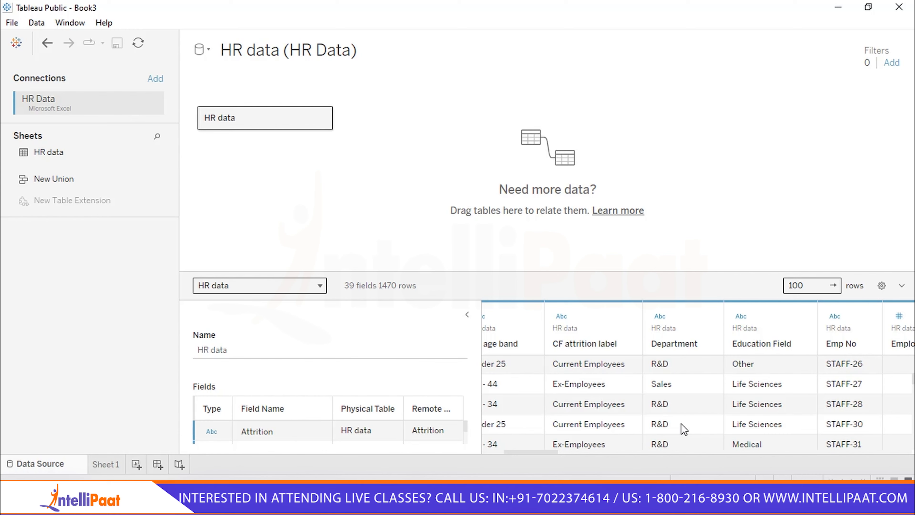
pyautogui.hscroll(5, 667, 418)
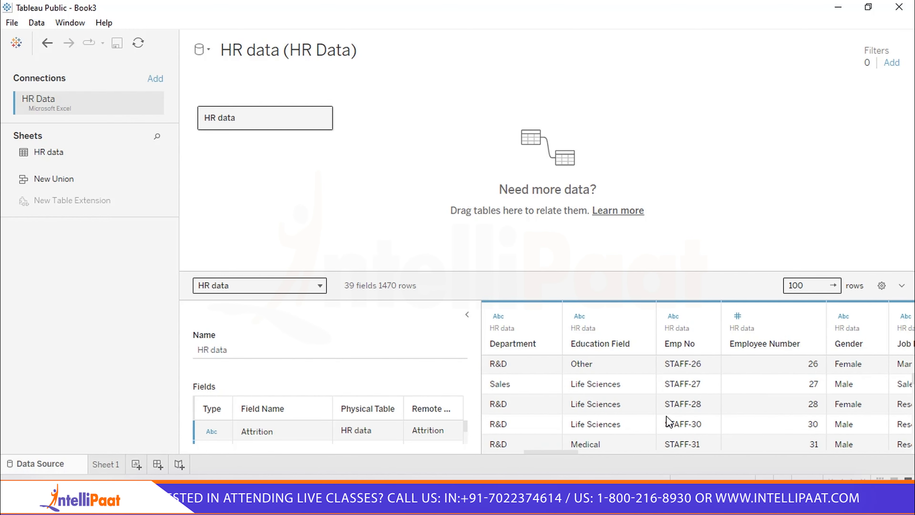
pyautogui.hscroll(3, 666, 416)
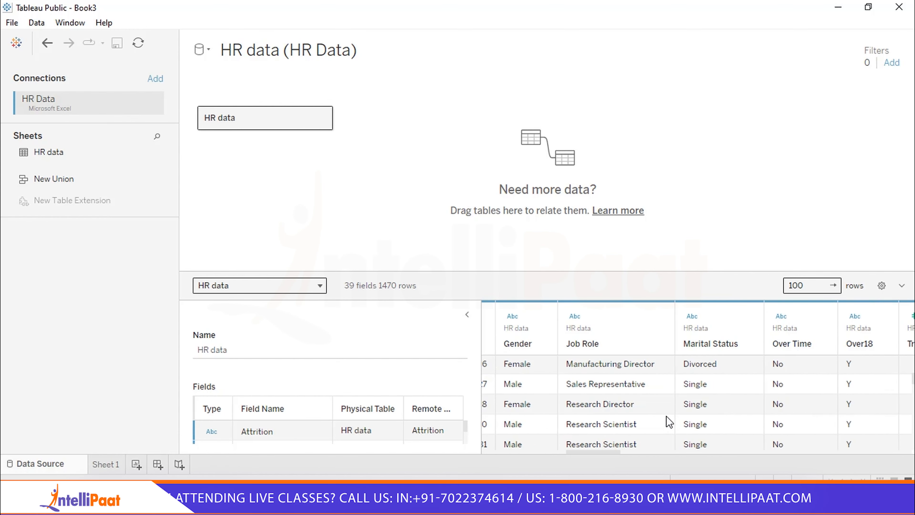
pyautogui.hscroll(4, 666, 416)
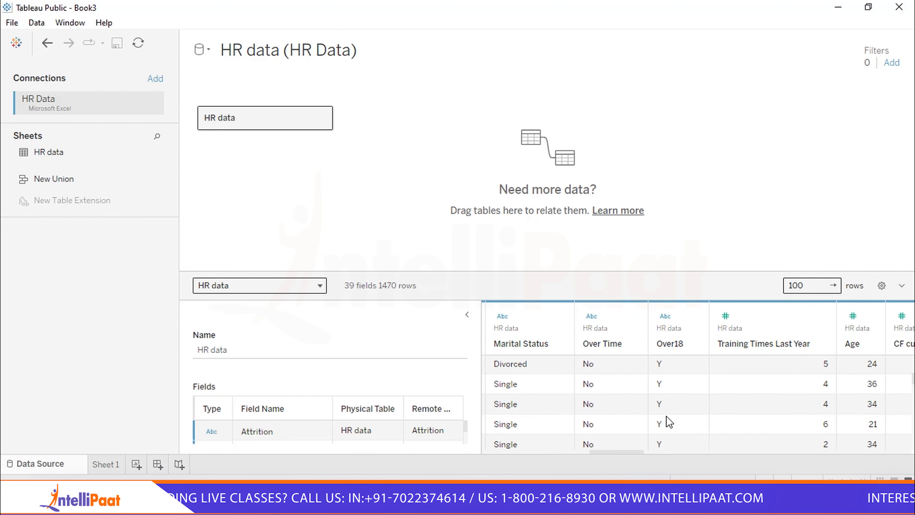
pyautogui.hscroll(6, 665, 416)
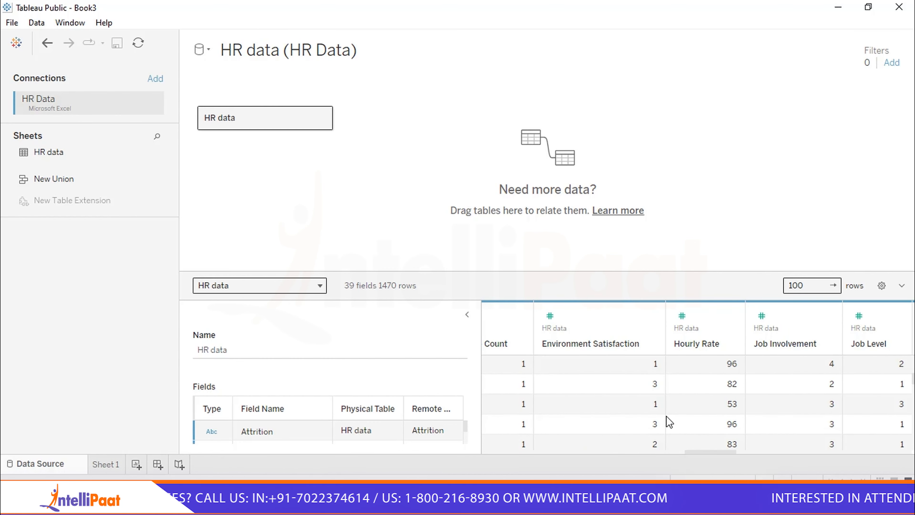
pyautogui.scroll(-10, 665, 413)
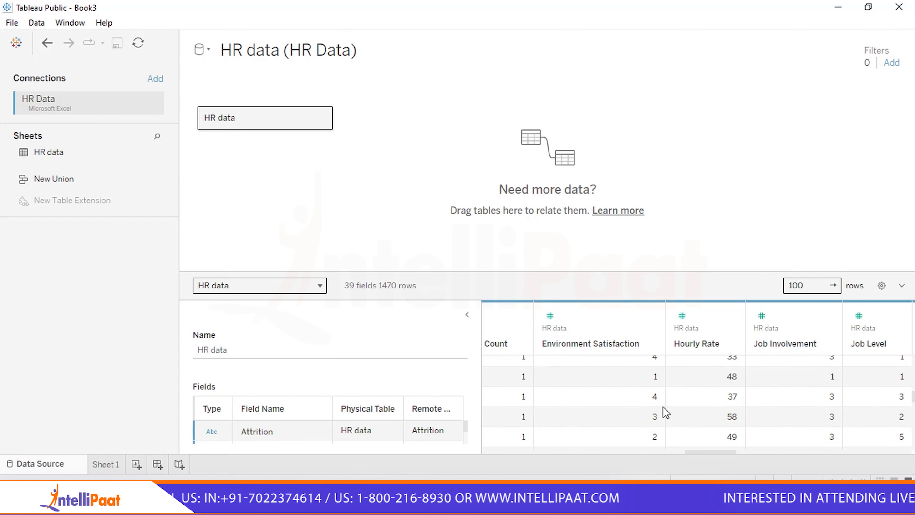
pyautogui.scroll(-3, 666, 412)
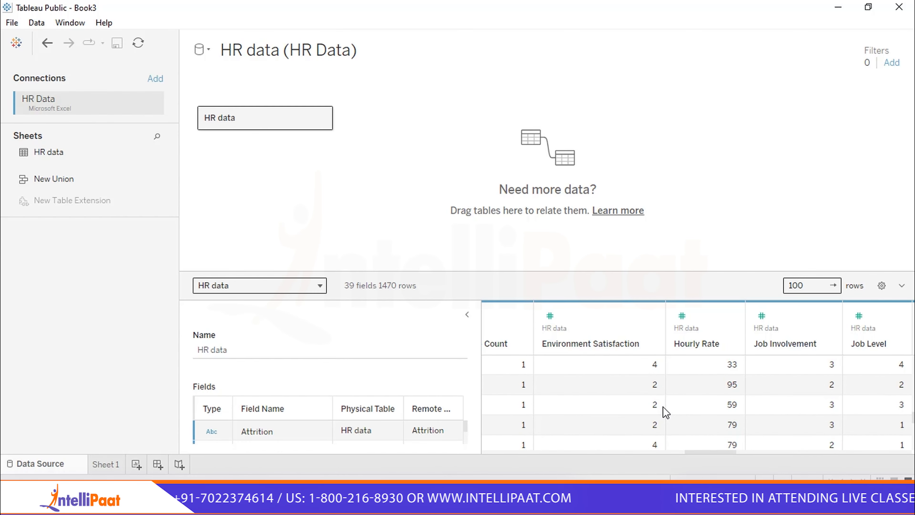
# - Open Sheet 1 and rename it KPI
pyautogui.doubleClick(102, 464)
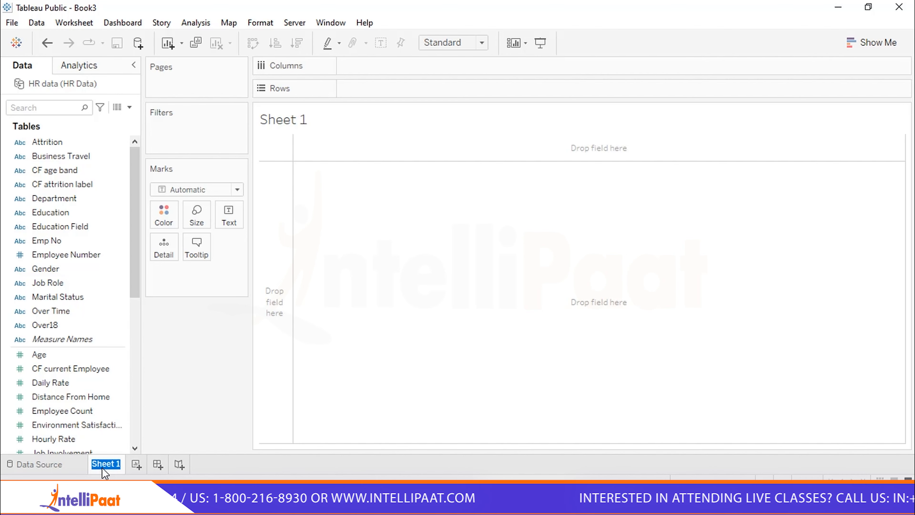
pyautogui.press('BackSpace')
pyautogui.press('Return')
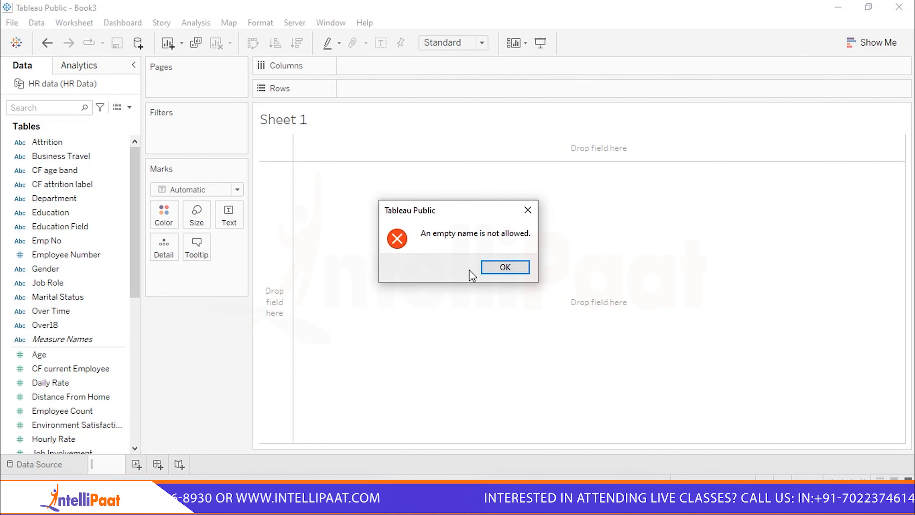
pyautogui.click(499, 269)
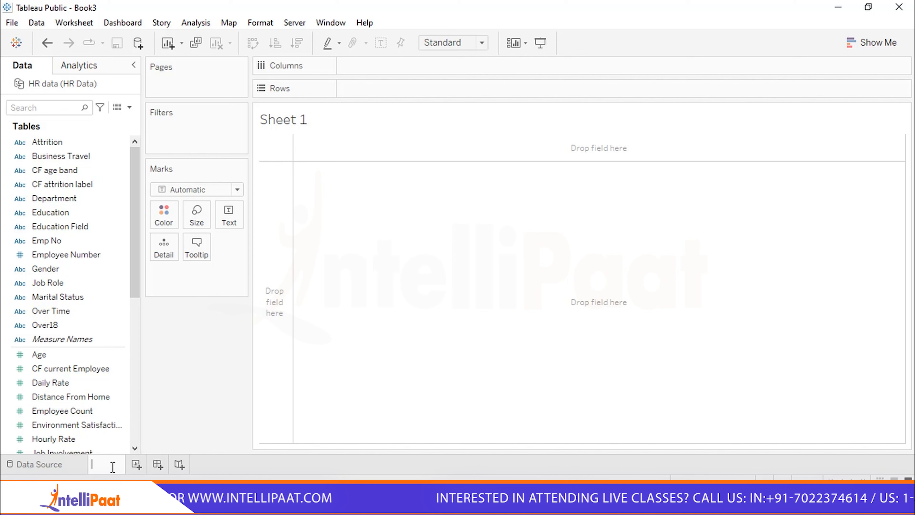
pyautogui.write('KPI')
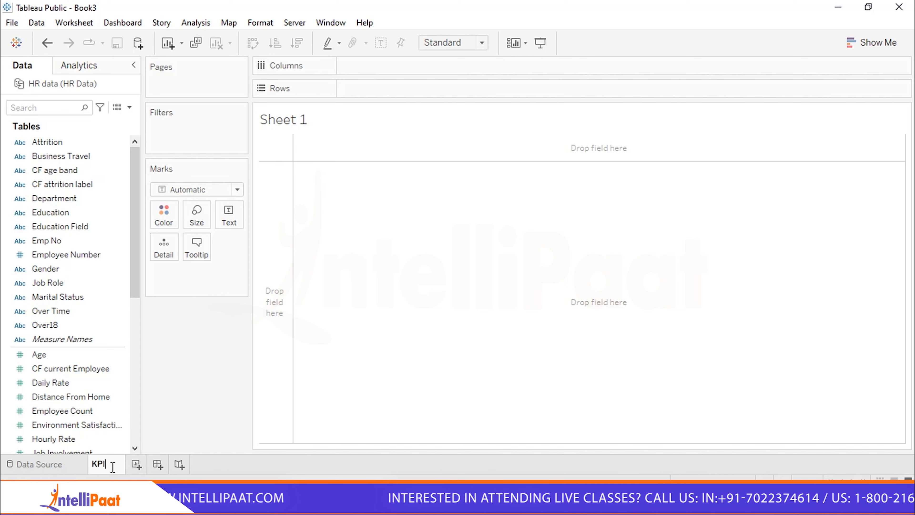
pyautogui.click(417, 324)
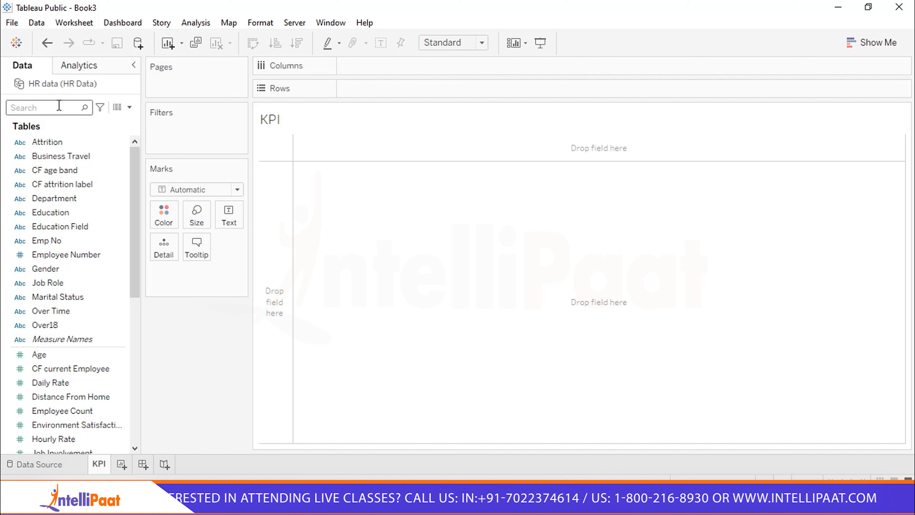
# - Search the fields for "empl" and place Employee Count on Rows
pyautogui.write('empl')
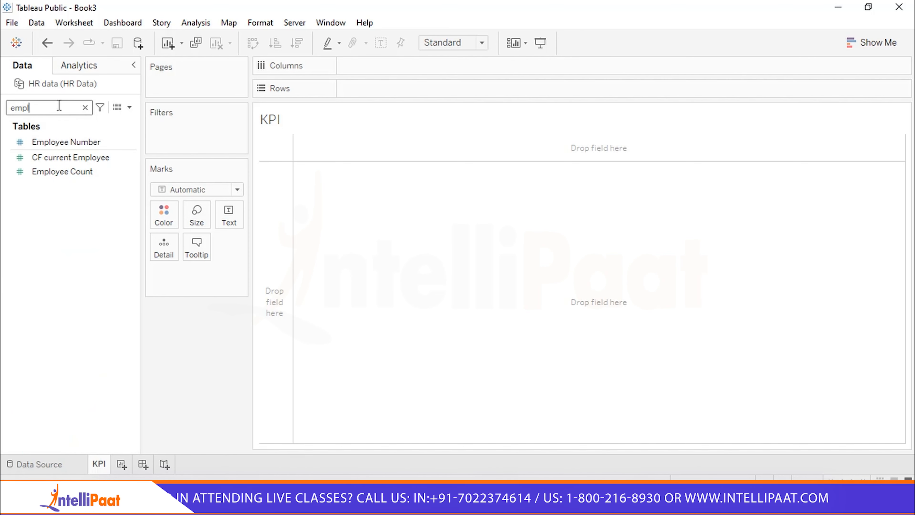
pyautogui.click(72, 158)
pyautogui.click(74, 172)
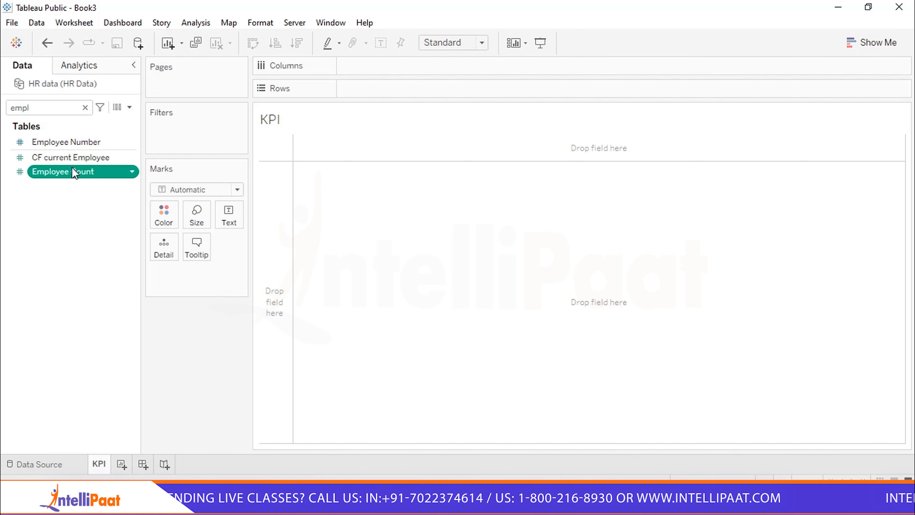
pyautogui.moveTo(75, 172); pyautogui.dragTo(385, 90)
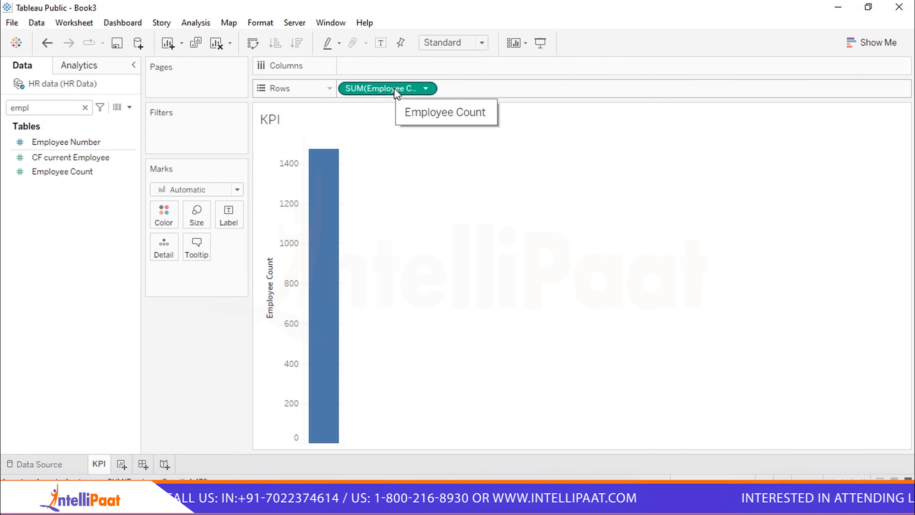
# - Move SUM(Employee Count) from Rows to Marks and assign it to Text
pyautogui.moveTo(393, 88); pyautogui.dragTo(200, 281)
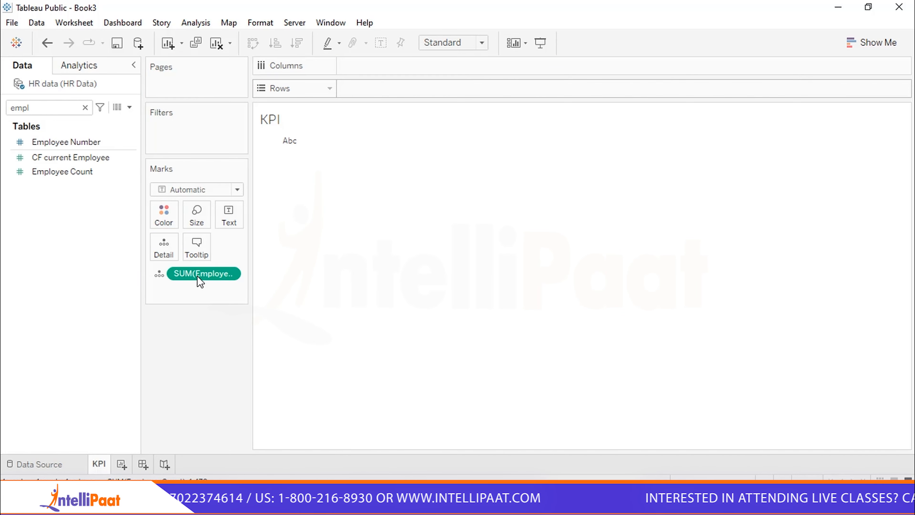
pyautogui.click(159, 275)
pyautogui.click(178, 302)
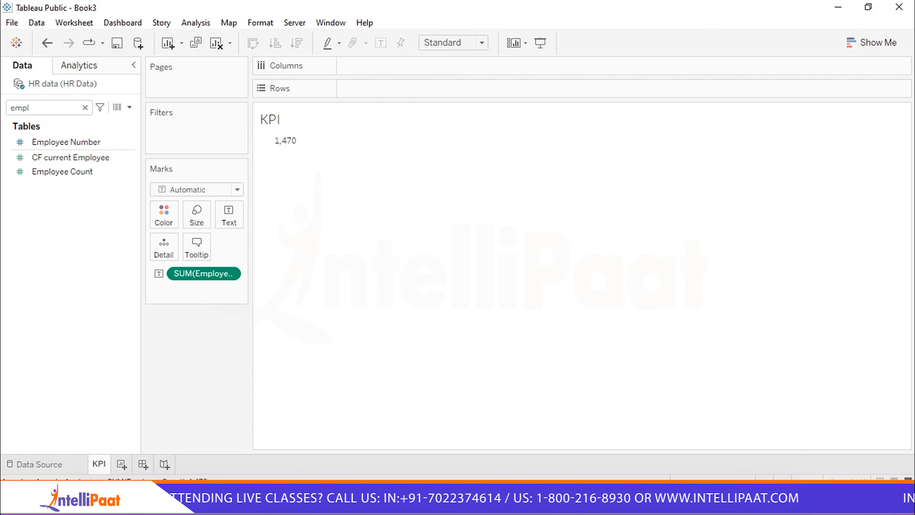
# - Examine the Attrition column's values in the HR data source and return to the KPI sheet
pyautogui.click(28, 462)
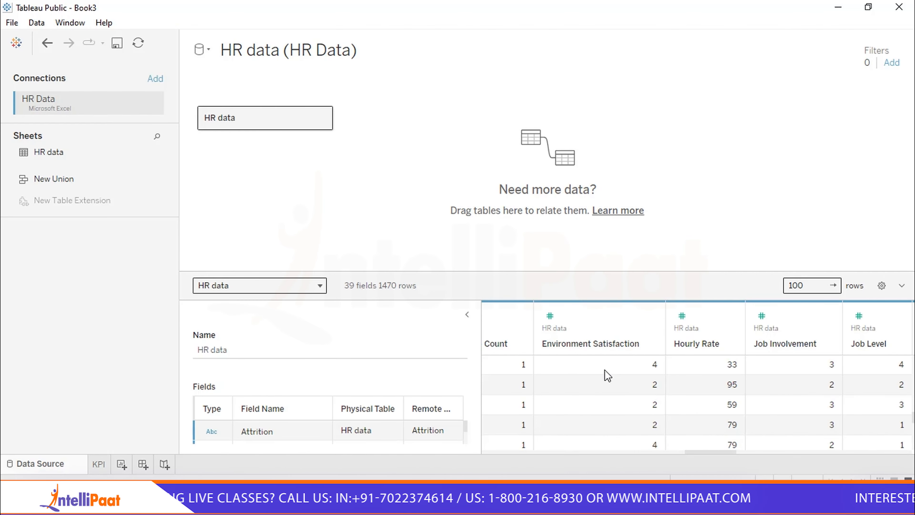
pyautogui.scroll(-5, 522, 394)
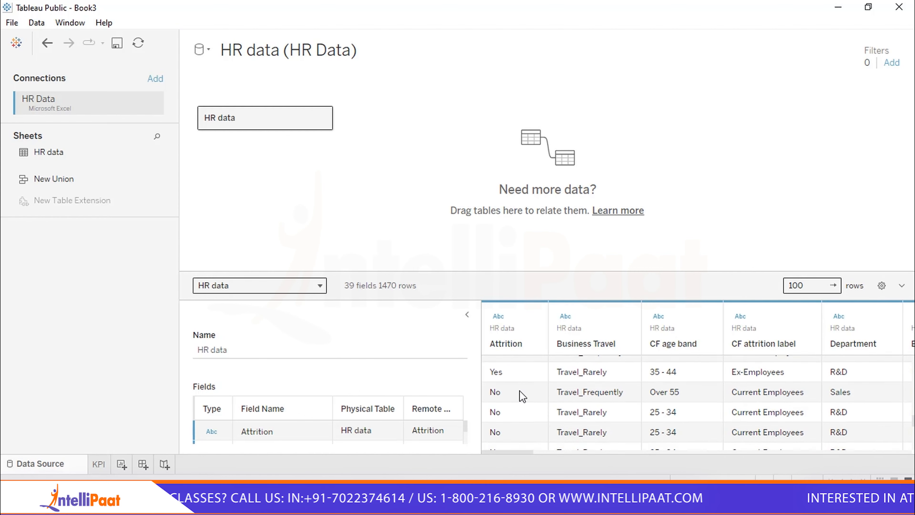
pyautogui.scroll(-2, 522, 394)
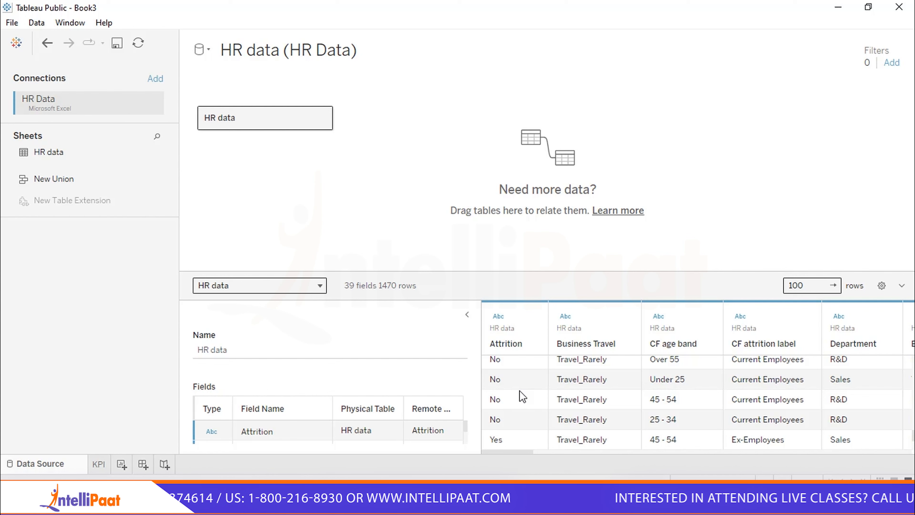
pyautogui.click(99, 463)
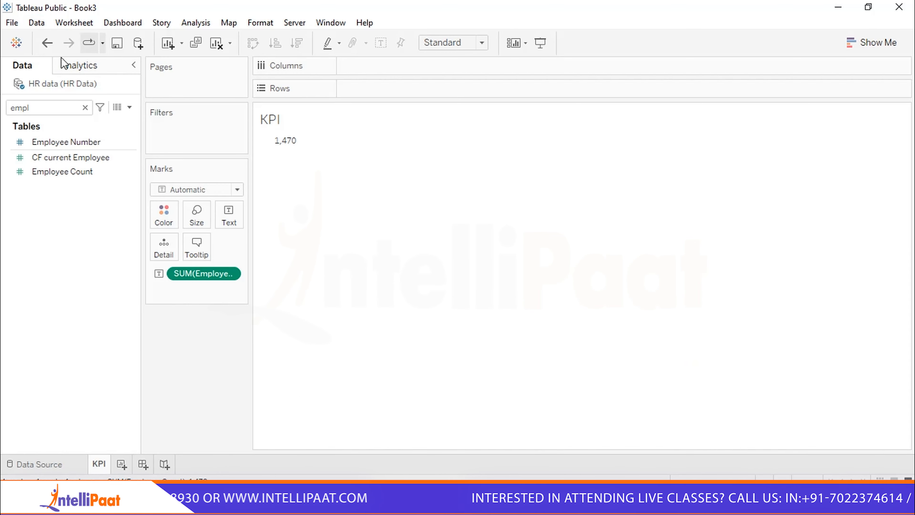
pyautogui.click(120, 109)
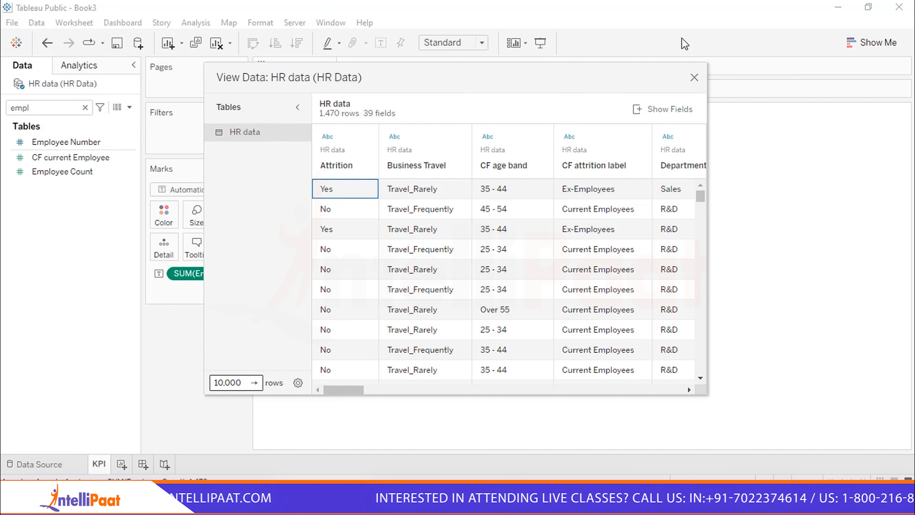
pyautogui.click(693, 77)
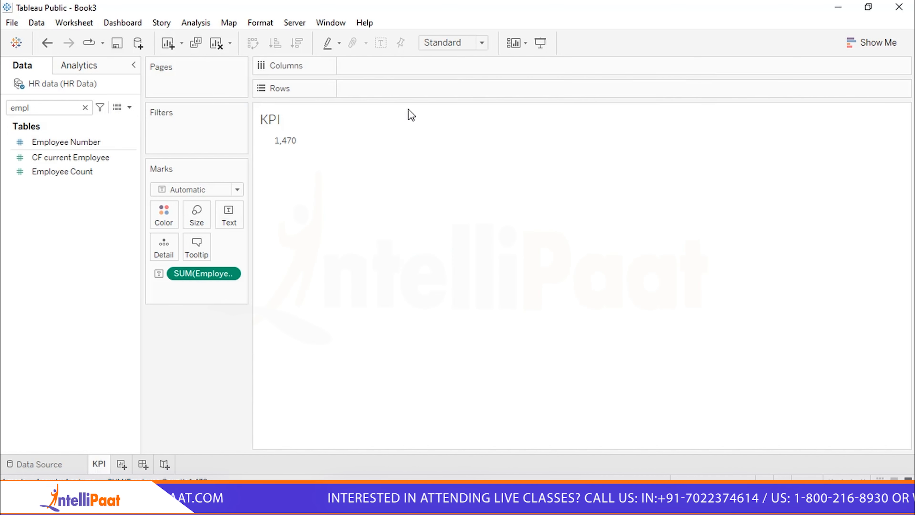
# - Create a calculated field named "attrition count"
pyautogui.click(130, 107)
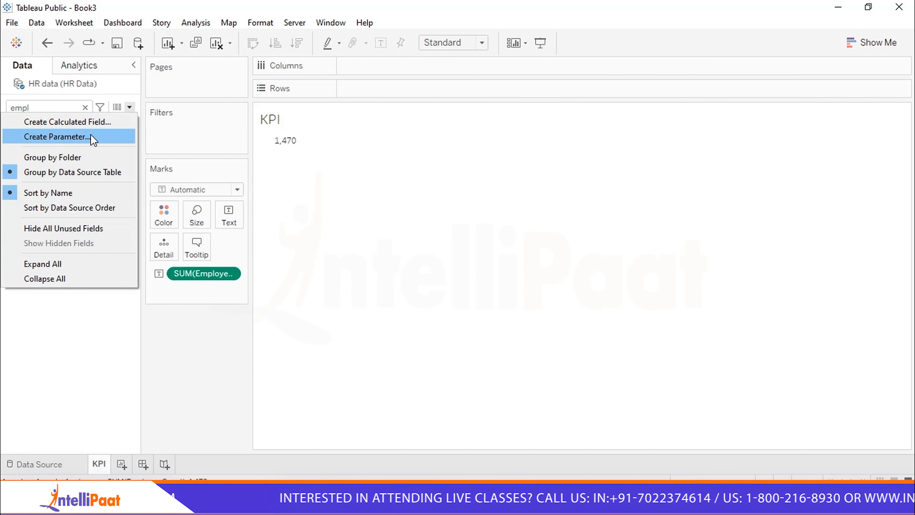
pyautogui.click(88, 125)
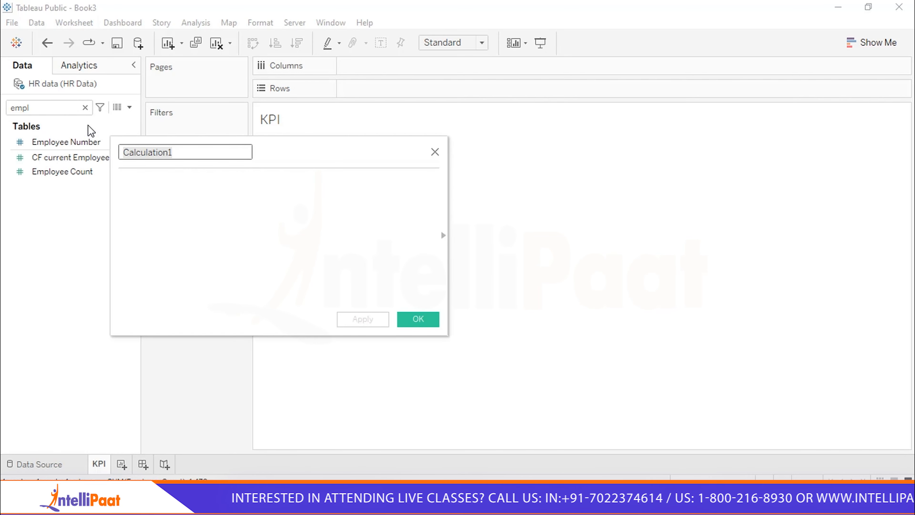
pyautogui.press('BackSpace')
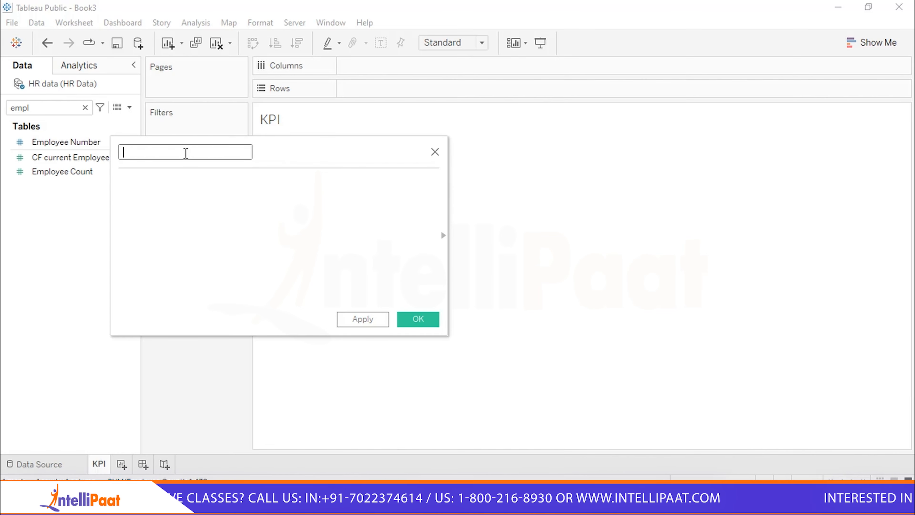
pyautogui.write('attr')
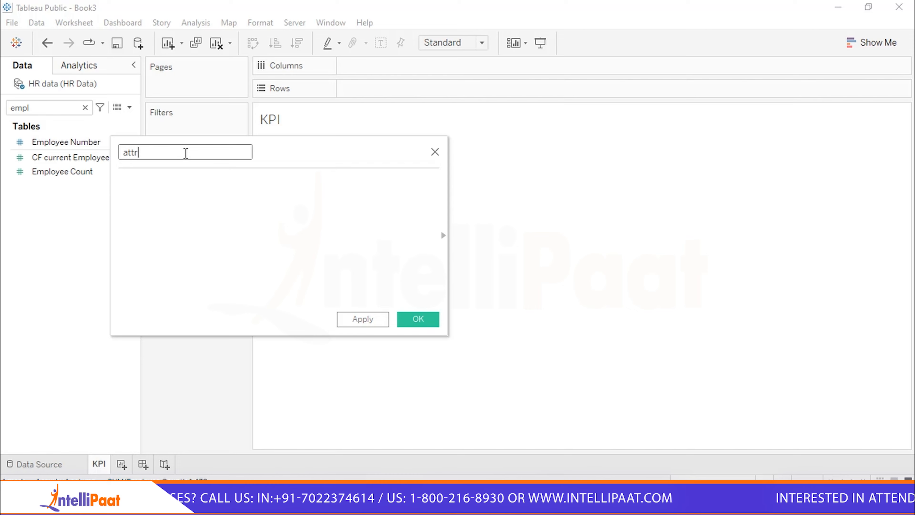
pyautogui.write('ition co')
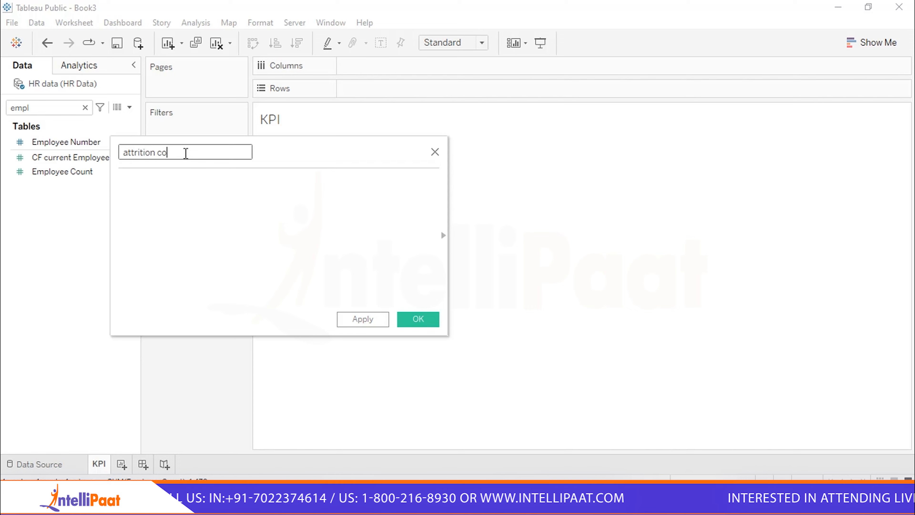
pyautogui.write('unt')
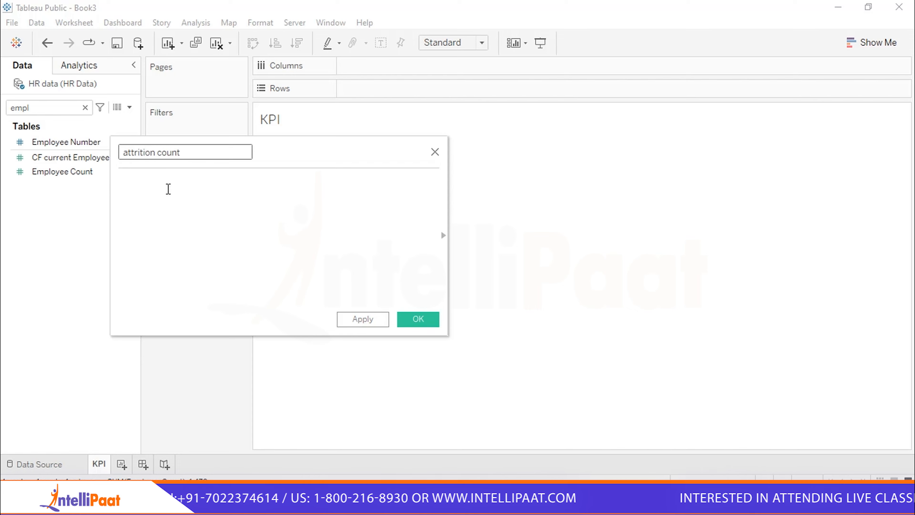
# - Begin the attrition count formula with the condition IF ([Attrition]) = "yes"
pyautogui.click(168, 189)
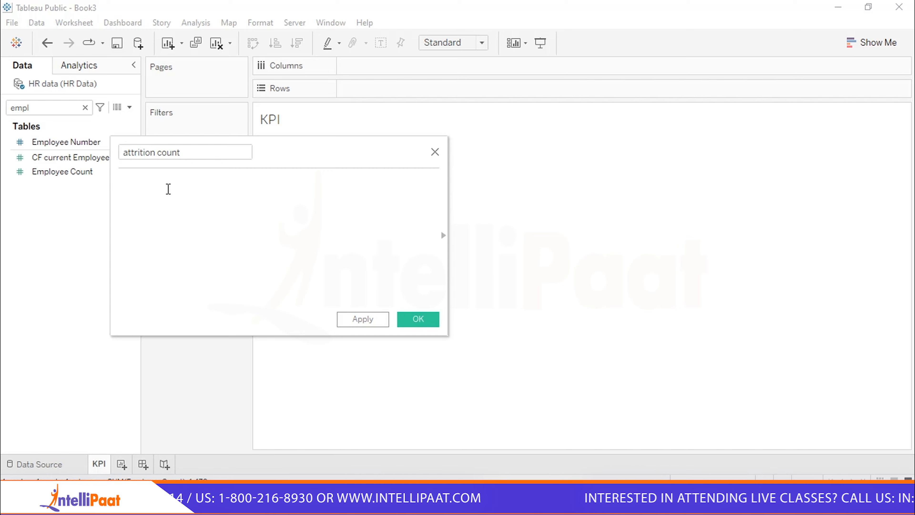
pyautogui.write('if')
pyautogui.press('Return')
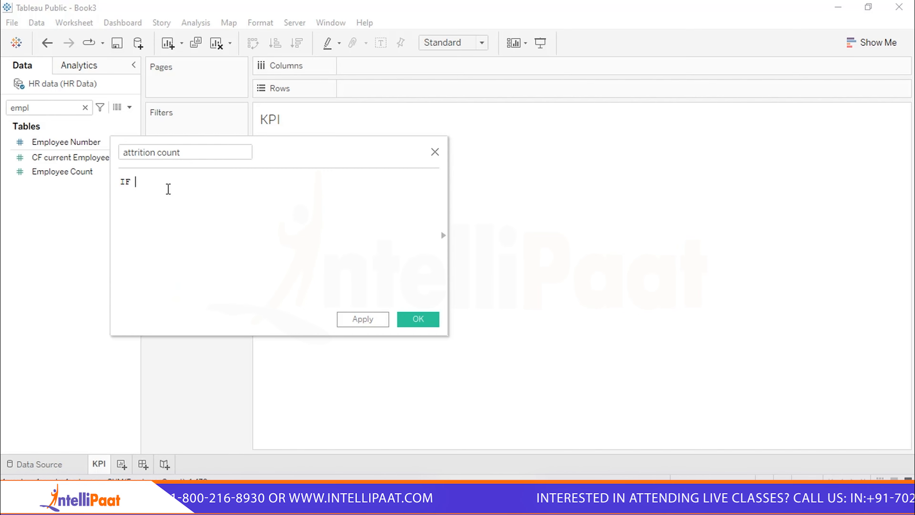
pyautogui.write('(')
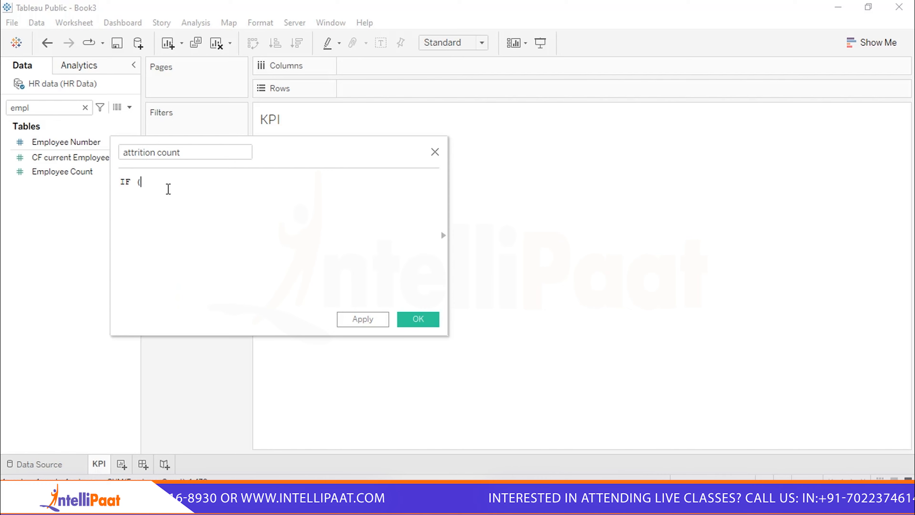
pyautogui.write('attr')
pyautogui.press('Down')
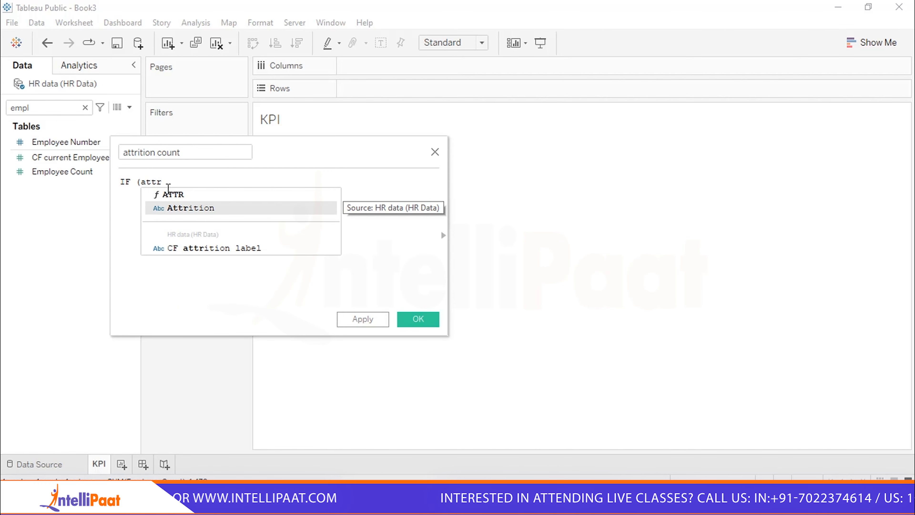
pyautogui.press('Return')
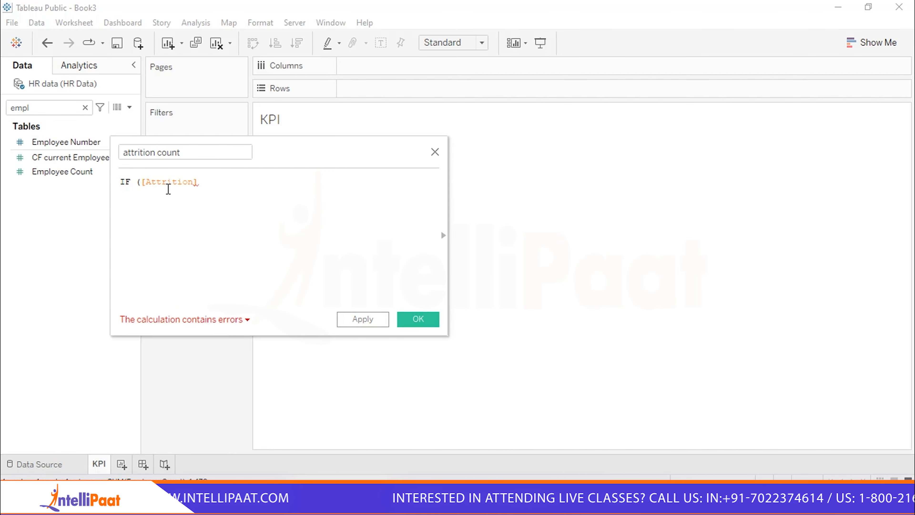
pyautogui.write(')')
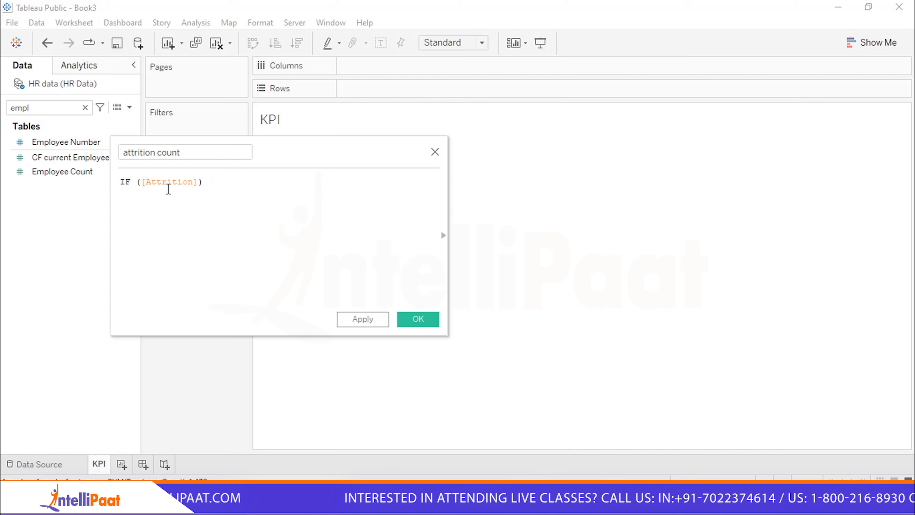
pyautogui.write(' =')
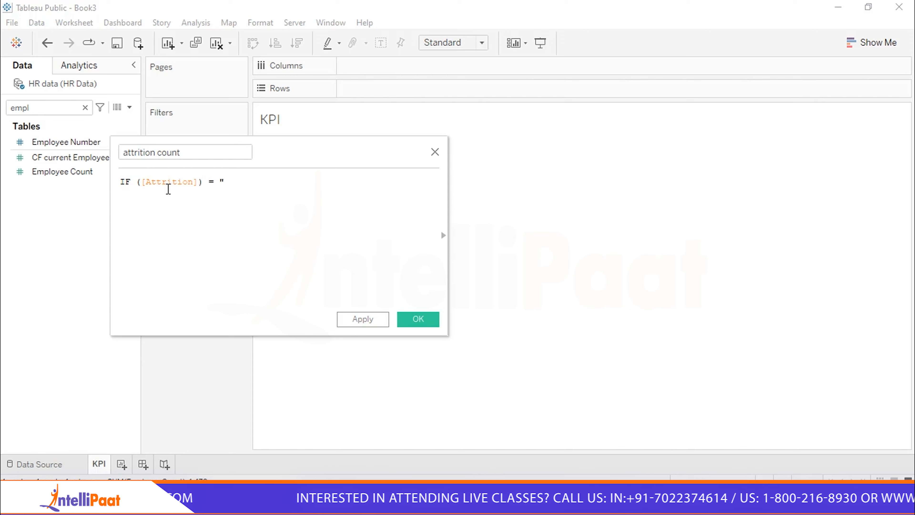
pyautogui.write('yes" ')
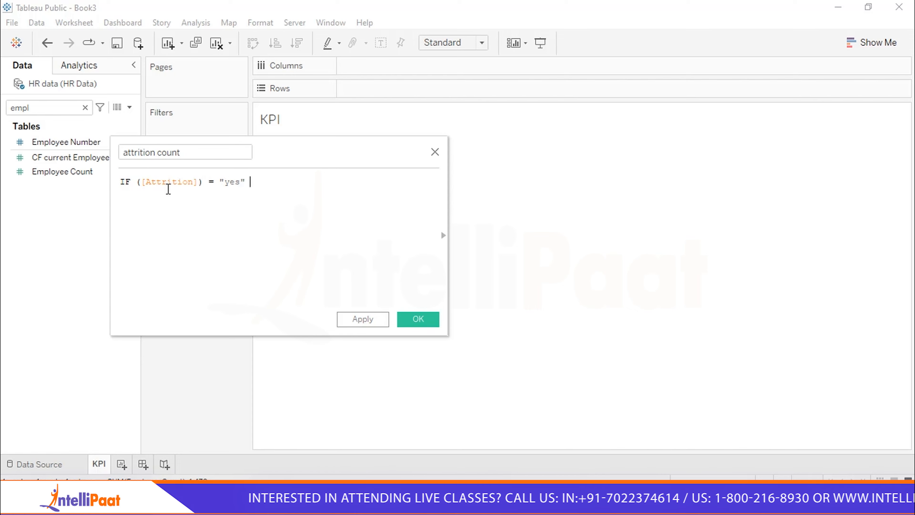
# - Complete the attrition count formula with THEN 1 ELSE 0 END, then apply and save the calculated field
pyautogui.write('th')
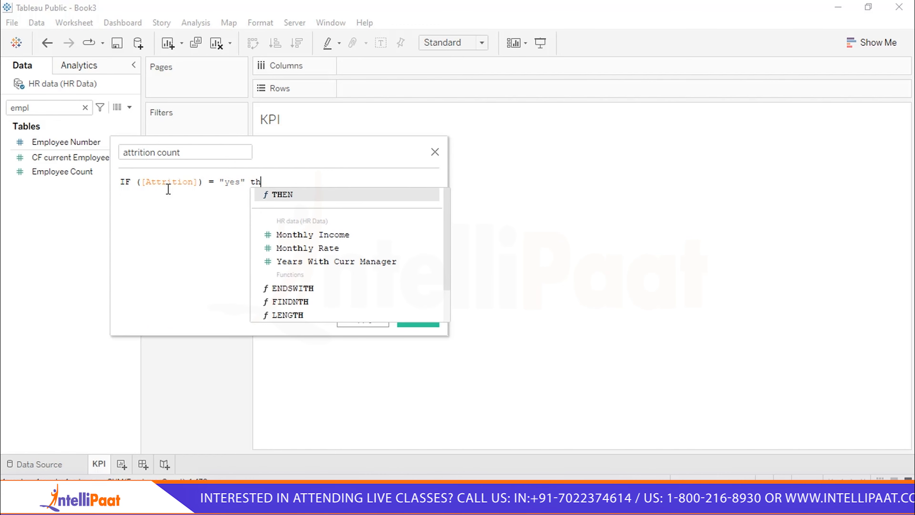
pyautogui.press('Return')
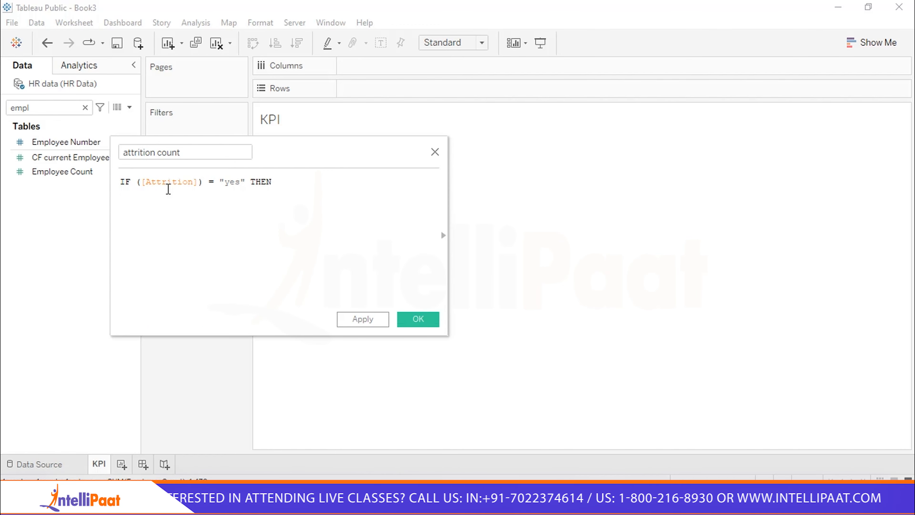
pyautogui.write('1 el')
pyautogui.press('Return')
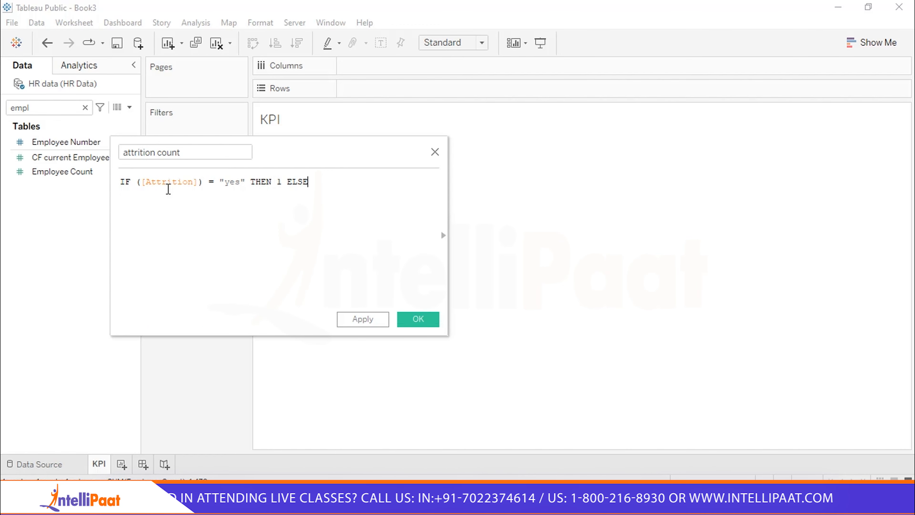
pyautogui.write('0 ')
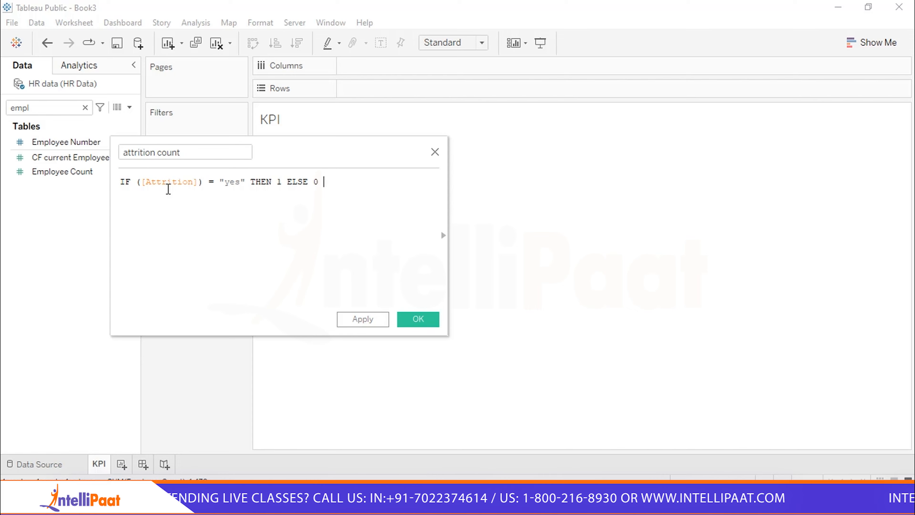
pyautogui.write('end')
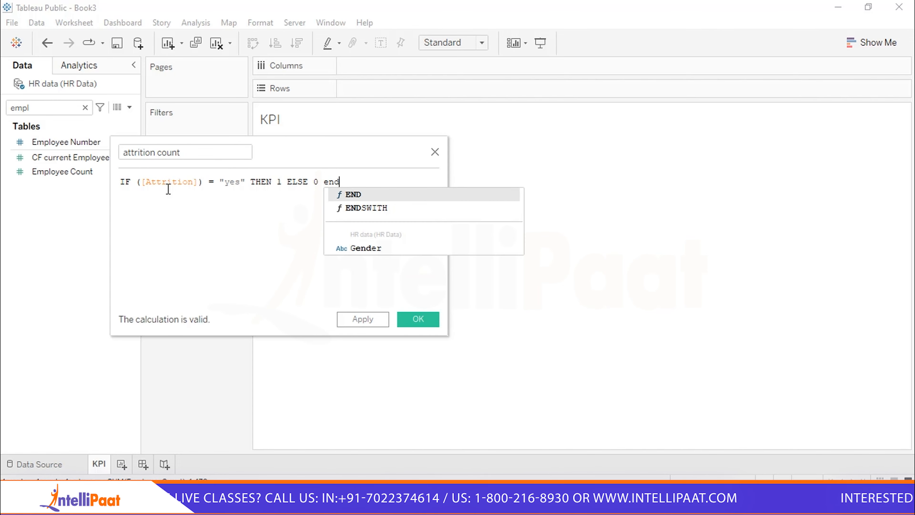
pyautogui.press('Return')
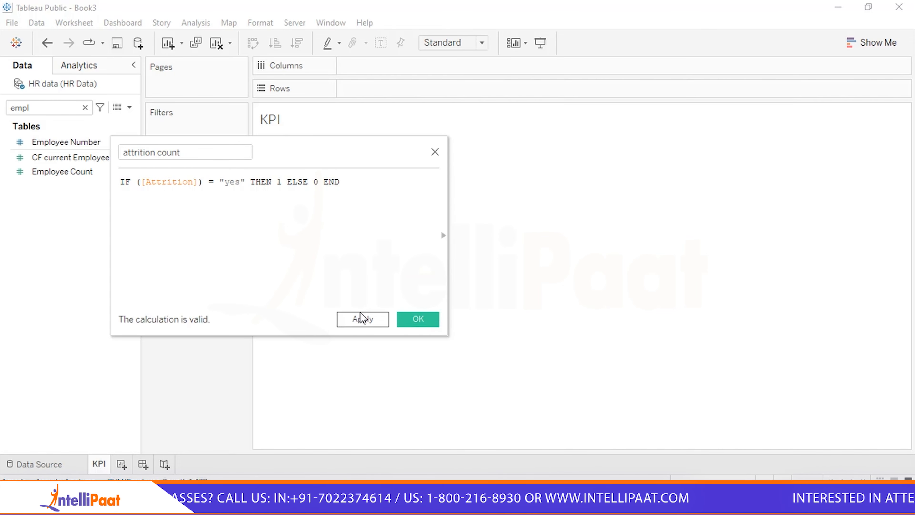
pyautogui.click(361, 320)
pyautogui.click(411, 323)
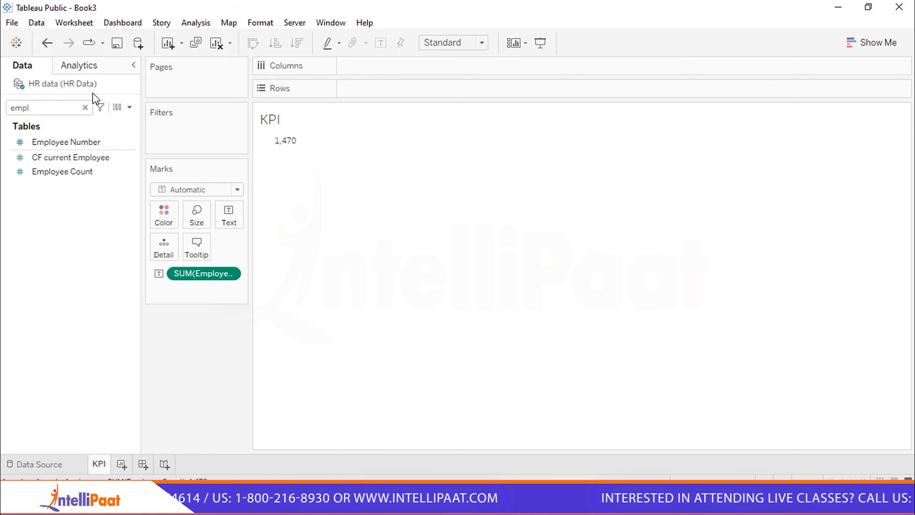
# - Replace the field search with "attr" and add attrition count to the KPI view alongside Employee Count
pyautogui.click(86, 108)
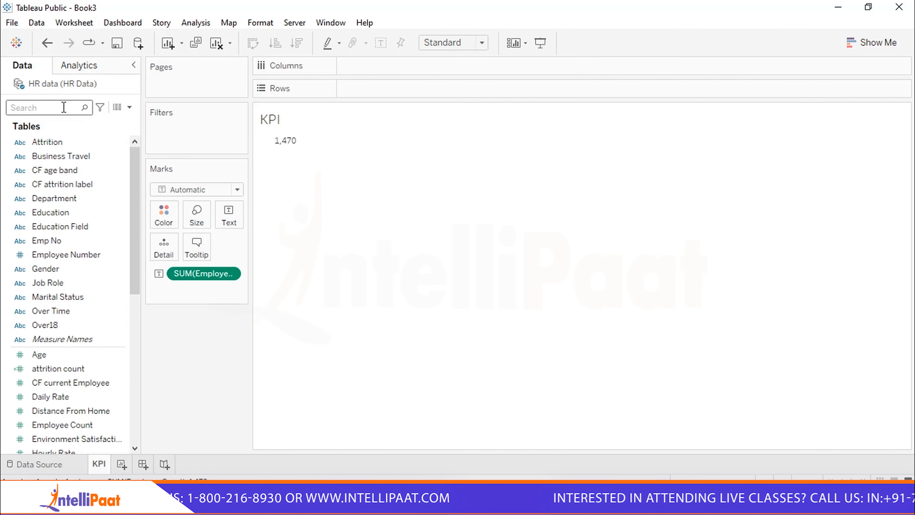
pyautogui.write('attr')
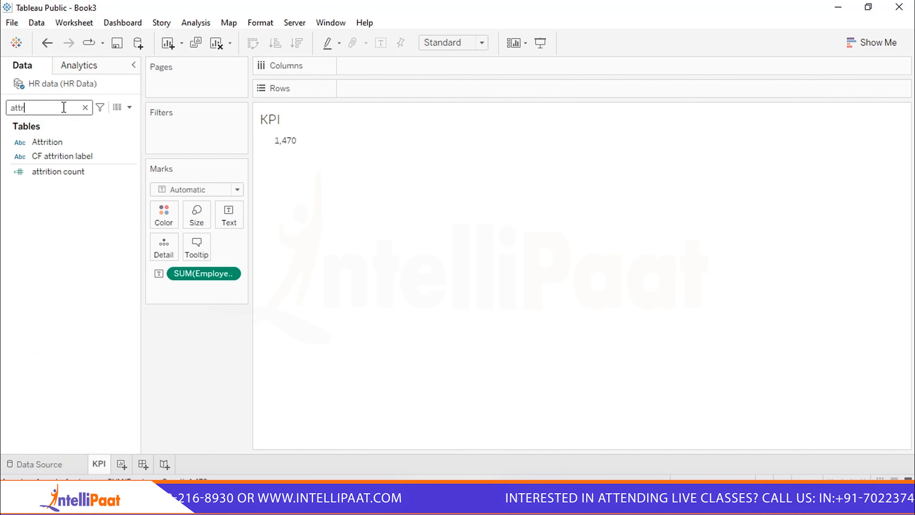
pyautogui.click(63, 174)
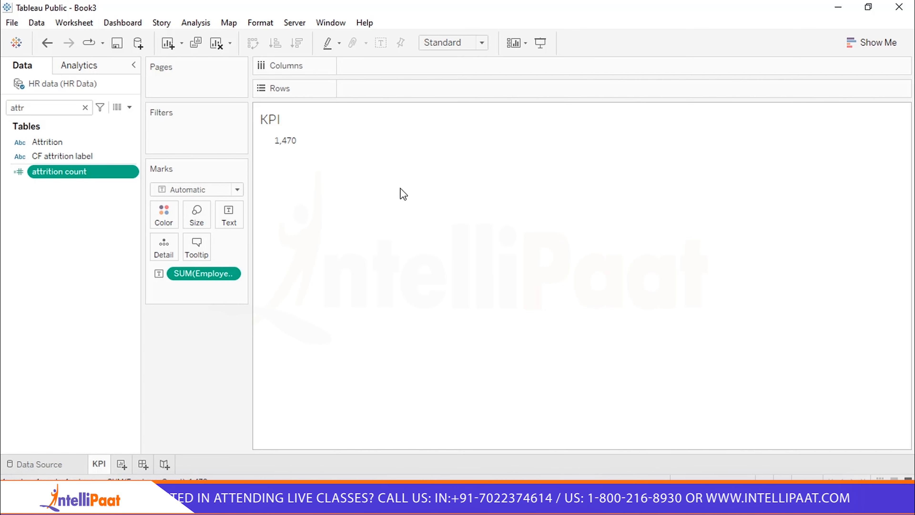
pyautogui.doubleClick(102, 165)
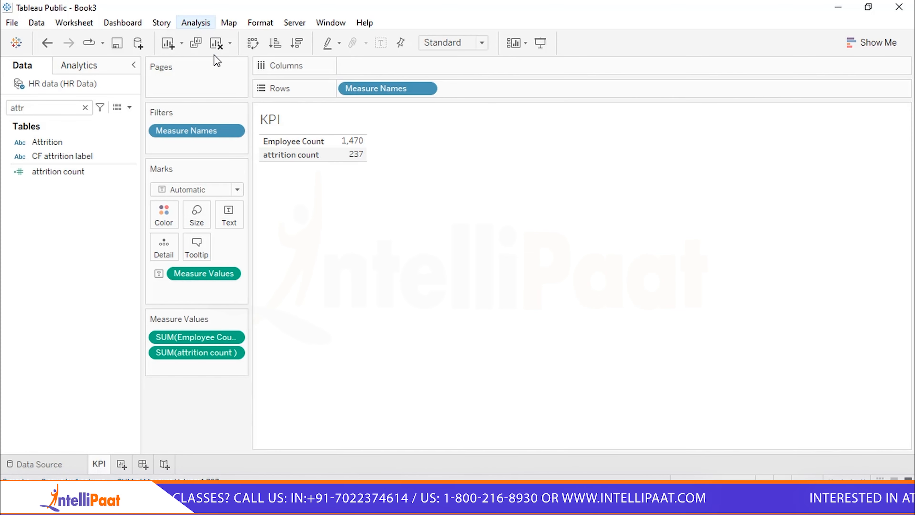
# - Swap the KPI table's rows and columns and set its fit to Entire View
pyautogui.click(257, 48)
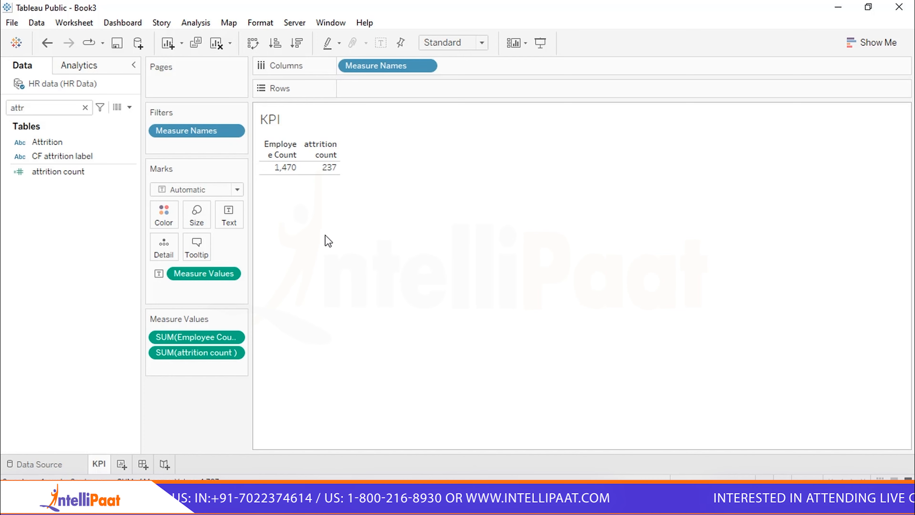
pyautogui.click(480, 47)
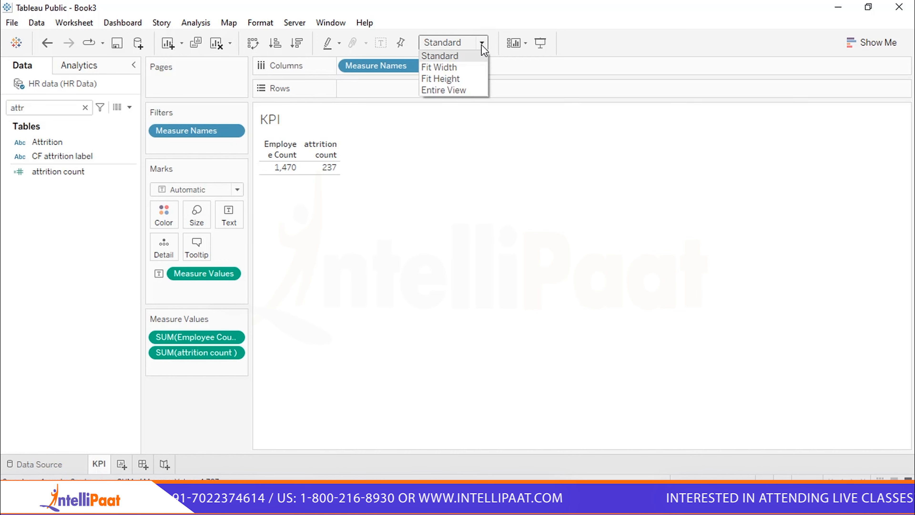
pyautogui.click(443, 90)
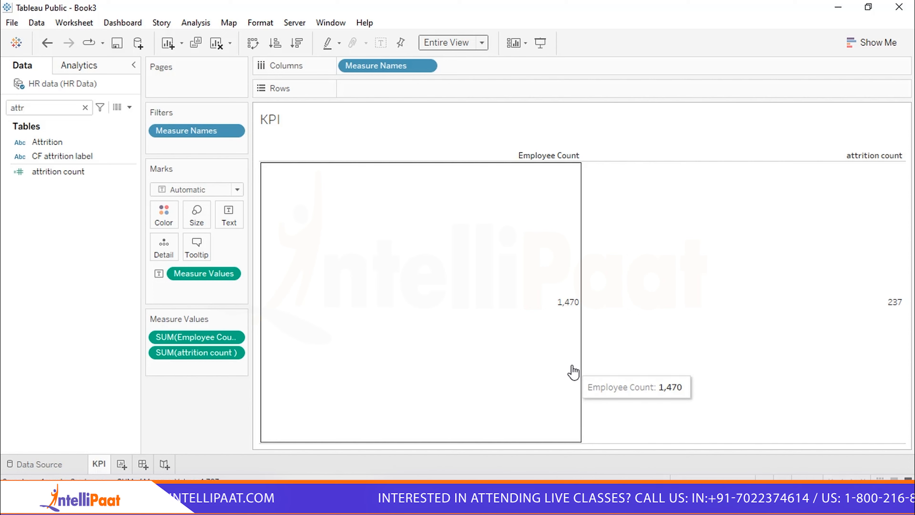
# - Create another calculated field named "attrition rate"
pyautogui.click(130, 111)
pyautogui.click(72, 121)
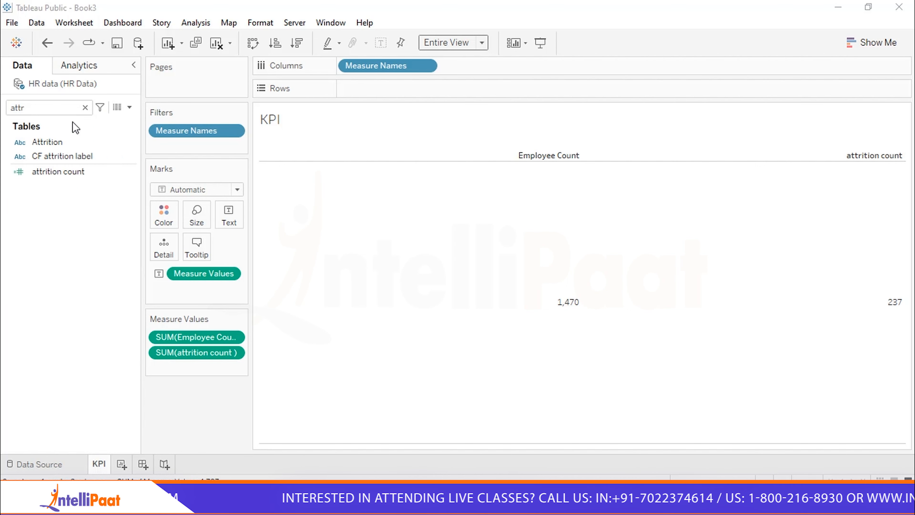
pyautogui.press('BackSpace')
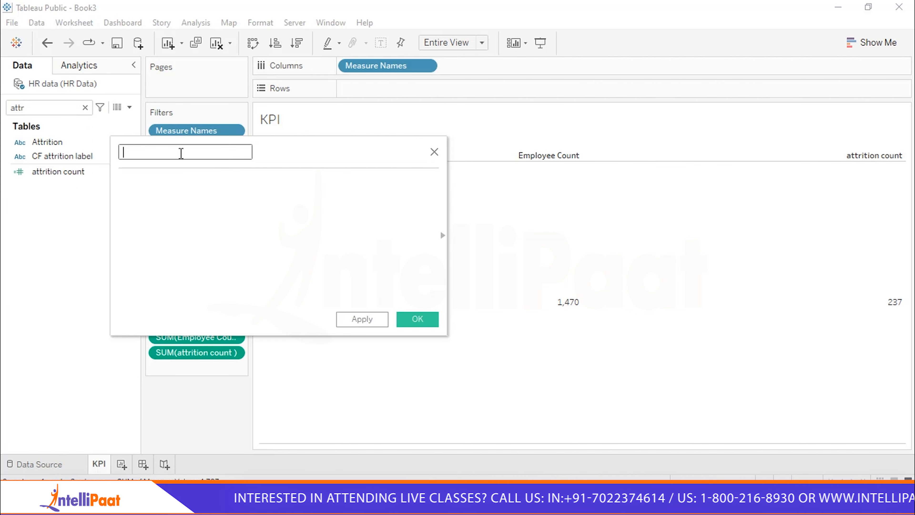
pyautogui.write('a')
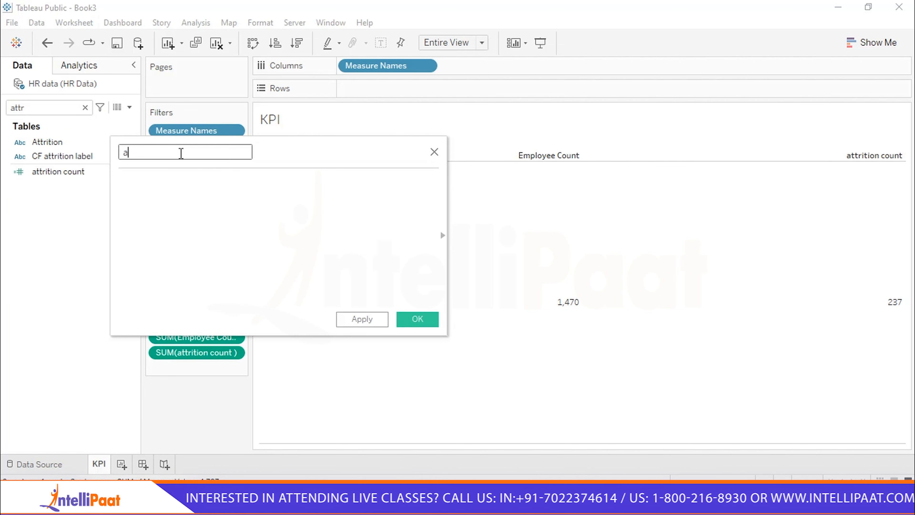
pyautogui.write('ttriti')
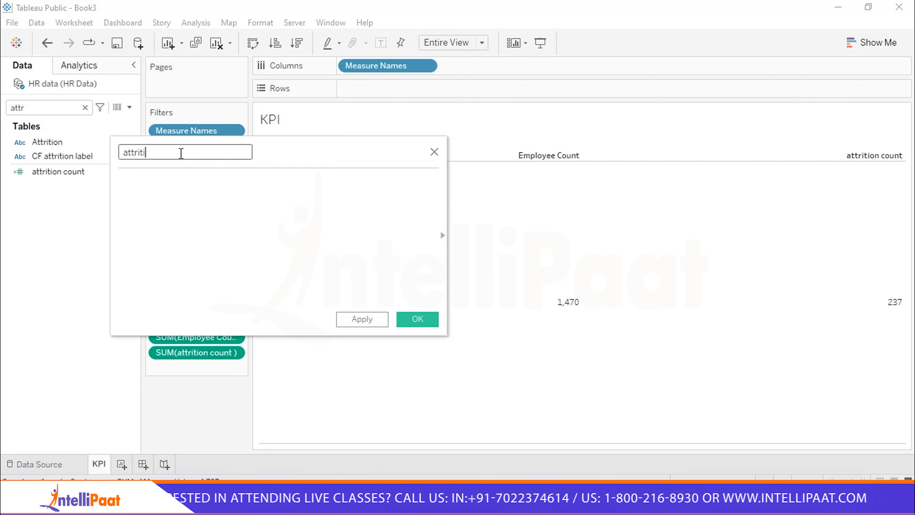
pyautogui.write('on rate')
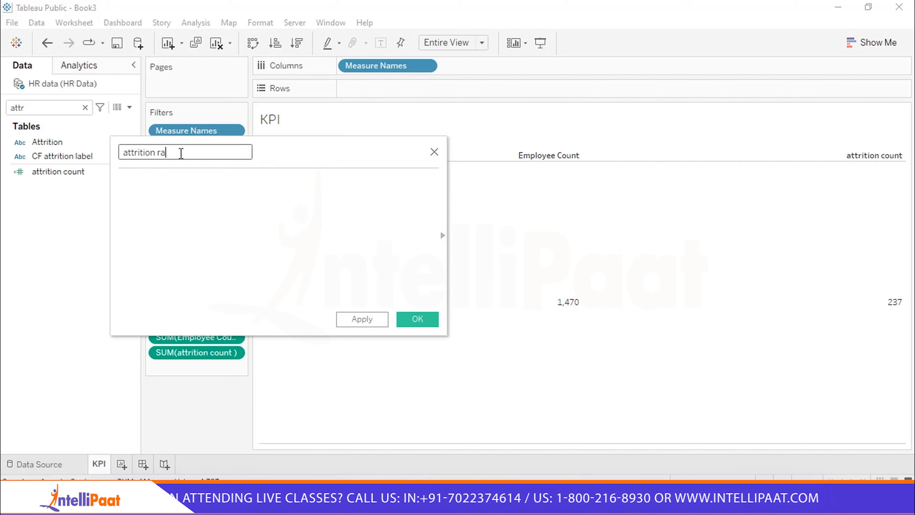
# - Start the attrition rate formula with SUM([attrition count ]), using the suggested attrition count field
pyautogui.click(180, 190)
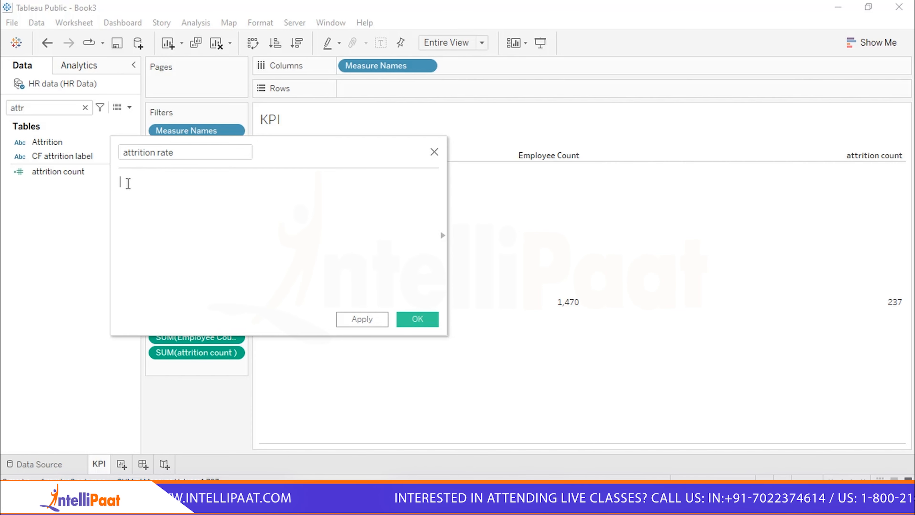
pyautogui.write('sum')
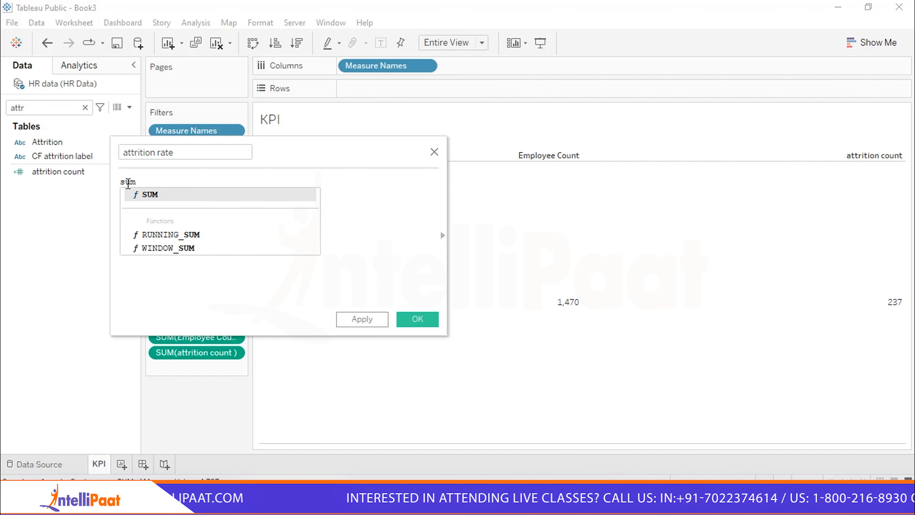
pyautogui.press('Return')
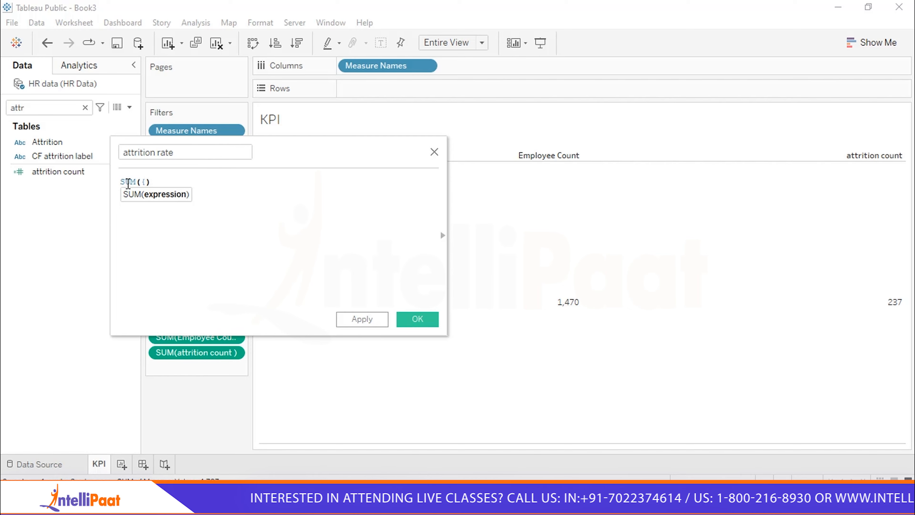
pyautogui.write('[')
pyautogui.write('attrition')
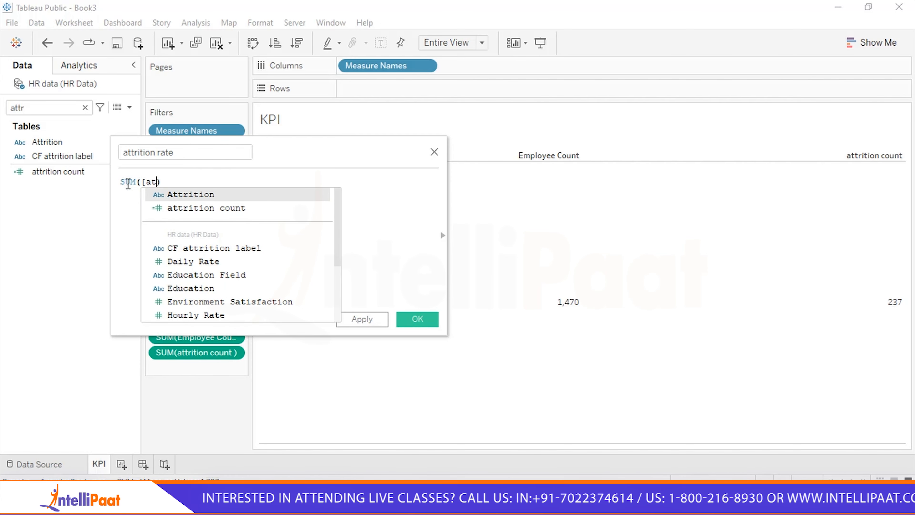
pyautogui.press('Return')
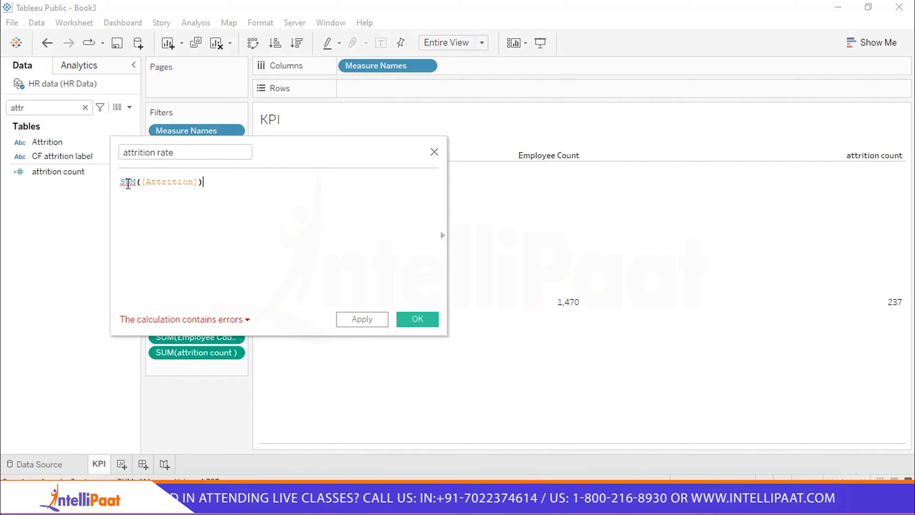
pyautogui.press('Left')
pyautogui.press('Left')
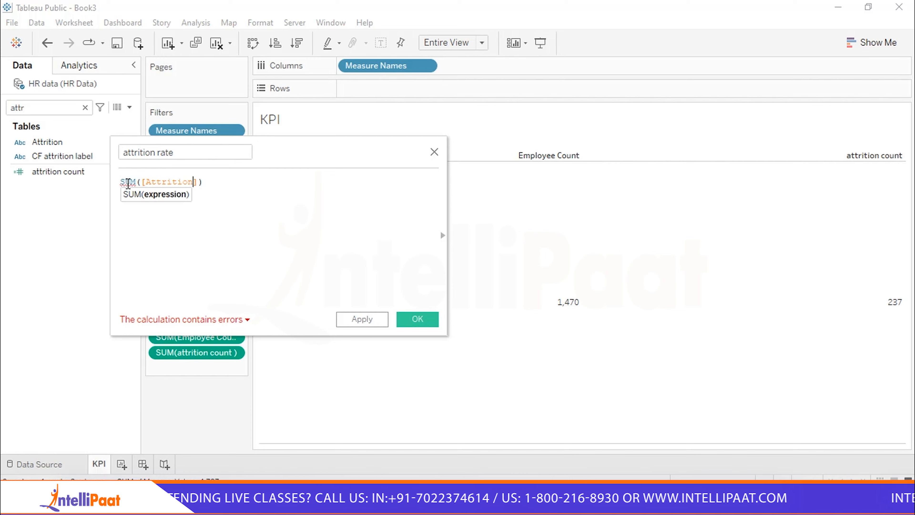
pyautogui.write('coun')
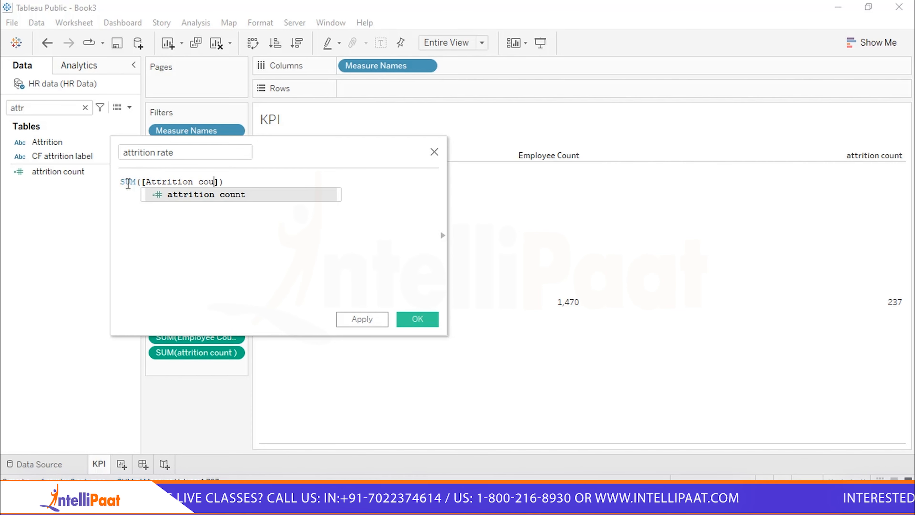
pyautogui.write('t')
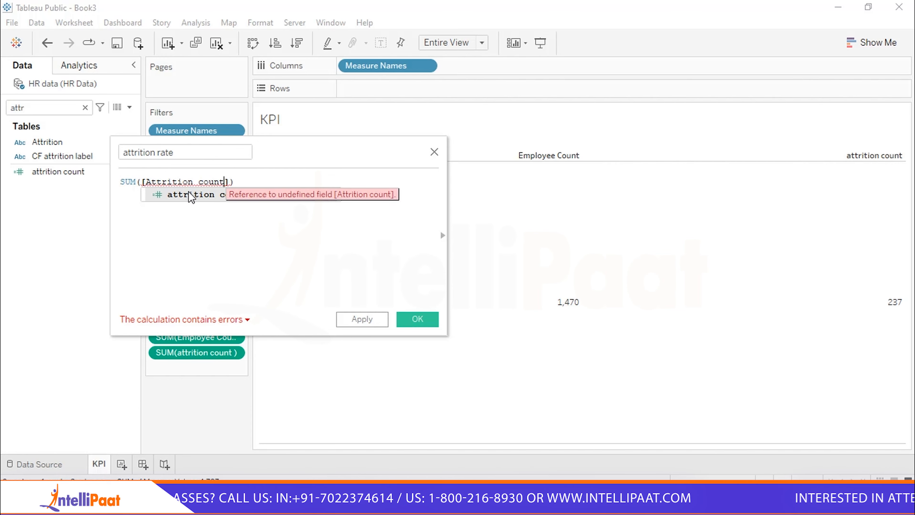
pyautogui.doubleClick(191, 195)
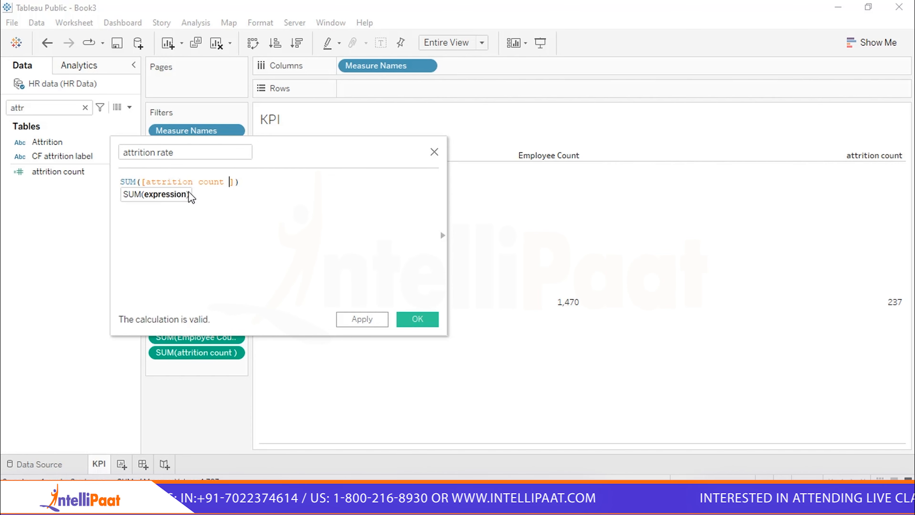
# - Try to remove the trailing space inside the formula's attrition count field reference
pyautogui.press('BackSpace')
pyautogui.press('End')
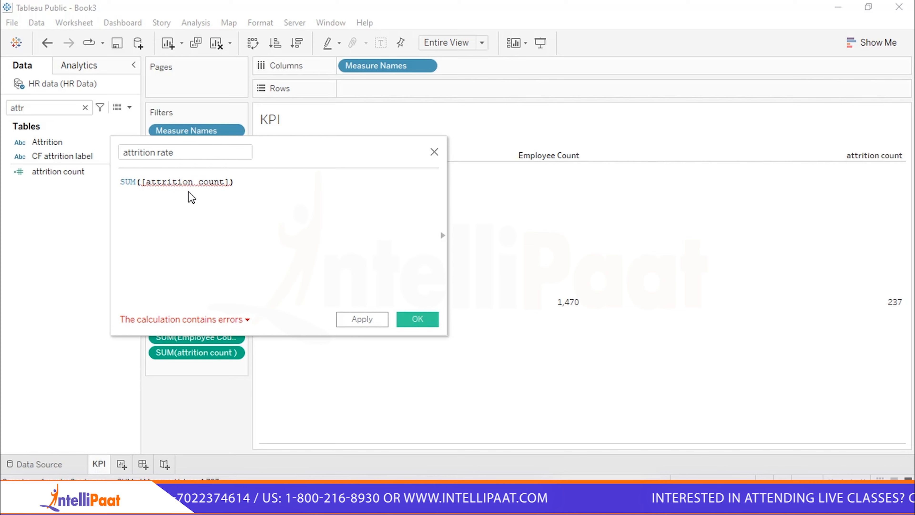
pyautogui.press('Left')
pyautogui.press('Left')
pyautogui.press('Left')
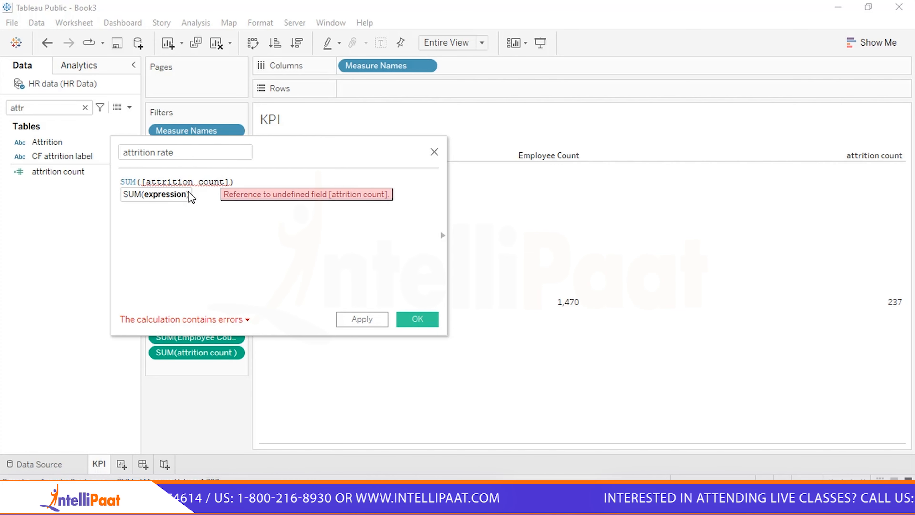
pyautogui.press('Right')
pyautogui.press('End')
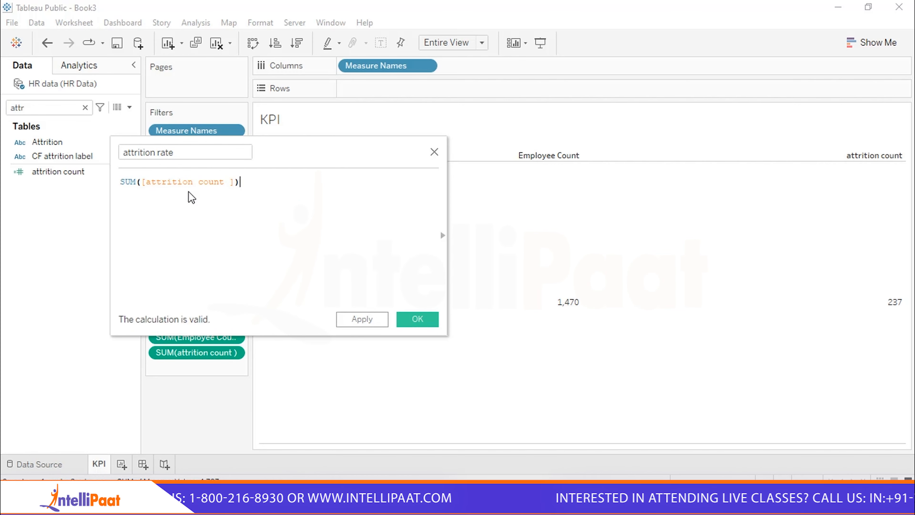
# - Divide the attrition count sum by SUM([Employee Count]) and save the attrition rate calculated field
pyautogui.write('/')
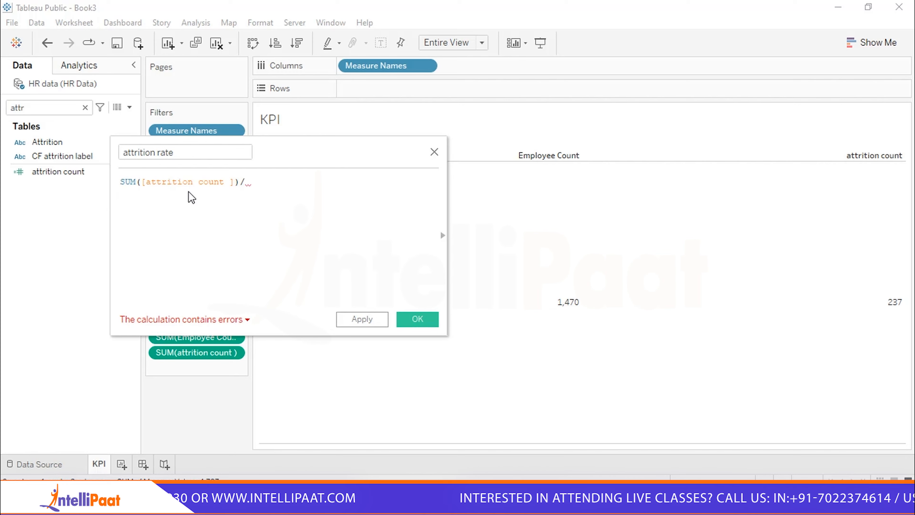
pyautogui.write(' sum')
pyautogui.press('Return')
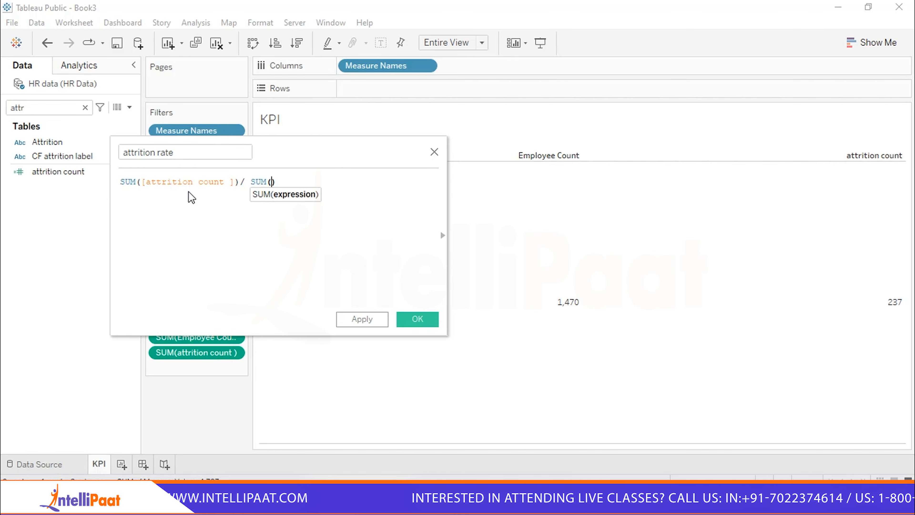
pyautogui.write('[')
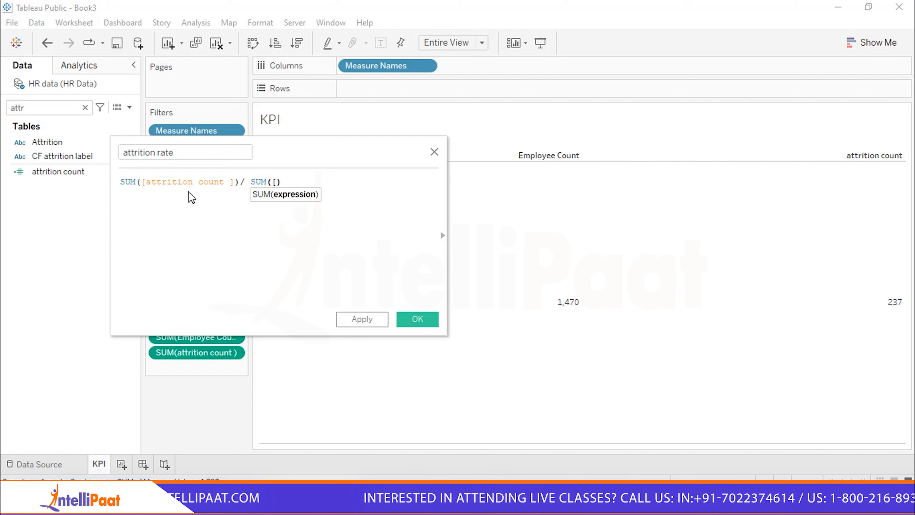
pyautogui.write('e')
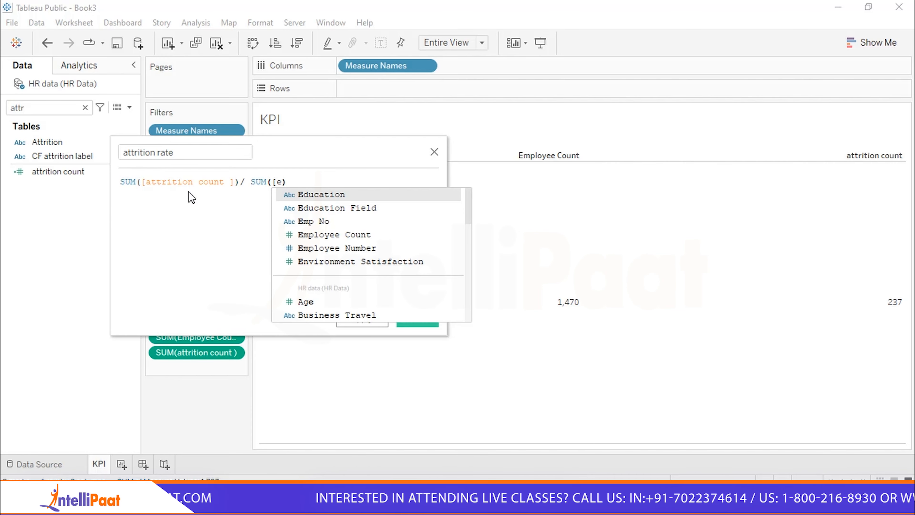
pyautogui.write('m')
pyautogui.press('Down')
pyautogui.press('Down')
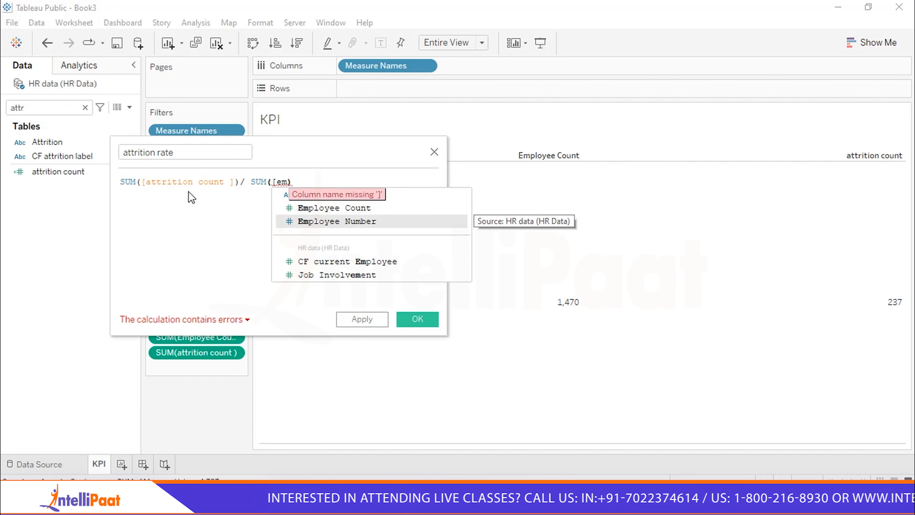
pyautogui.press('Up')
pyautogui.press('Return')
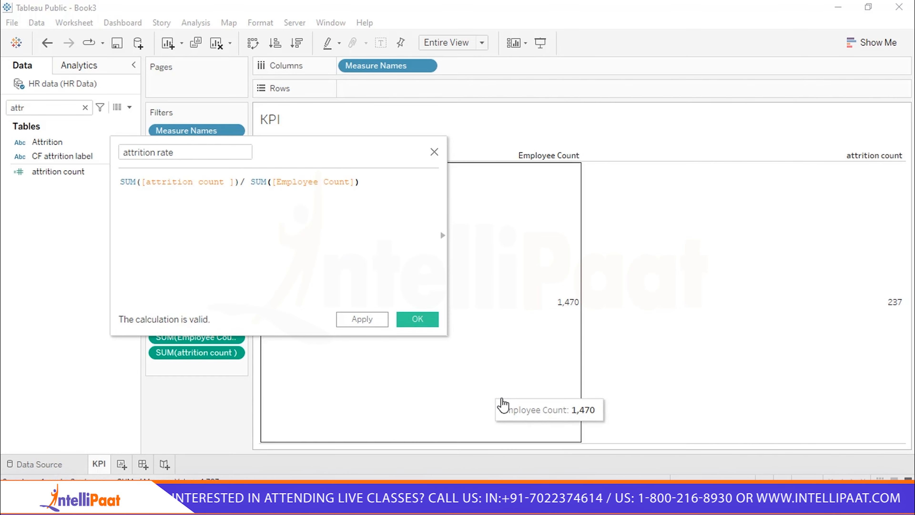
pyautogui.click(421, 321)
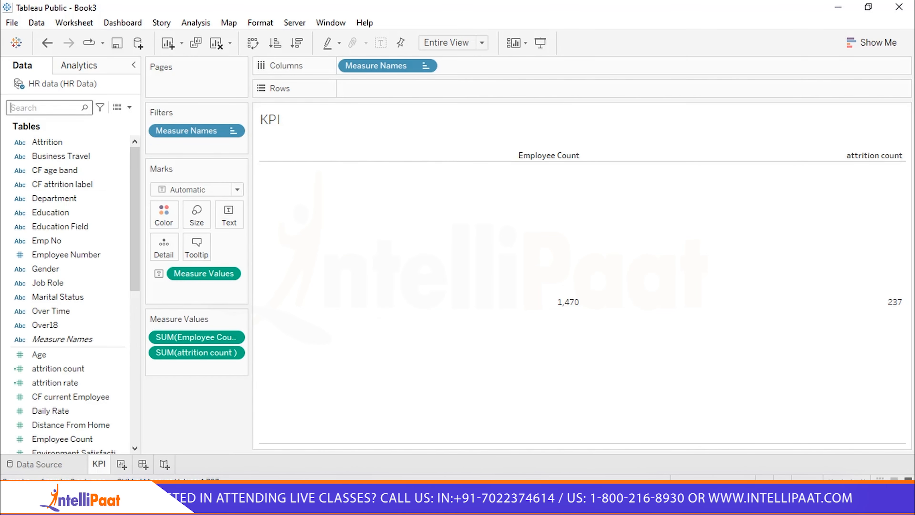
# - Search the fields for "att" and add attrition rate to the KPI view, clearing the search when done
pyautogui.click(47, 113)
pyautogui.write('att')
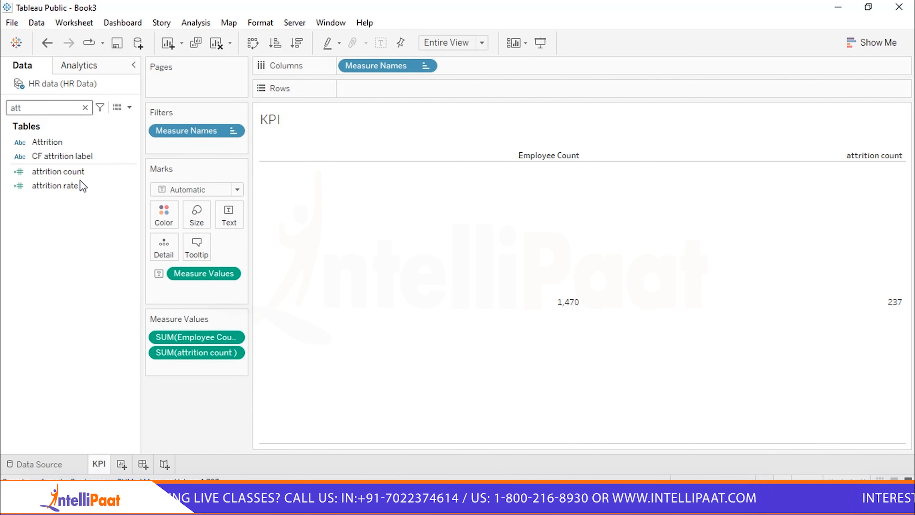
pyautogui.click(78, 186)
pyautogui.doubleClick(77, 186)
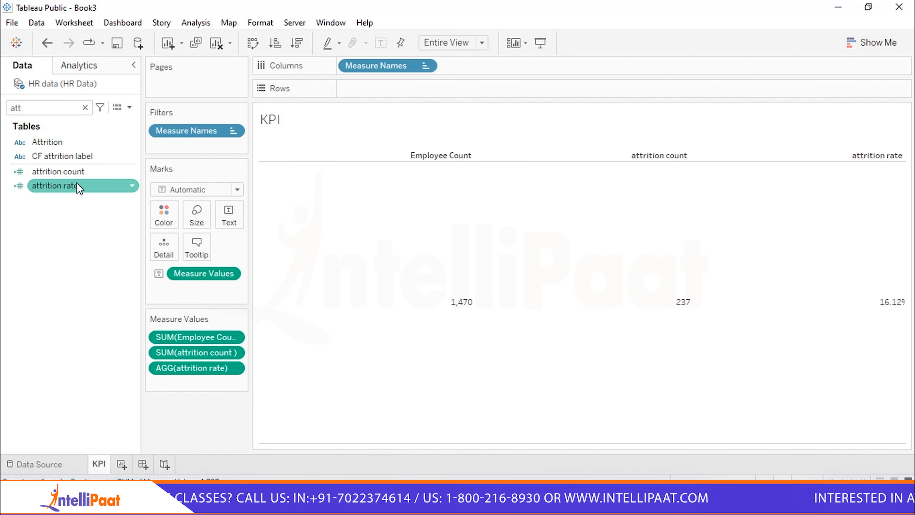
pyautogui.moveTo(829, 348)
pyautogui.moveTo(561, 382)
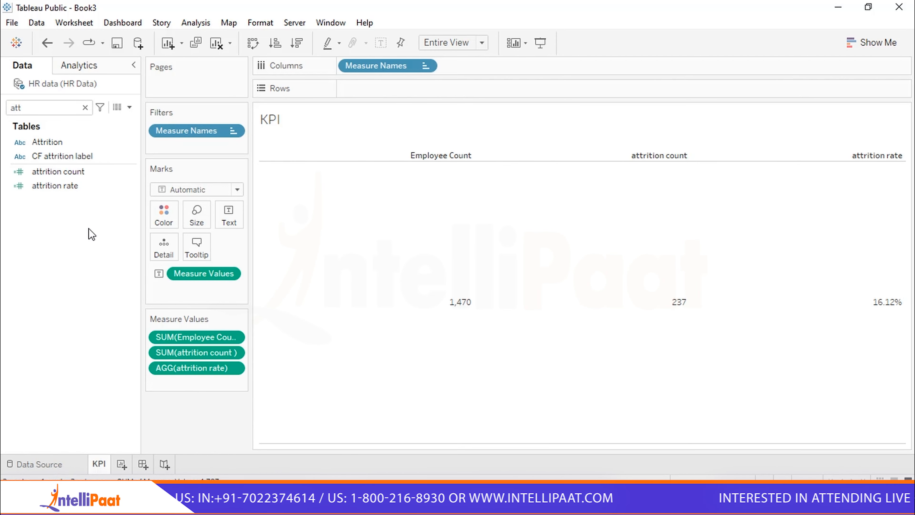
pyautogui.click(85, 107)
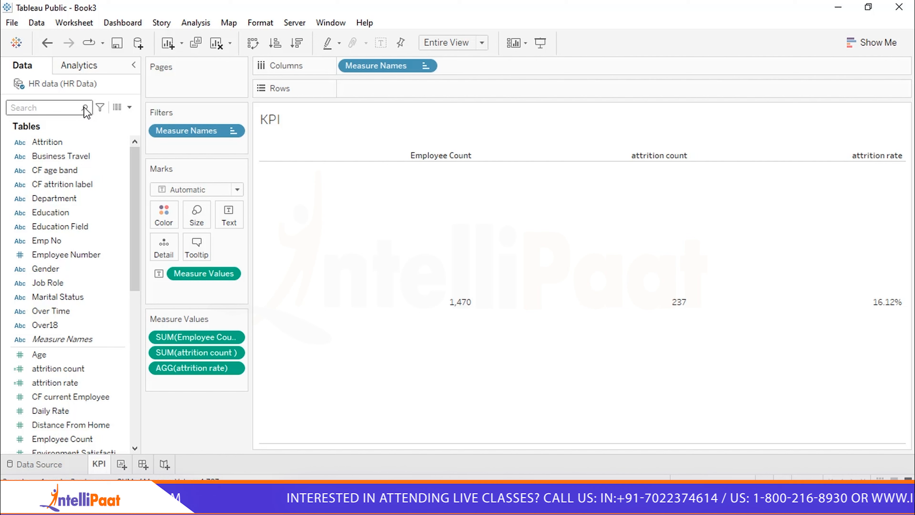
# - Create a new calculated field named "active employees"
pyautogui.click(131, 108)
pyautogui.click(101, 122)
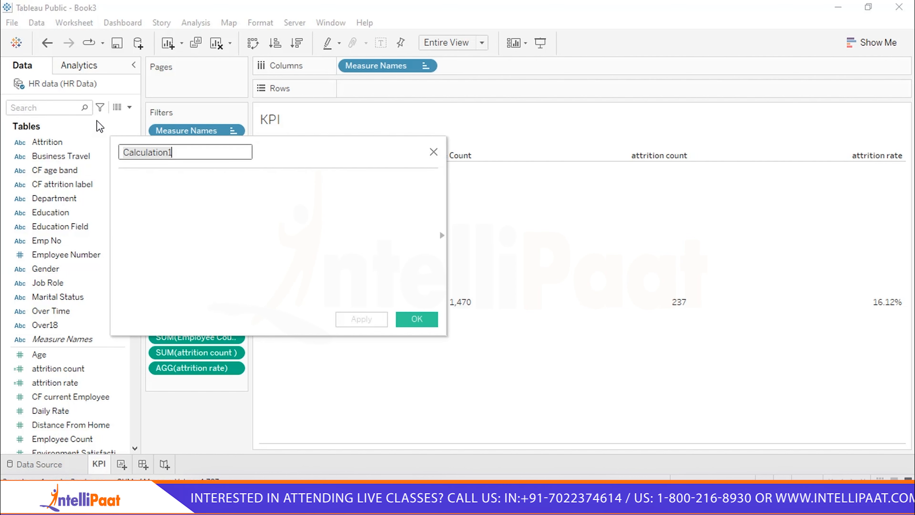
pyautogui.press('BackSpace')
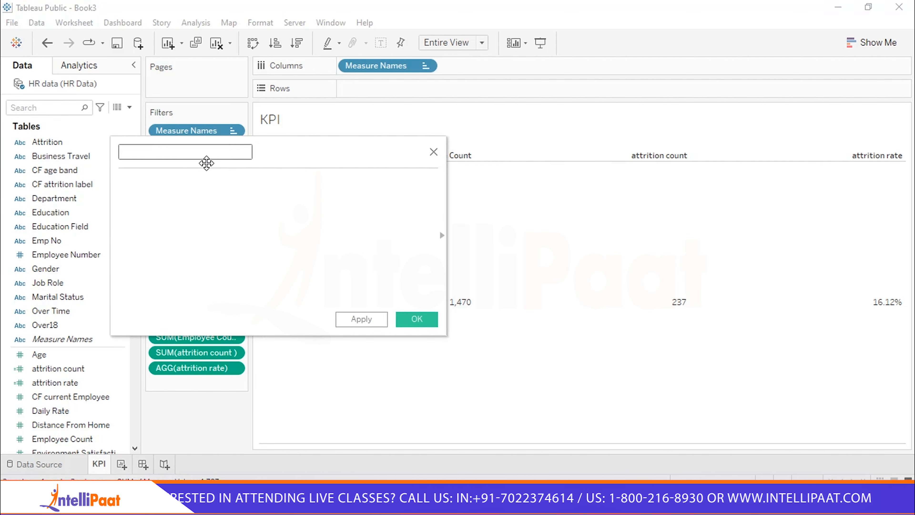
pyautogui.write('activ')
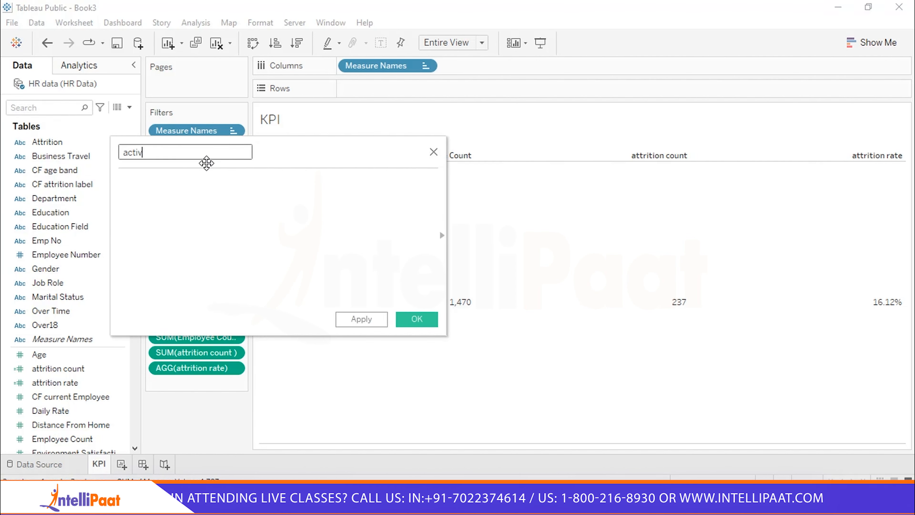
pyautogui.write('e emp')
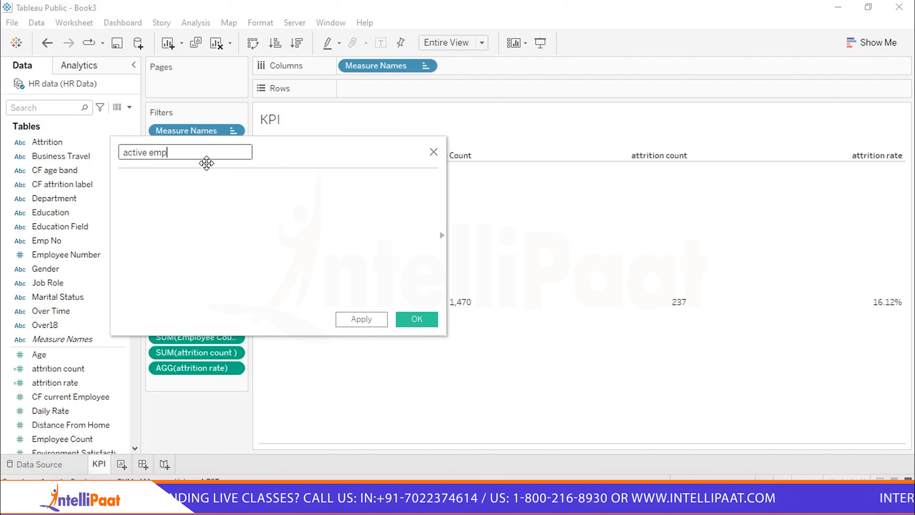
pyautogui.write('loyees')
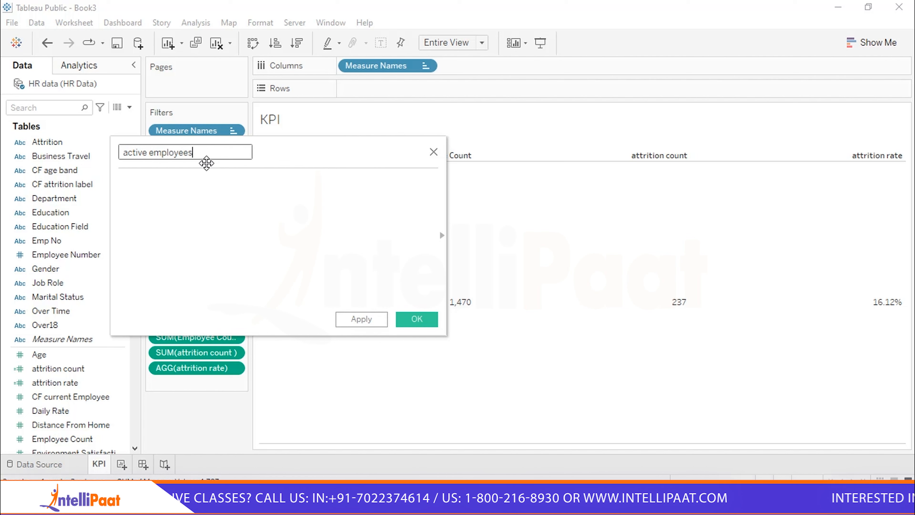
# - Start the active employees formula with SUM([Employee Count])
pyautogui.click(165, 182)
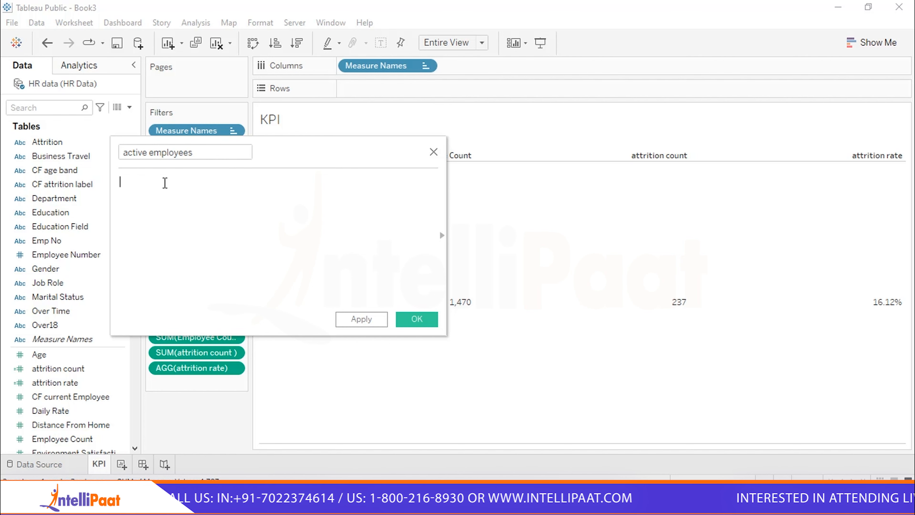
pyautogui.write('su')
pyautogui.press('Return')
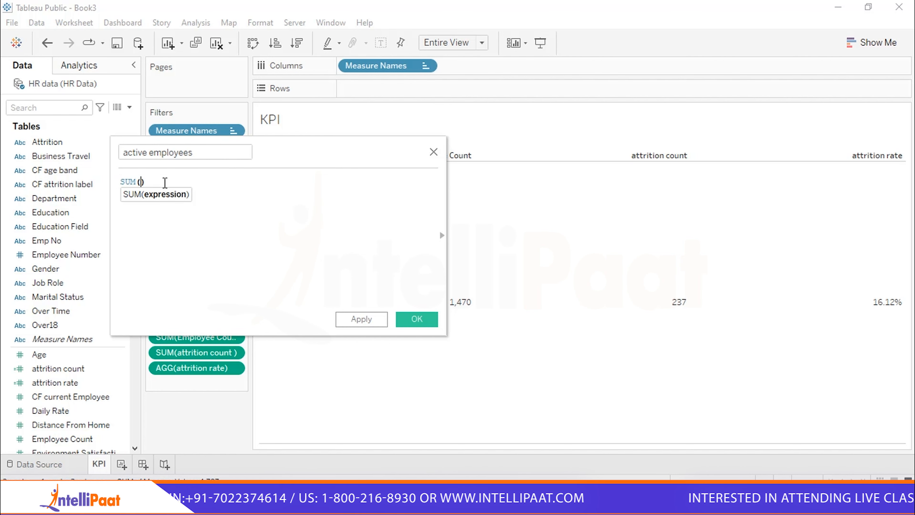
pyautogui.write('[e')
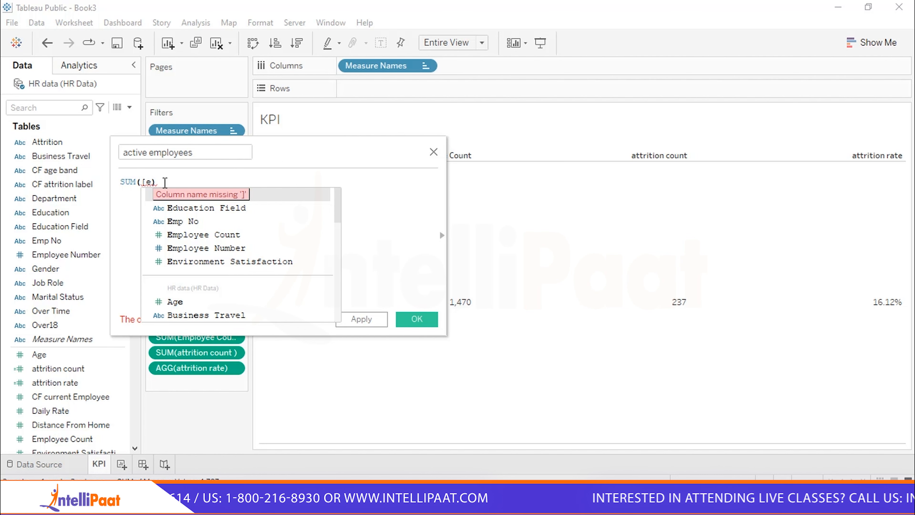
pyautogui.write('mpl')
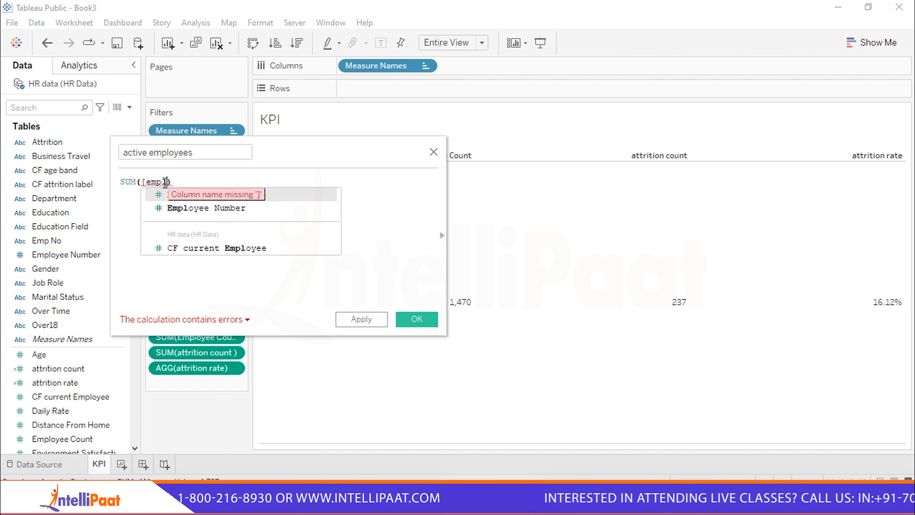
pyautogui.press('Down')
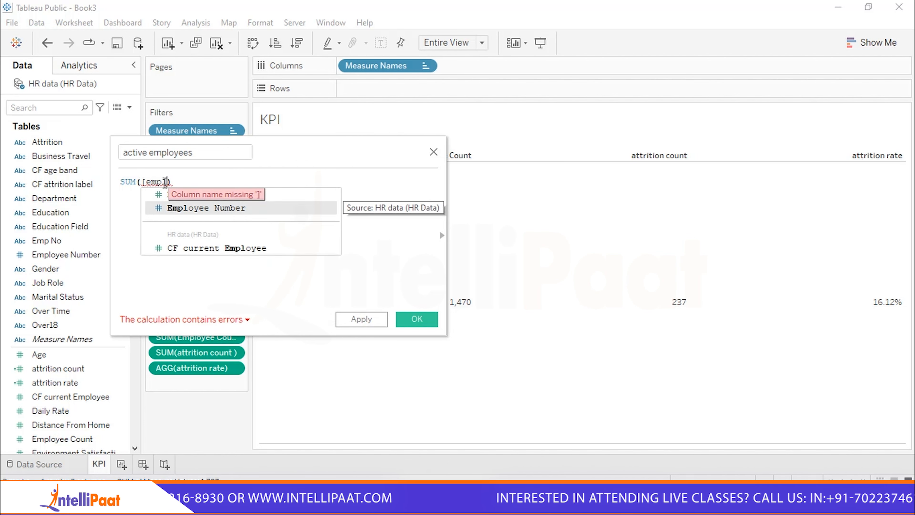
pyautogui.press('Up')
pyautogui.write('l')
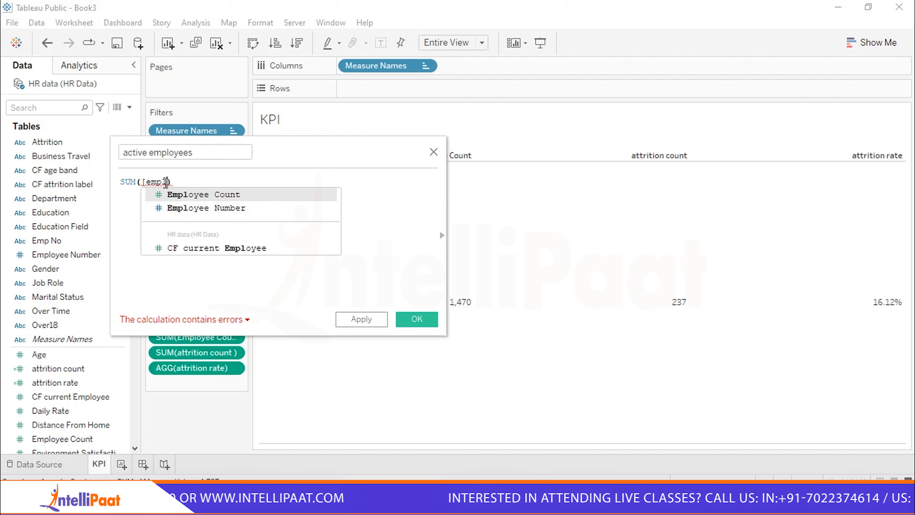
pyautogui.doubleClick(179, 195)
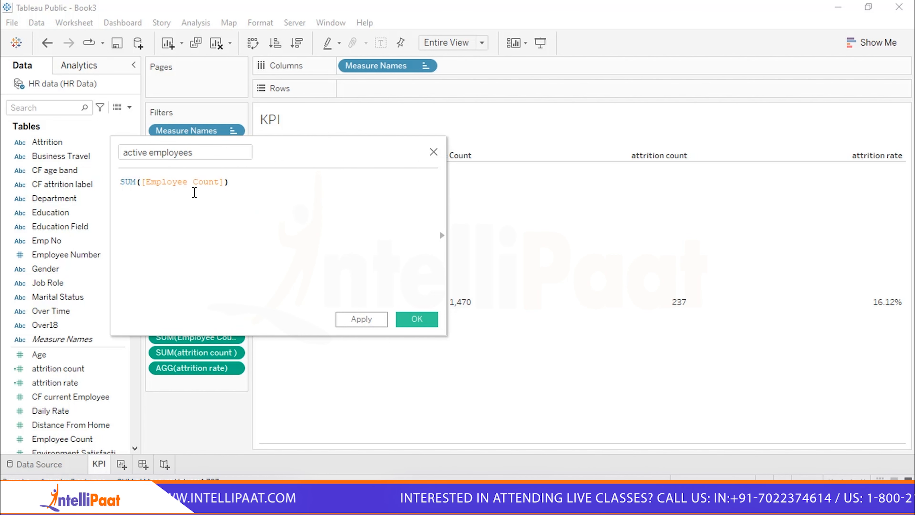
# - Subtract SUM([attrition count ]) from the employee count sum and save the active employees calculated field
pyautogui.write('-')
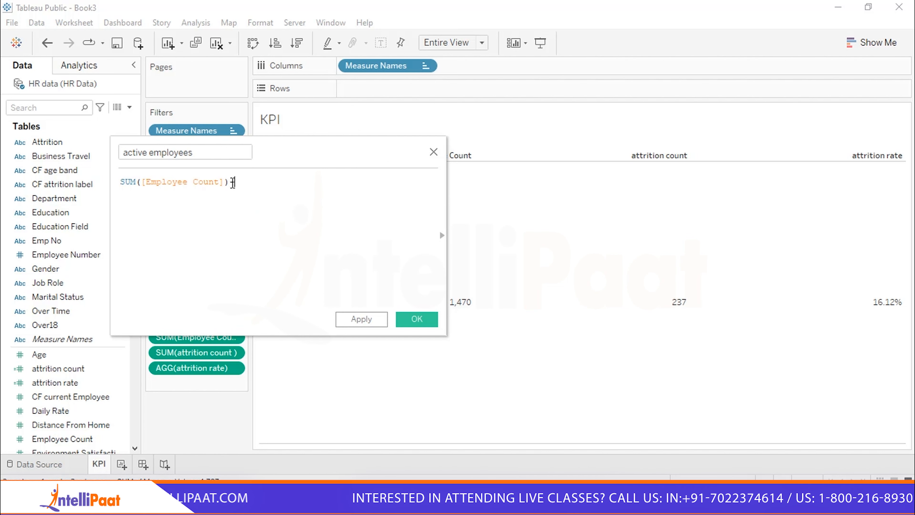
pyautogui.write('sum')
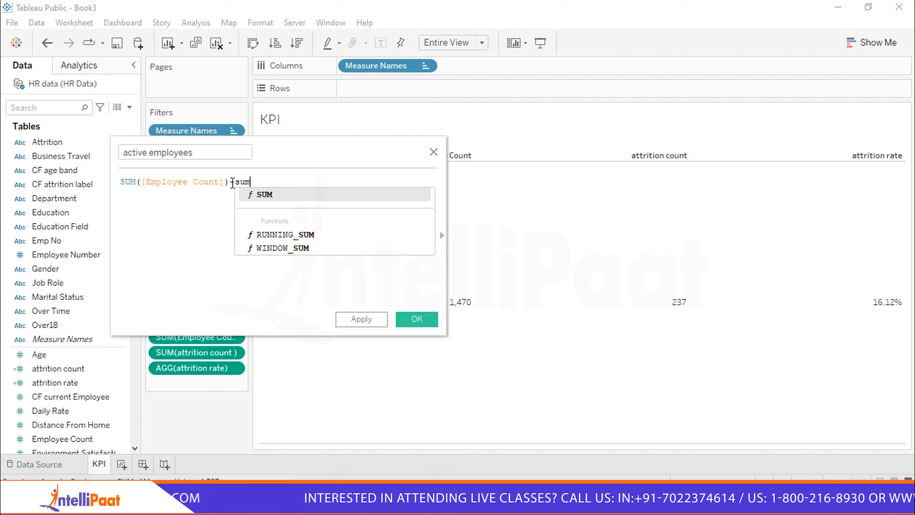
pyautogui.press('Return')
pyautogui.write('[')
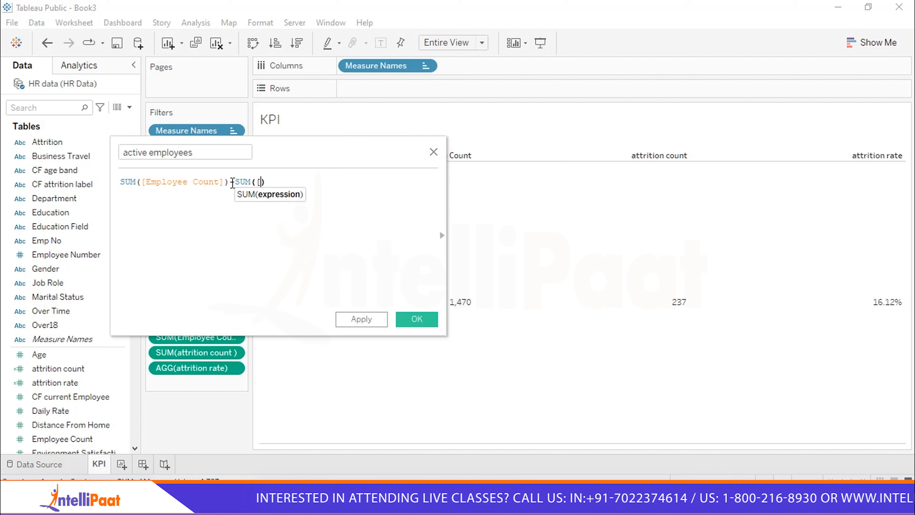
pyautogui.write('attr')
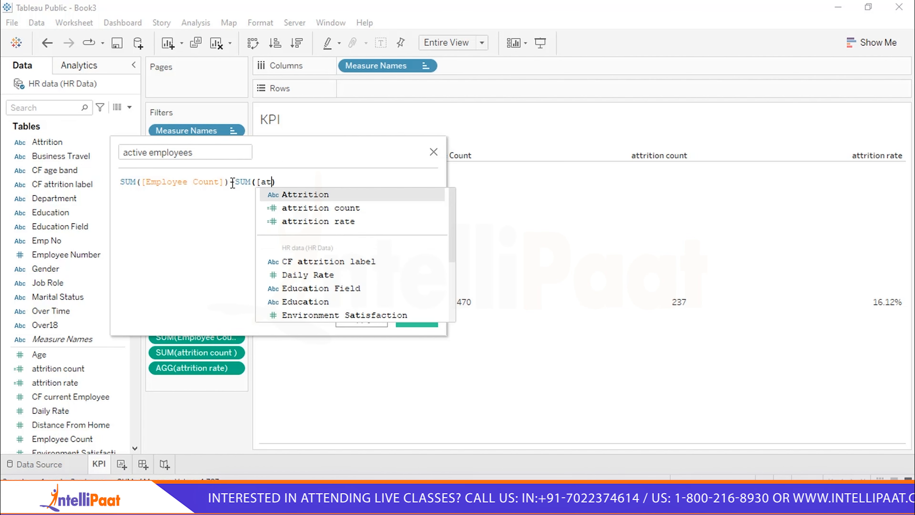
pyautogui.press('Down')
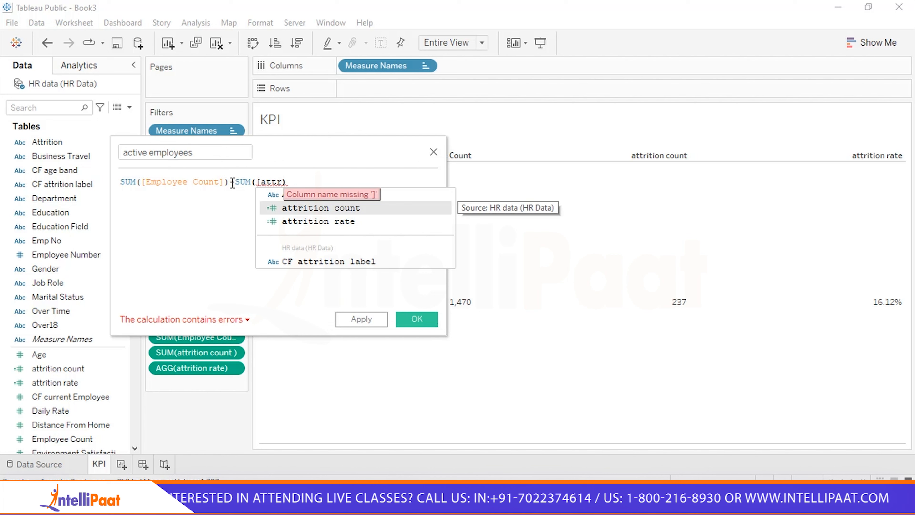
pyautogui.press('Return')
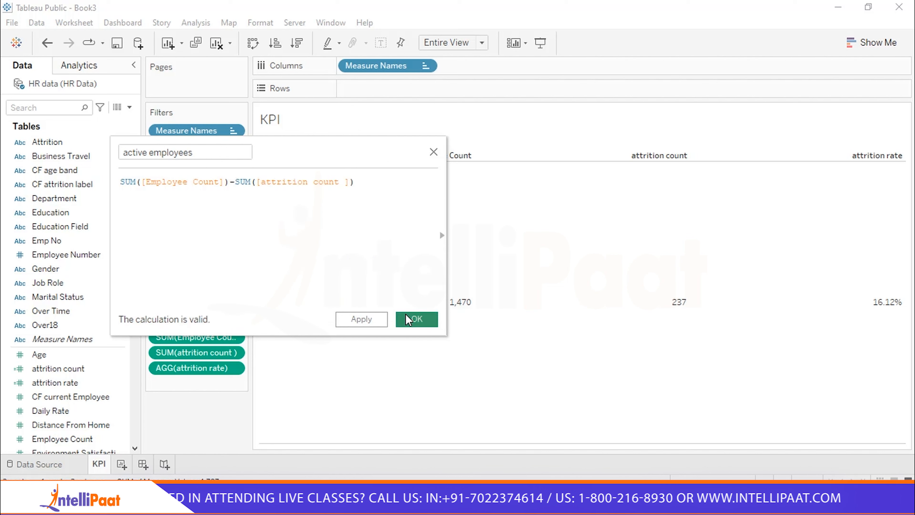
pyautogui.click(416, 318)
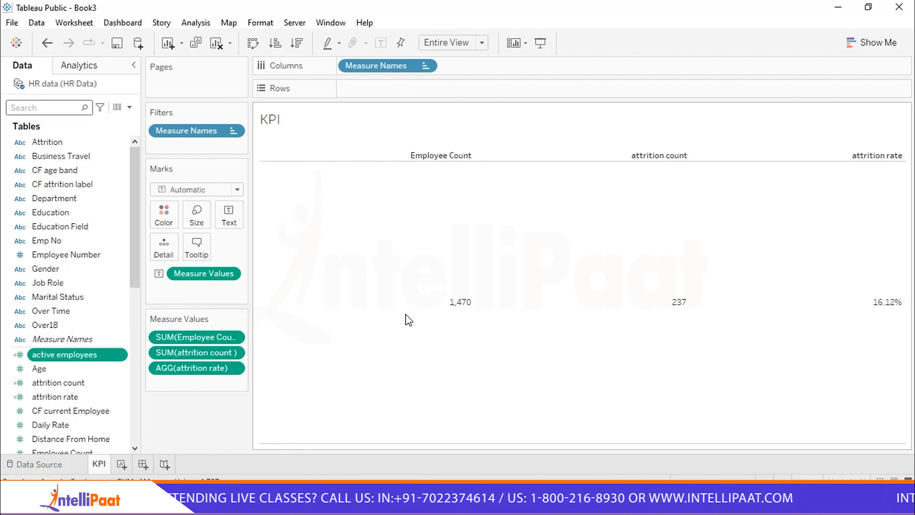
# - Add the active employees measure to the KPI view, between attrition count and attrition rate
pyautogui.doubleClick(66, 358)
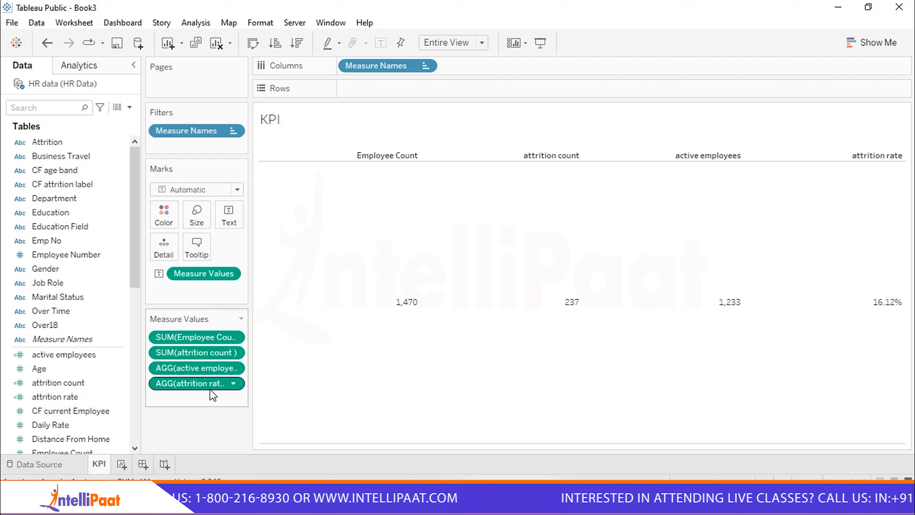
pyautogui.moveTo(210, 390); pyautogui.dragTo(211, 369)
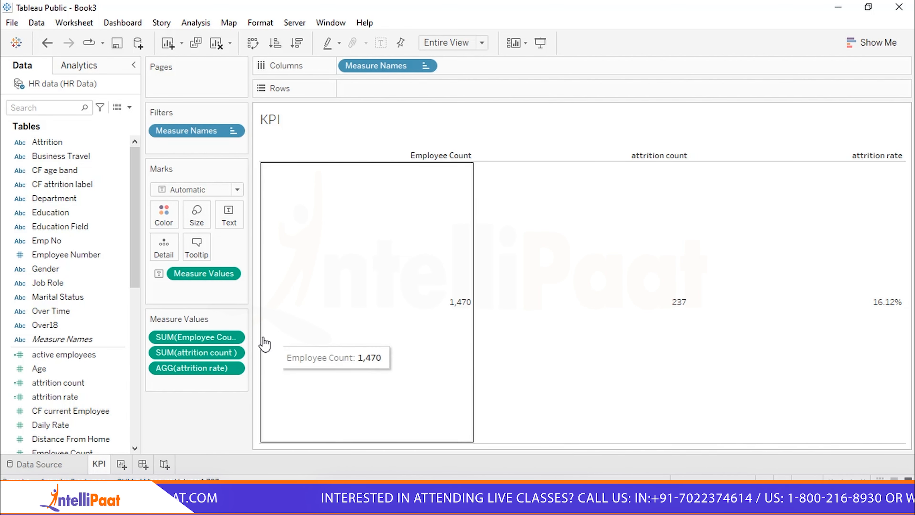
pyautogui.hotkey('ctrl', 'z')
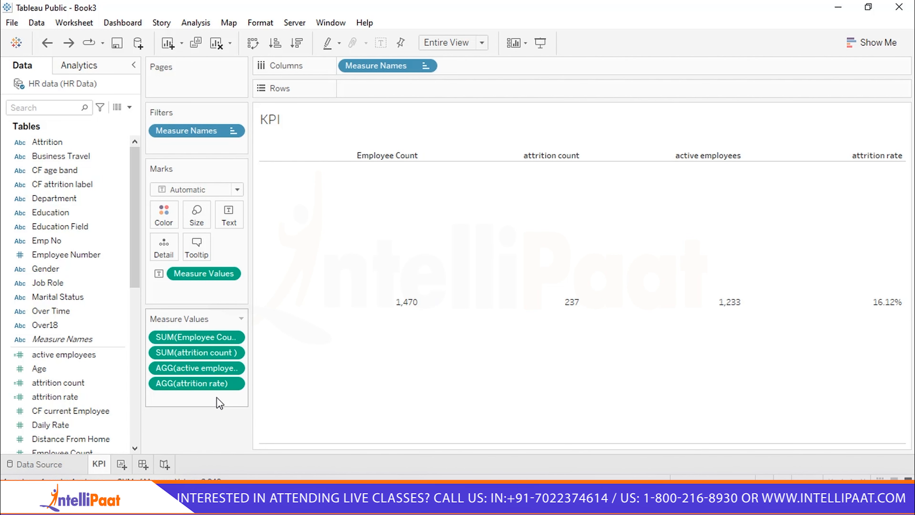
pyautogui.click(54, 107)
pyautogui.write('aver')
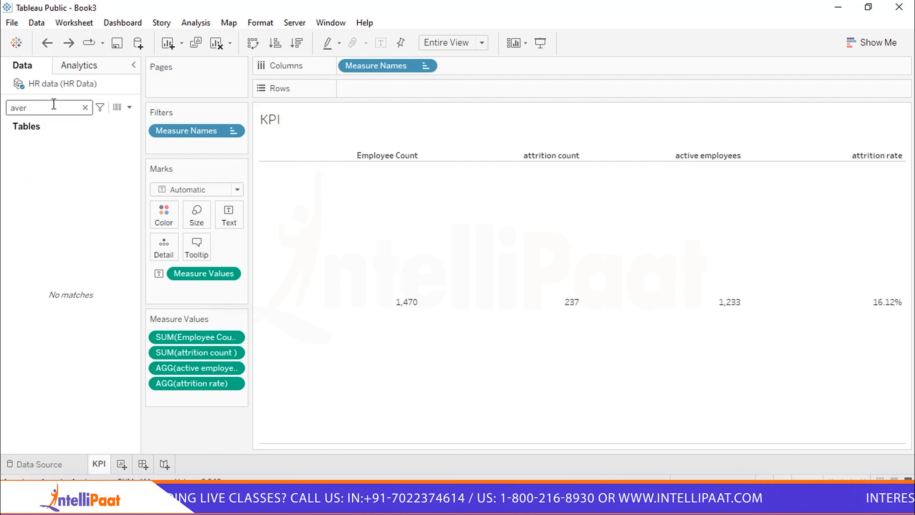
pyautogui.press('BackSpace')
pyautogui.press('BackSpace')
pyautogui.press('BackSpace')
pyautogui.press('BackSpace')
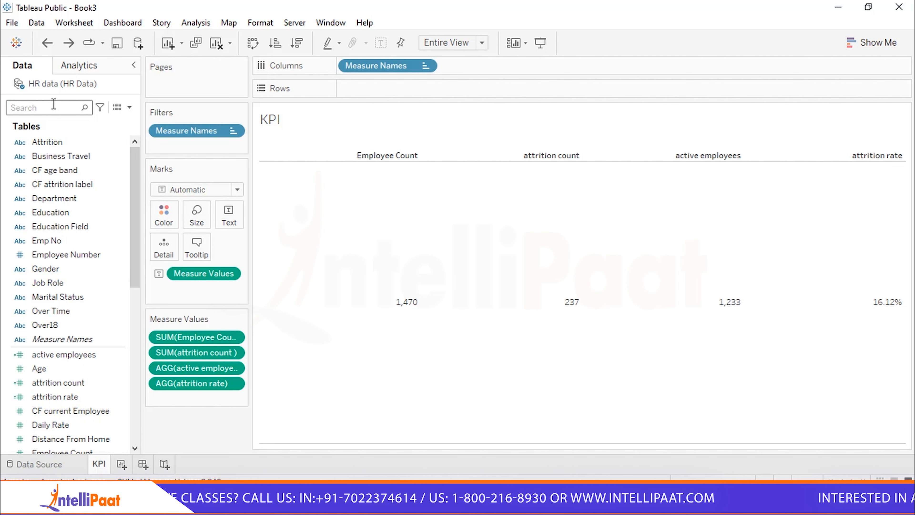
# - Search the fields for "age" and add the Age measure to the KPI view
pyautogui.write('age')
pyautogui.click(55, 142)
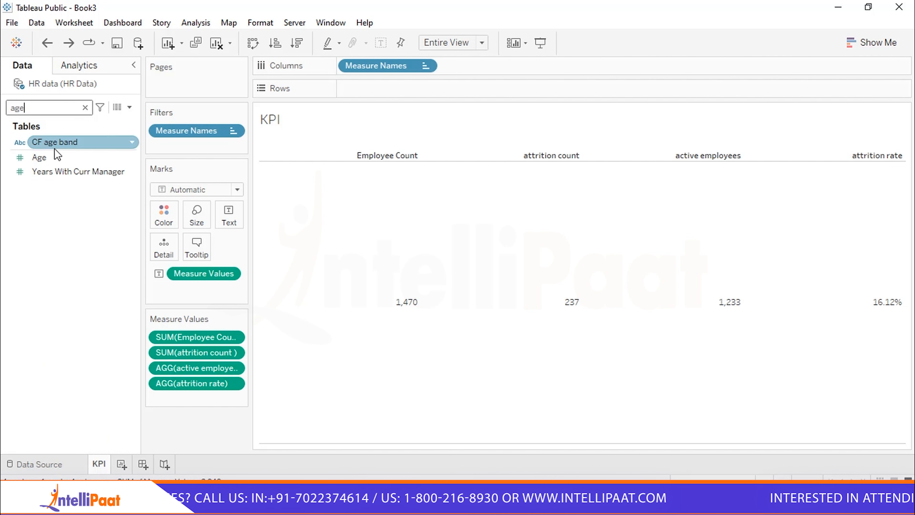
pyautogui.click(60, 159)
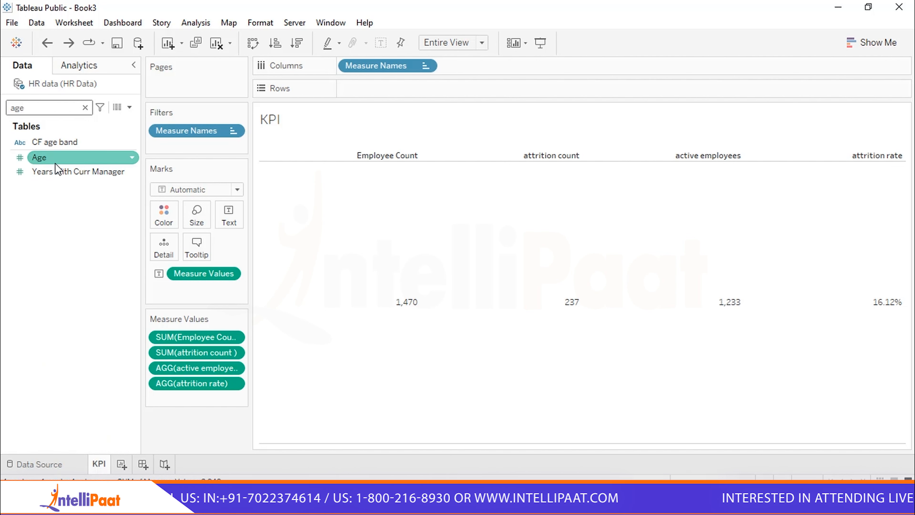
pyautogui.click(56, 164)
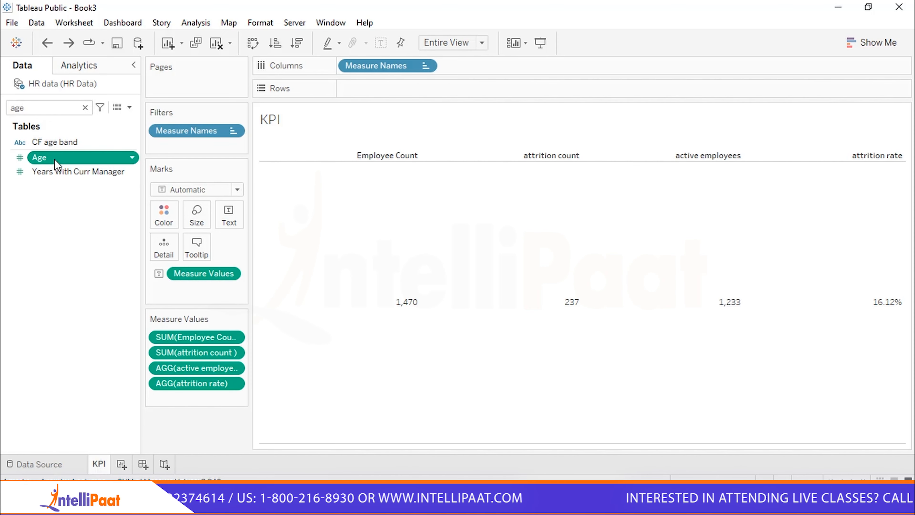
pyautogui.doubleClick(55, 158)
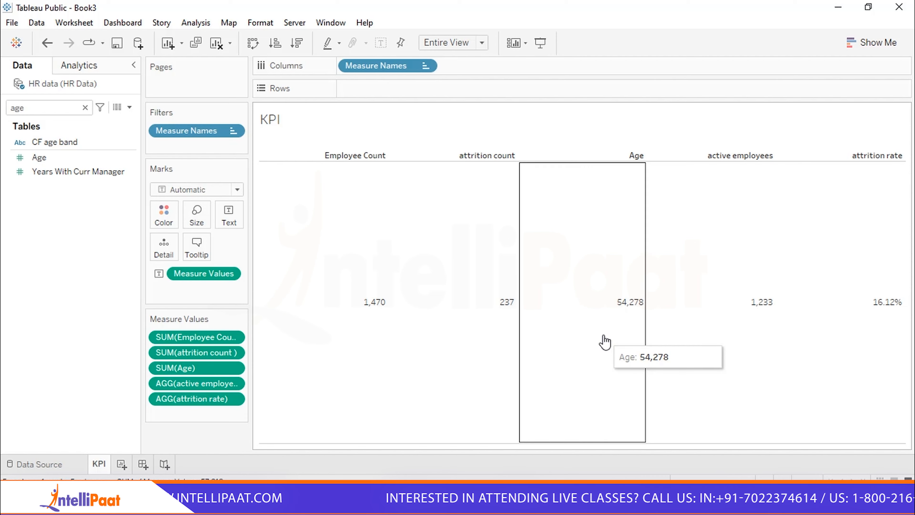
# - Change the aggregation of the Age measure in the KPI view to Average
pyautogui.rightClick(203, 364)
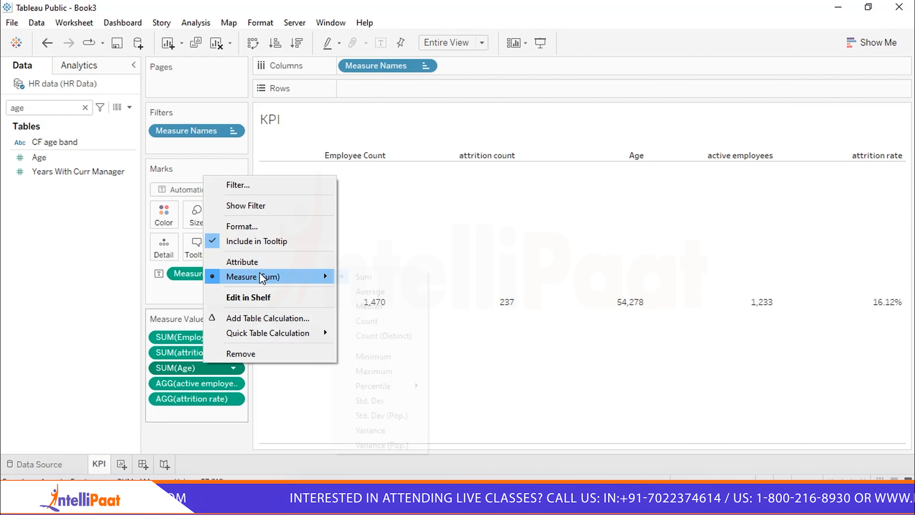
pyautogui.moveTo(265, 274)
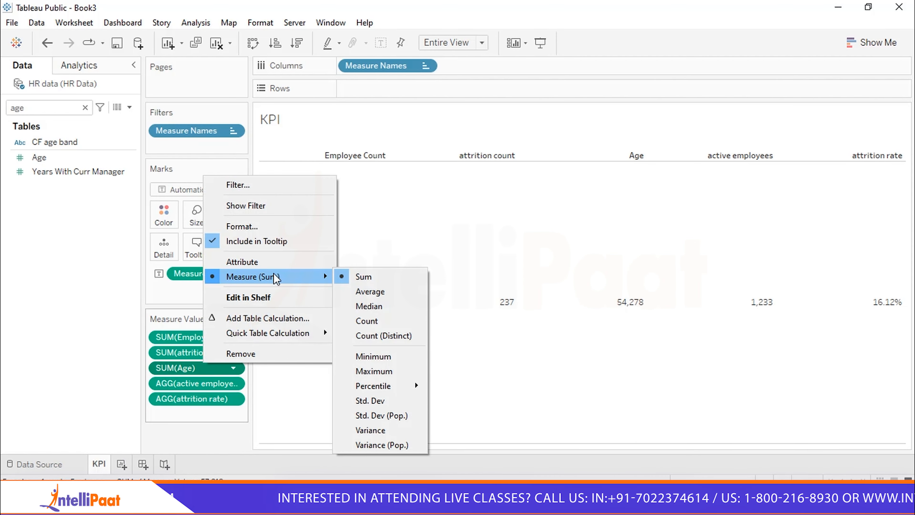
pyautogui.click(365, 293)
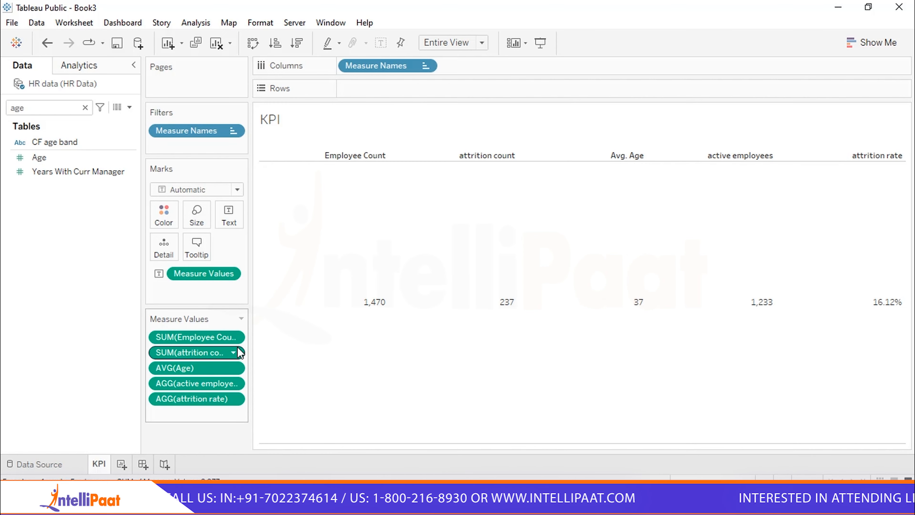
# - Format the Employee Count measure as Number (Custom) with 0 decimal places
pyautogui.rightClick(230, 340)
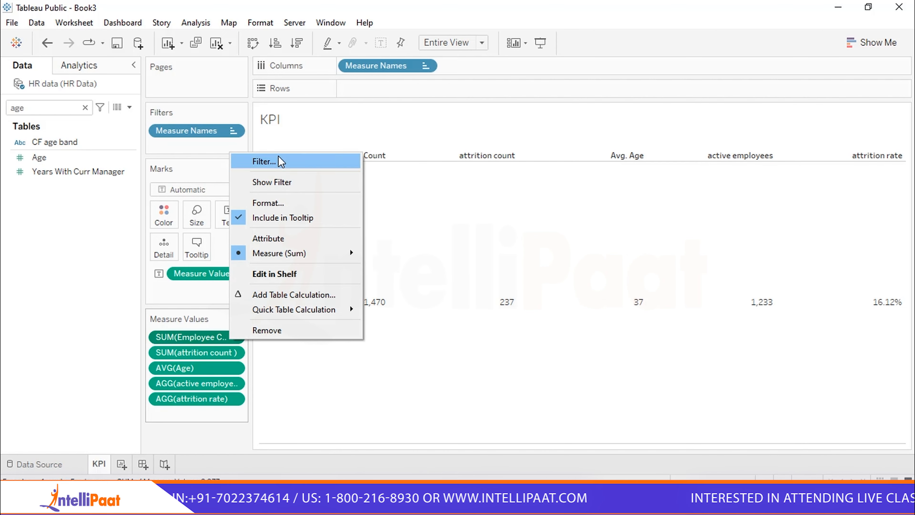
pyautogui.click(276, 203)
pyautogui.click(113, 152)
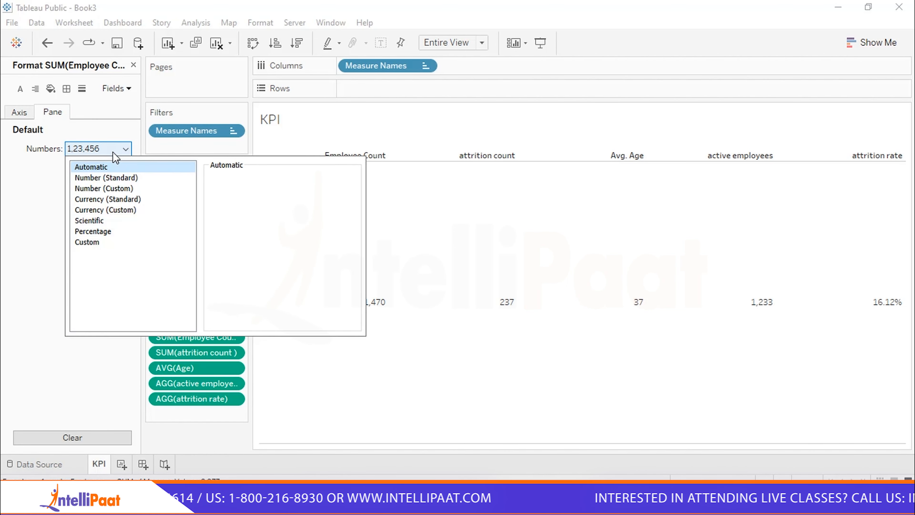
pyautogui.click(113, 189)
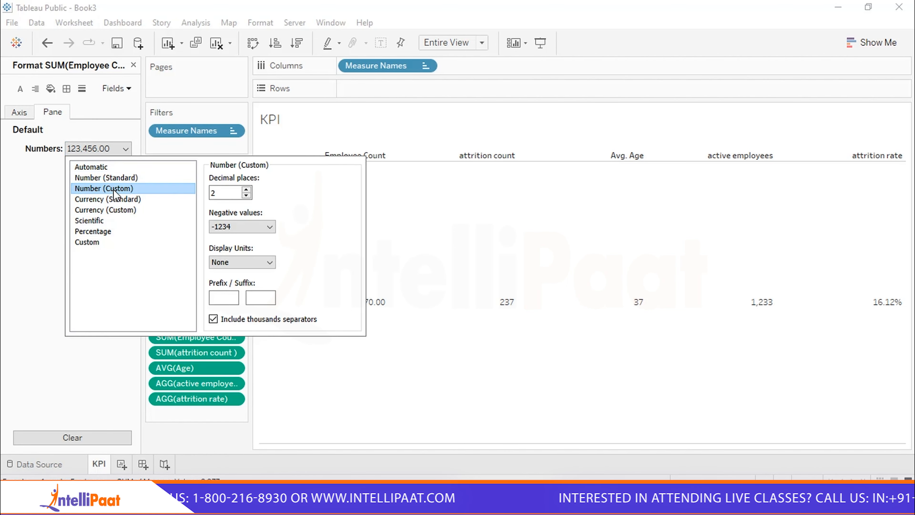
pyautogui.doubleClick(218, 195)
pyautogui.write('0')
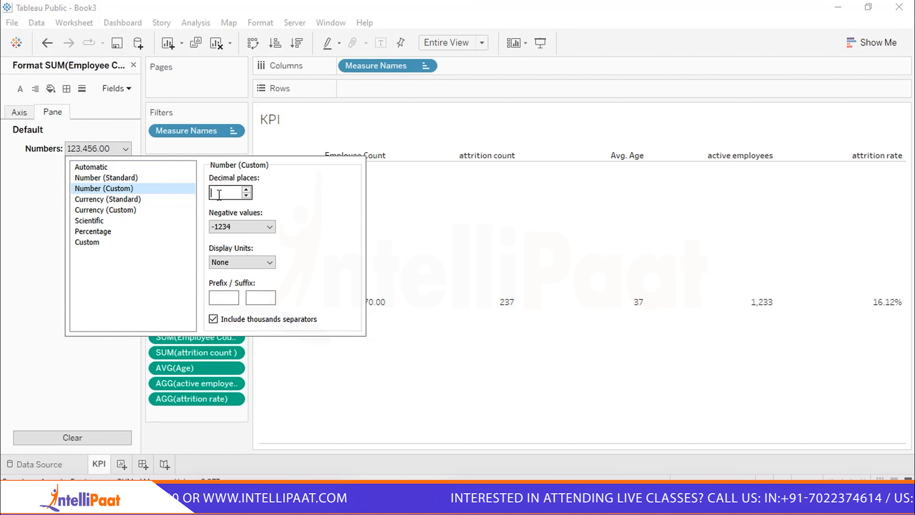
pyautogui.click(299, 347)
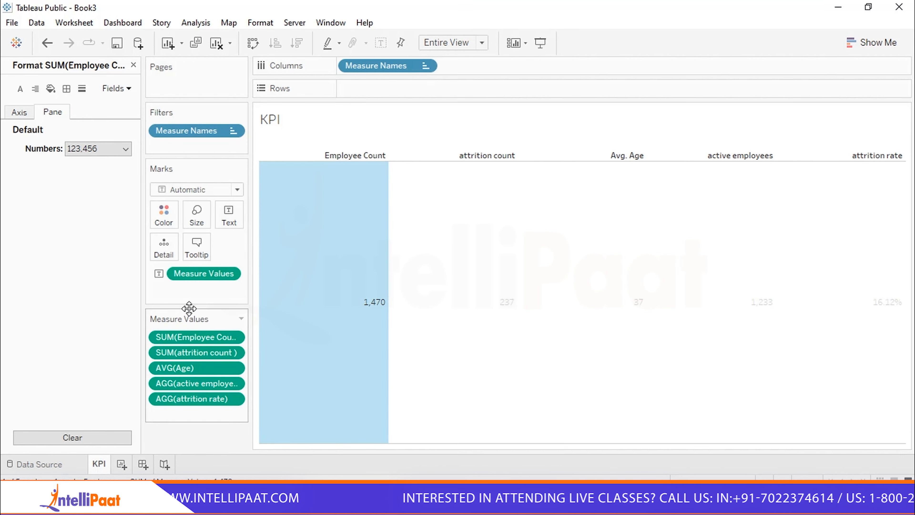
# - Format the attrition count measure as Number (Custom) with 0 decimal places
pyautogui.click(199, 353)
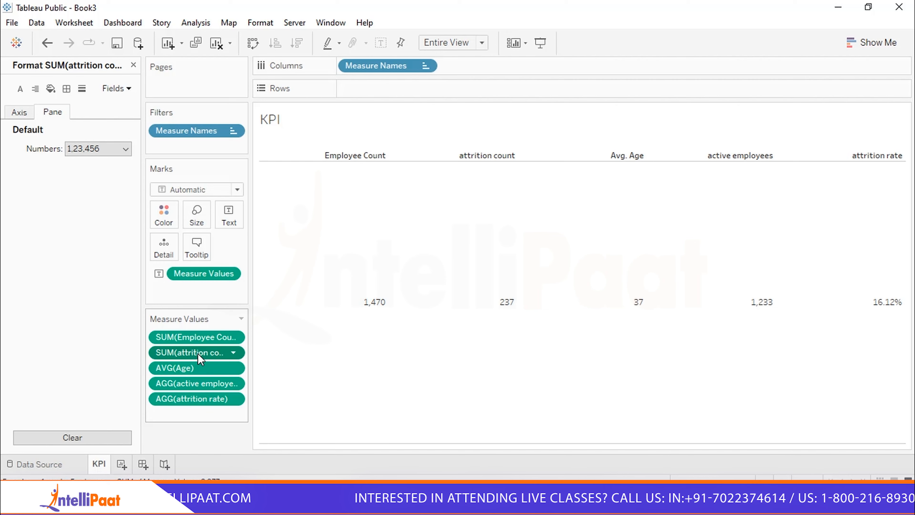
pyautogui.rightClick(199, 353)
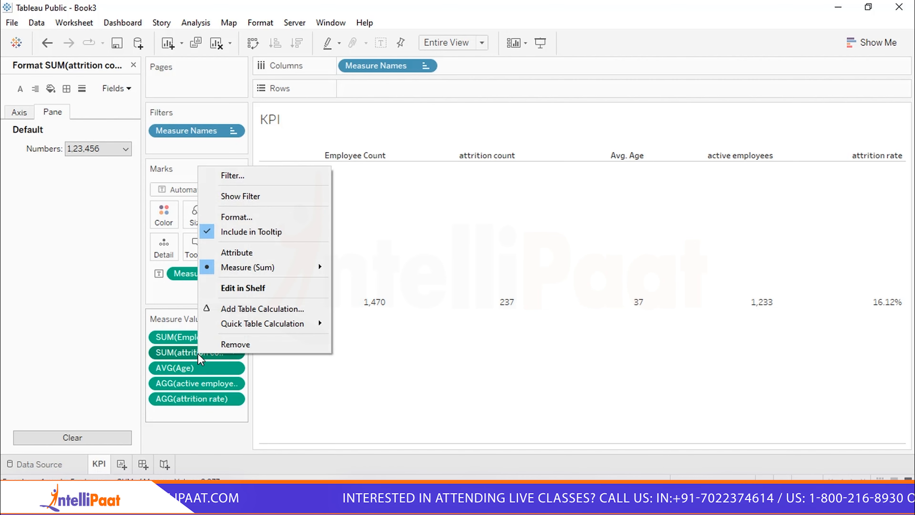
pyautogui.click(235, 216)
pyautogui.click(119, 153)
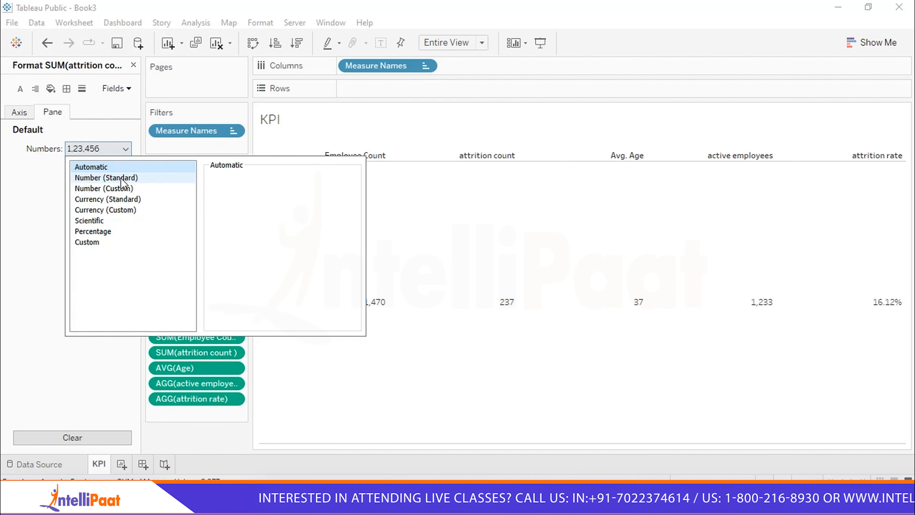
pyautogui.click(123, 188)
pyautogui.click(226, 193)
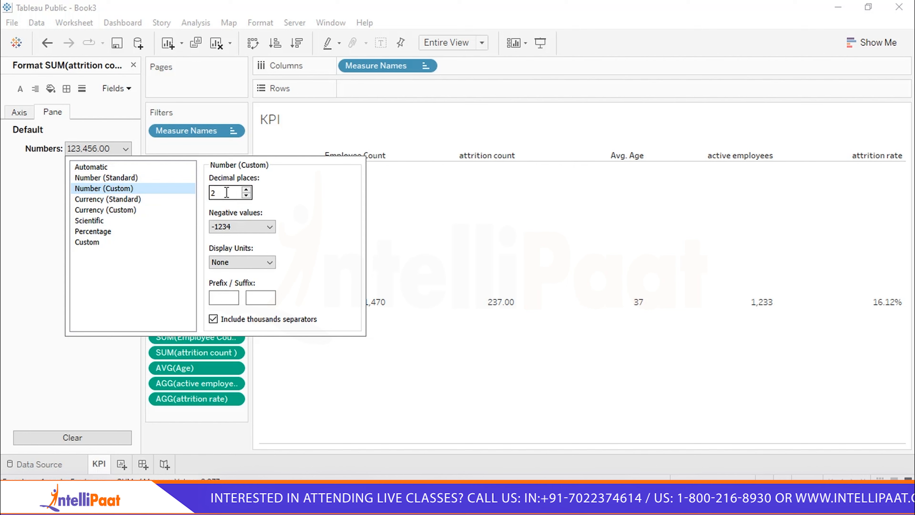
pyautogui.doubleClick(226, 193)
pyautogui.write('0')
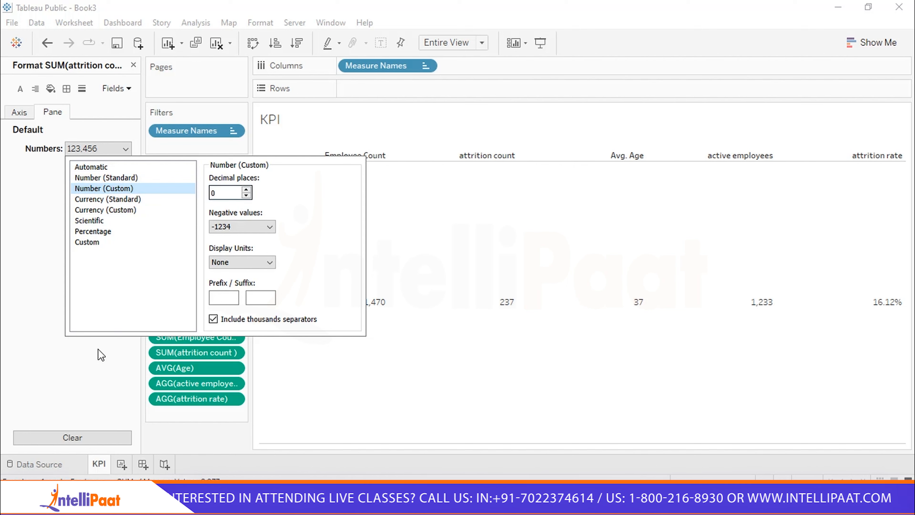
pyautogui.click(97, 349)
# - Format the average Age measure as Number (Custom) with 0 decimal places
pyautogui.click(181, 370)
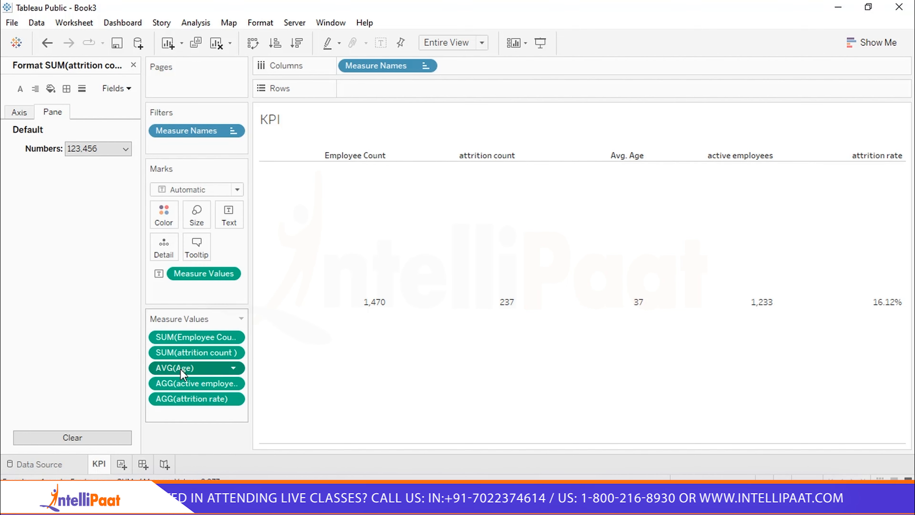
pyautogui.click(122, 149)
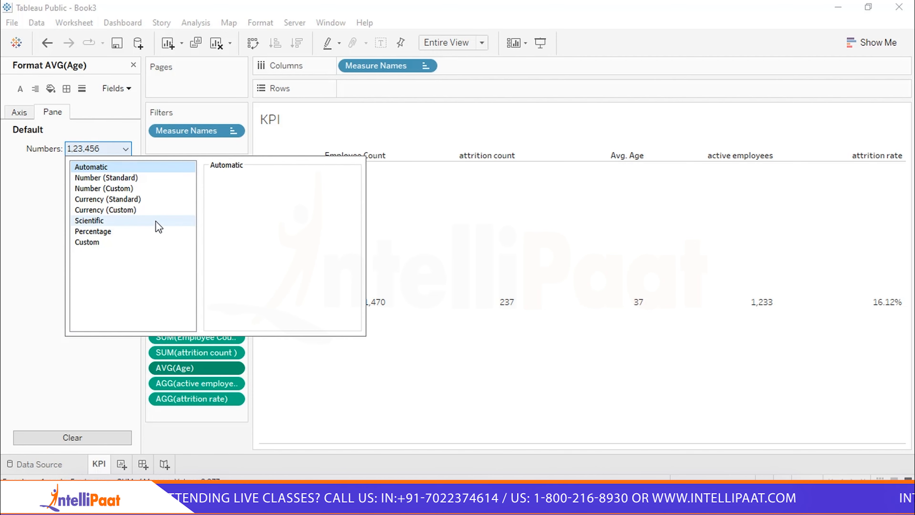
pyautogui.click(127, 189)
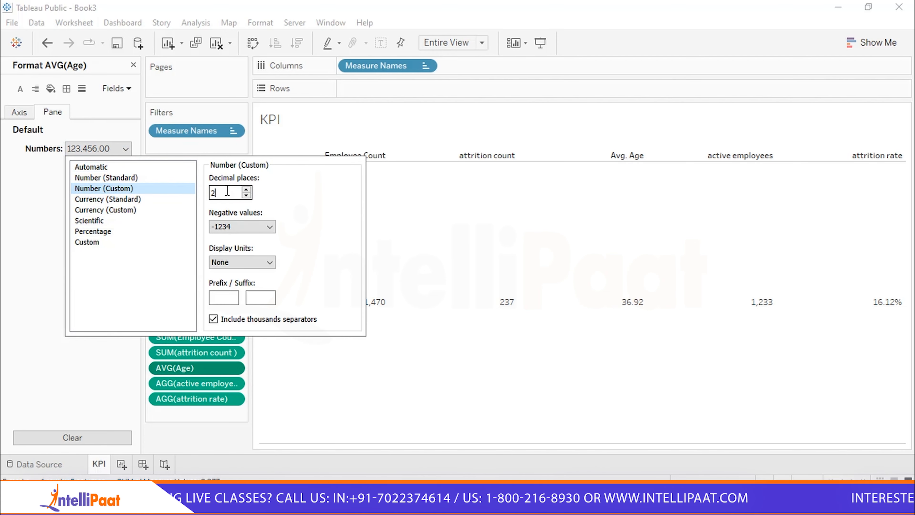
pyautogui.write('0')
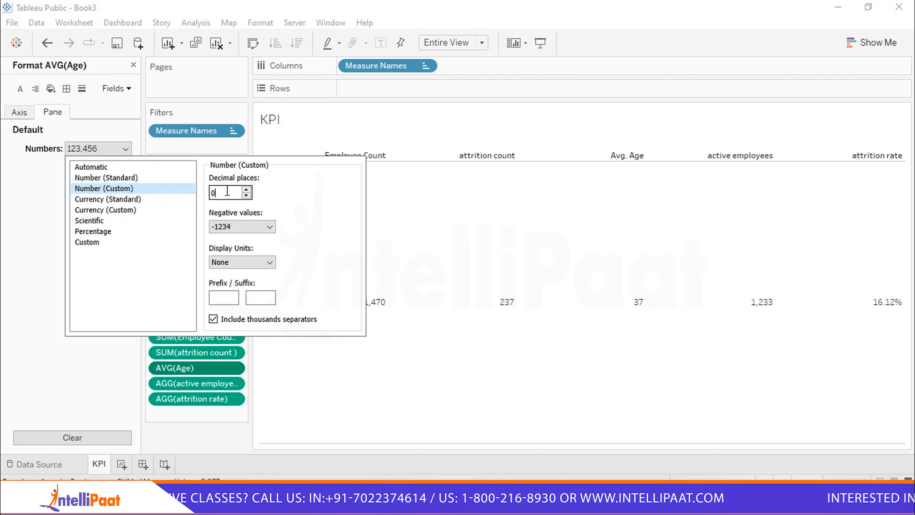
pyautogui.click(43, 362)
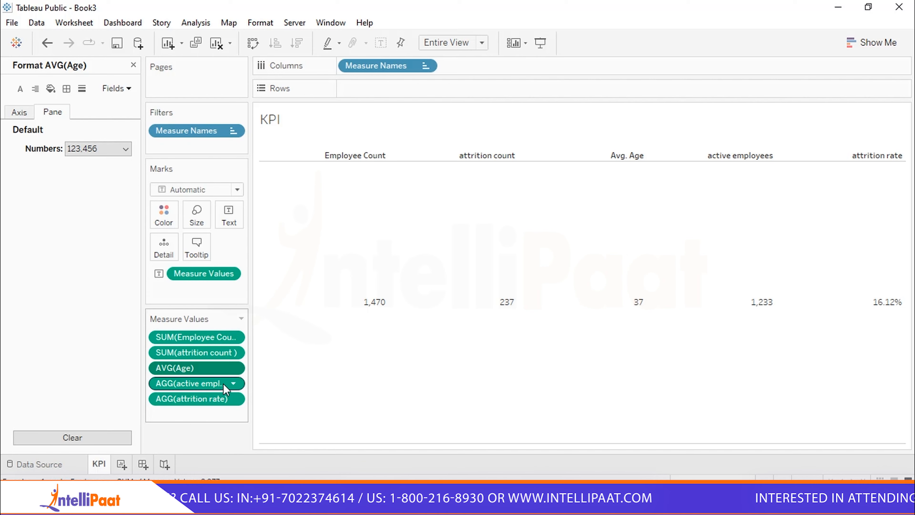
# - Format the active employees measure as Number (Custom) with 0 decimal places and close the formatting options
pyautogui.click(217, 379)
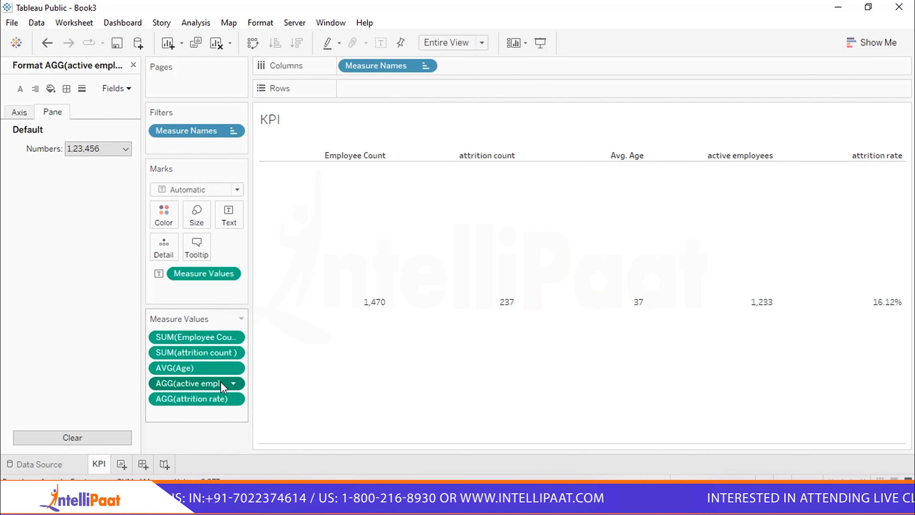
pyautogui.click(99, 147)
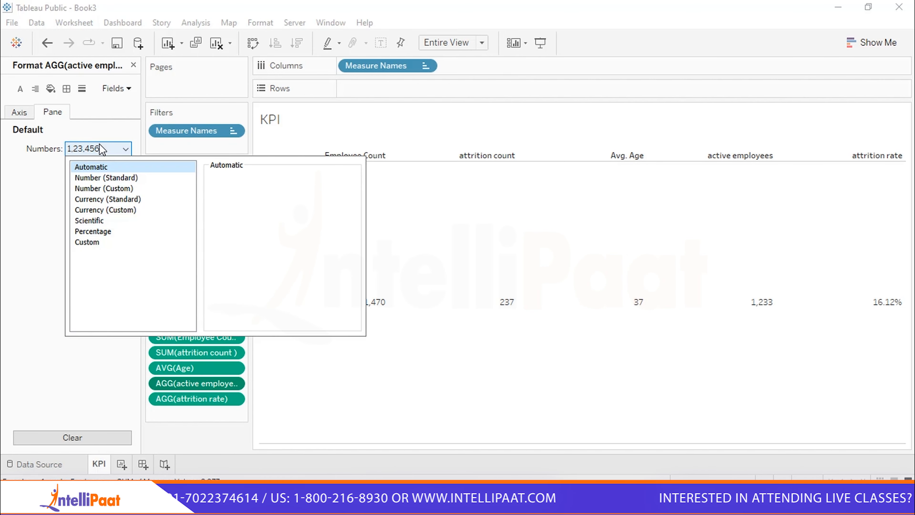
pyautogui.click(105, 188)
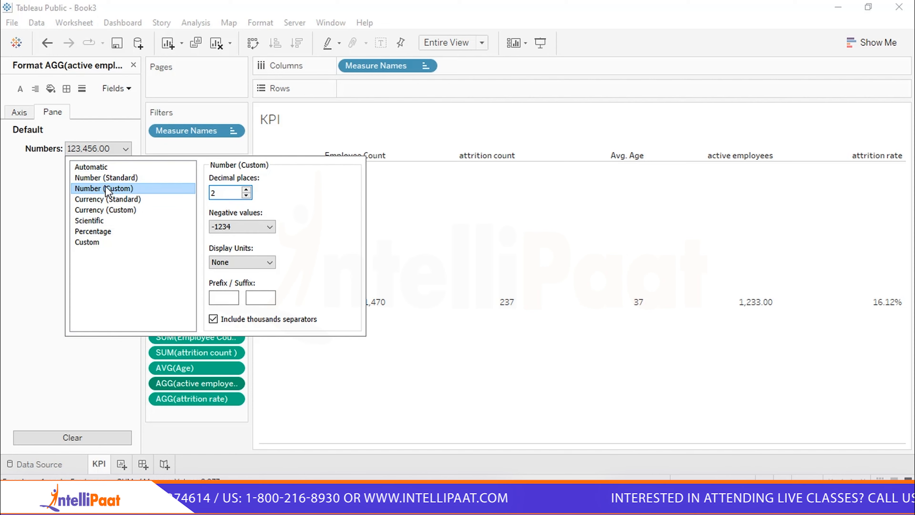
pyautogui.click(222, 193)
pyautogui.doubleClick(222, 193)
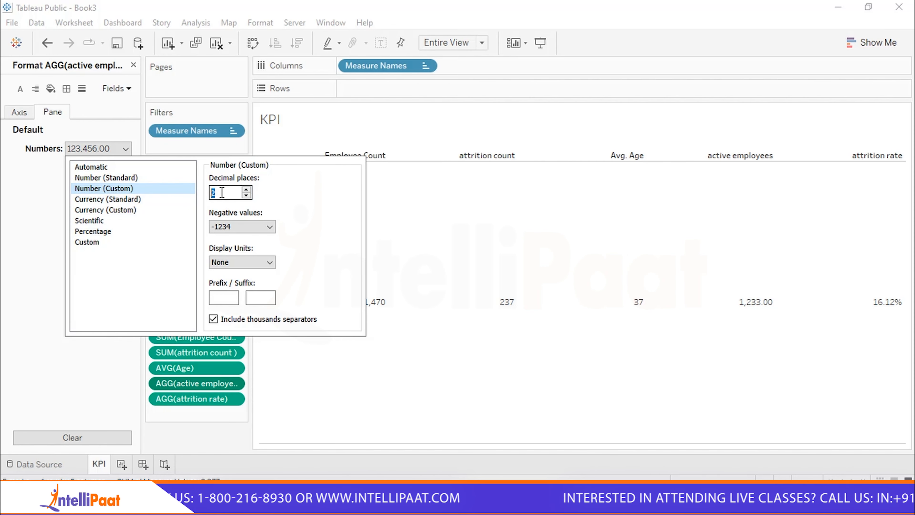
pyautogui.write('0')
pyautogui.click(90, 344)
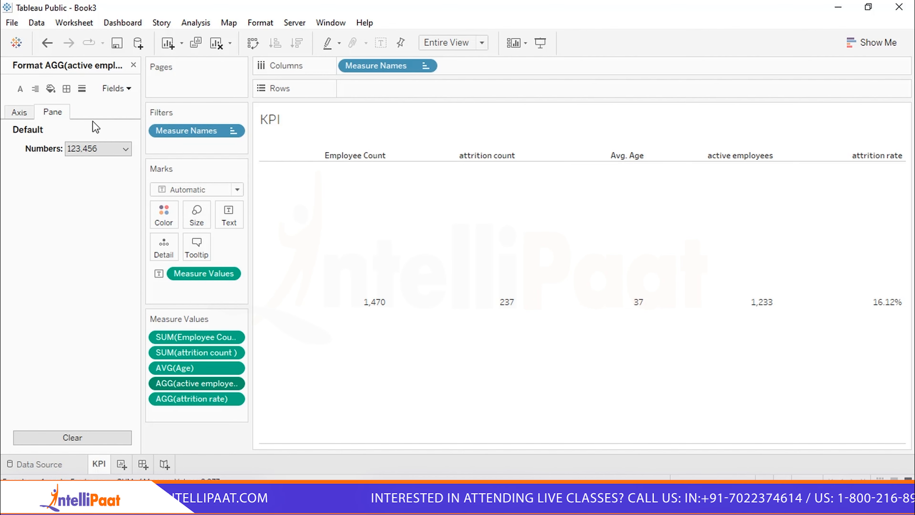
pyautogui.click(134, 65)
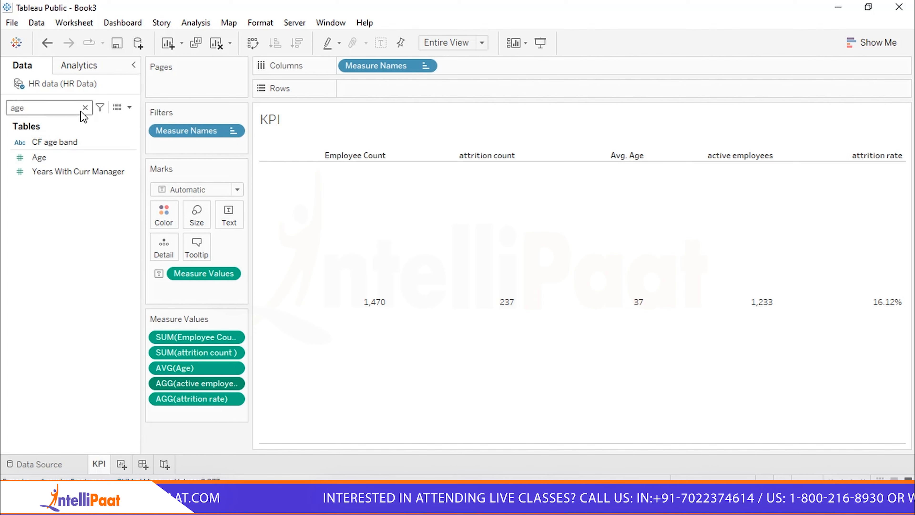
# - Add Education as a filter on the KPI sheet with all values selected, and show its filter control
pyautogui.click(87, 108)
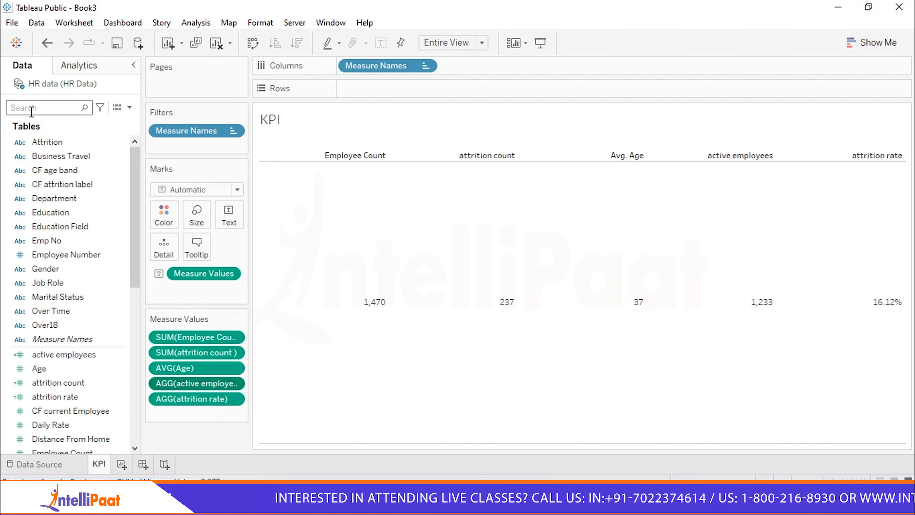
pyautogui.write('edu')
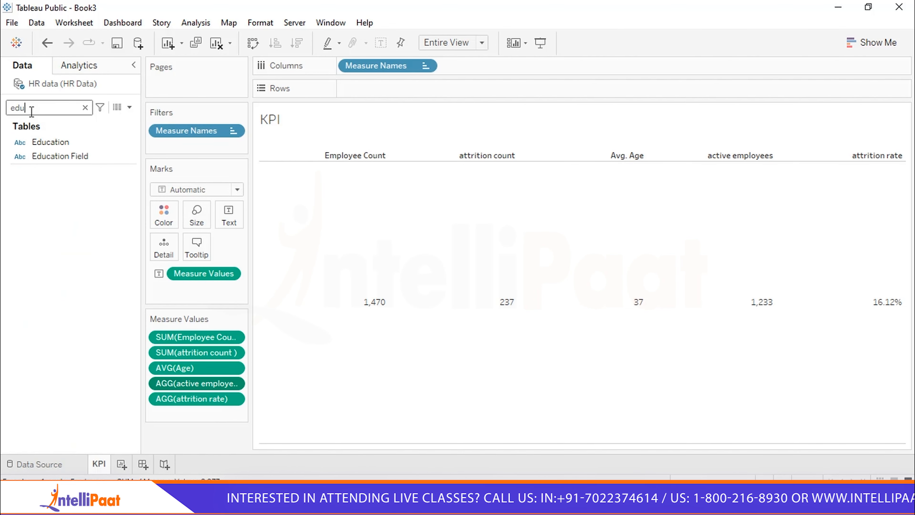
pyautogui.click(42, 141)
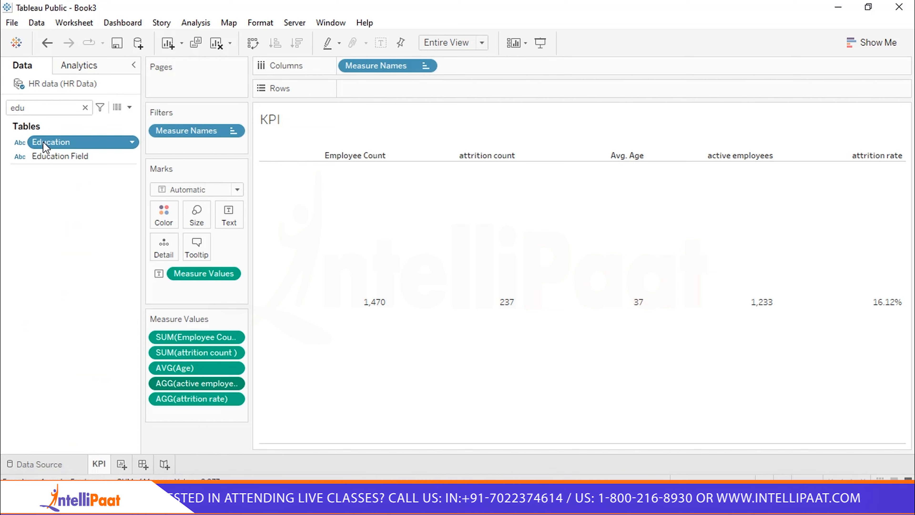
pyautogui.moveTo(42, 142); pyautogui.dragTo(166, 143)
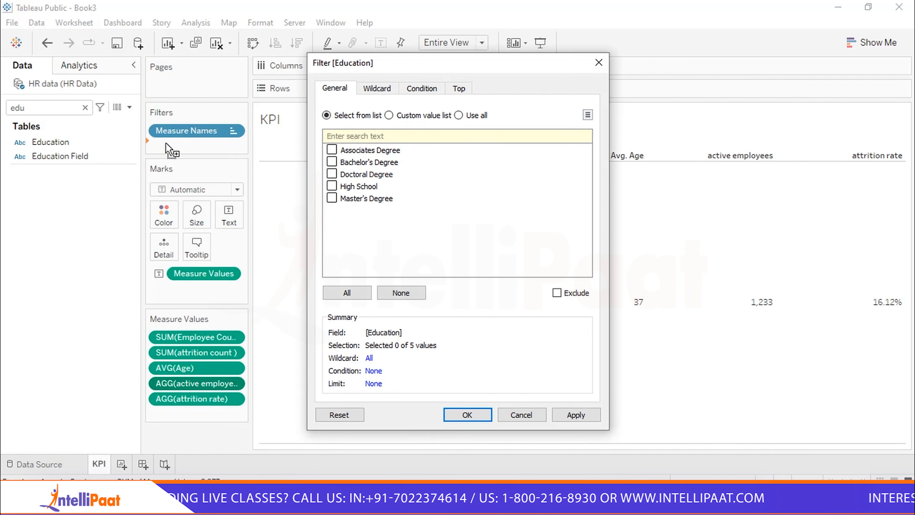
pyautogui.click(347, 292)
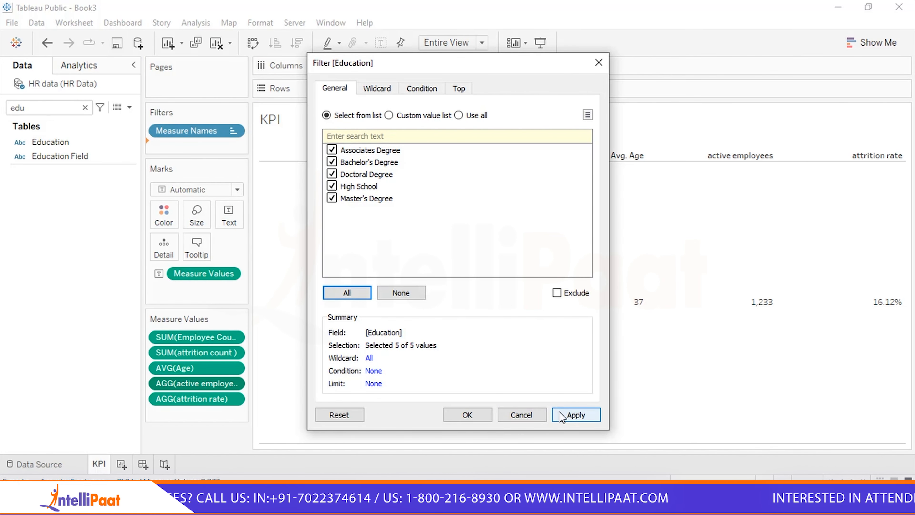
pyautogui.click(568, 414)
pyautogui.click(455, 417)
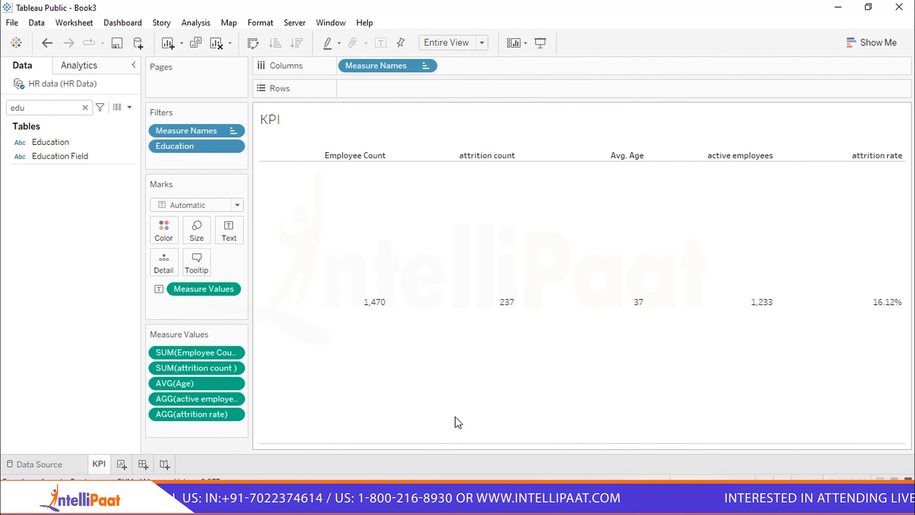
pyautogui.doubleClick(184, 146)
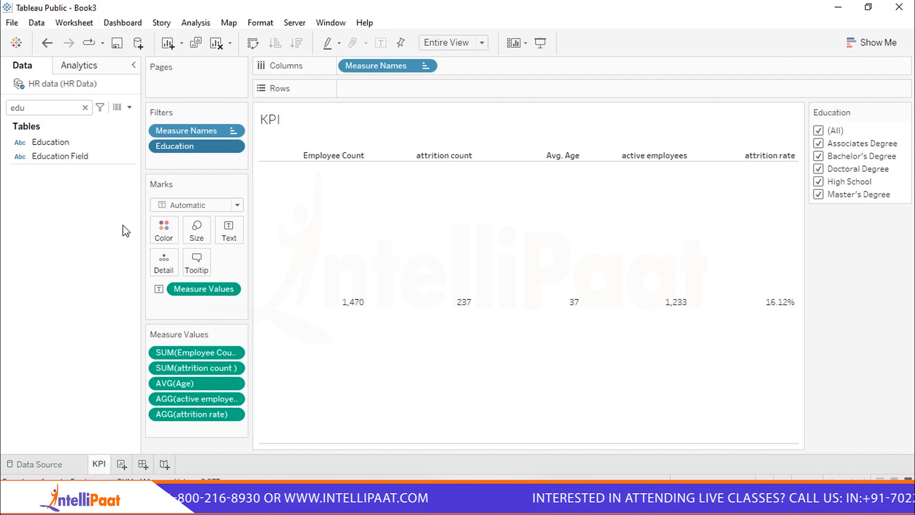
pyautogui.moveTo(336, 280)
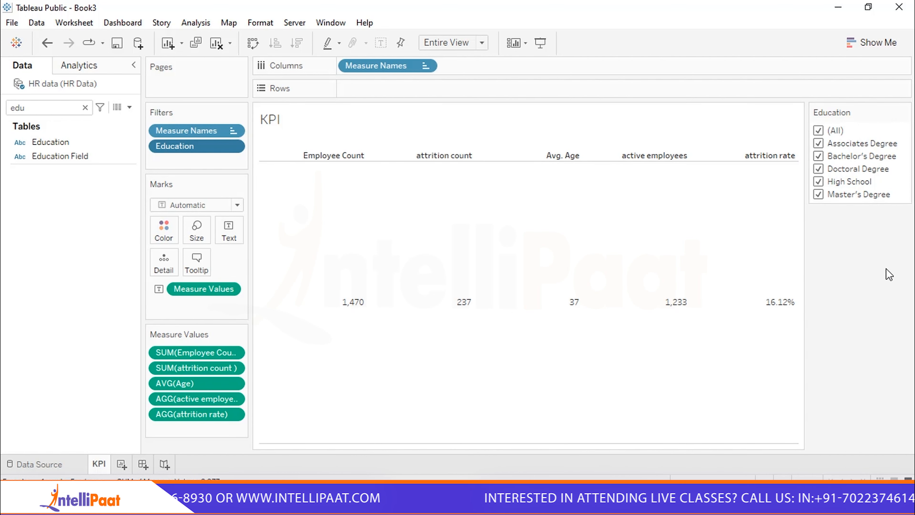
# - Try the Education filter with only Associates Degree, High School and Master's Degree, and reselect all values
pyautogui.click(819, 131)
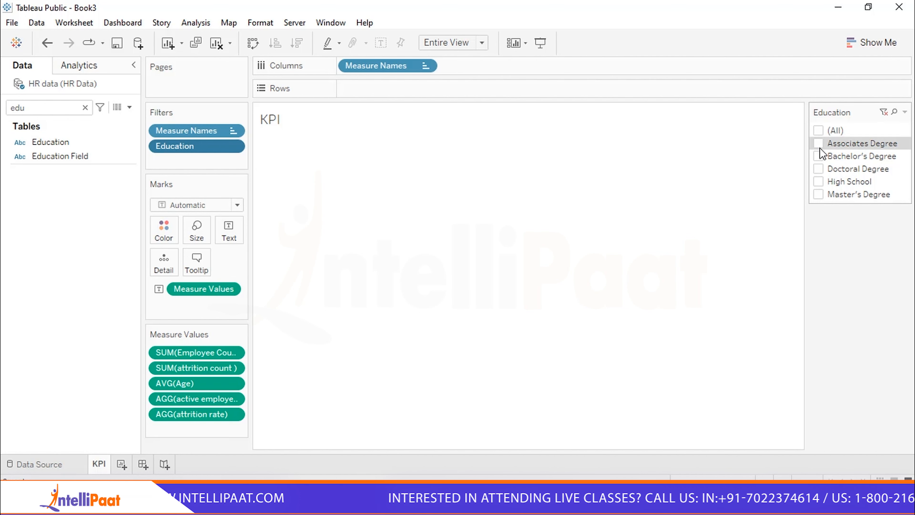
pyautogui.click(818, 142)
pyautogui.click(821, 180)
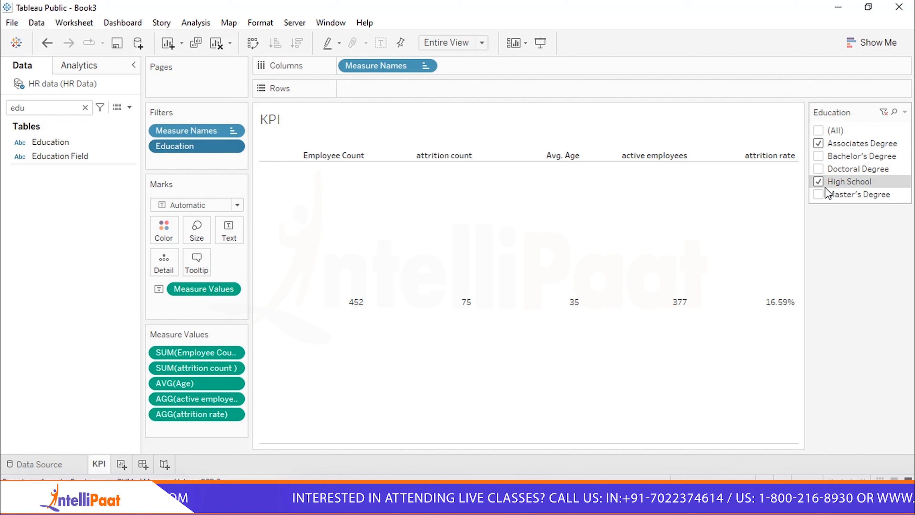
pyautogui.click(820, 195)
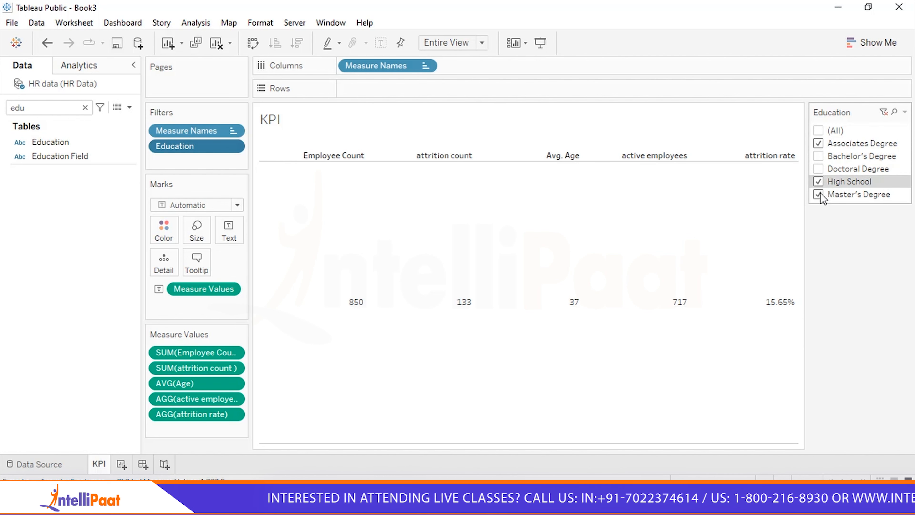
pyautogui.click(818, 131)
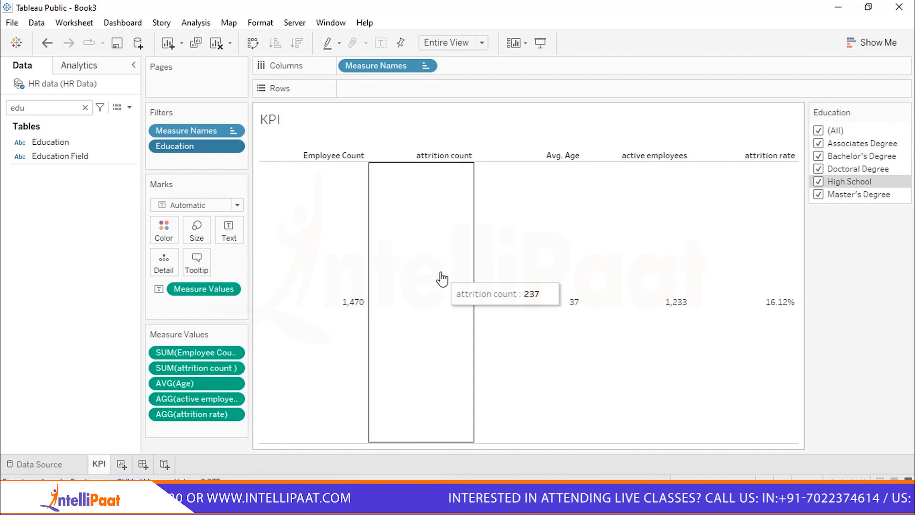
# - Apply the Education filter to all worksheets using this data source
pyautogui.rightClick(193, 148)
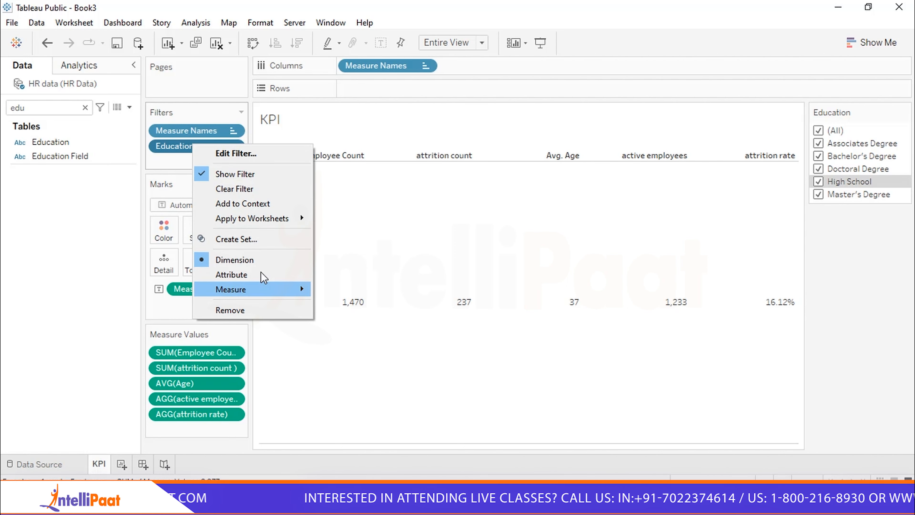
pyautogui.moveTo(257, 224)
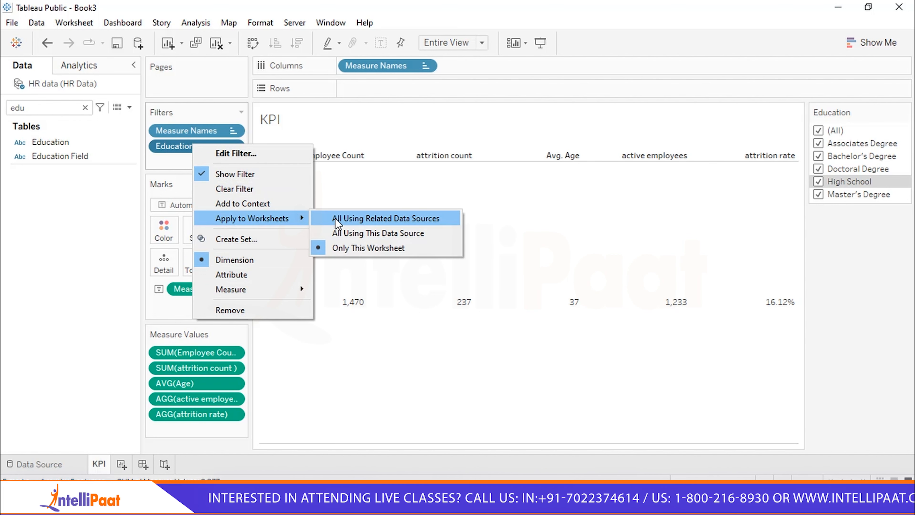
pyautogui.click(349, 234)
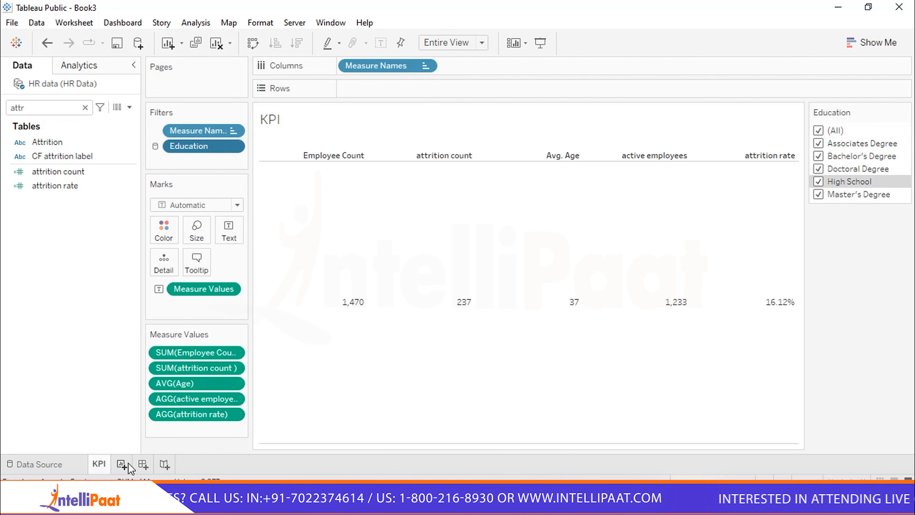
# - Create a new worksheet and name it attrition
pyautogui.click(126, 463)
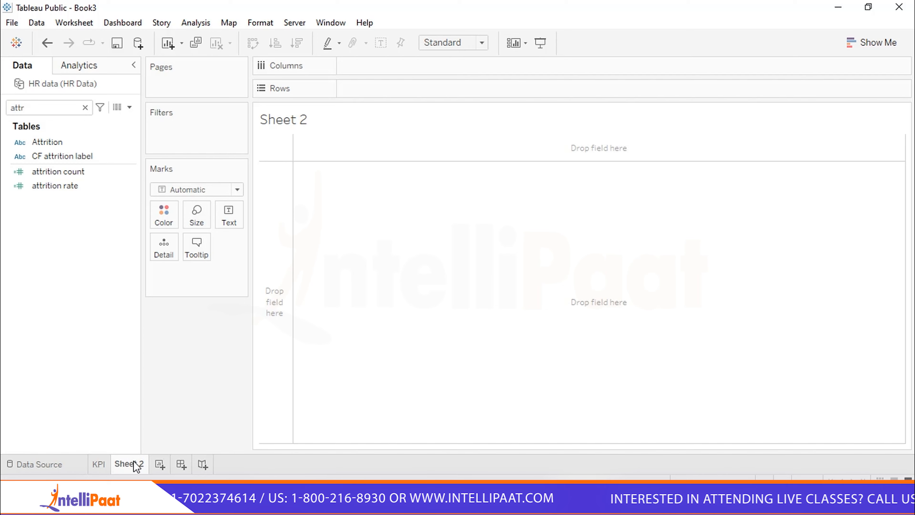
pyautogui.doubleClick(136, 465)
pyautogui.write('att')
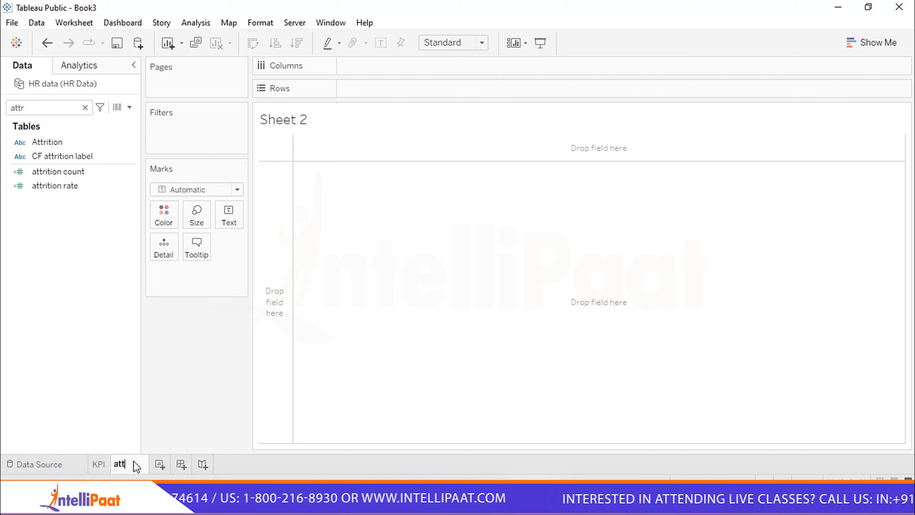
pyautogui.write('rition')
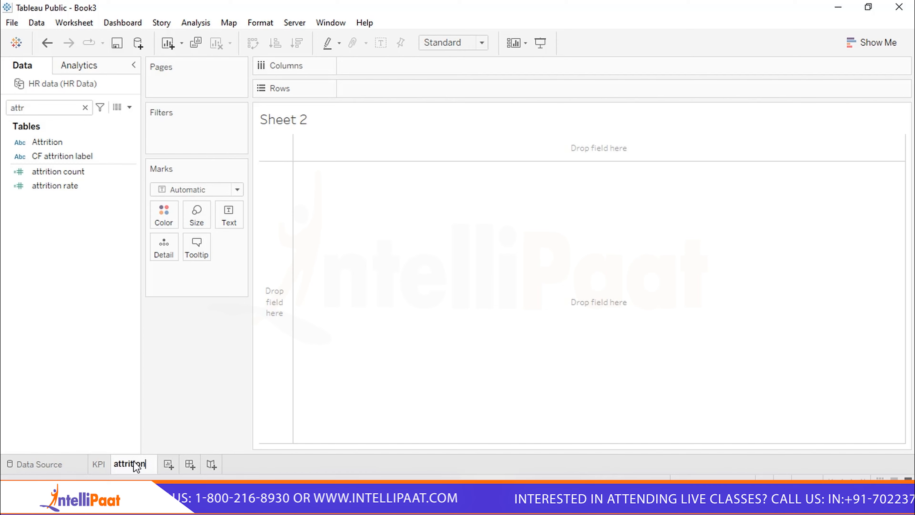
pyautogui.press('Return')
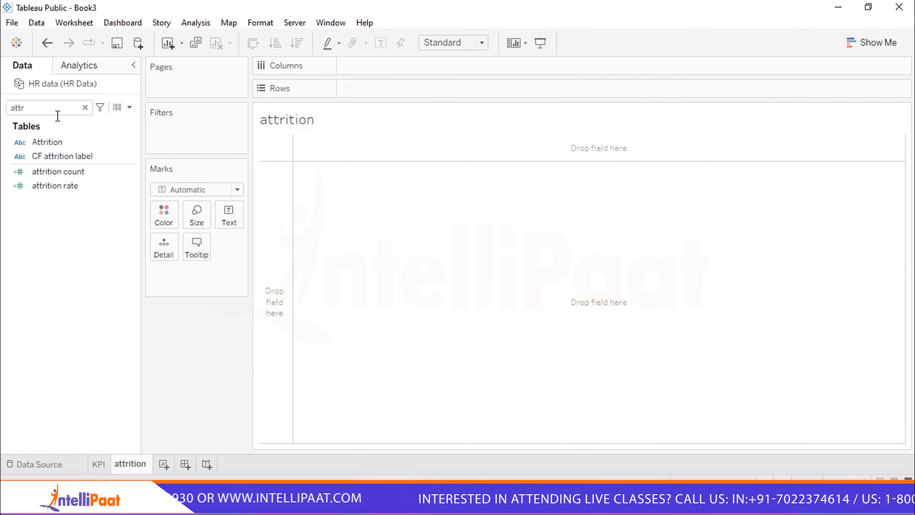
# - Find the Gender field and place it on Rows in the attrition sheet
pyautogui.click(85, 107)
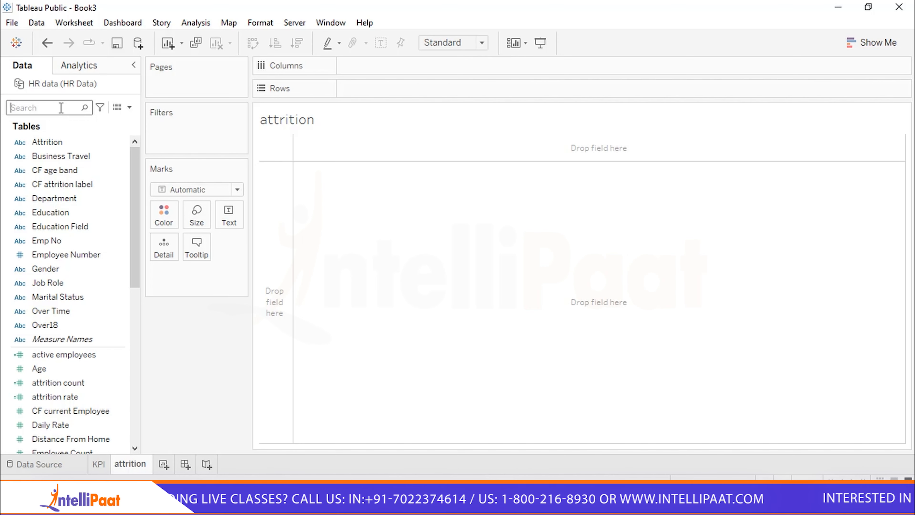
pyautogui.write('gen')
pyautogui.click(60, 143)
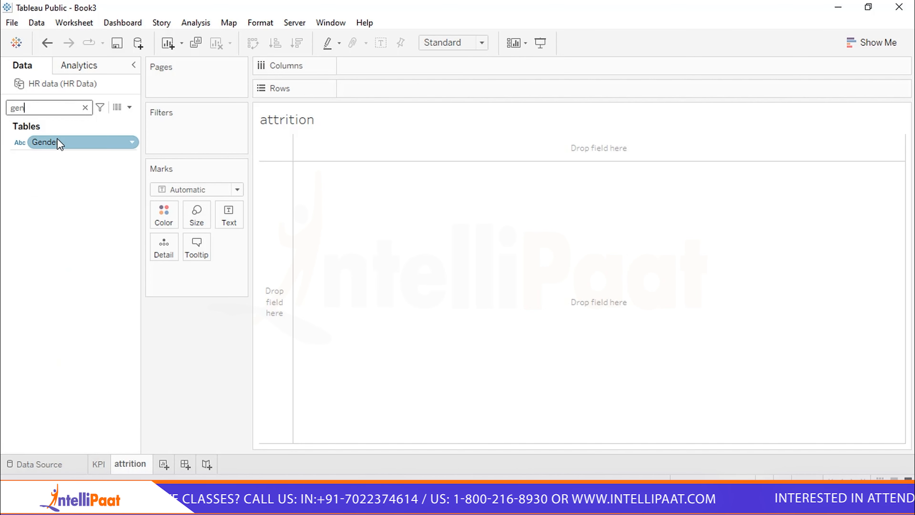
pyautogui.moveTo(58, 142); pyautogui.dragTo(382, 89)
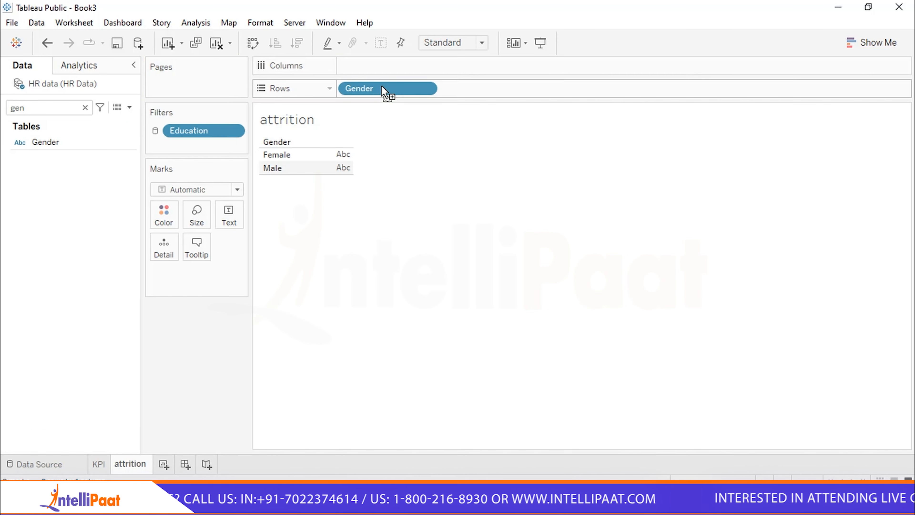
# - Add attrition count to the view as the mark text and on Columns to chart it as labelled bars per gender
pyautogui.click(85, 107)
pyautogui.write('a')
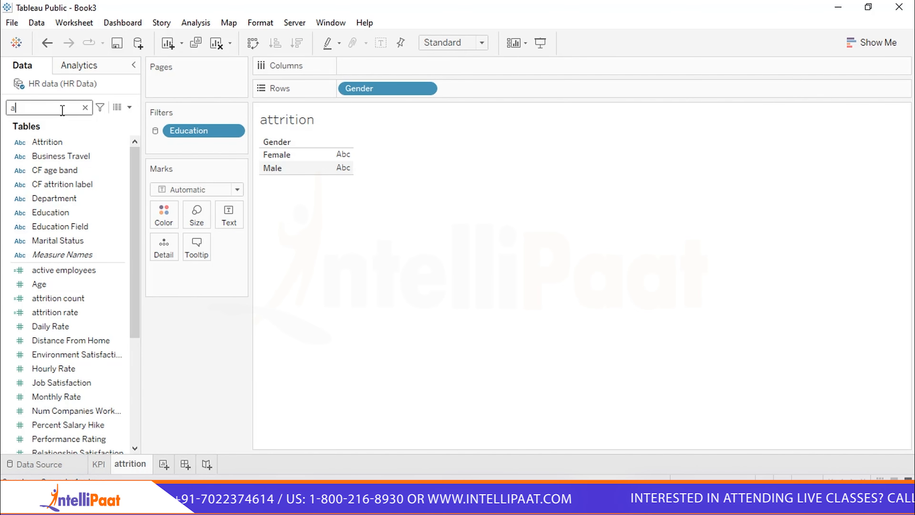
pyautogui.write('ttr')
pyautogui.click(82, 172)
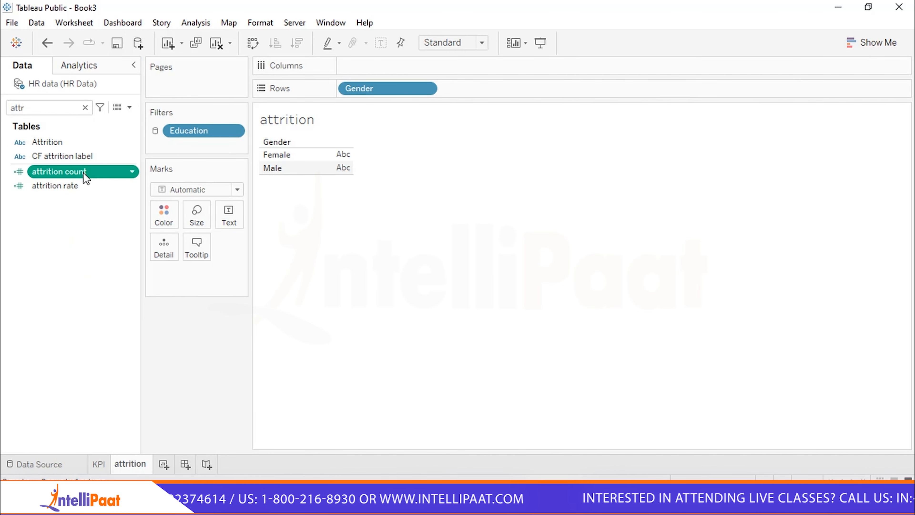
pyautogui.doubleClick(83, 173)
pyautogui.moveTo(84, 173); pyautogui.dragTo(392, 65)
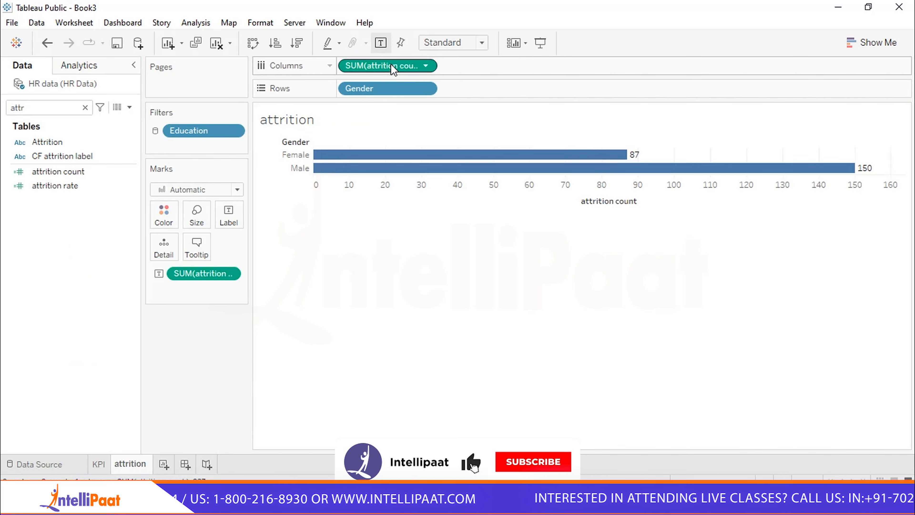
# - Fit the attrition chart to Entire View and hide the attrition count axis header
pyautogui.click(482, 43)
pyautogui.click(454, 90)
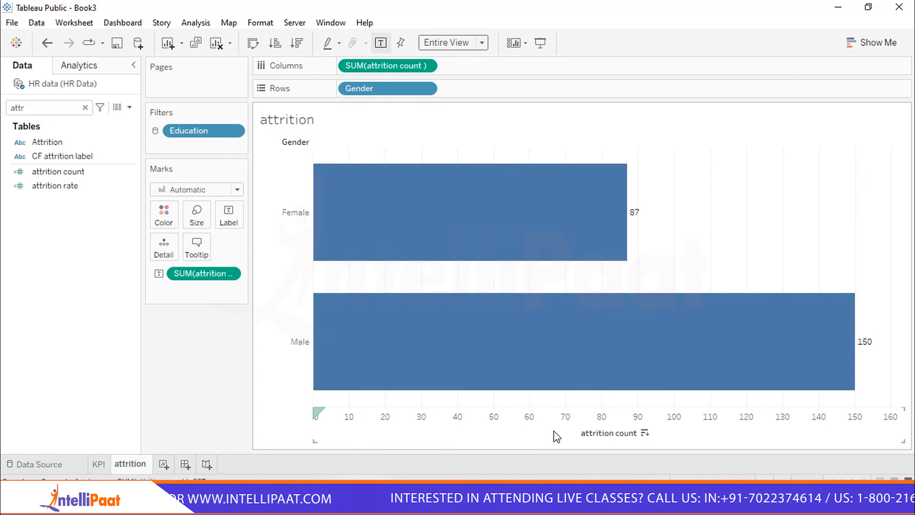
pyautogui.click(548, 419)
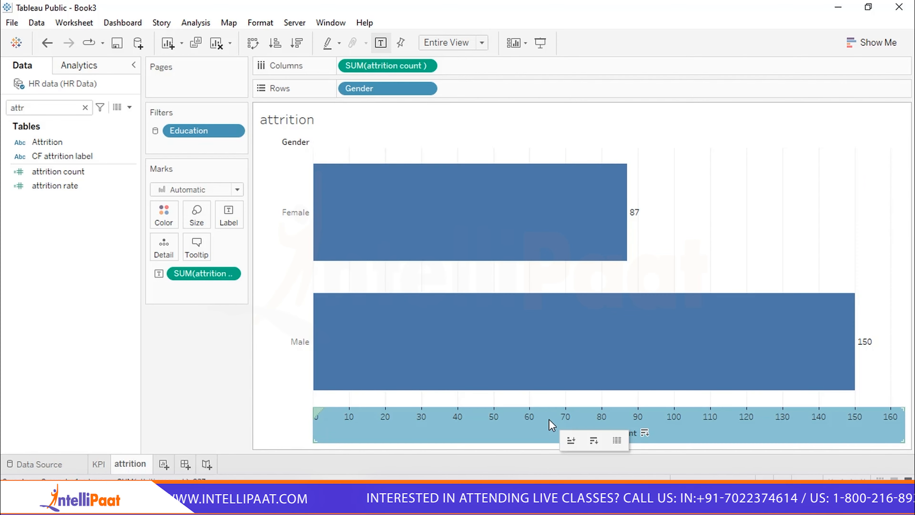
pyautogui.rightClick(602, 418)
pyautogui.click(650, 382)
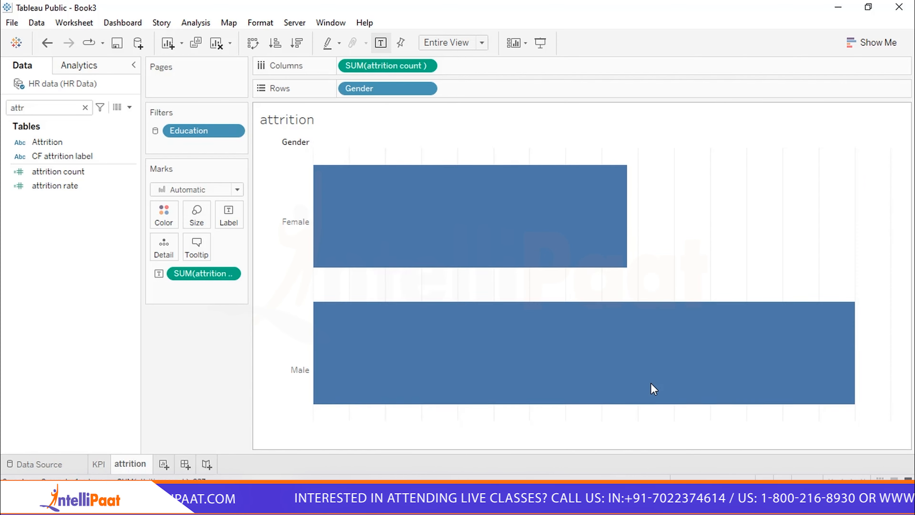
# - Hide the attrition chart's title and the Gender field label for rows
pyautogui.rightClick(282, 123)
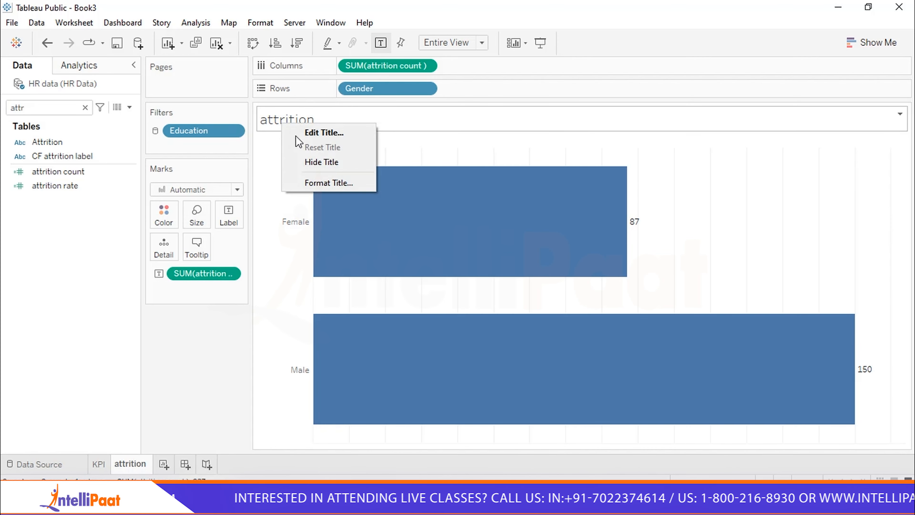
pyautogui.click(320, 163)
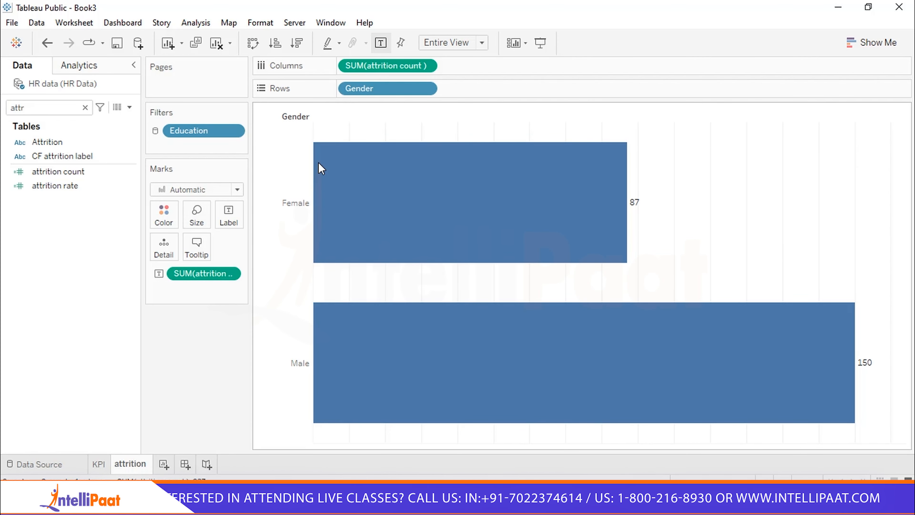
pyautogui.rightClick(287, 113)
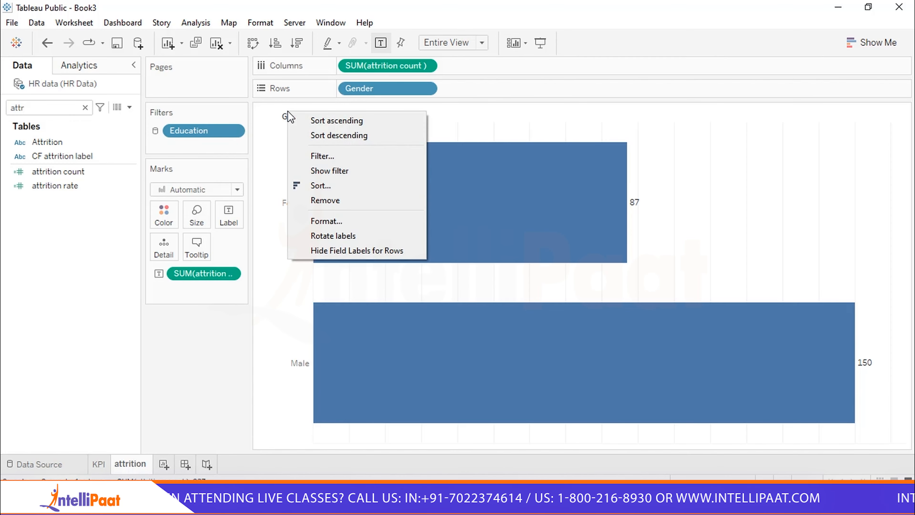
pyautogui.click(346, 251)
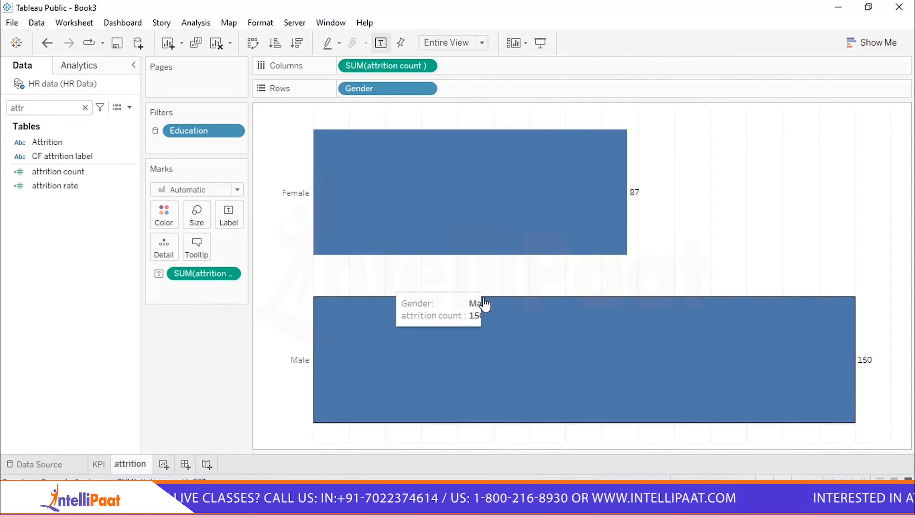
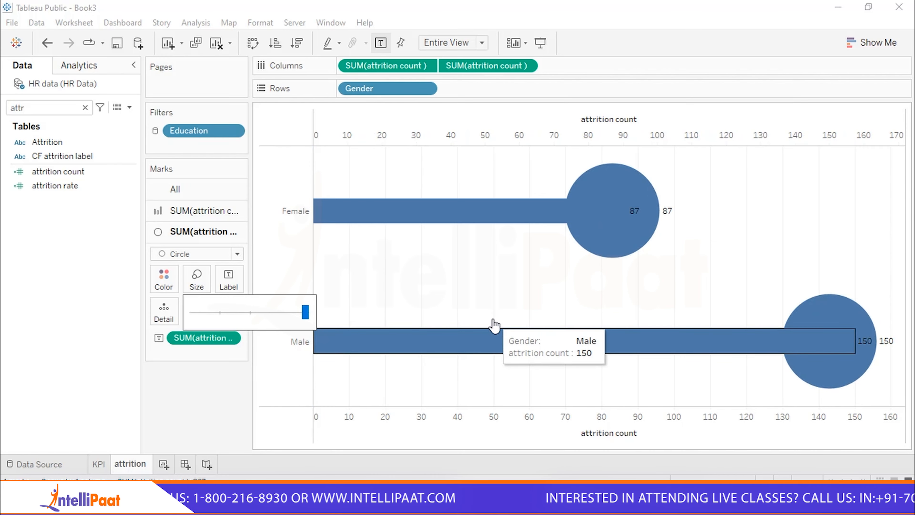
# - Synchronize the two attrition count axes of the dual-axis chart
pyautogui.click(483, 326)
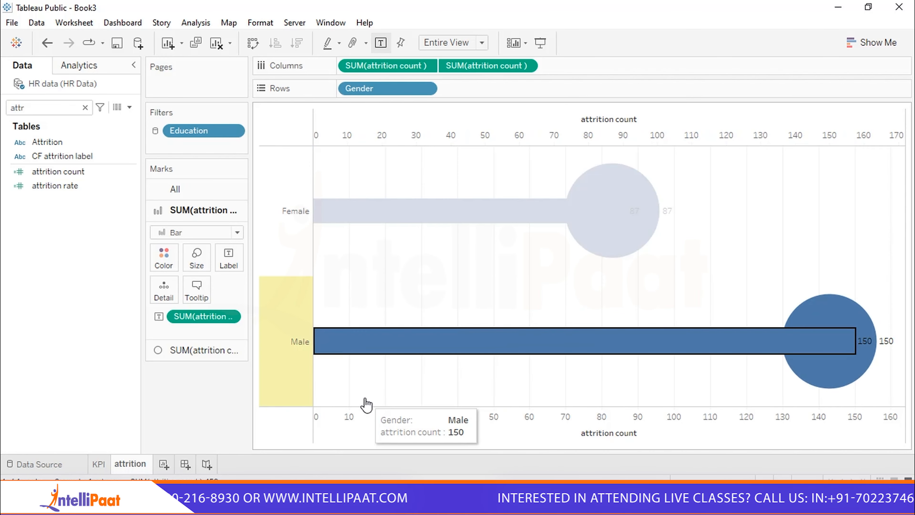
pyautogui.click(388, 378)
pyautogui.rightClick(530, 144)
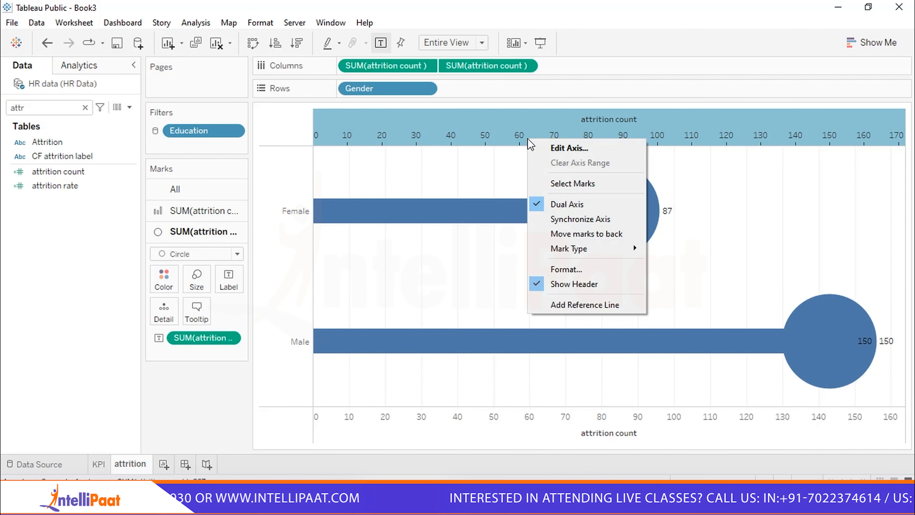
pyautogui.click(560, 220)
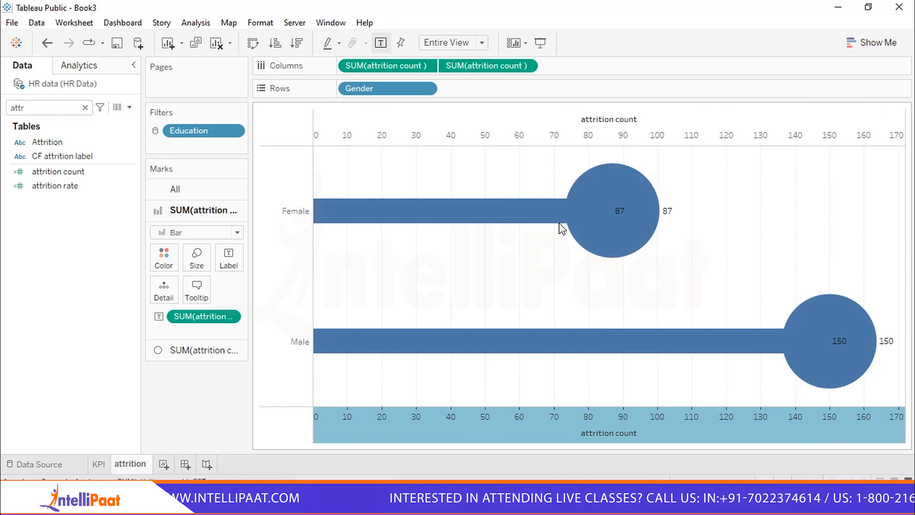
# - Hide the attrition count axis headers on the dual-axis chart
pyautogui.rightClick(611, 420)
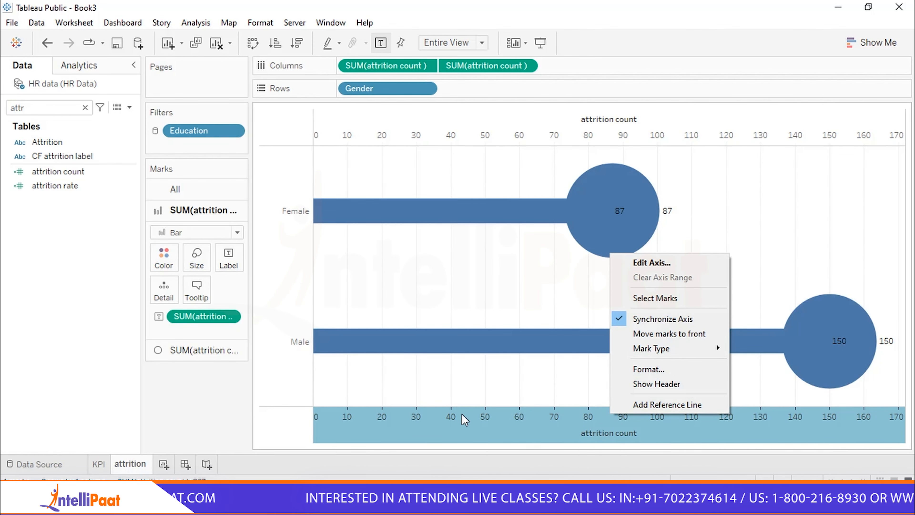
pyautogui.click(633, 389)
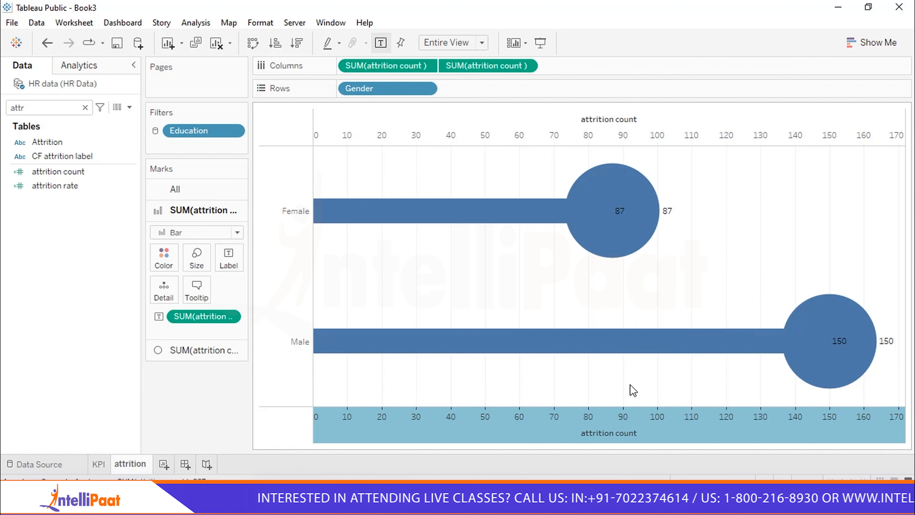
pyautogui.rightClick(468, 436)
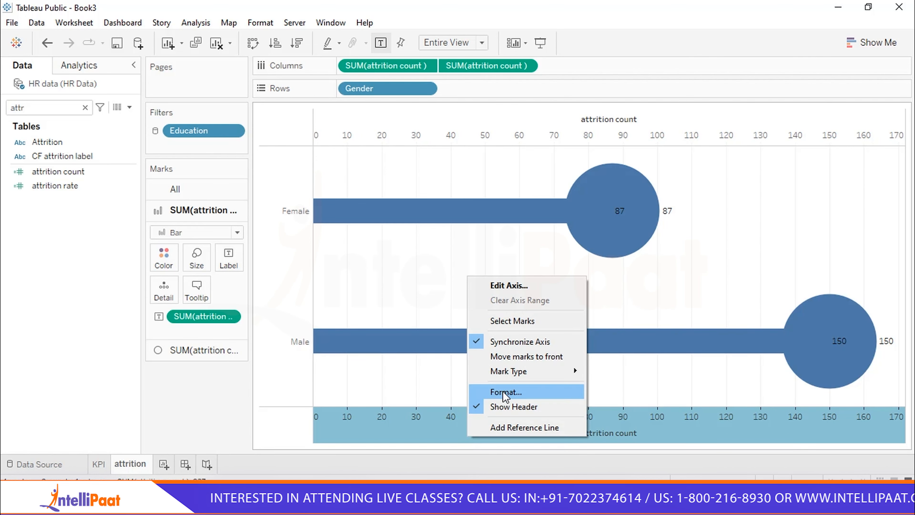
pyautogui.click(478, 408)
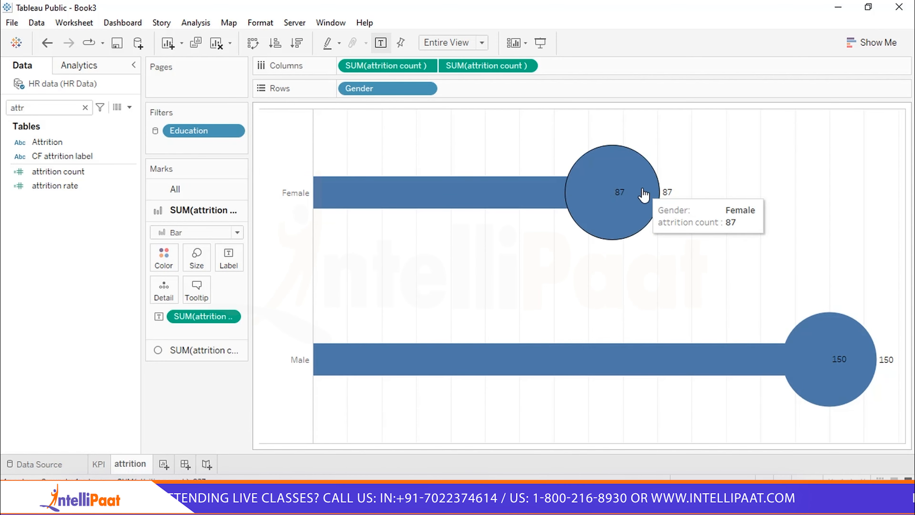
pyautogui.rightClick(620, 190)
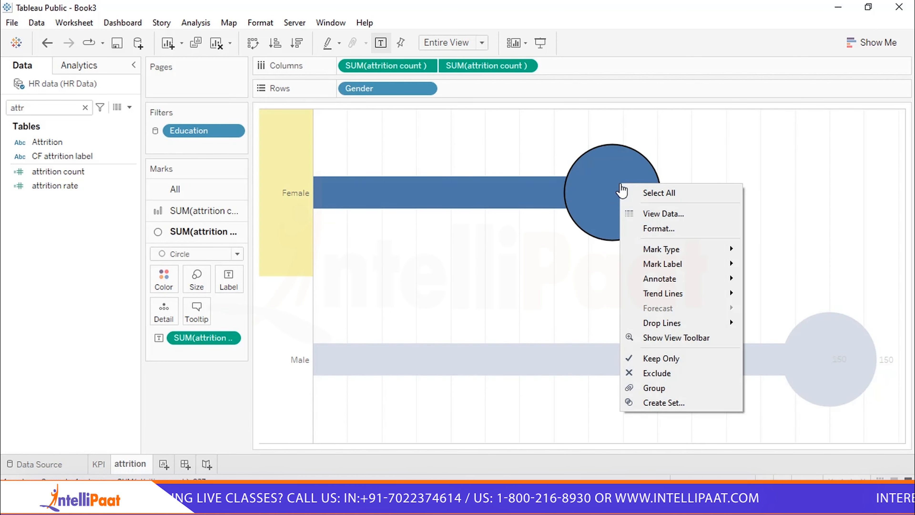
pyautogui.click(683, 145)
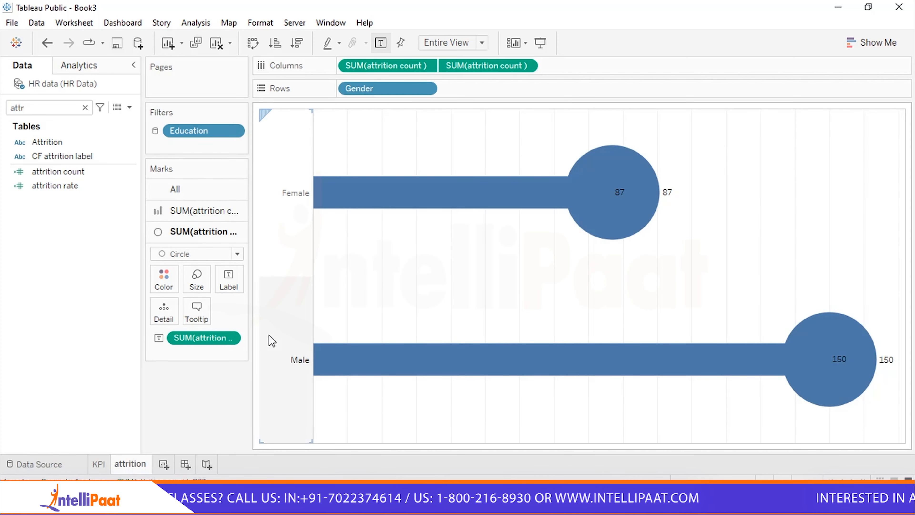
pyautogui.click(164, 282)
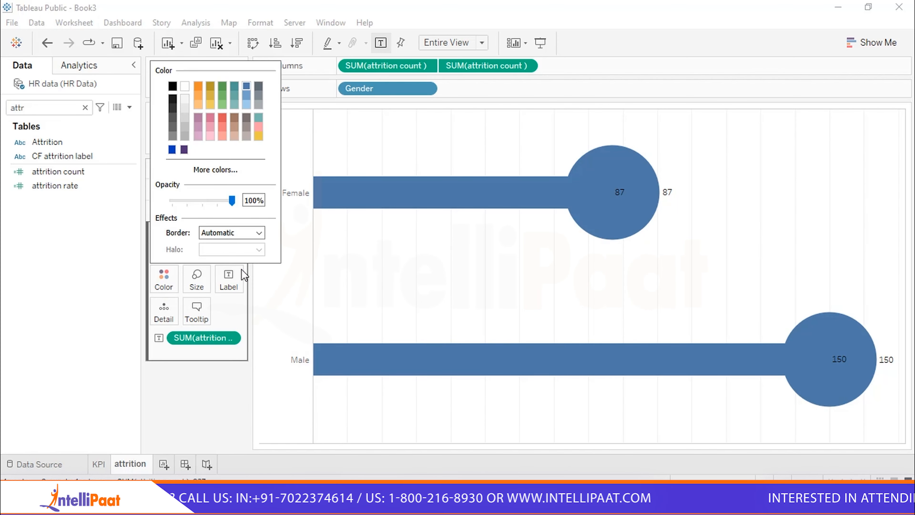
# - Color the attrition count bars by Gender while keeping Gender on Rows
pyautogui.click(351, 205)
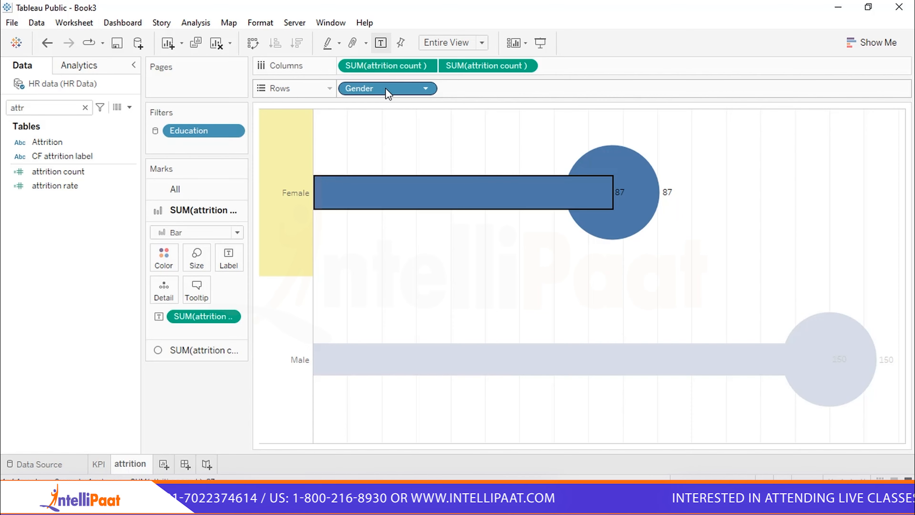
pyautogui.moveTo(386, 88); pyautogui.dragTo(165, 253)
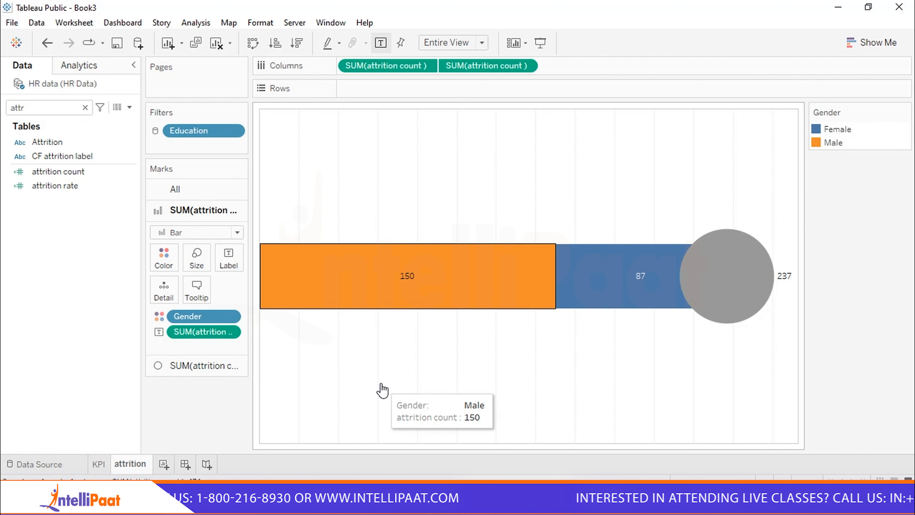
pyautogui.hotkey('ctrl', 'z')
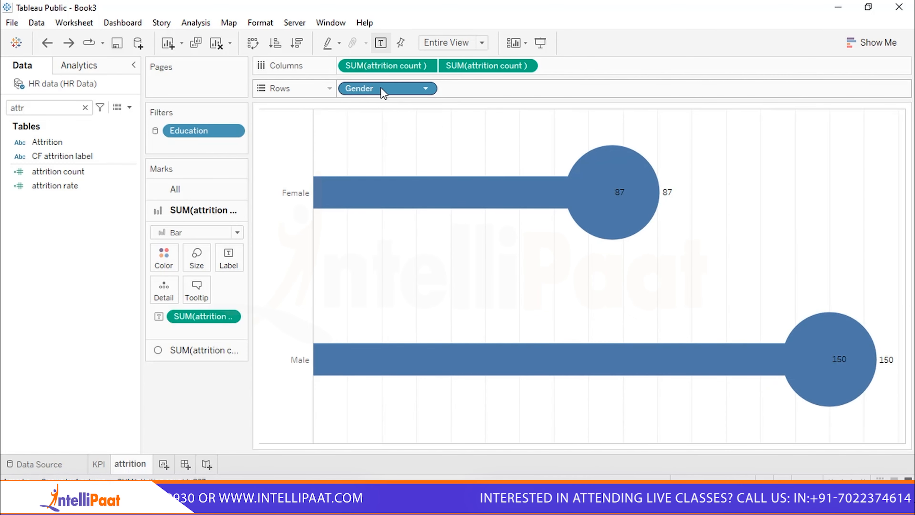
pyautogui.moveTo(383, 93); pyautogui.dragTo(160, 252)
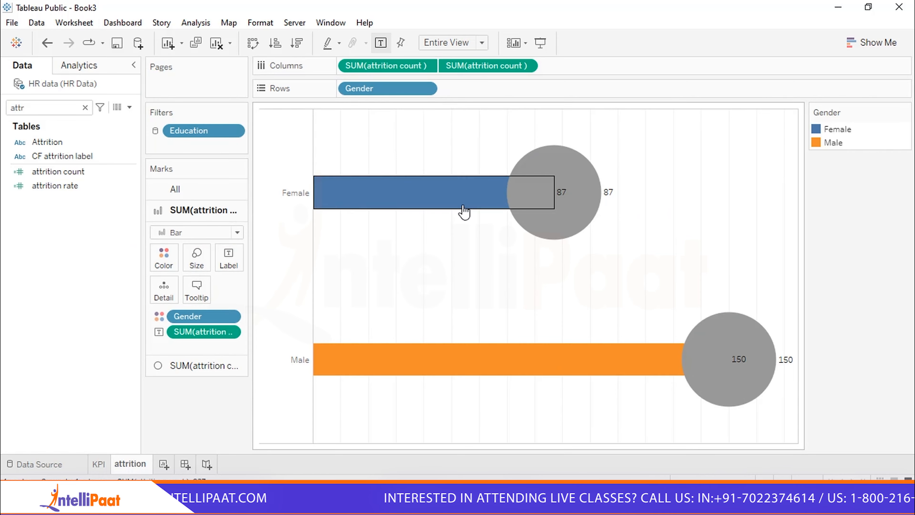
# - Edit the Gender colors and assign the light pink basic color #ffaaff to Female
pyautogui.click(161, 259)
pyautogui.click(225, 303)
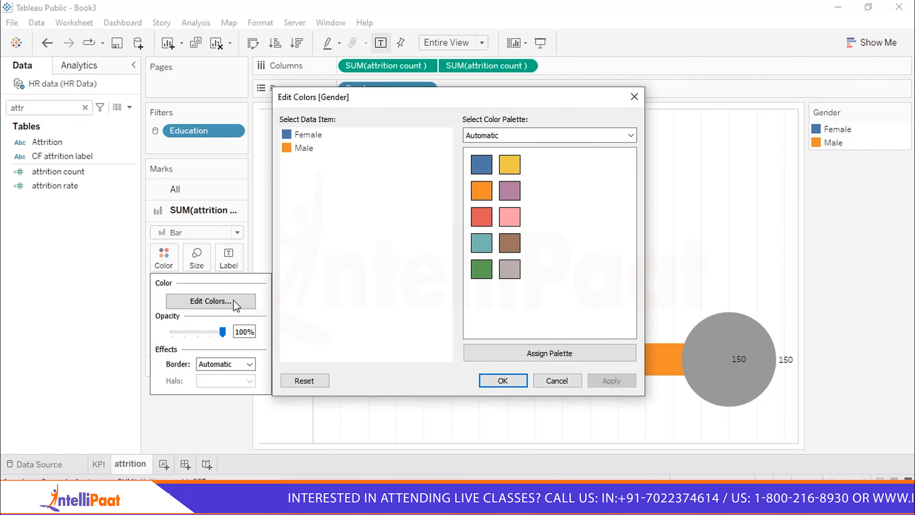
pyautogui.doubleClick(305, 136)
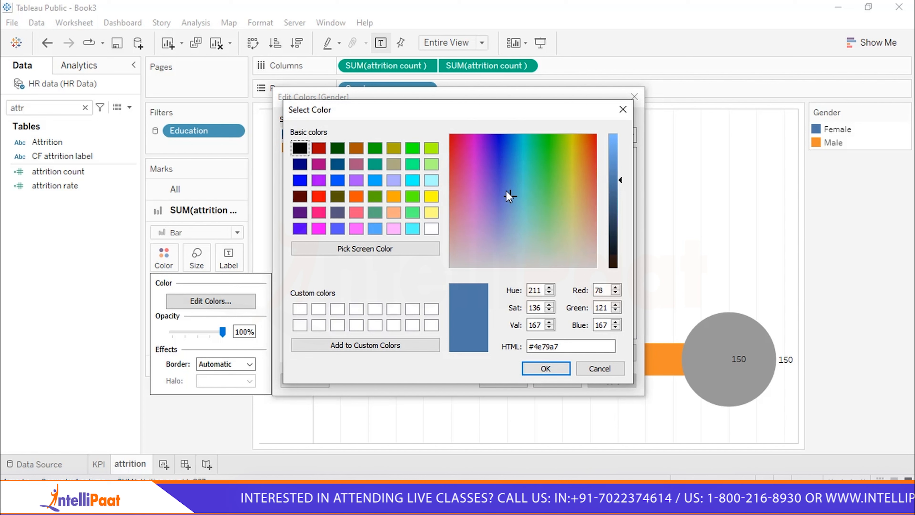
pyautogui.click(470, 173)
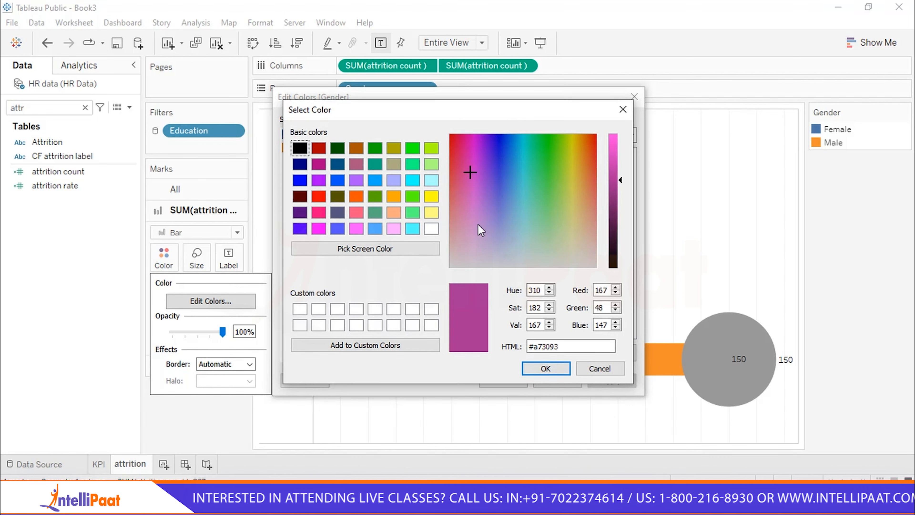
pyautogui.click(469, 213)
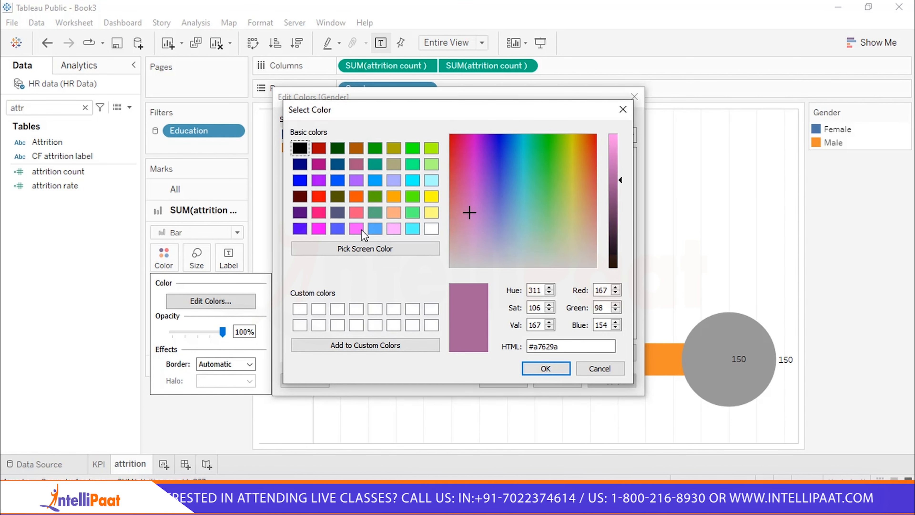
pyautogui.click(393, 228)
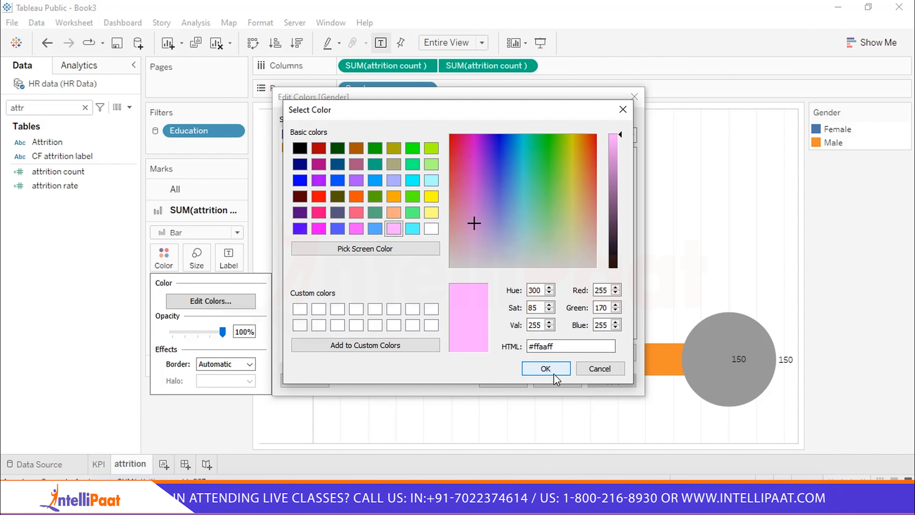
pyautogui.click(545, 369)
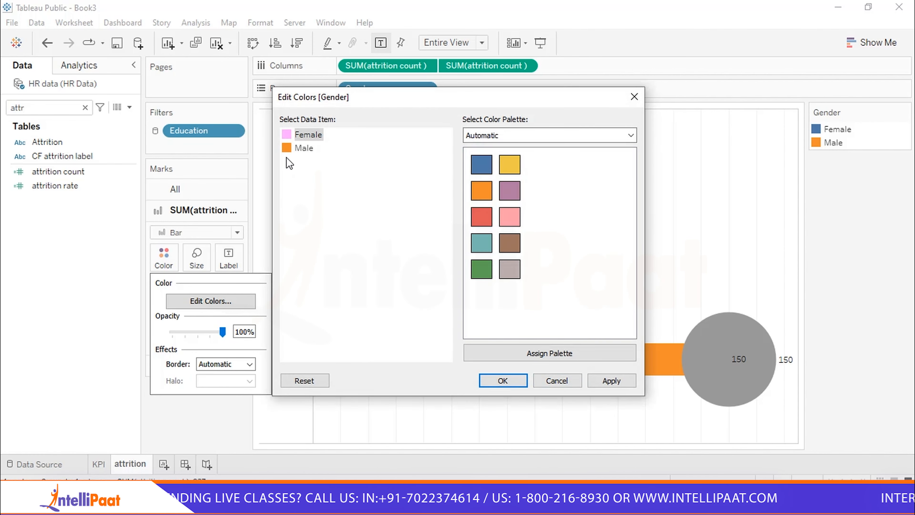
# - Assign the blue basic color #00aaff to Male and apply the Gender colors to the chart
pyautogui.doubleClick(286, 149)
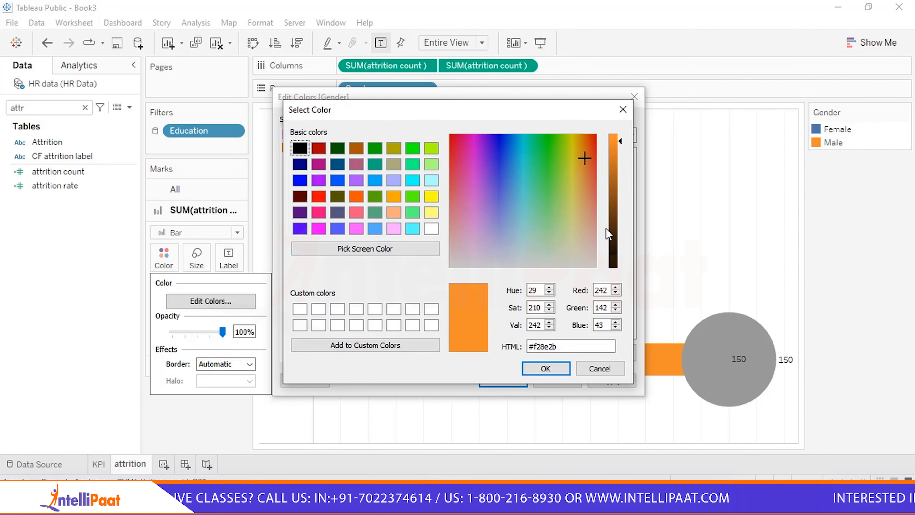
pyautogui.click(374, 180)
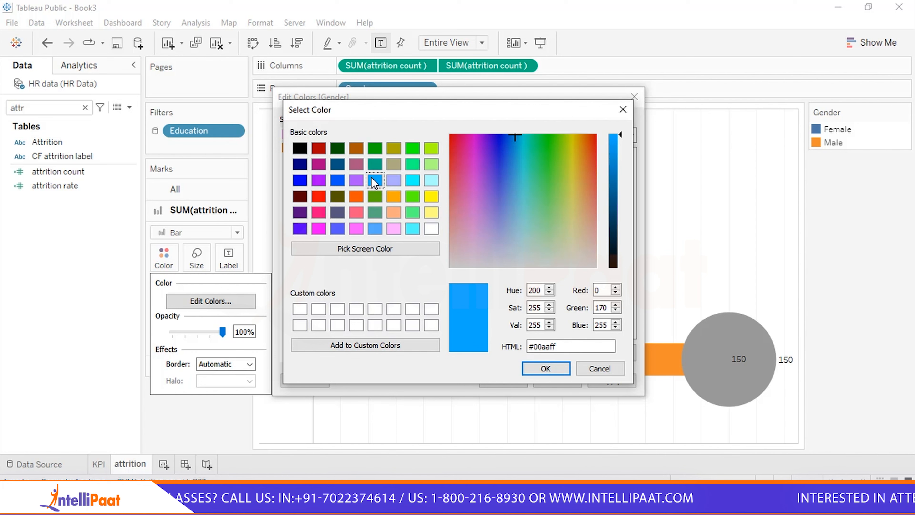
pyautogui.click(546, 373)
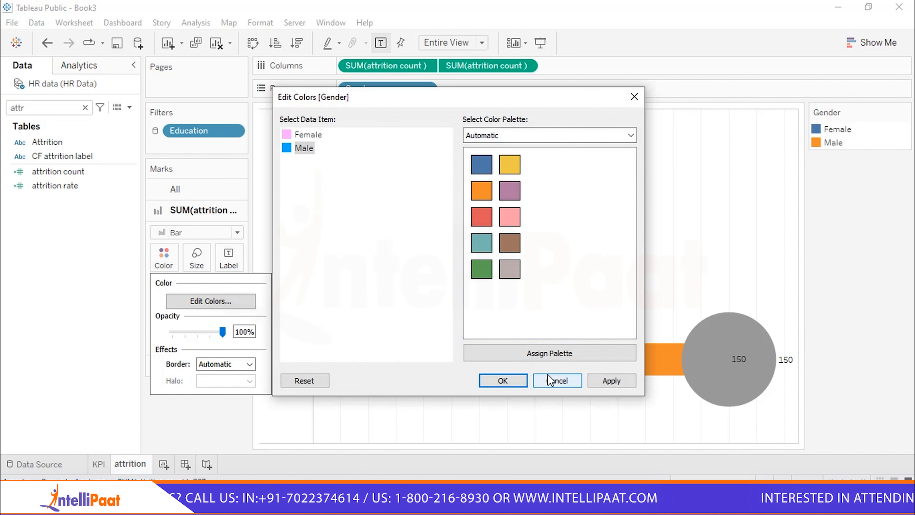
pyautogui.click(603, 381)
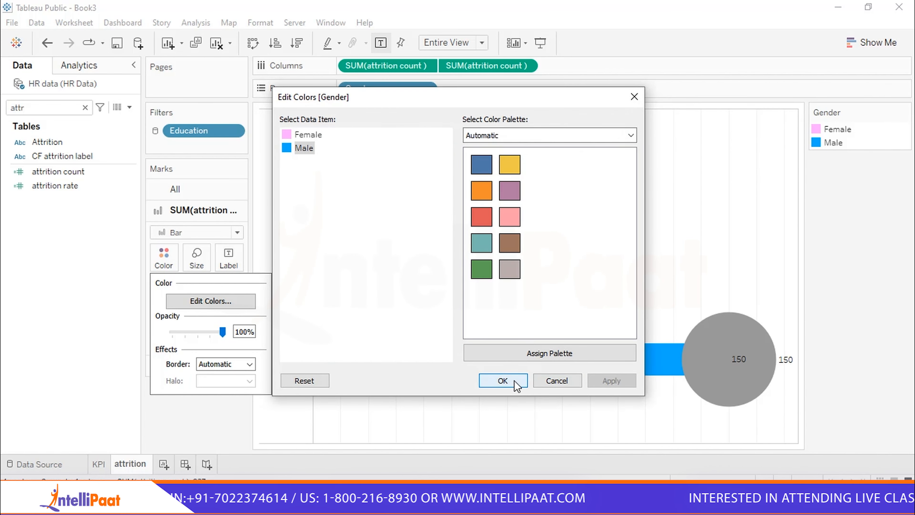
pyautogui.click(503, 381)
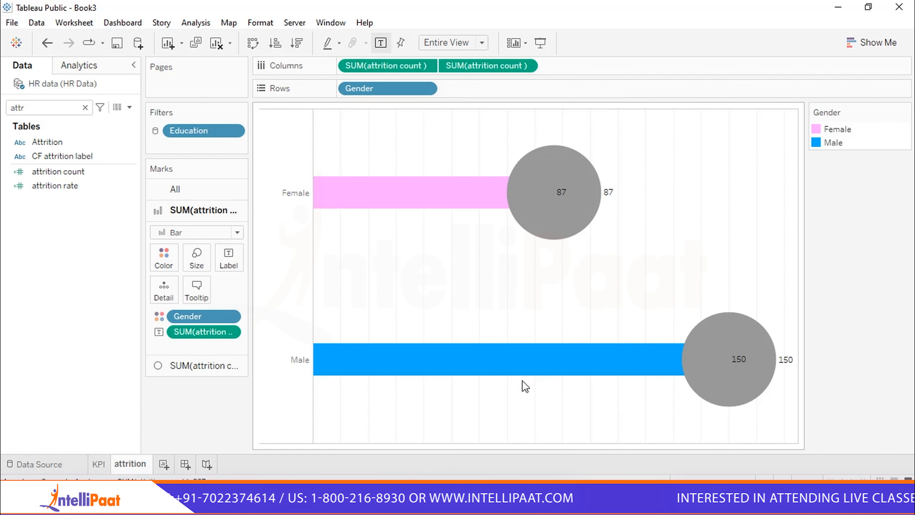
# - Color the circle marks by Gender as well, keeping Gender on Rows
pyautogui.click(206, 365)
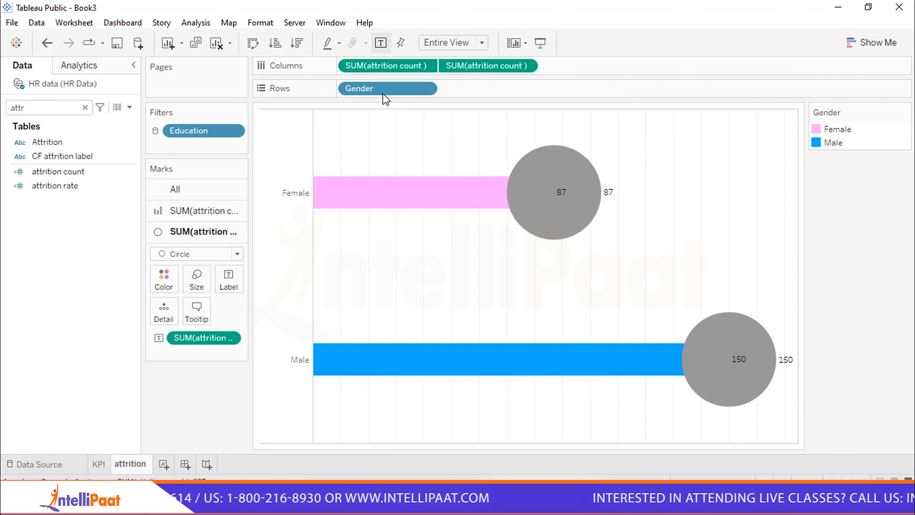
pyautogui.moveTo(385, 100); pyautogui.dragTo(156, 274)
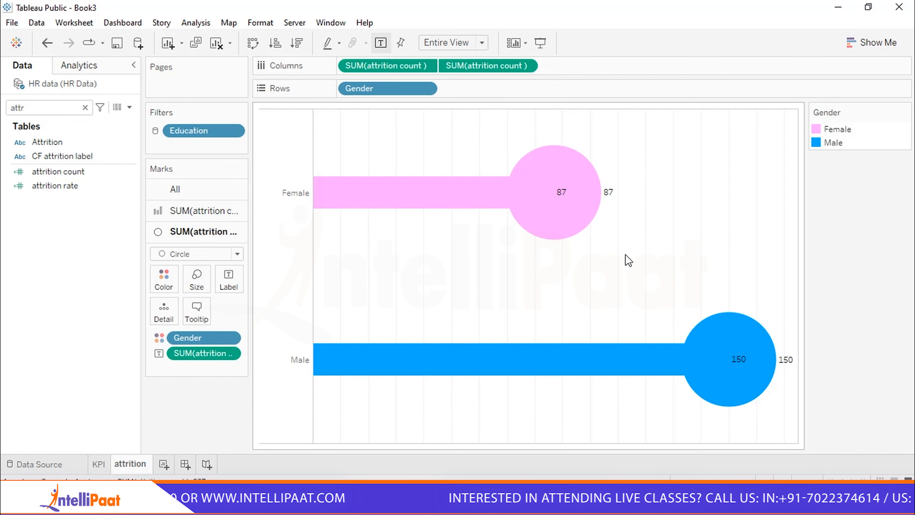
pyautogui.moveTo(315, 231)
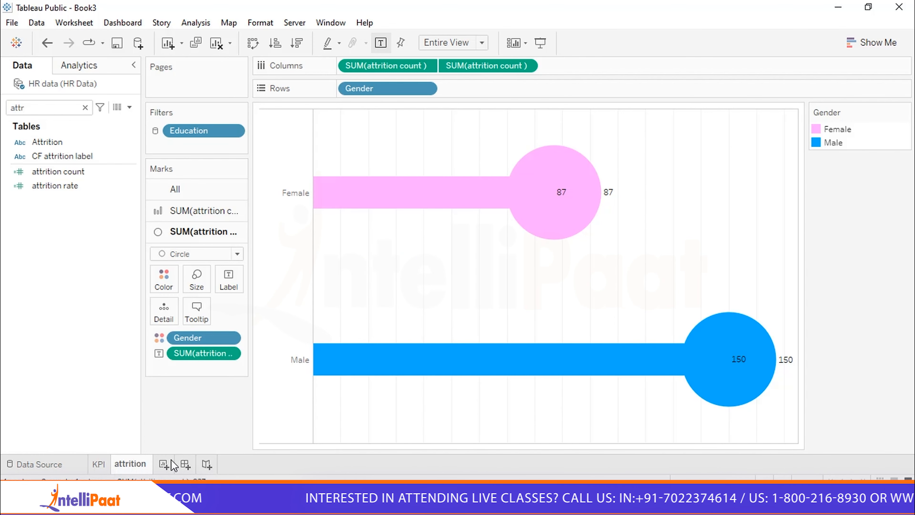
# - Add a new worksheet and name it department wise attrition
pyautogui.click(165, 463)
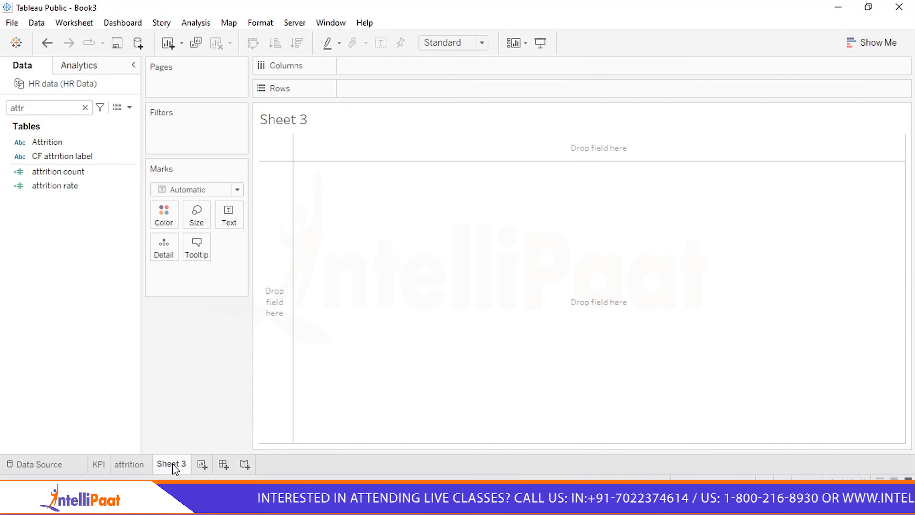
pyautogui.doubleClick(172, 463)
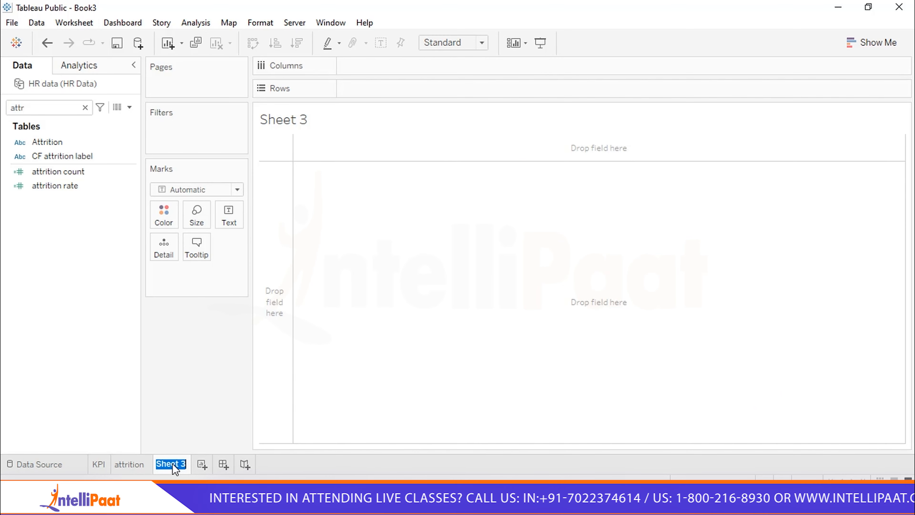
pyautogui.press('BackSpace')
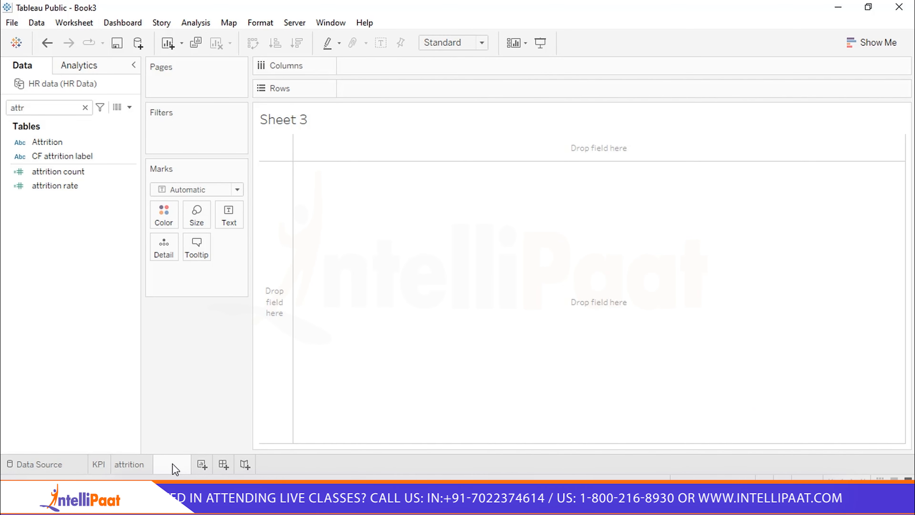
pyautogui.write('departm')
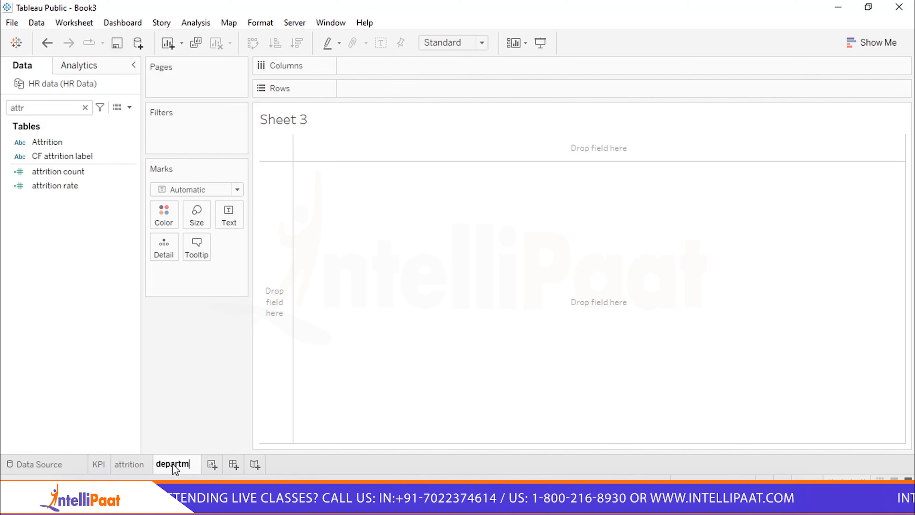
pyautogui.write('ent w')
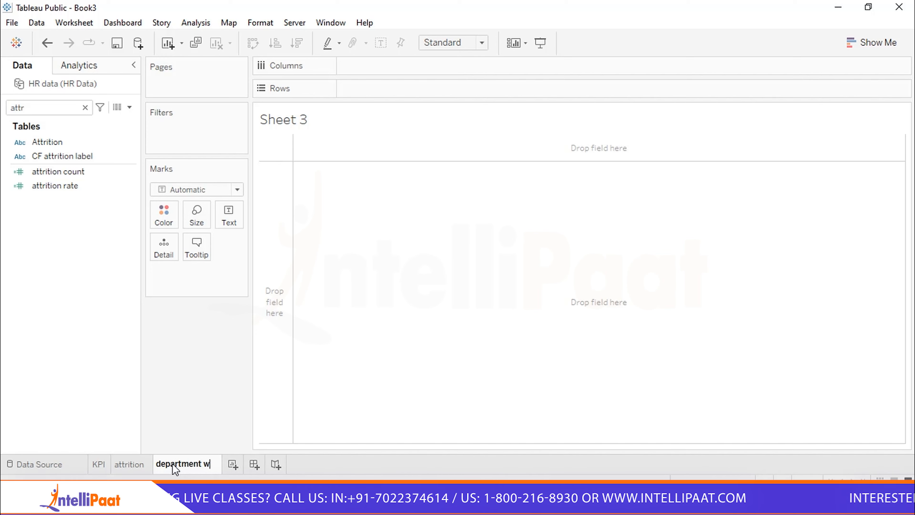
pyautogui.write('ise at')
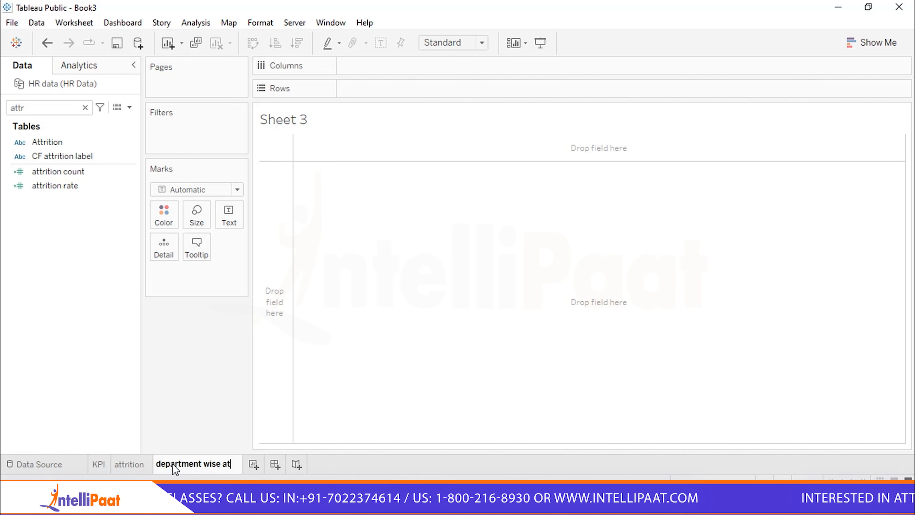
pyautogui.write('tritio')
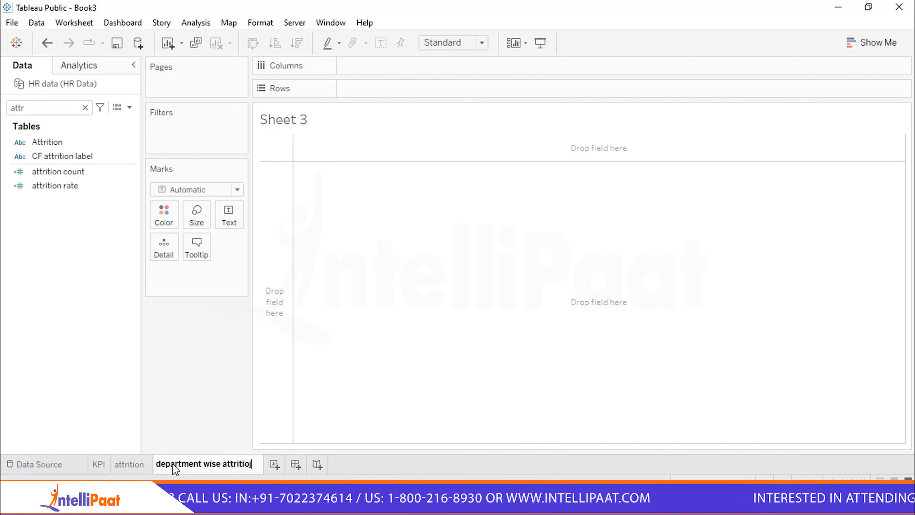
pyautogui.write('n')
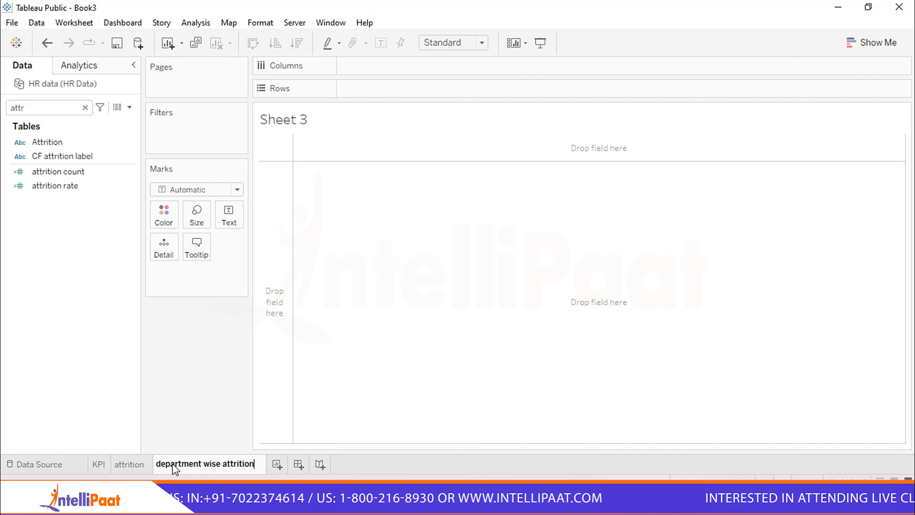
pyautogui.press('Return')
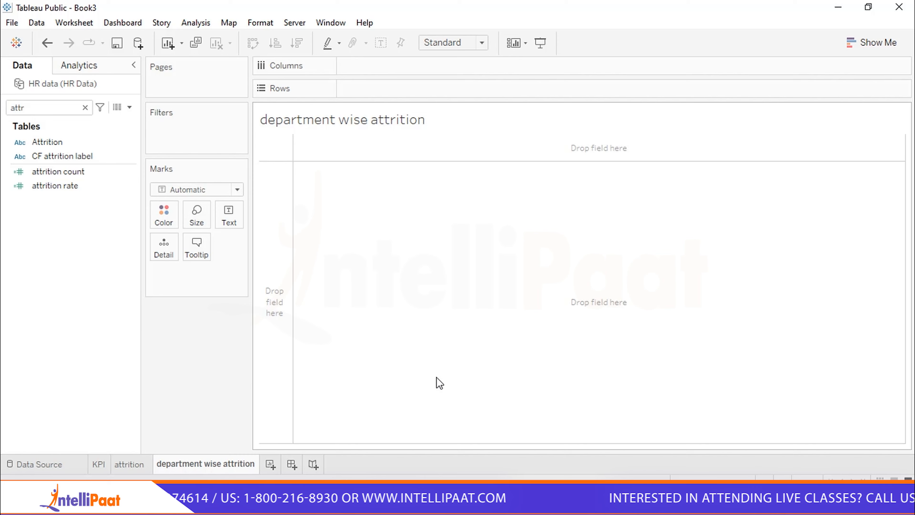
# - Find the Department field, color the marks by it and change the mark type to Pie
pyautogui.click(85, 108)
pyautogui.write('dep')
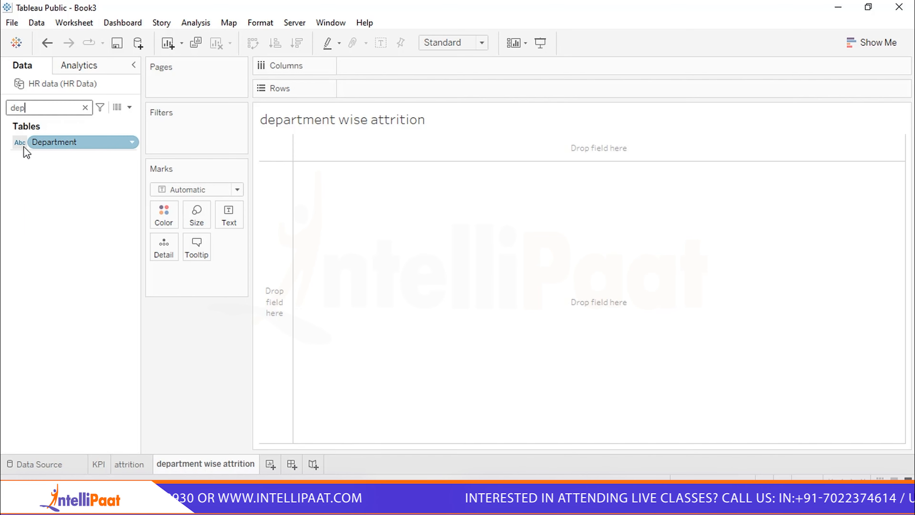
pyautogui.click(41, 146)
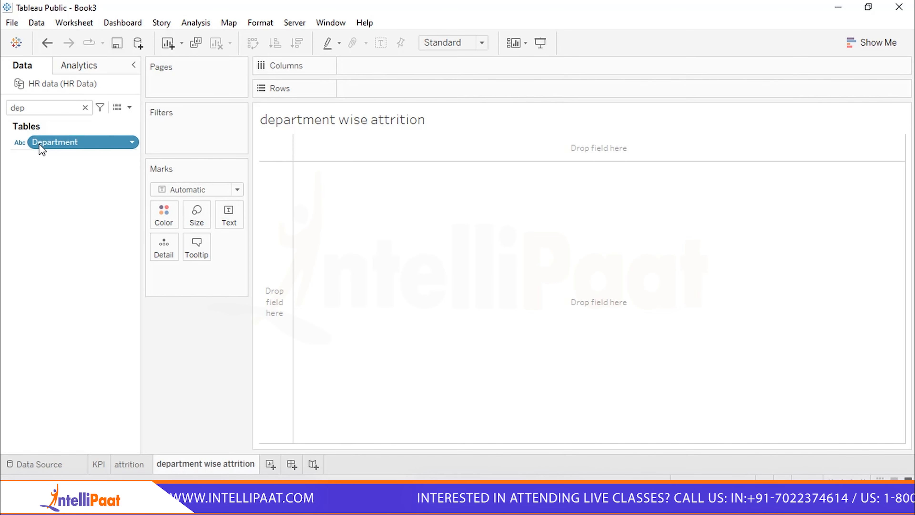
pyautogui.moveTo(41, 148); pyautogui.dragTo(164, 210)
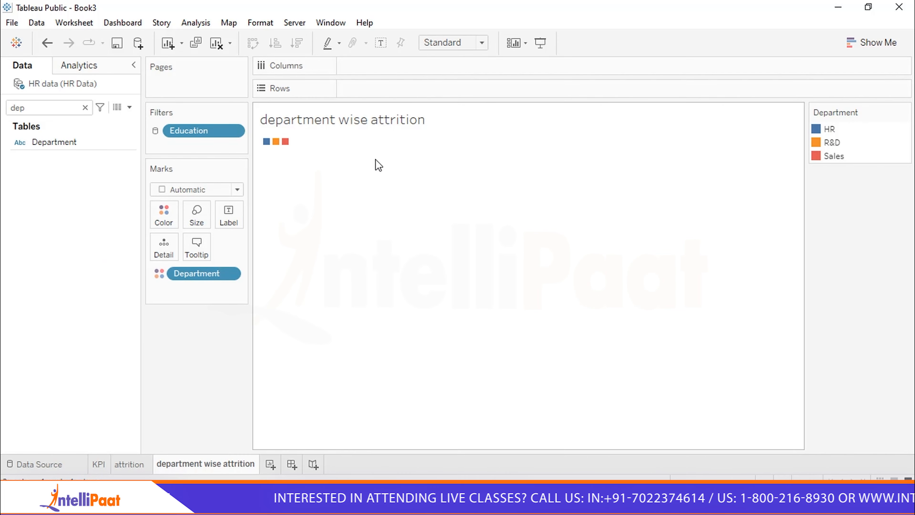
pyautogui.click(238, 190)
pyautogui.click(168, 343)
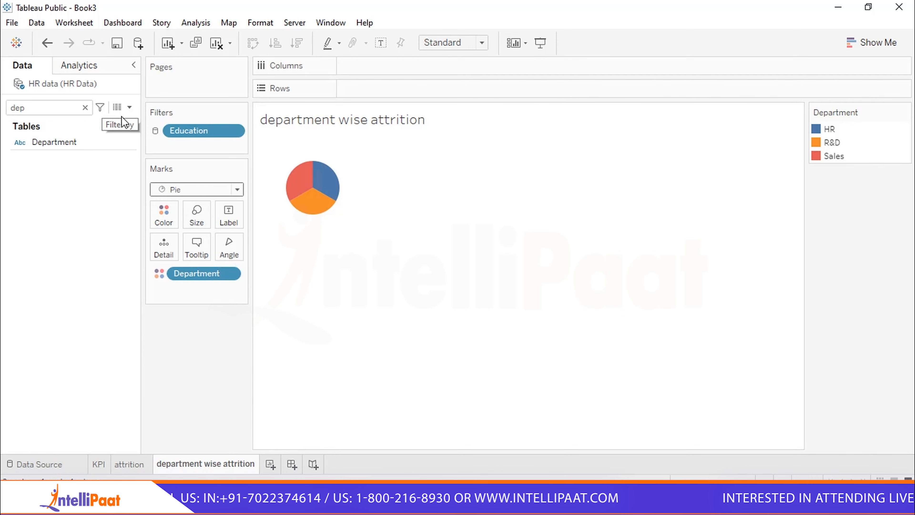
# - Find the attrition count field and use it as the angle of the pie slices
pyautogui.click(81, 108)
pyautogui.click(85, 107)
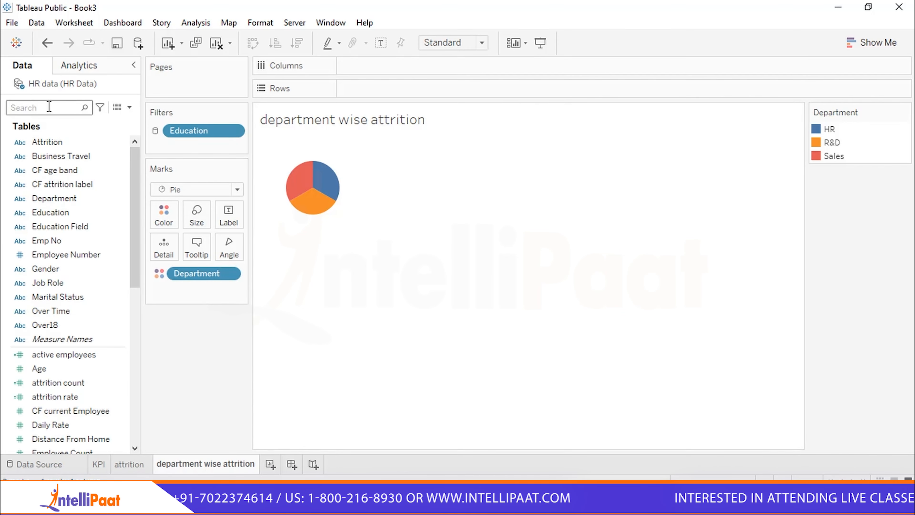
pyautogui.write('attr')
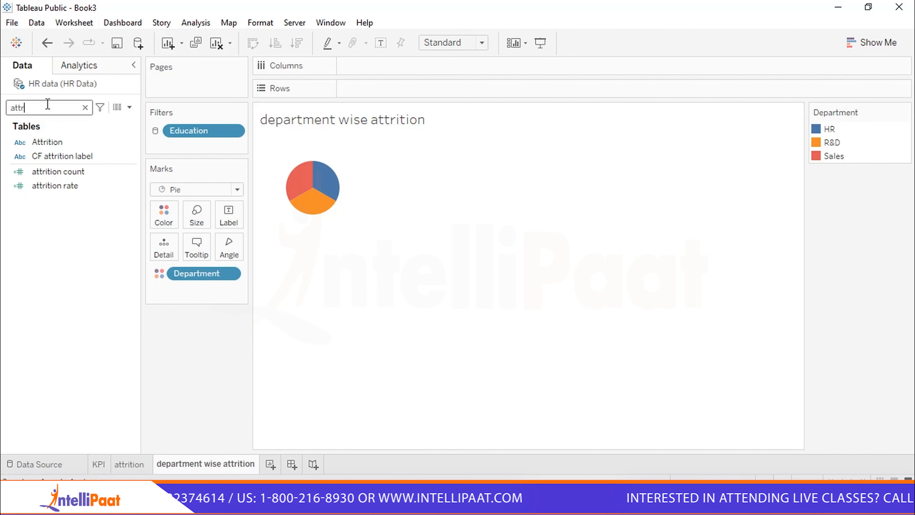
pyautogui.write('i')
pyautogui.click(40, 173)
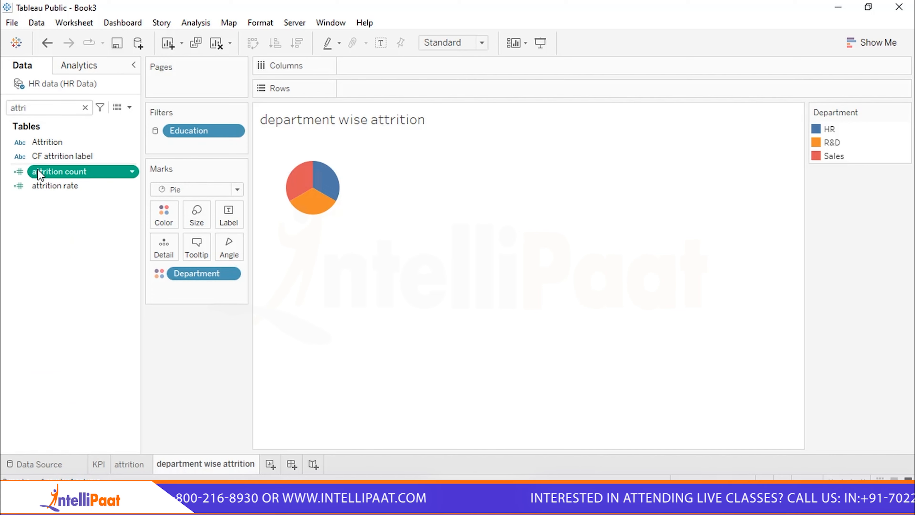
pyautogui.moveTo(39, 172); pyautogui.dragTo(226, 246)
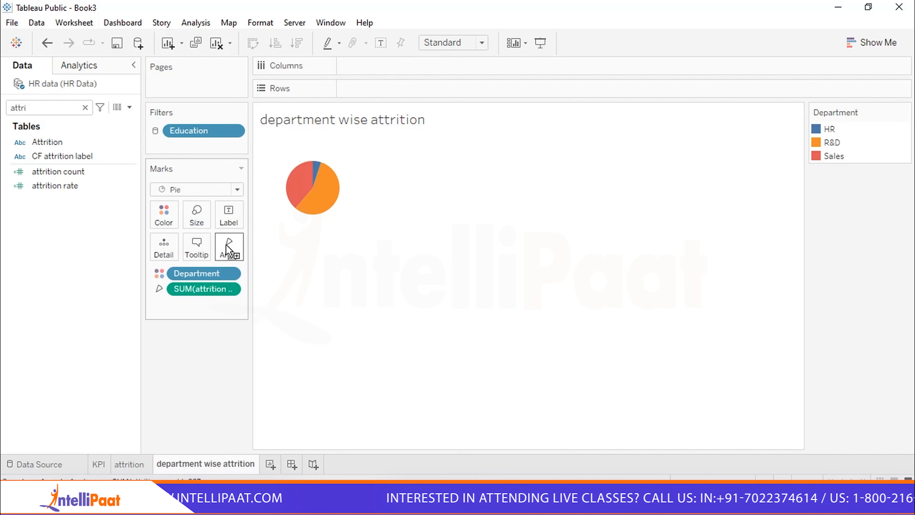
# - Edit the Department colors and assign the violet-blue basic color #5500ff to HR
pyautogui.click(166, 214)
pyautogui.click(211, 260)
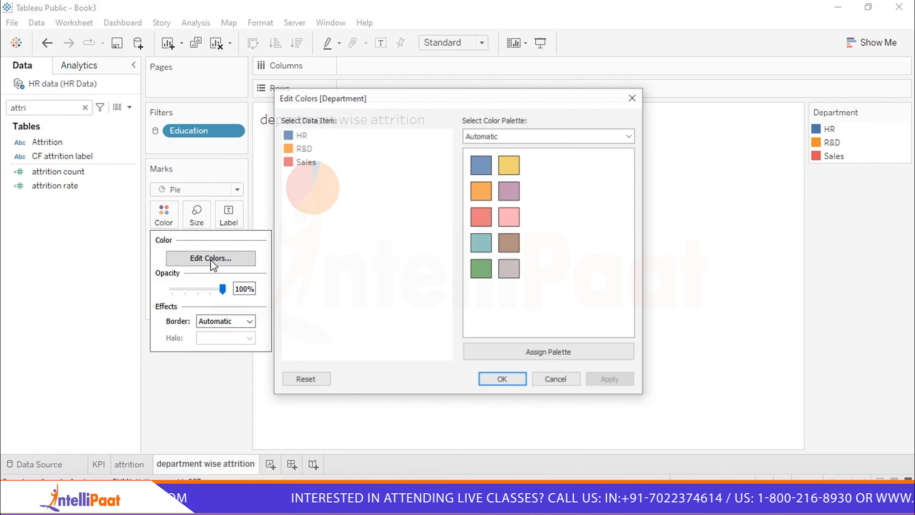
pyautogui.doubleClick(286, 136)
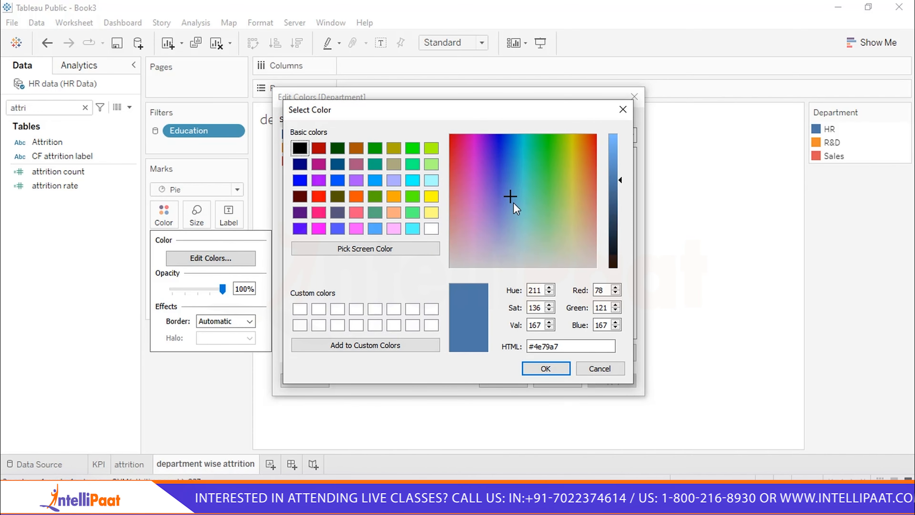
pyautogui.click(301, 228)
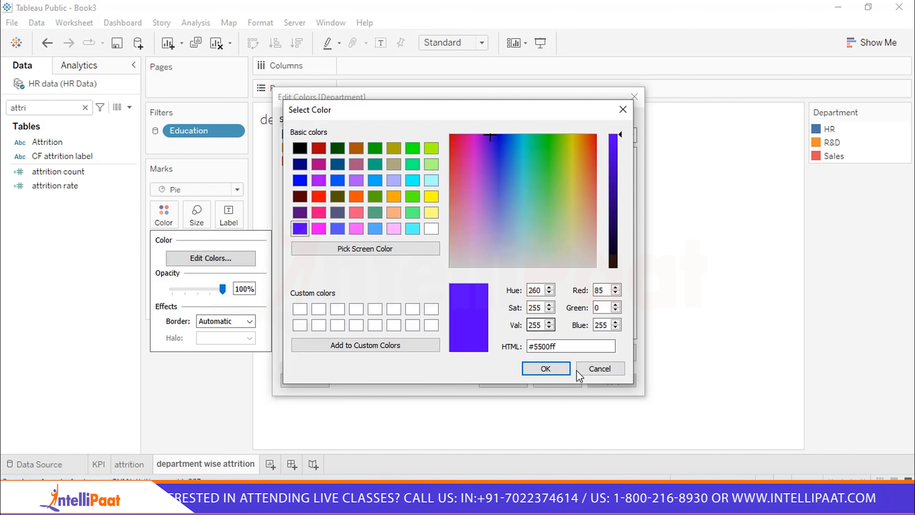
pyautogui.click(543, 369)
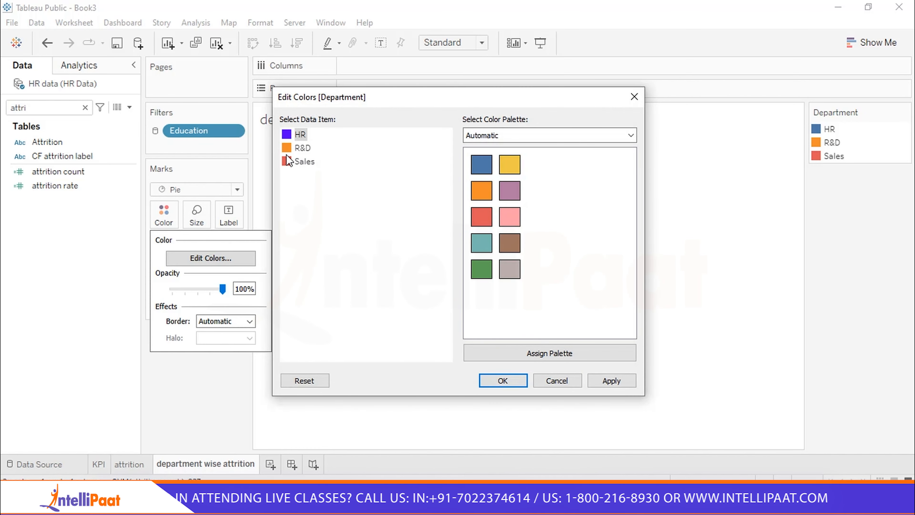
# - Assign a light blue basic color to R&D and cyan #55ffff to Sales, and apply the Department colors to the pie
pyautogui.doubleClick(288, 148)
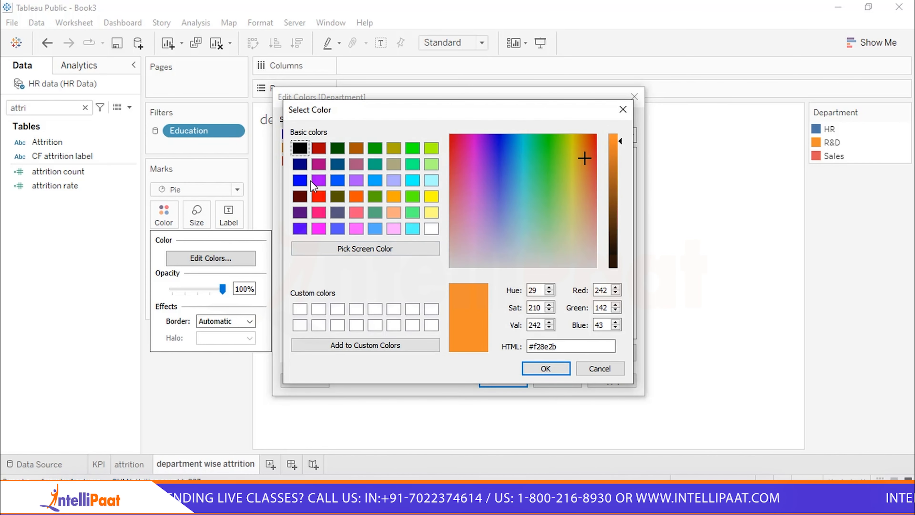
pyautogui.click(383, 229)
pyautogui.click(545, 368)
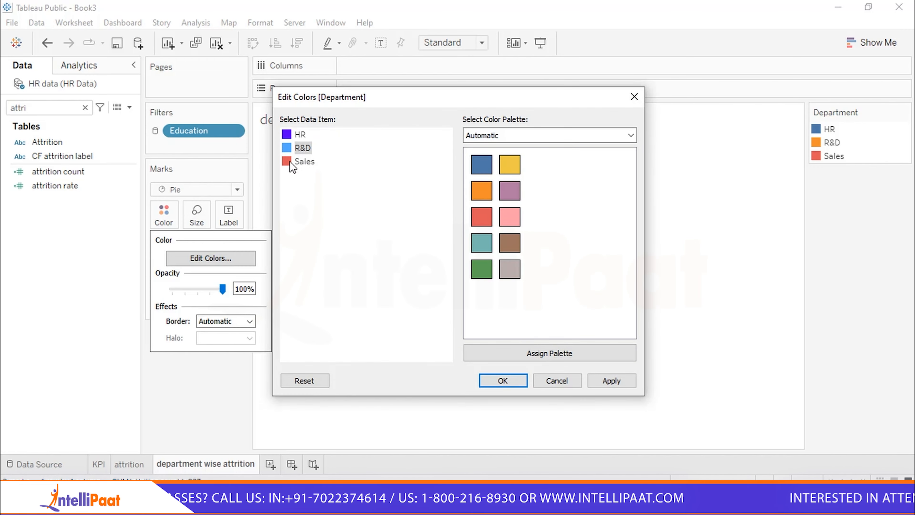
pyautogui.doubleClick(290, 161)
pyautogui.click(411, 228)
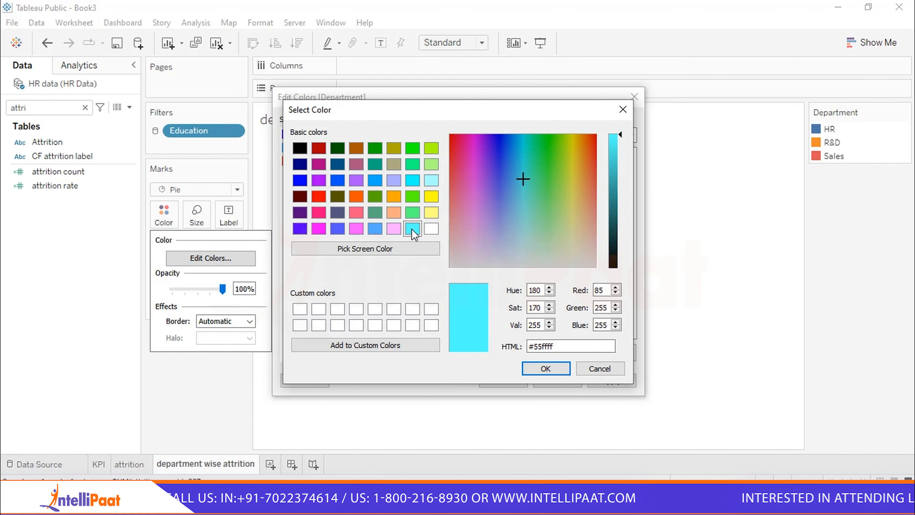
pyautogui.click(548, 368)
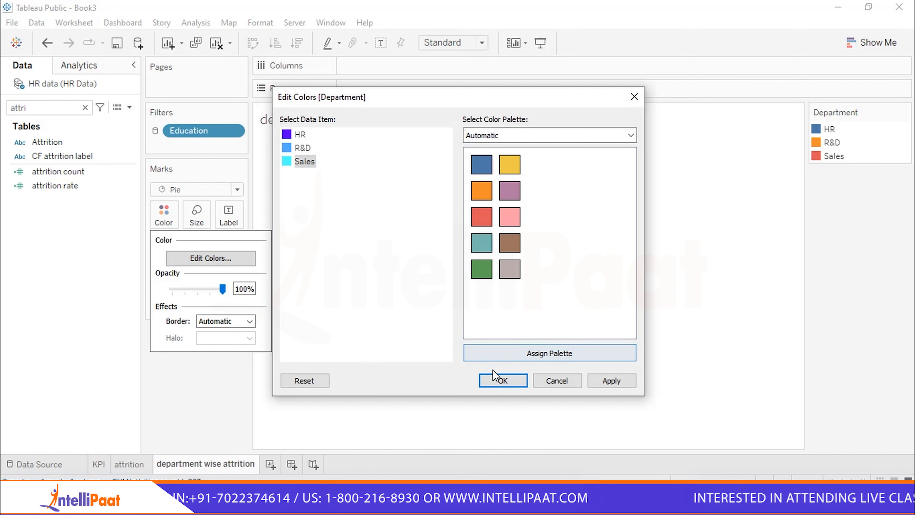
pyautogui.click(611, 380)
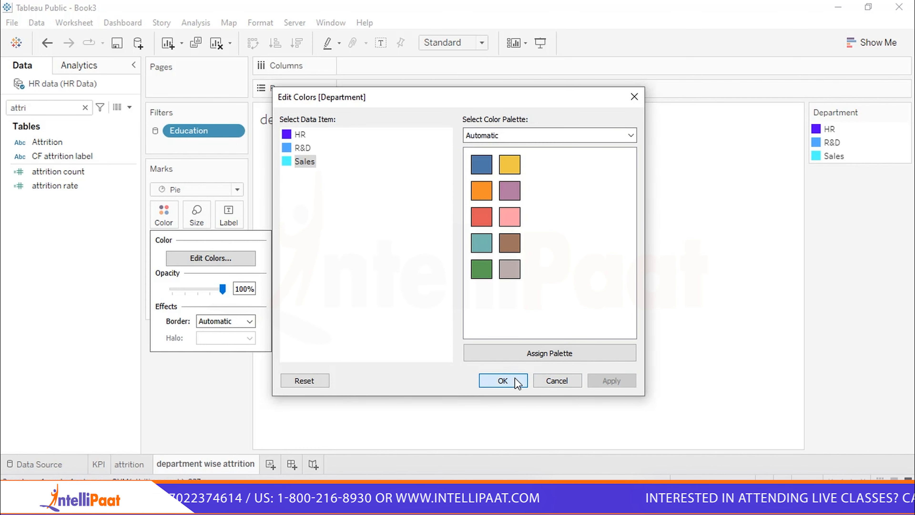
pyautogui.click(503, 381)
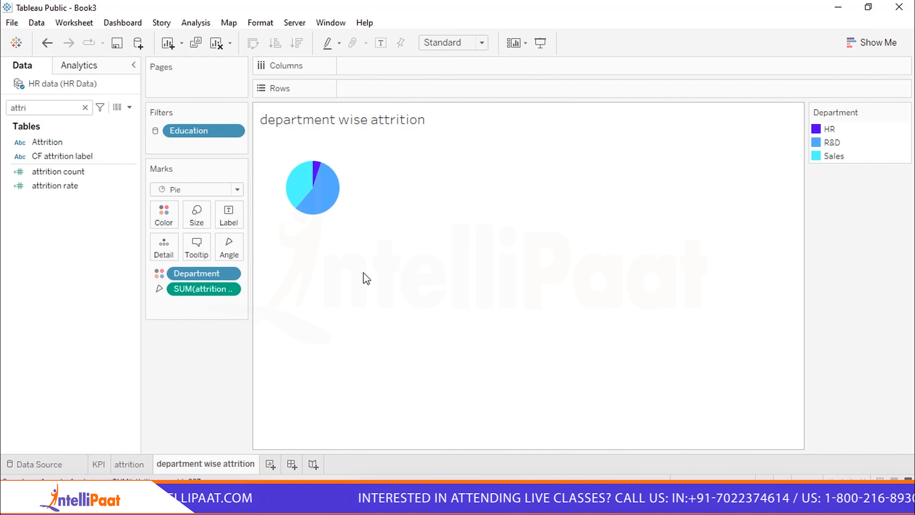
# - Label the pie slices with Department and fit the chart to Entire View
pyautogui.moveTo(317, 200)
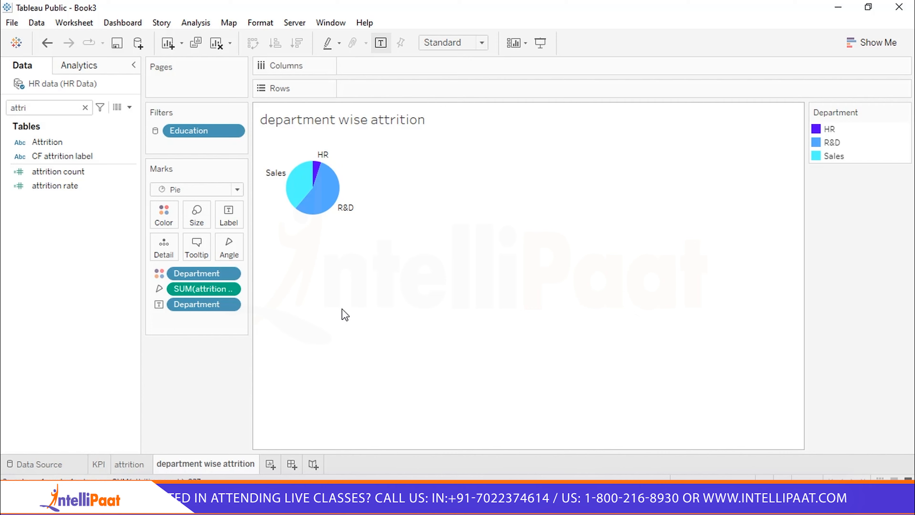
pyautogui.rightClick(192, 275)
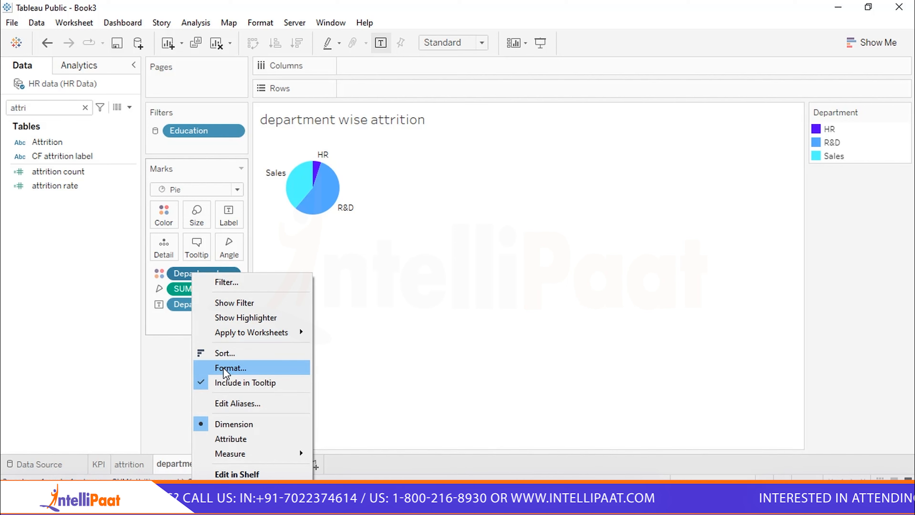
pyautogui.click(353, 323)
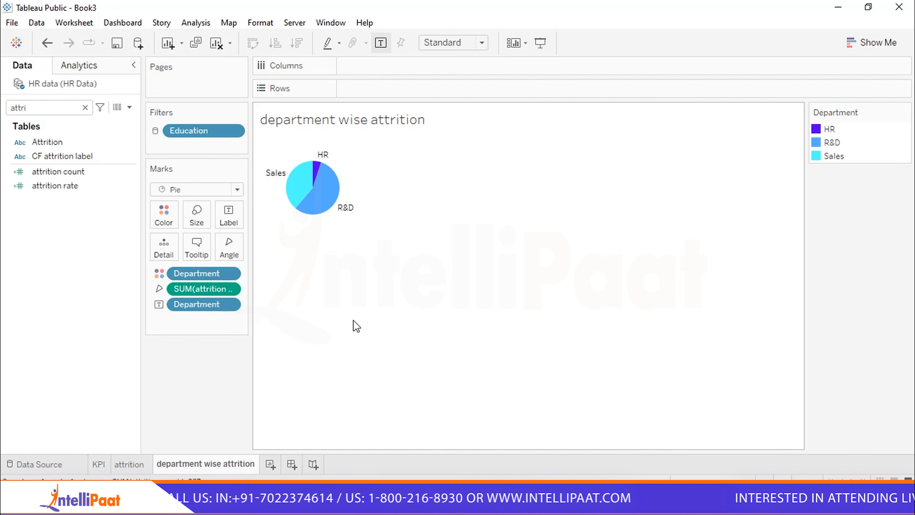
pyautogui.rightClick(344, 193)
pyautogui.rightClick(310, 202)
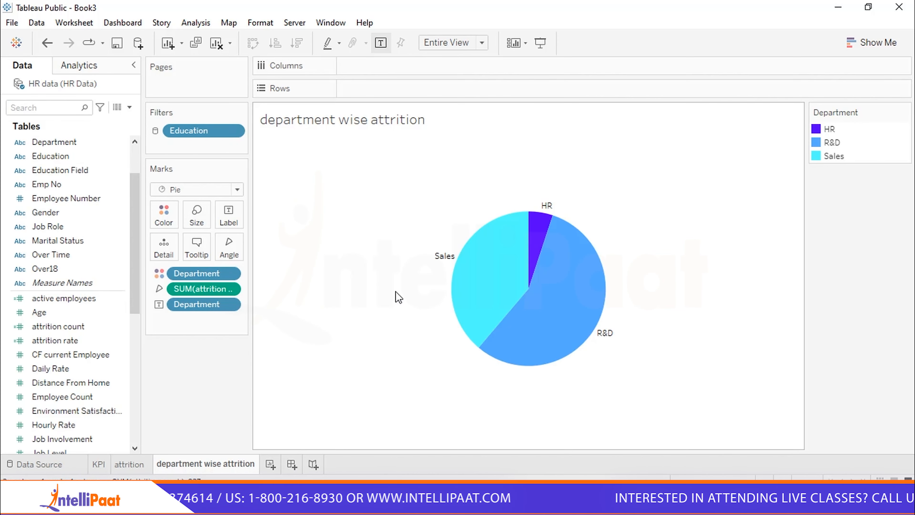
# - Apply the Percent of Total quick table calculation to the attrition sum on the pie's angle and add it to the slice labels
pyautogui.rightClick(203, 288)
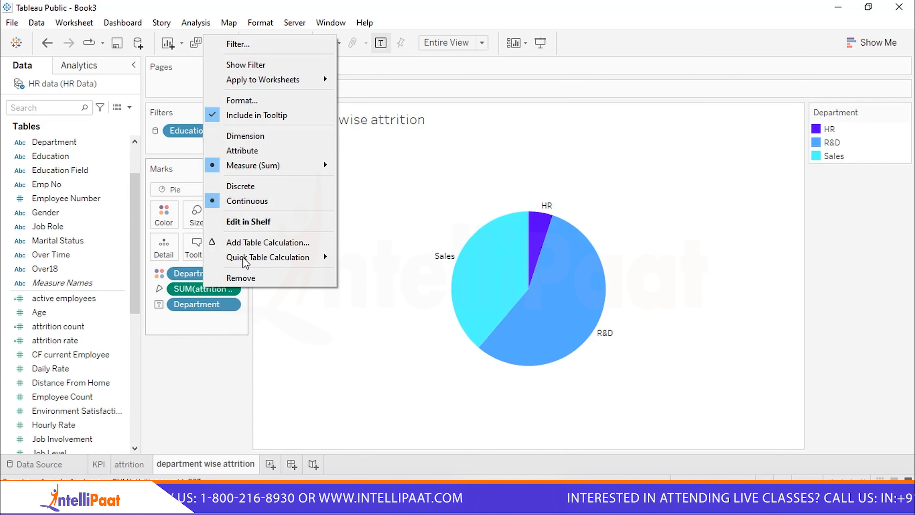
pyautogui.moveTo(247, 259)
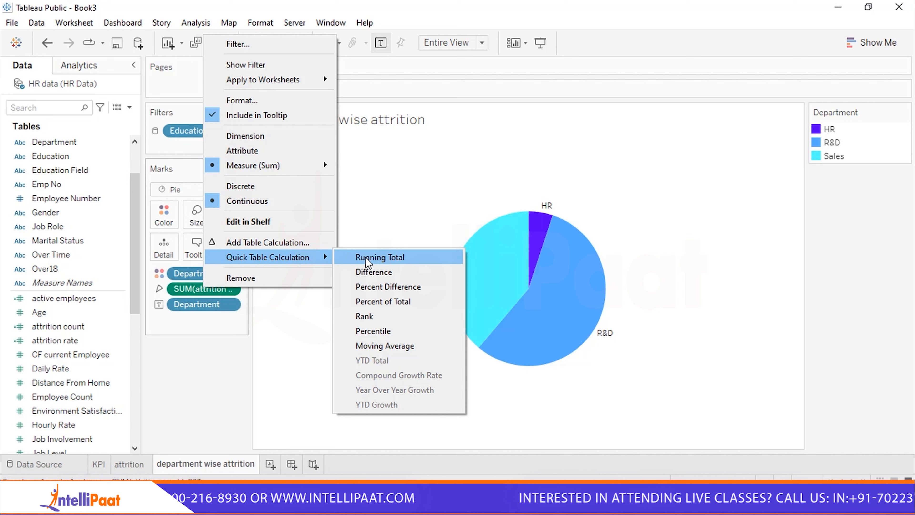
pyautogui.click(376, 301)
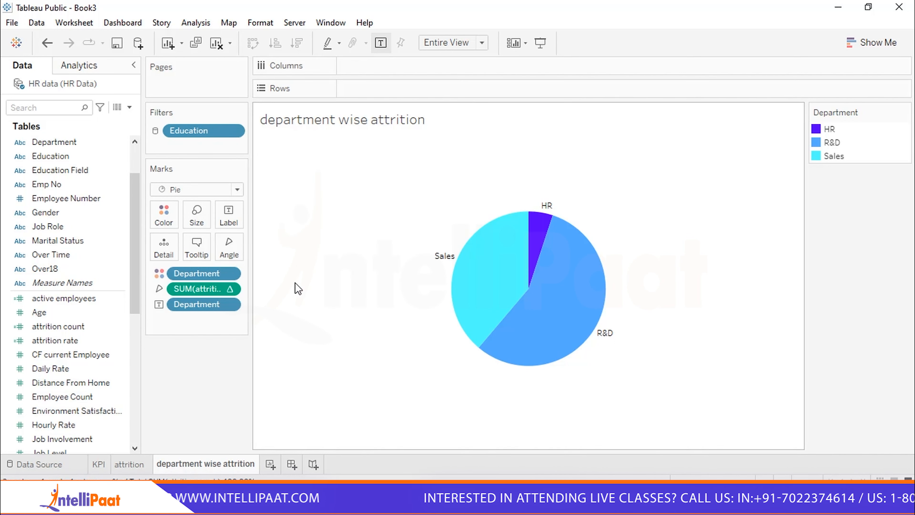
pyautogui.rightClick(219, 287)
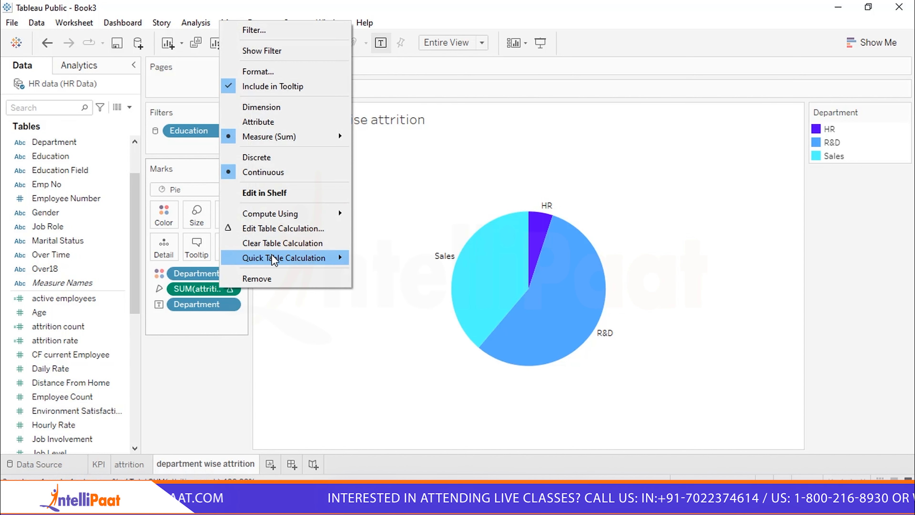
pyautogui.moveTo(294, 259)
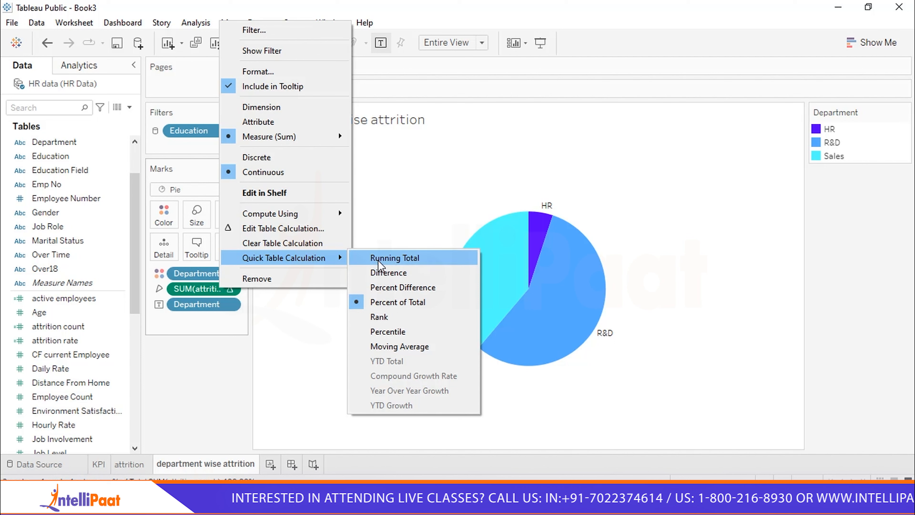
pyautogui.click(378, 303)
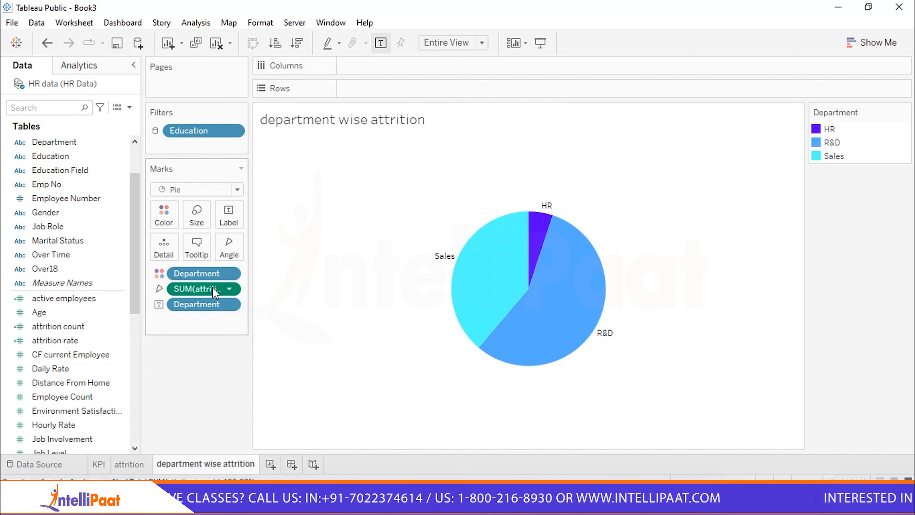
pyautogui.moveTo(212, 287); pyautogui.dragTo(232, 212)
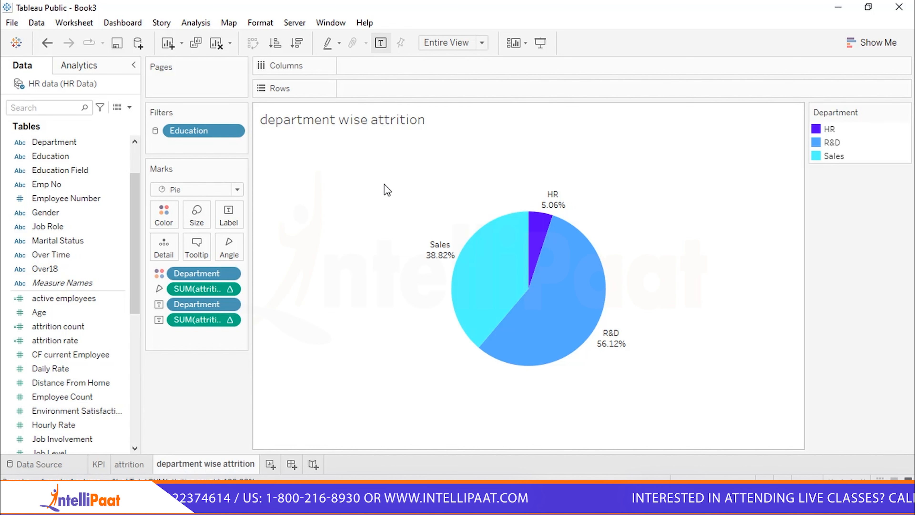
# - Add a new worksheet after the department sheet and name it "employee by age group"
pyautogui.click(270, 464)
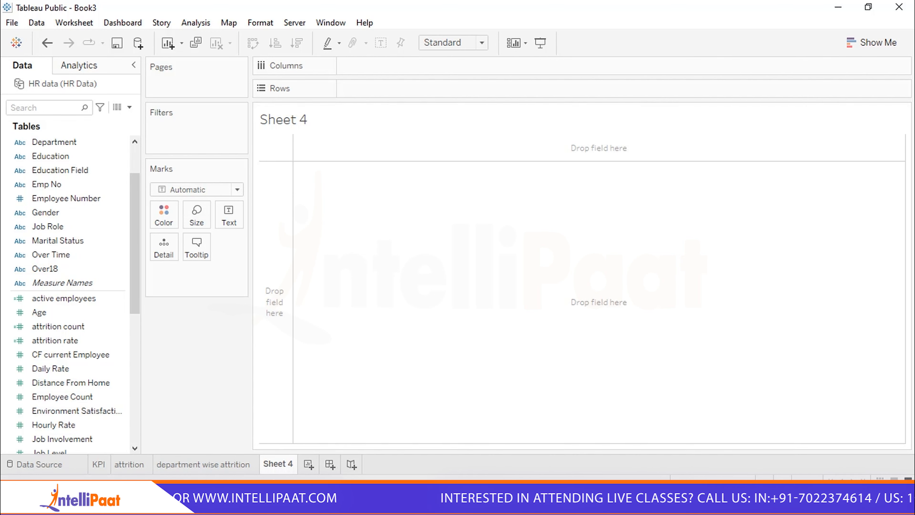
pyautogui.doubleClick(280, 464)
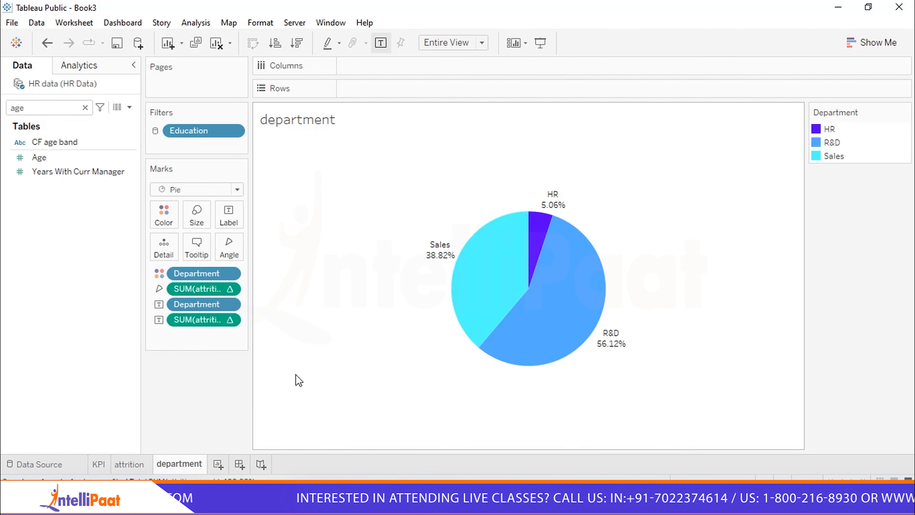
pyautogui.click(217, 464)
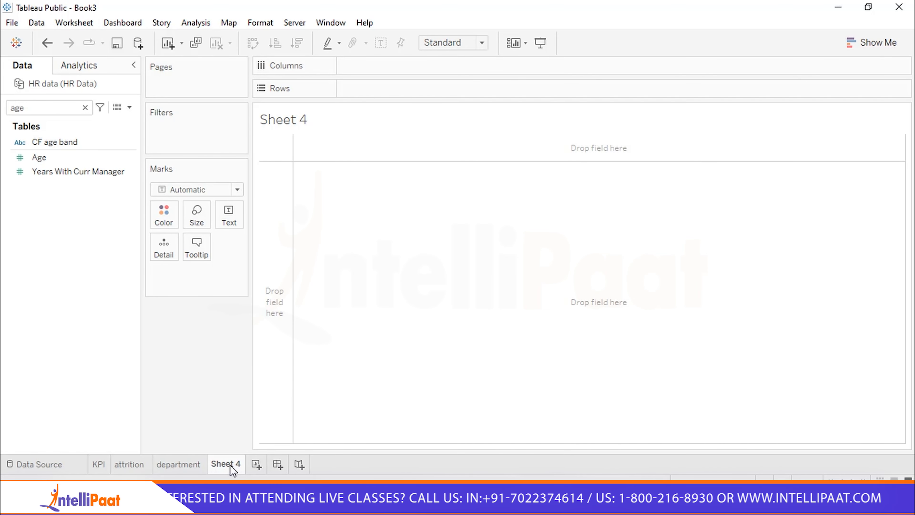
pyautogui.doubleClick(230, 465)
pyautogui.press('BackSpace')
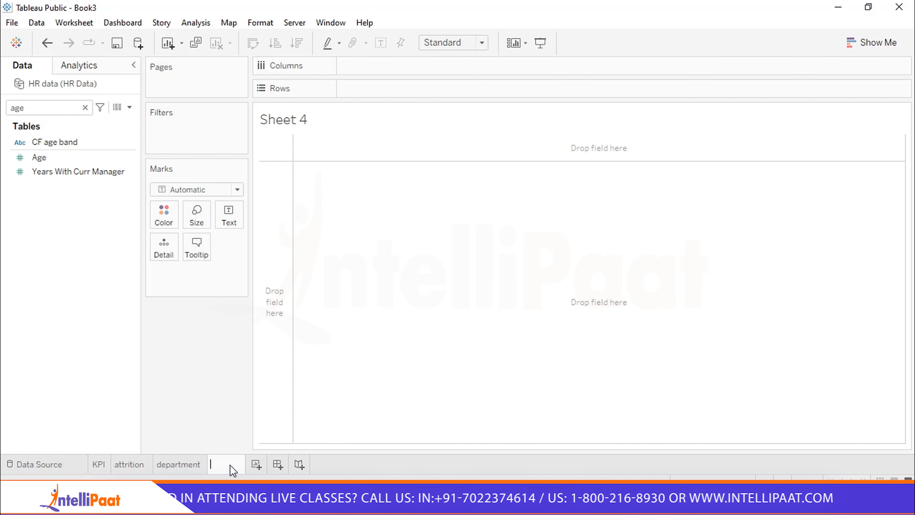
pyautogui.write('e')
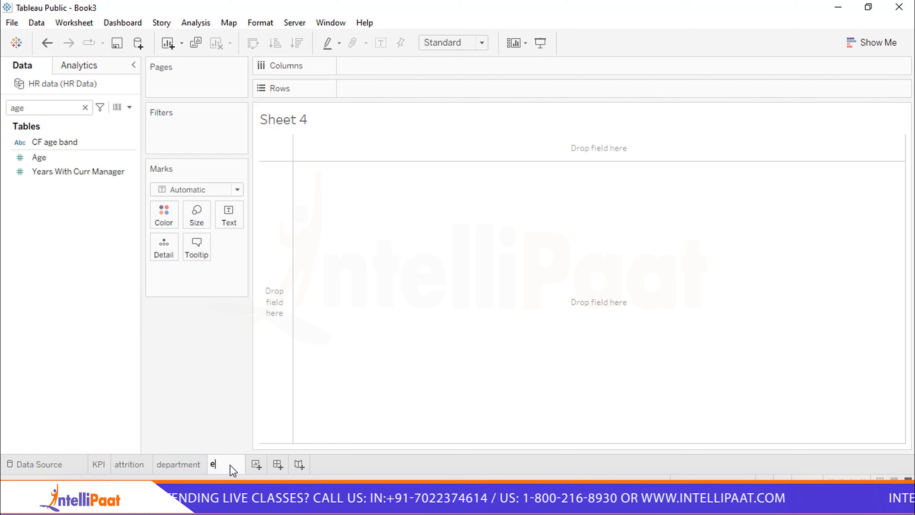
pyautogui.write('mployee')
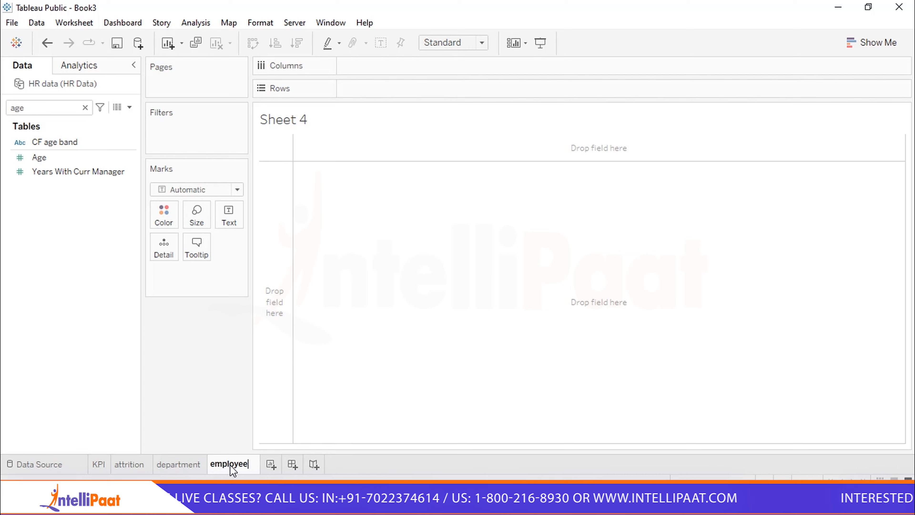
pyautogui.write(' by ag')
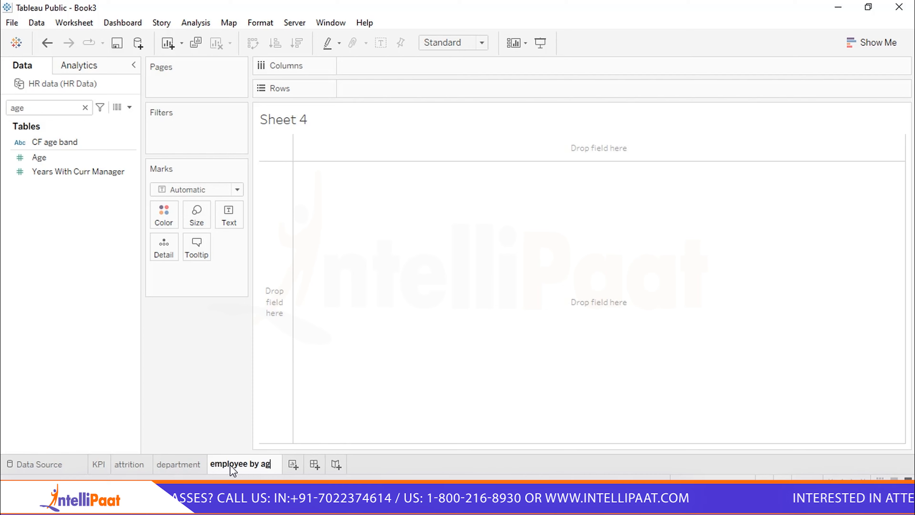
pyautogui.write('e group')
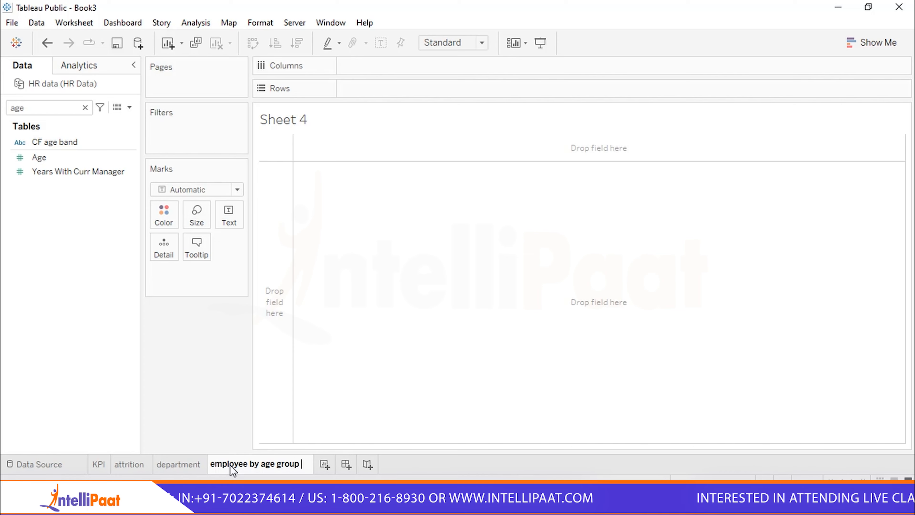
# - Create bins from the Age field with a bin size of 3, keeping the field name Age (bin)
pyautogui.click(68, 105)
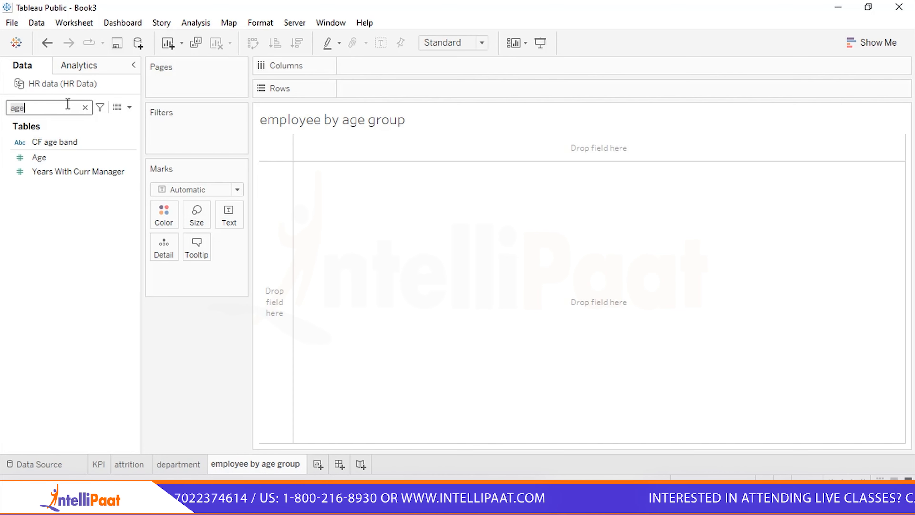
pyautogui.click(50, 160)
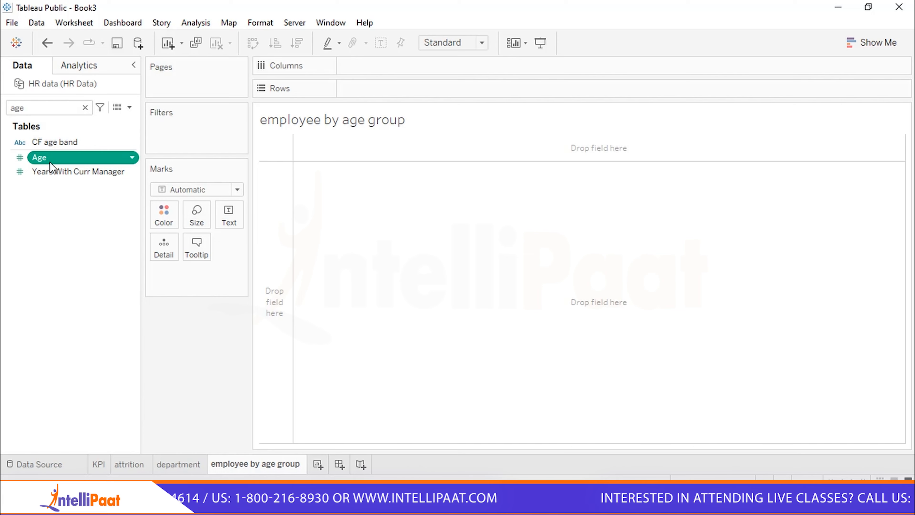
pyautogui.click(128, 161)
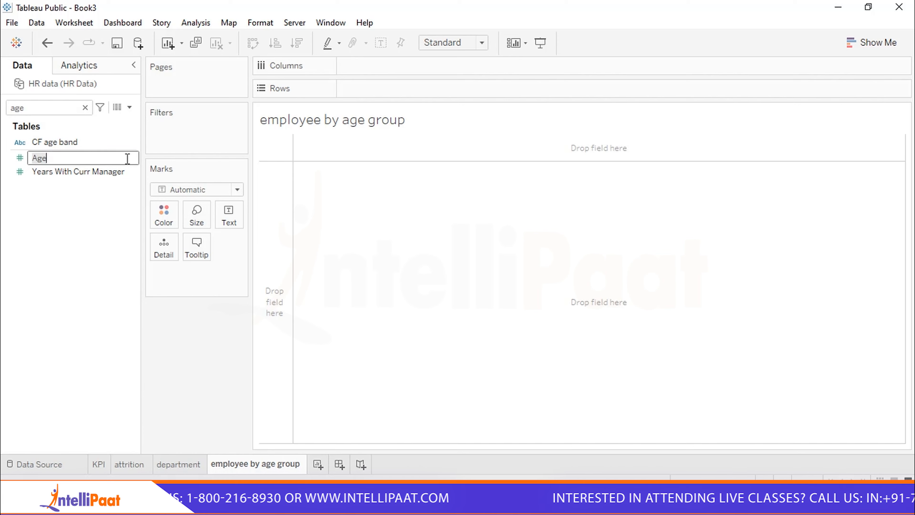
pyautogui.click(107, 200)
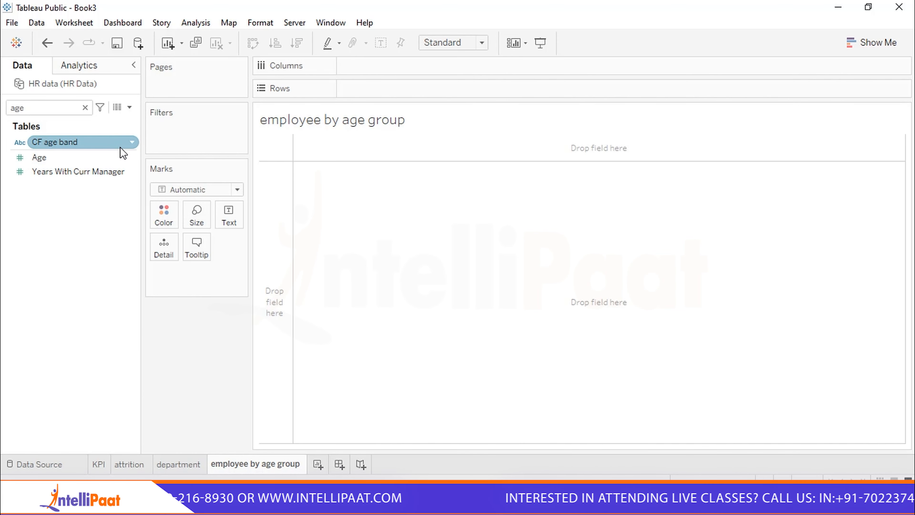
pyautogui.rightClick(58, 158)
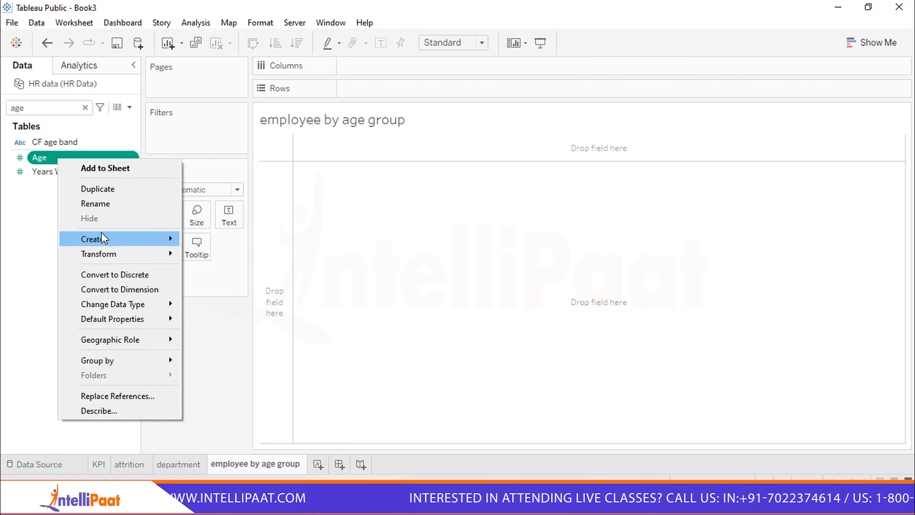
pyautogui.moveTo(112, 244)
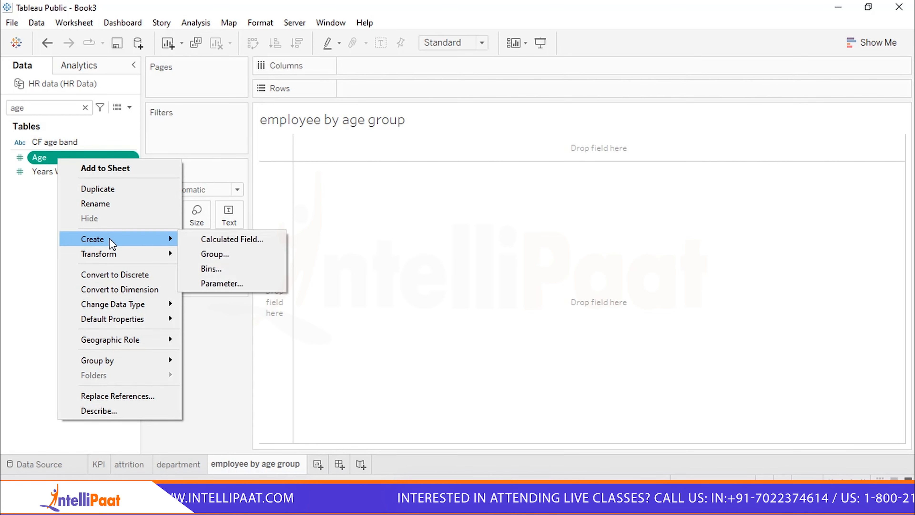
pyautogui.click(212, 268)
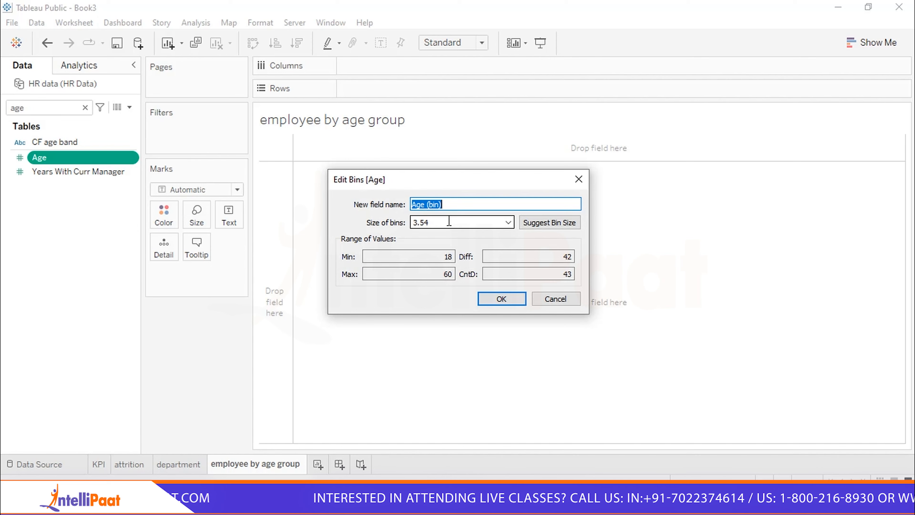
pyautogui.doubleClick(435, 221)
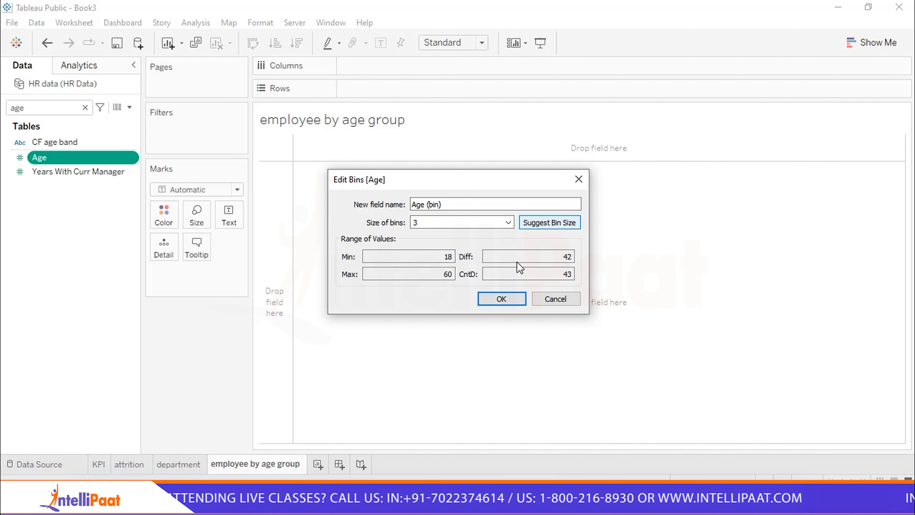
pyautogui.click(501, 298)
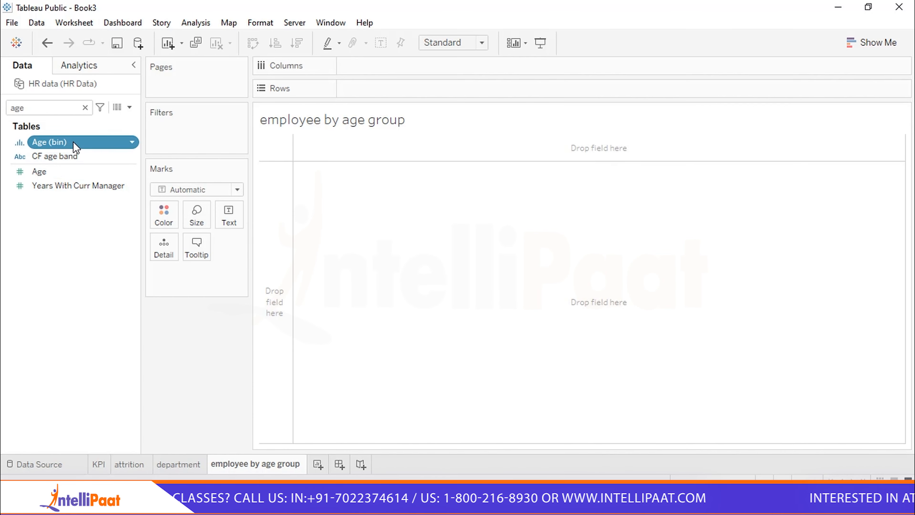
pyautogui.click(86, 144)
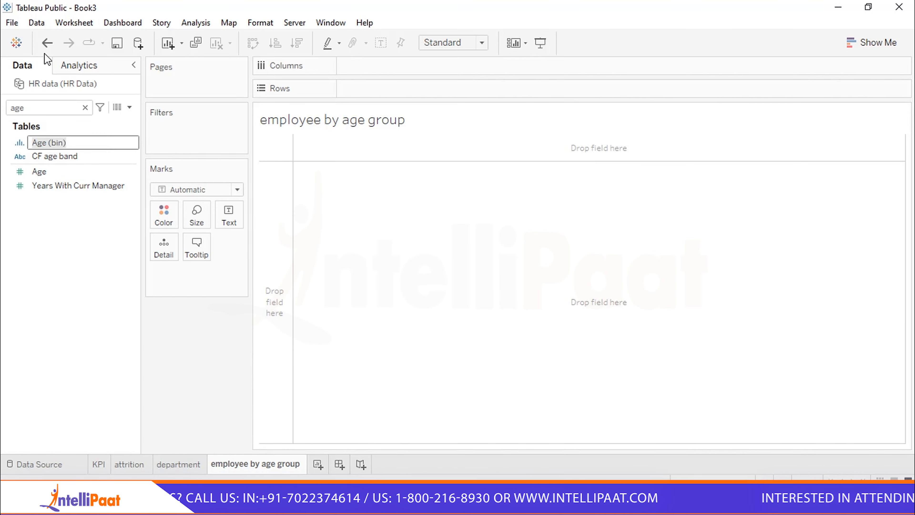
pyautogui.press('Return')
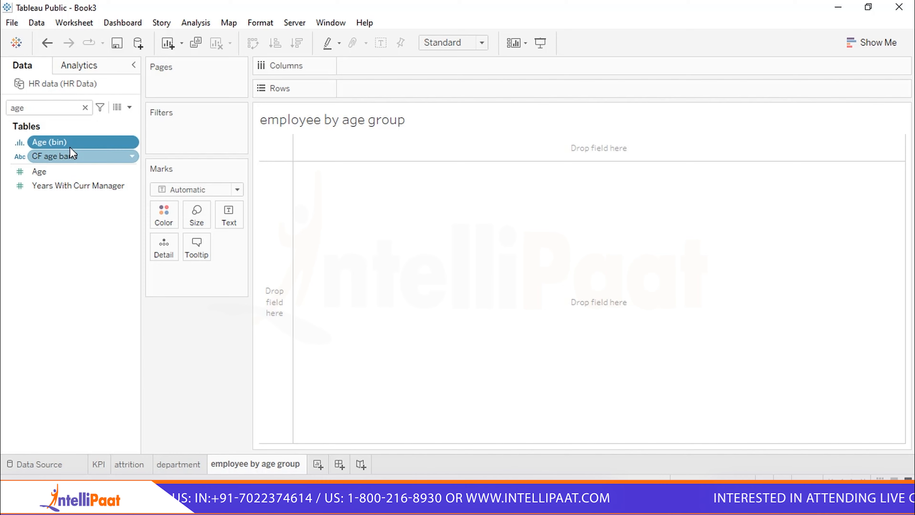
pyautogui.click(129, 107)
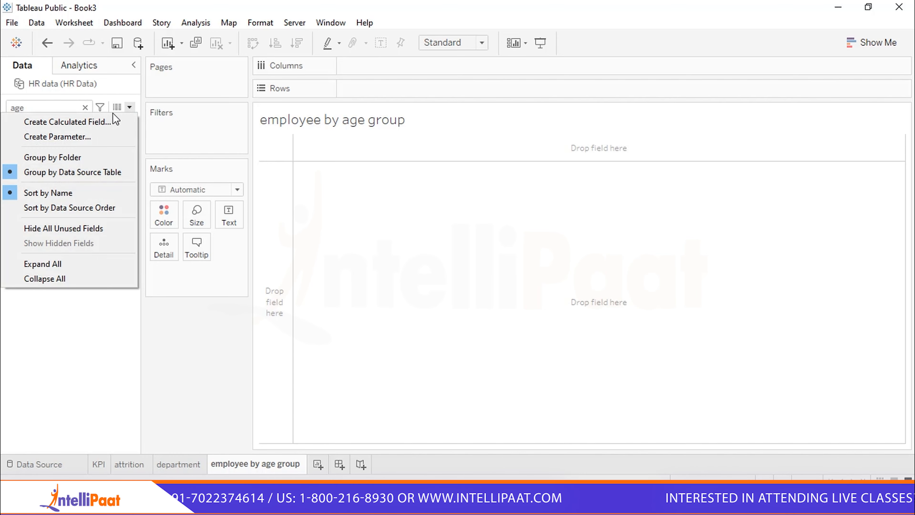
pyautogui.click(95, 124)
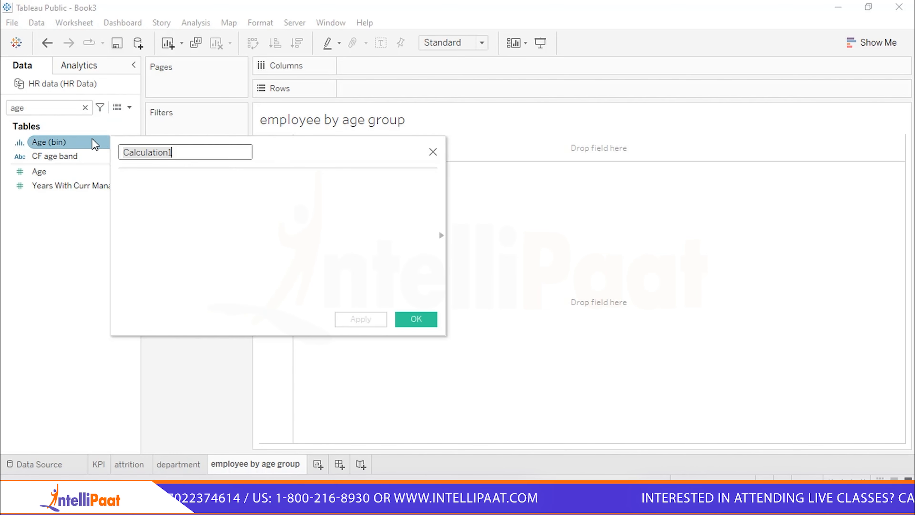
pyautogui.click(437, 149)
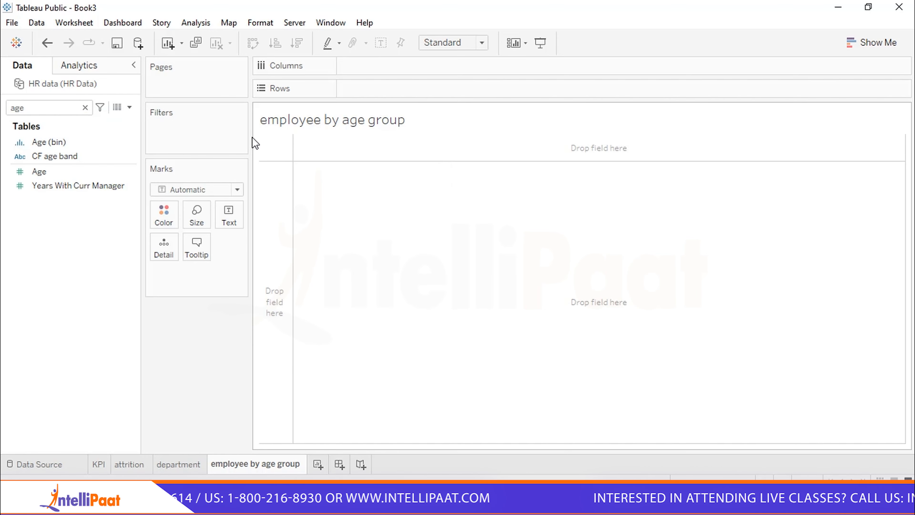
# - Start creating a new parameter for the employee by age group sheet
pyautogui.click(130, 108)
pyautogui.click(85, 136)
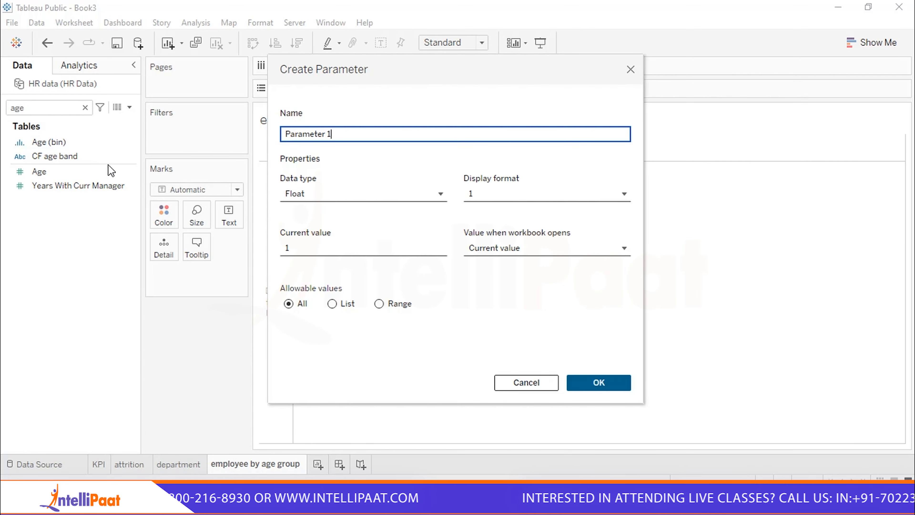
pyautogui.click(370, 126)
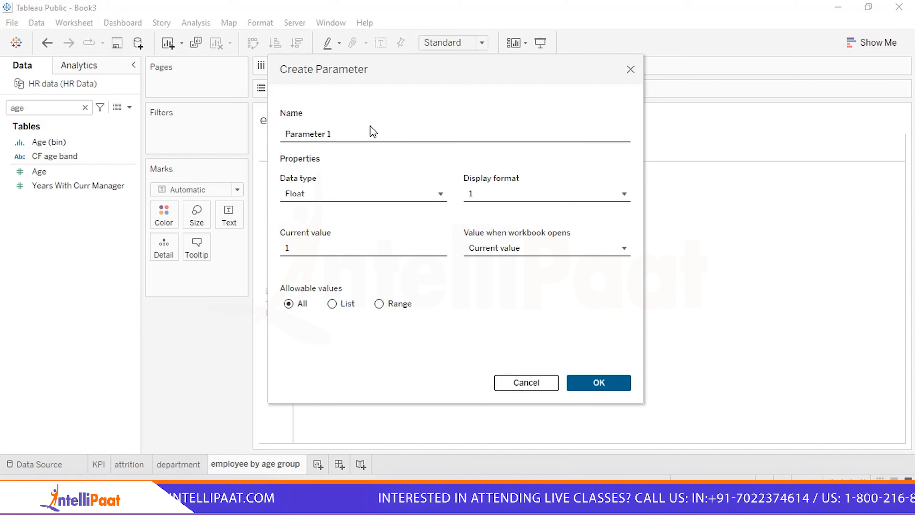
# - Name the new parameter "bin size"
pyautogui.click(348, 132)
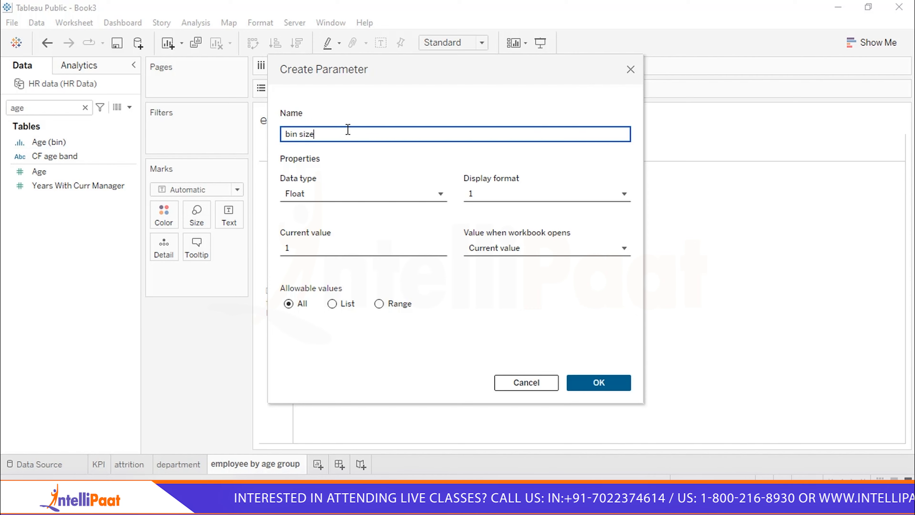
pyautogui.click(399, 197)
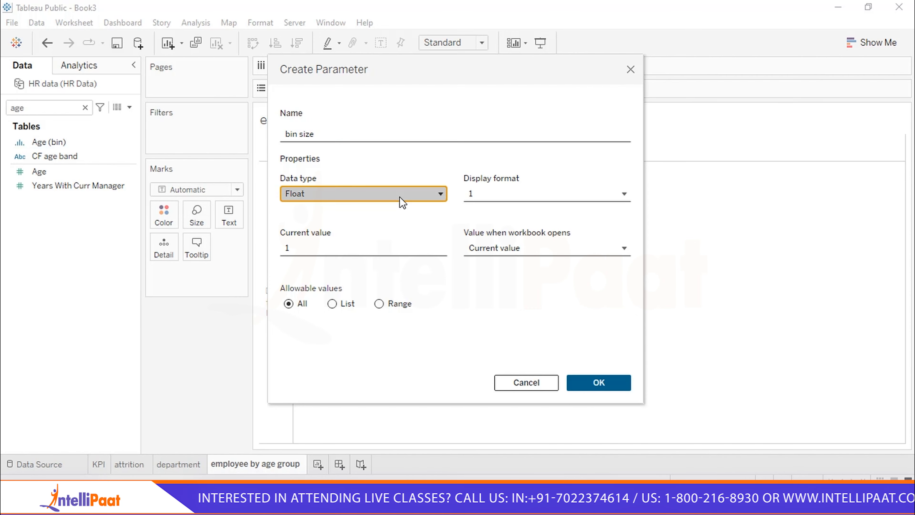
# - Try the Number (Custom) display format for the bin size parameter
pyautogui.click(539, 194)
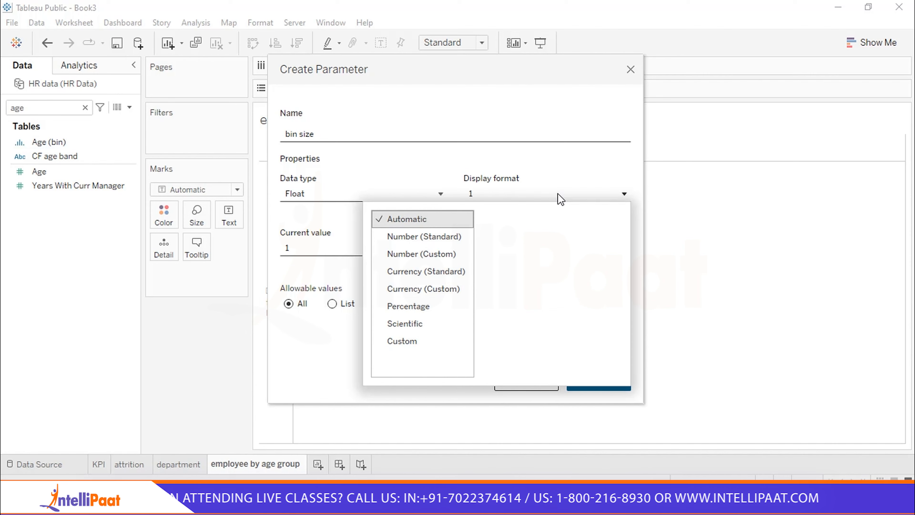
pyautogui.click(522, 192)
pyautogui.click(521, 194)
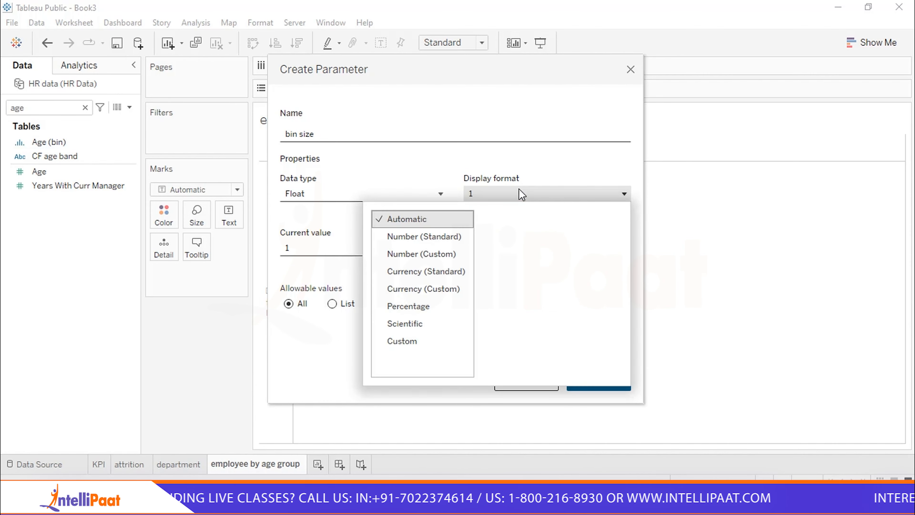
pyautogui.click(550, 198)
pyautogui.click(473, 194)
pyautogui.click(473, 194)
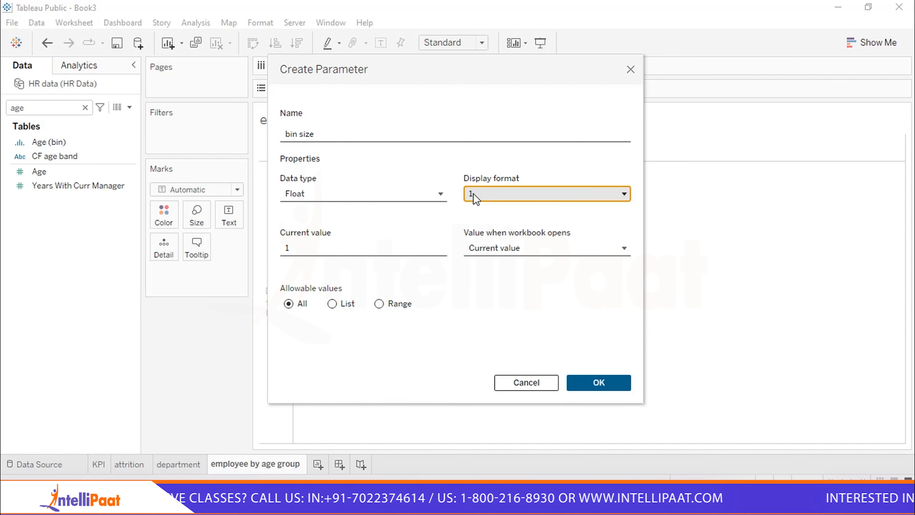
pyautogui.click(473, 194)
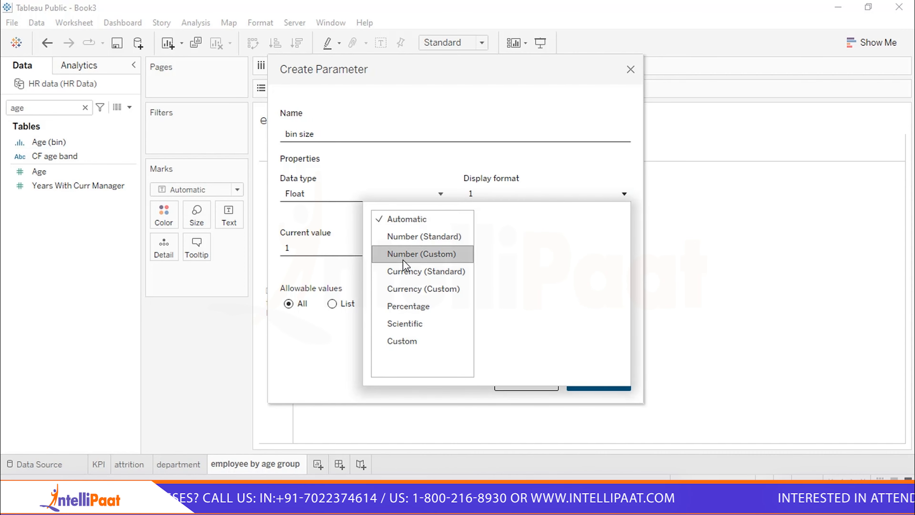
pyautogui.click(406, 254)
pyautogui.click(506, 231)
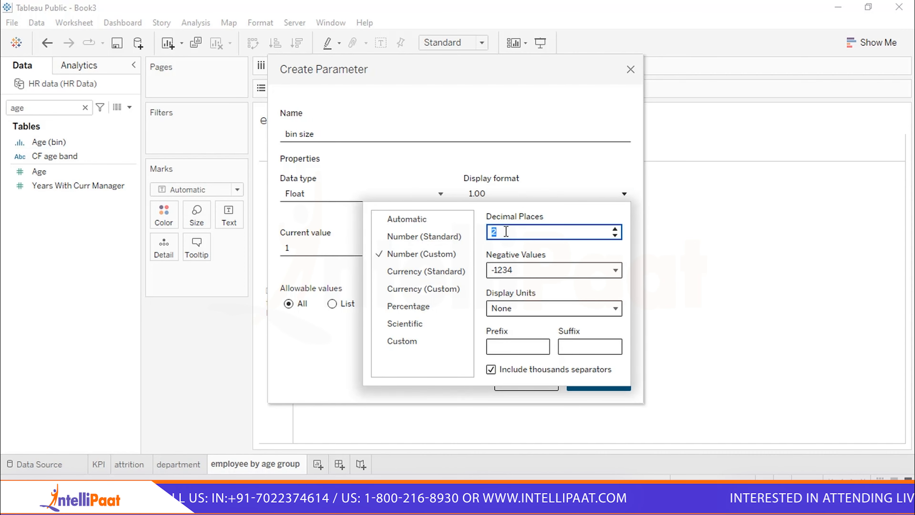
pyautogui.click(499, 196)
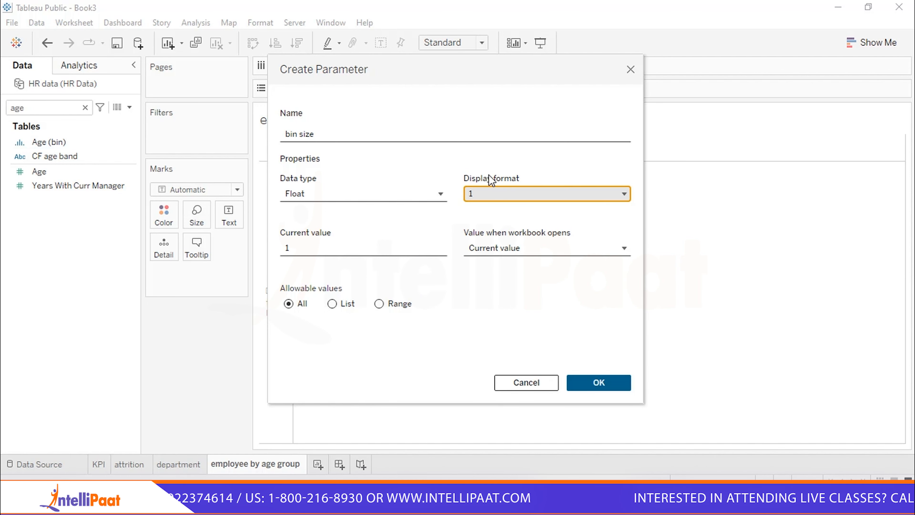
# - Set the bin size parameter's data type to Integer
pyautogui.click(388, 196)
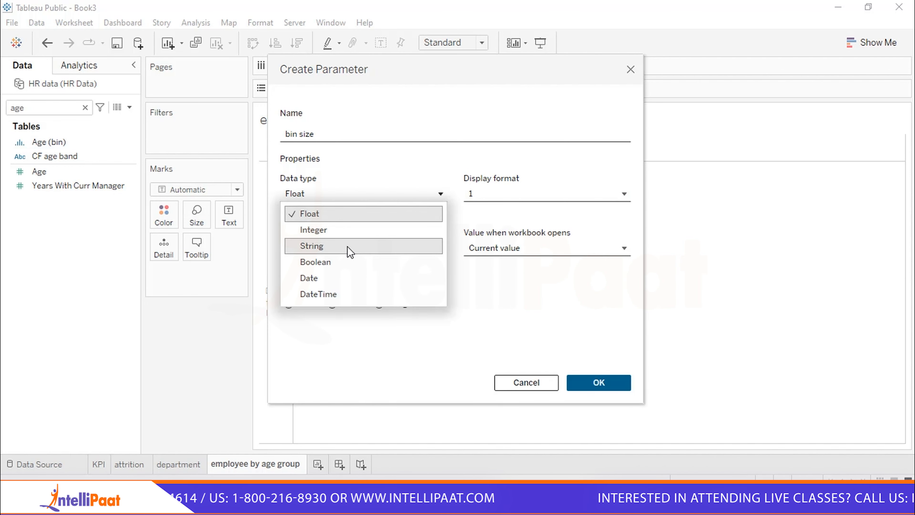
pyautogui.click(325, 230)
# - Try the Number (Custom) display format with 2 decimal places and a current value of 3 for the parameter
pyautogui.click(471, 195)
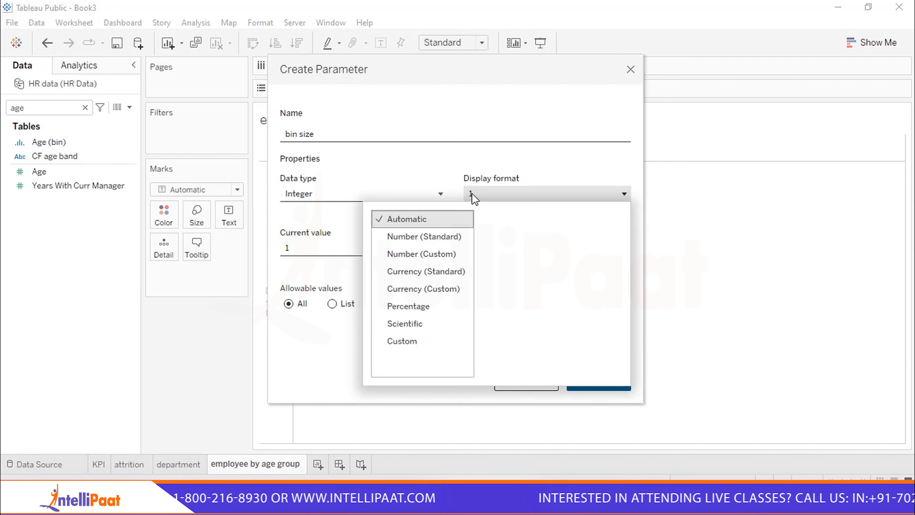
pyautogui.click(424, 258)
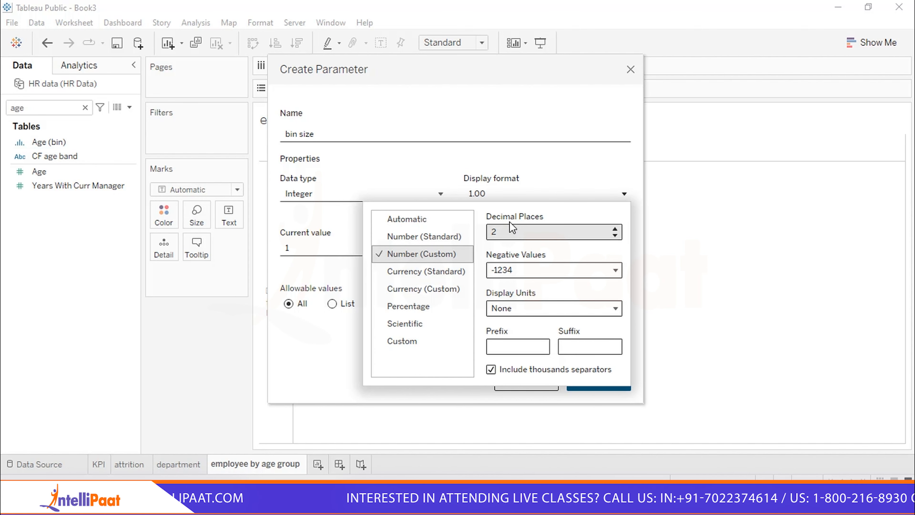
pyautogui.click(508, 231)
pyautogui.click(310, 273)
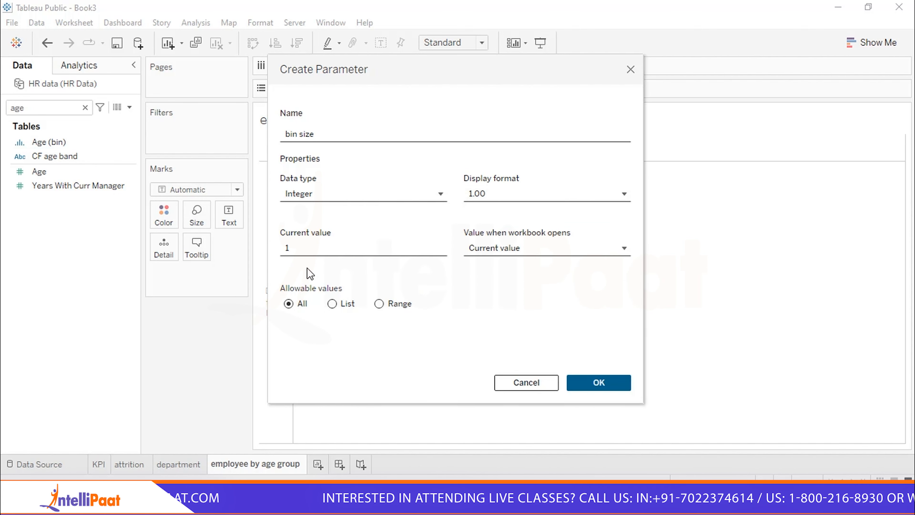
pyautogui.click(330, 242)
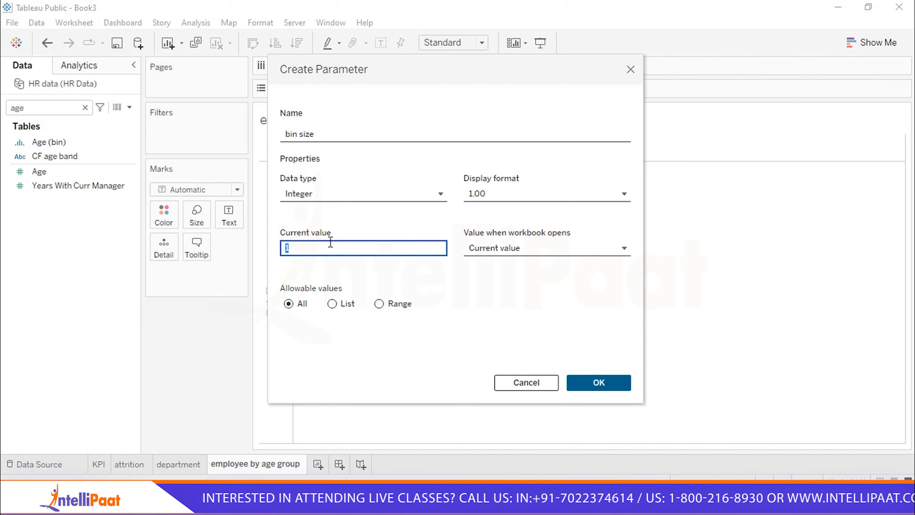
pyautogui.click(506, 251)
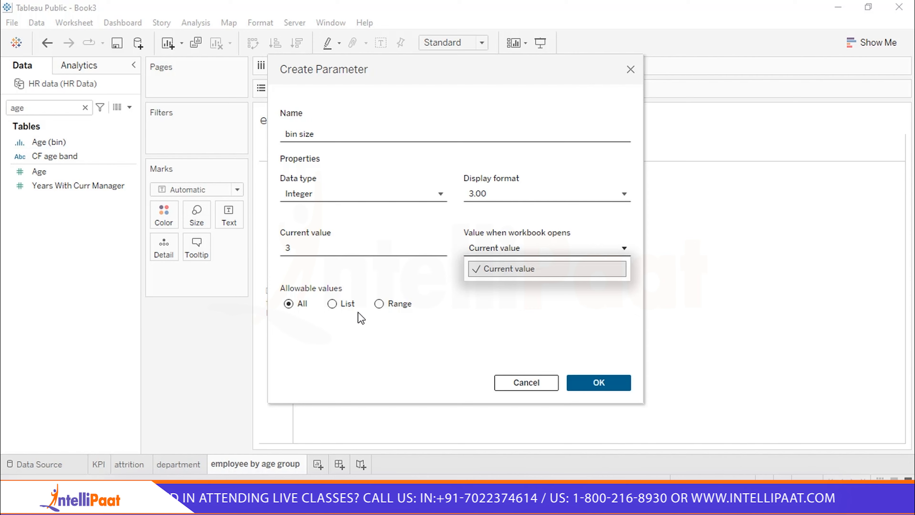
# - Try defining the parameter's allowable values as a list
pyautogui.click(332, 303)
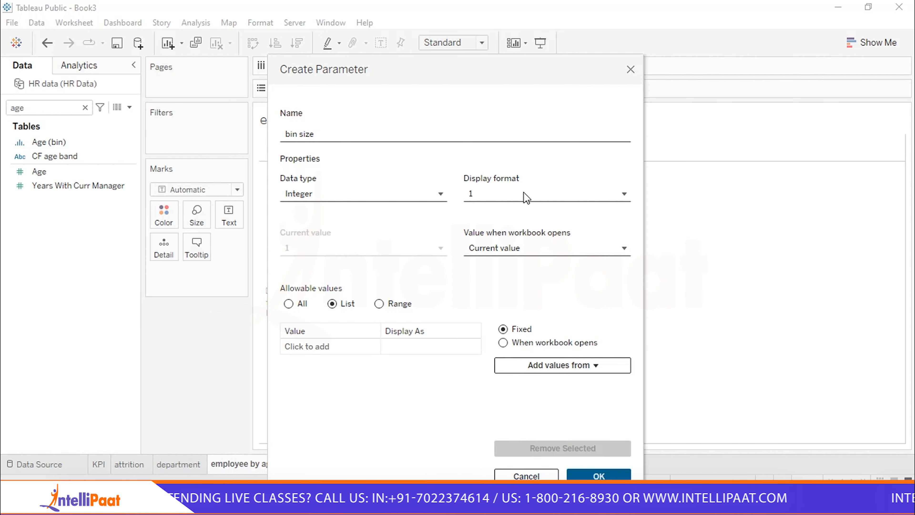
pyautogui.click(510, 191)
pyautogui.click(328, 322)
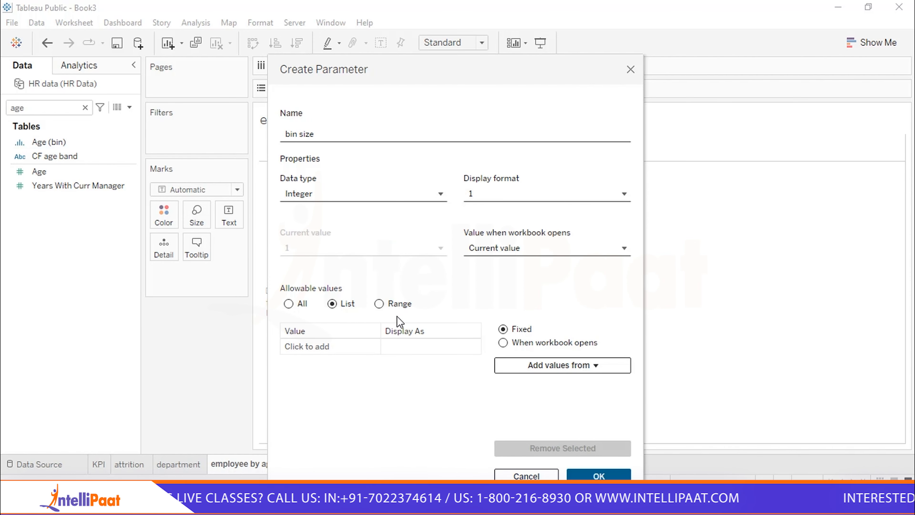
# - Set the allowable values to Range, keep Current value for when the workbook opens, and create the parameter
pyautogui.click(378, 304)
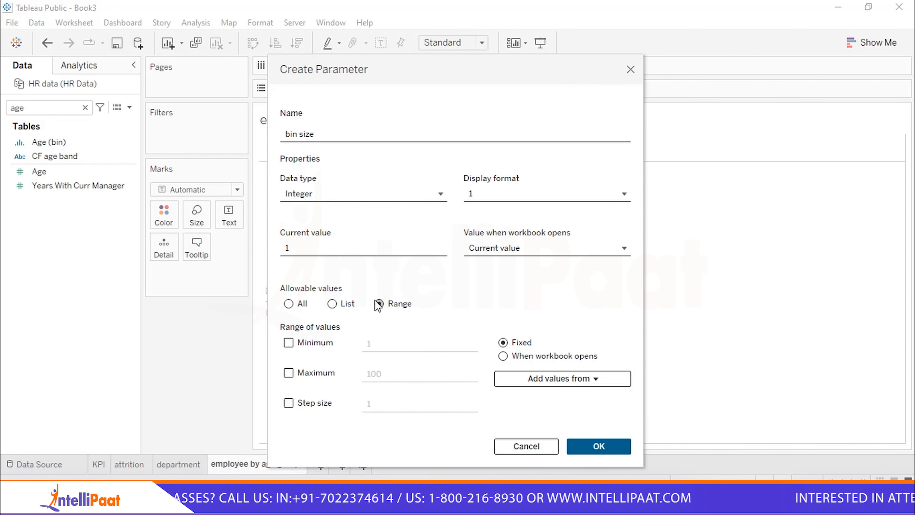
pyautogui.click(505, 196)
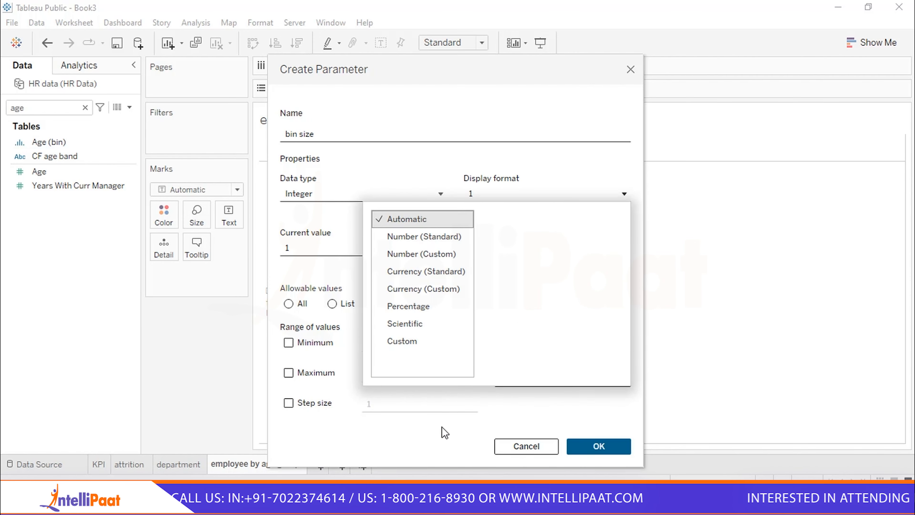
pyautogui.click(450, 439)
pyautogui.click(519, 252)
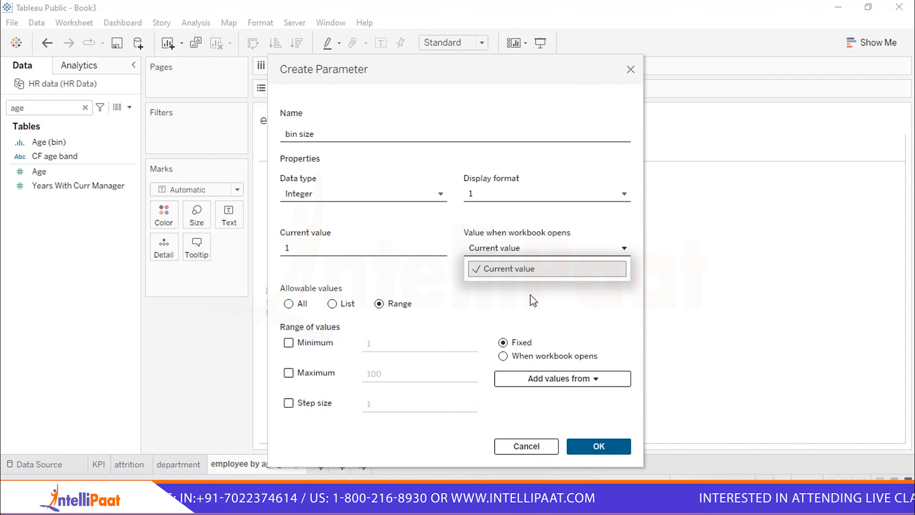
pyautogui.click(515, 270)
pyautogui.click(585, 445)
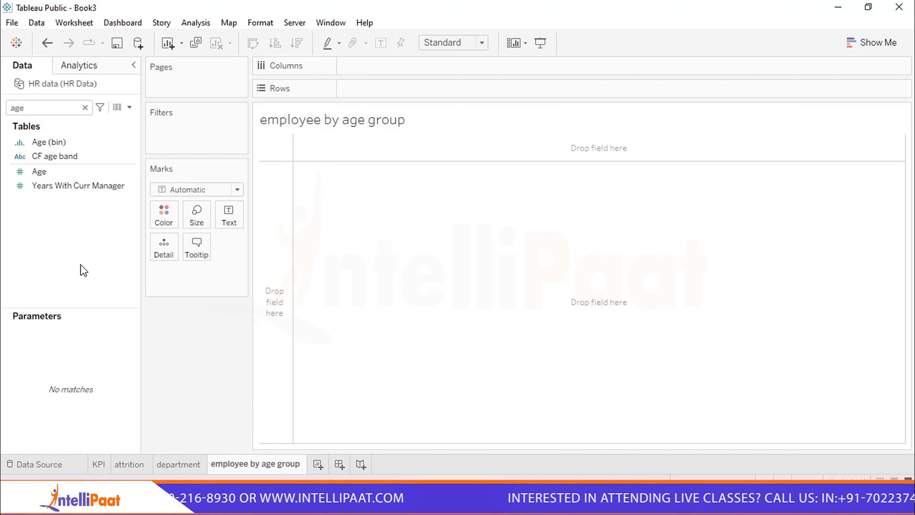
# - Place the Age (bin) field on Columns and remove its extra copy from Rows
pyautogui.click(52, 142)
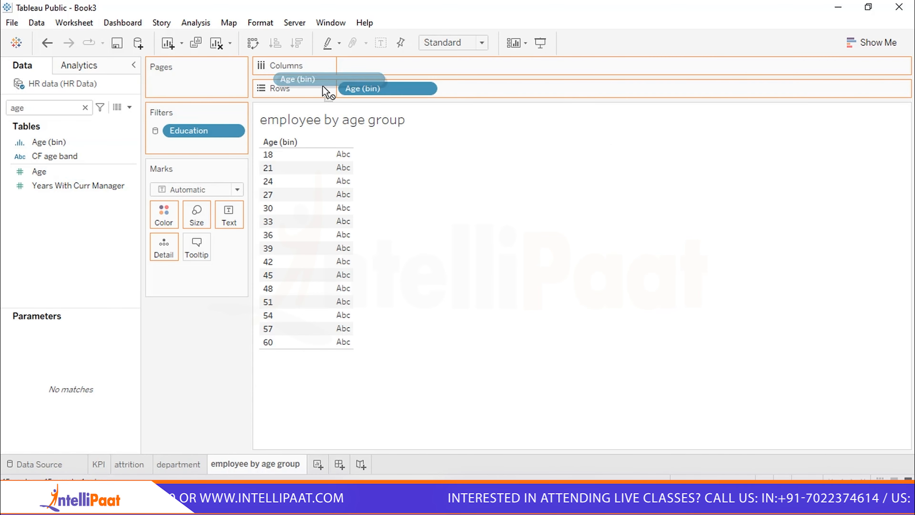
pyautogui.moveTo(358, 88); pyautogui.dragTo(364, 76)
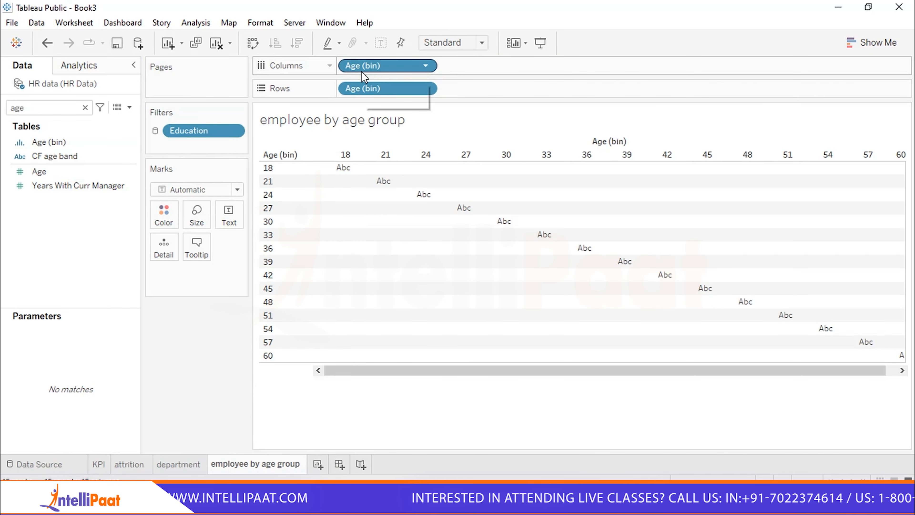
pyautogui.click(357, 89)
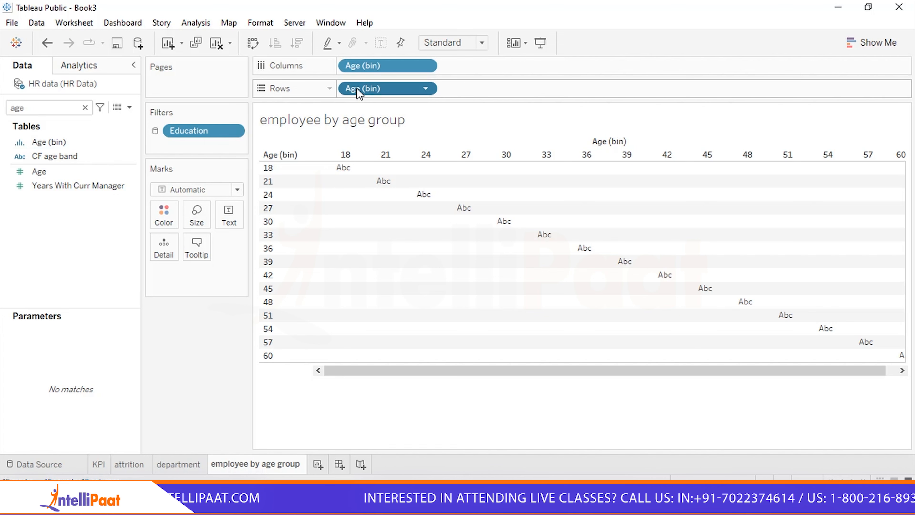
pyautogui.press('Delete')
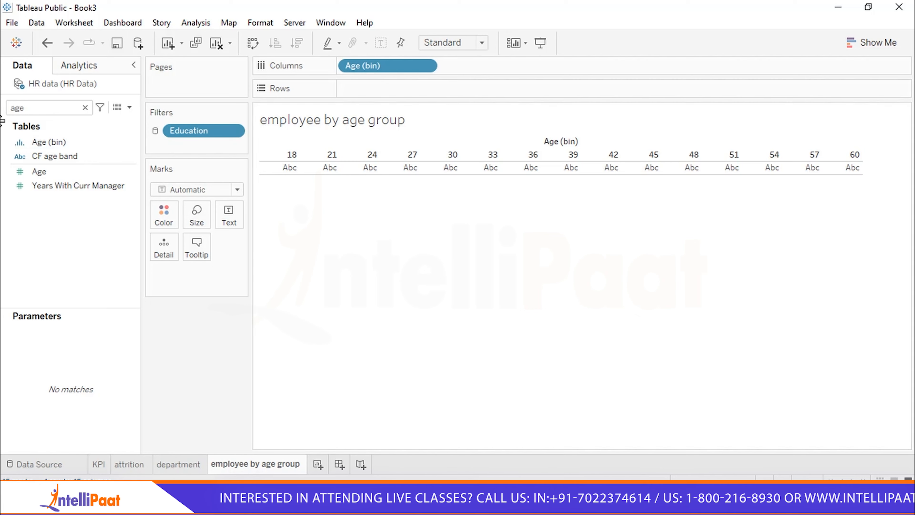
# - Search the data fields for "employ" and place Employee Count on Rows to chart employees per age bin
pyautogui.click(85, 107)
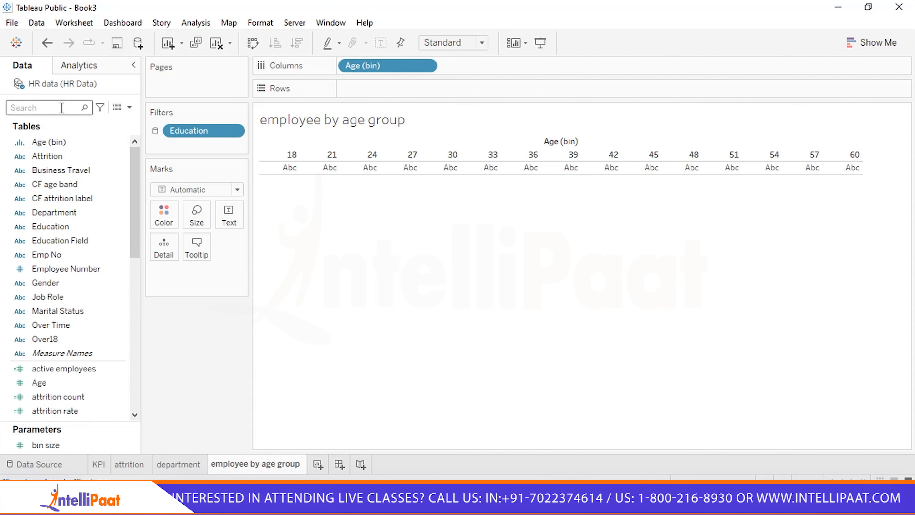
pyautogui.write('emp')
pyautogui.write('loy')
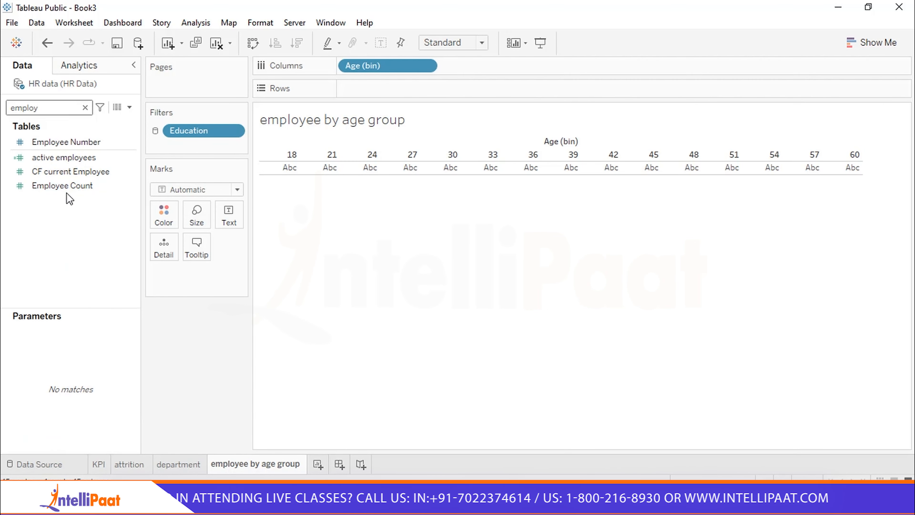
pyautogui.moveTo(68, 187); pyautogui.dragTo(374, 95)
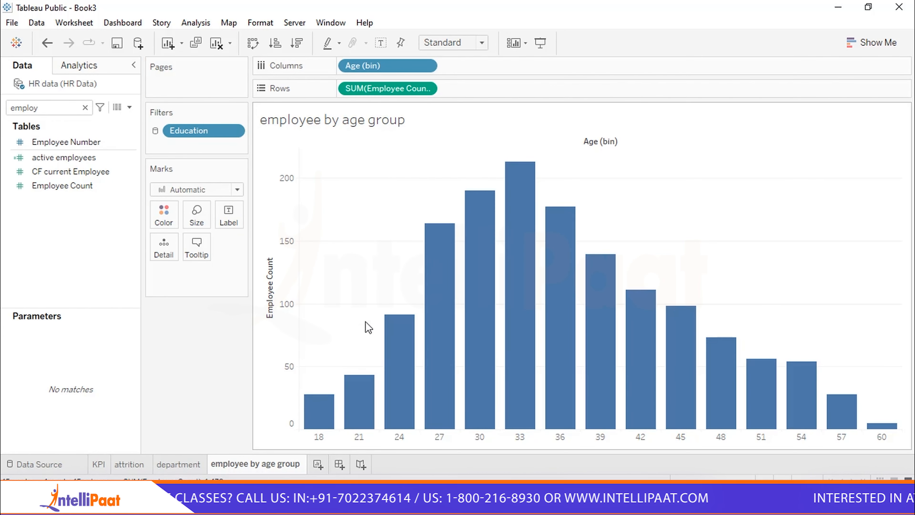
pyautogui.moveTo(615, 294)
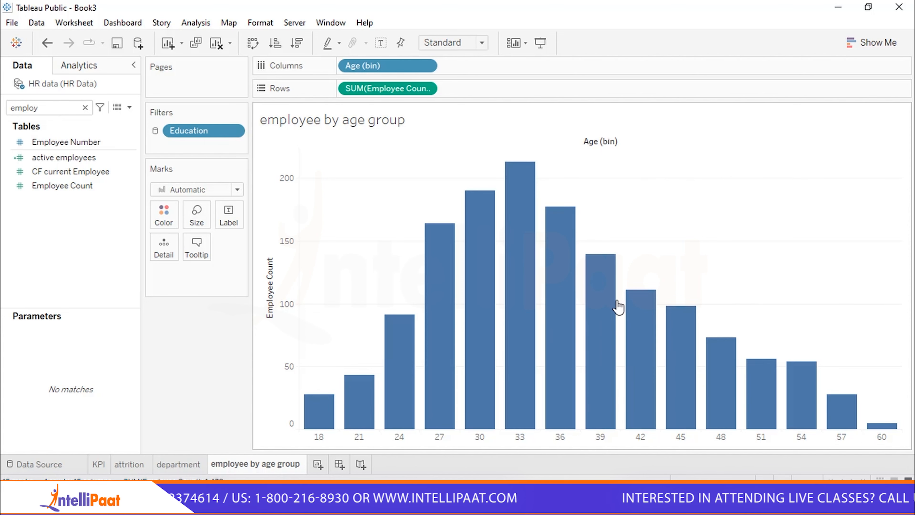
pyautogui.moveTo(501, 298)
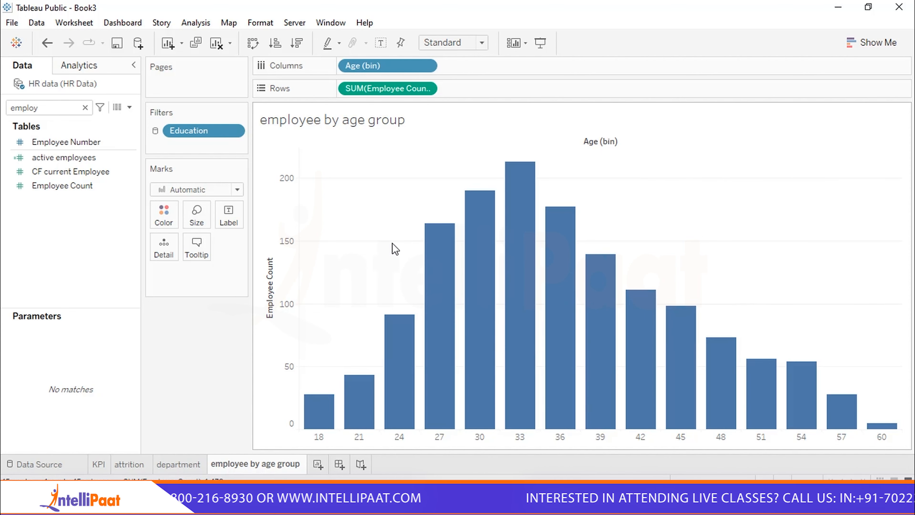
# - Hide the Employee Count axis header and the Age (bin) field label for columns in the chart
pyautogui.rightClick(269, 282)
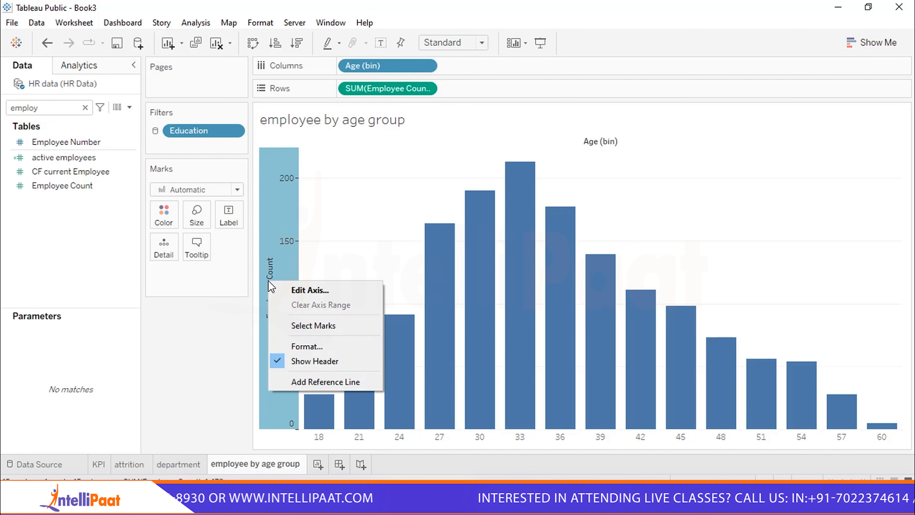
pyautogui.click(303, 362)
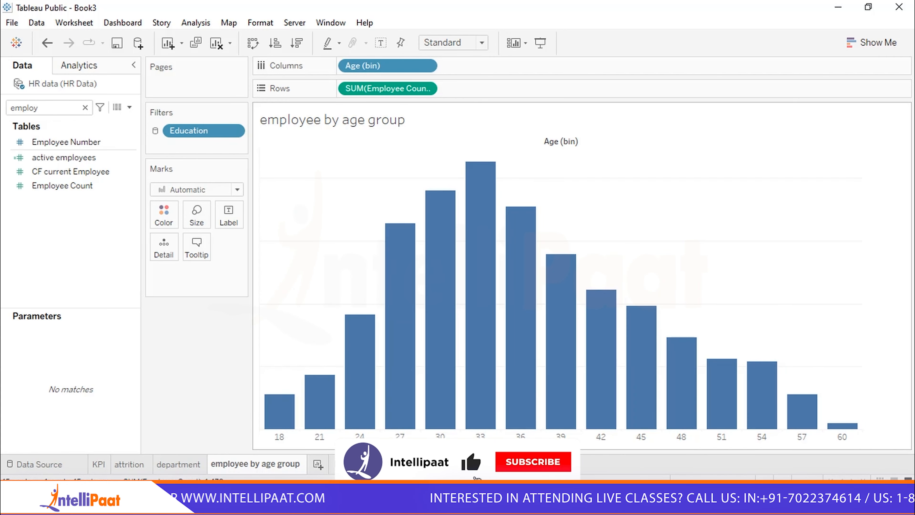
pyautogui.rightClick(410, 435)
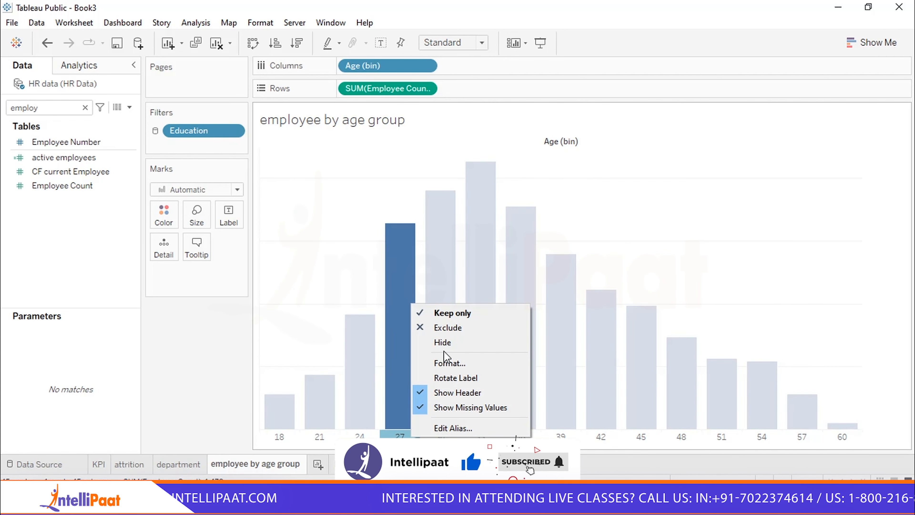
pyautogui.click(868, 433)
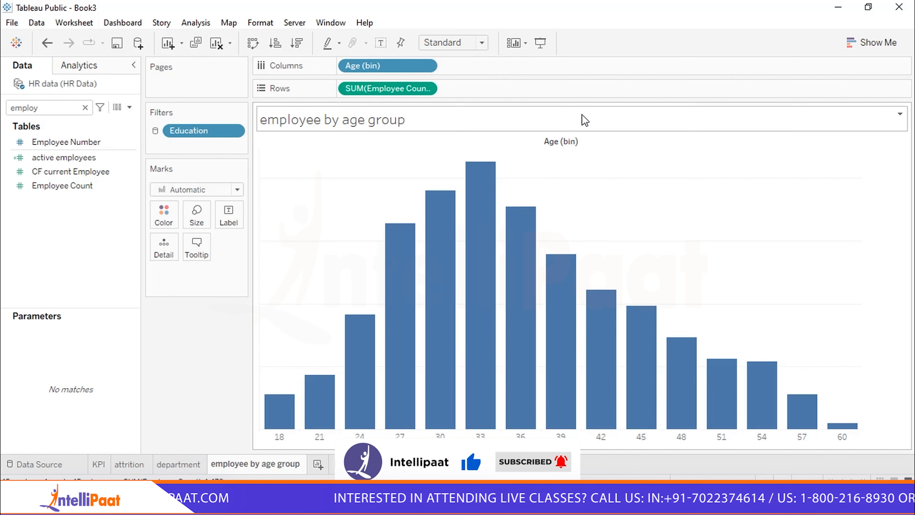
pyautogui.rightClick(545, 146)
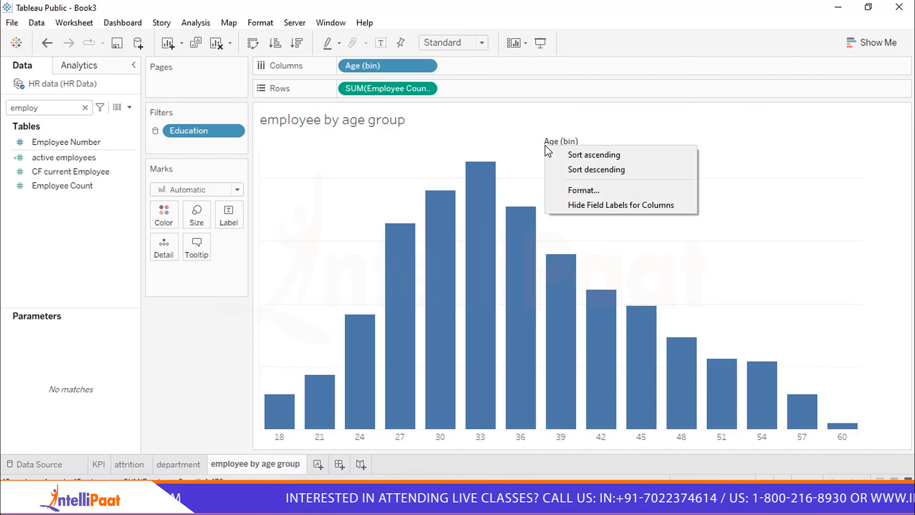
pyautogui.click(580, 205)
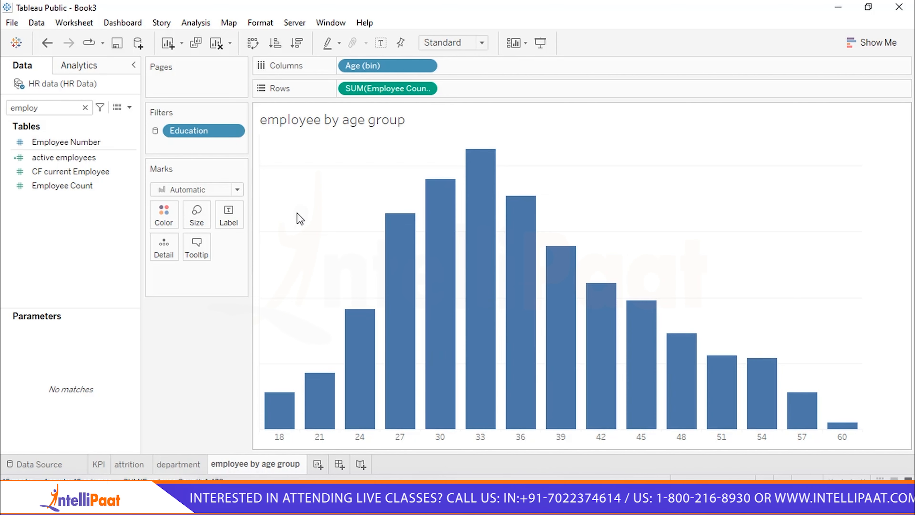
# - Add a new worksheet and name it "job satifaction rating"
pyautogui.click(317, 464)
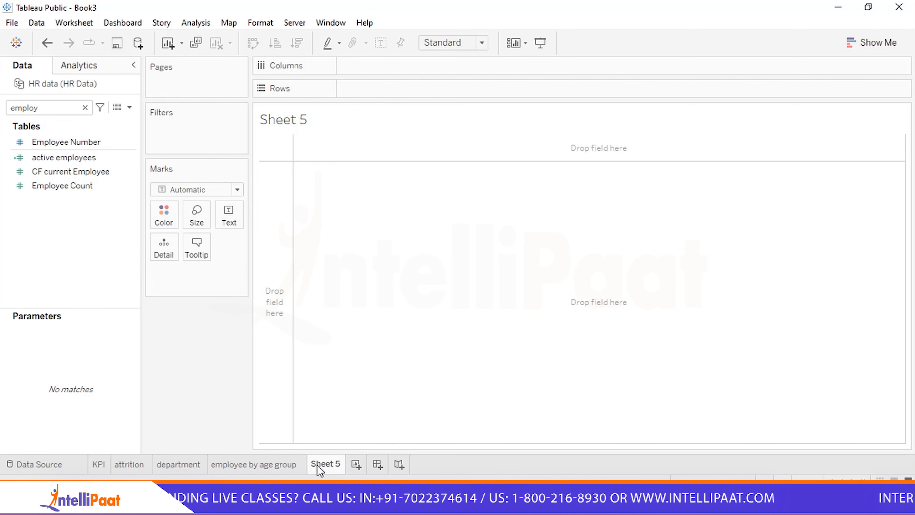
pyautogui.doubleClick(324, 465)
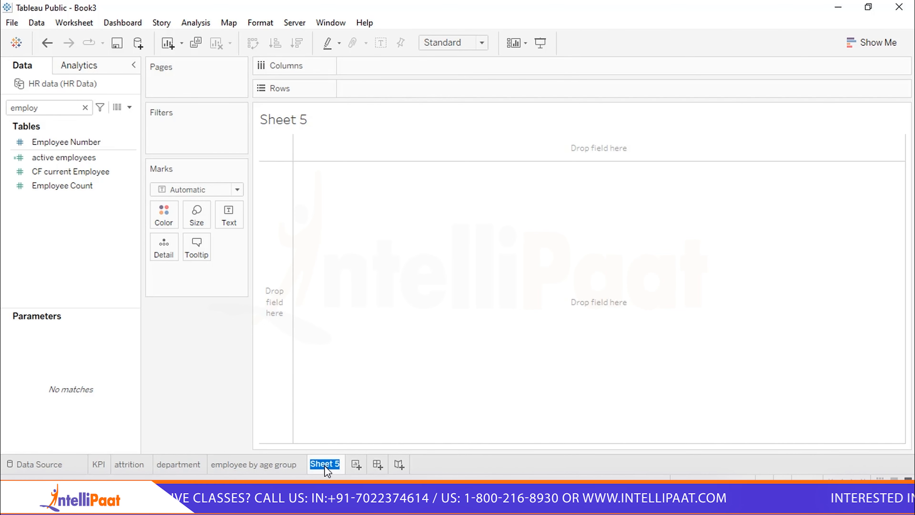
pyautogui.press('BackSpace')
pyautogui.write('job')
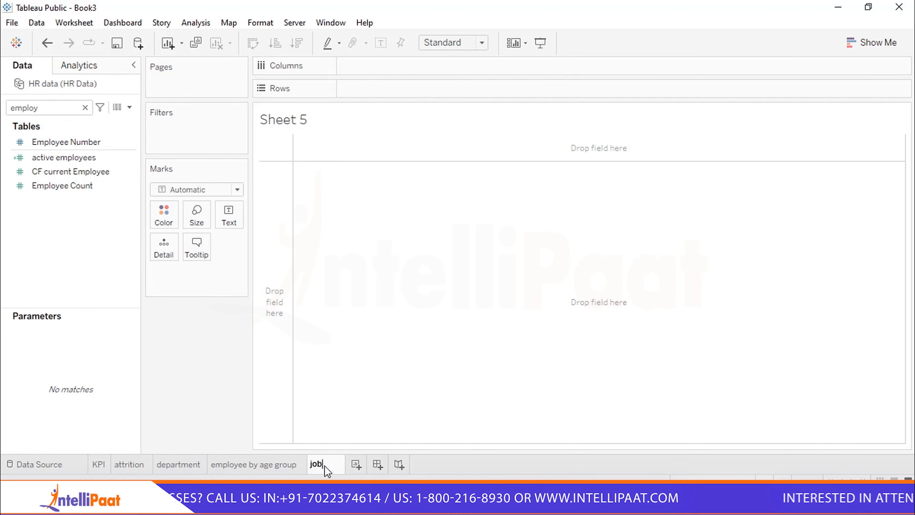
pyautogui.write(' sati')
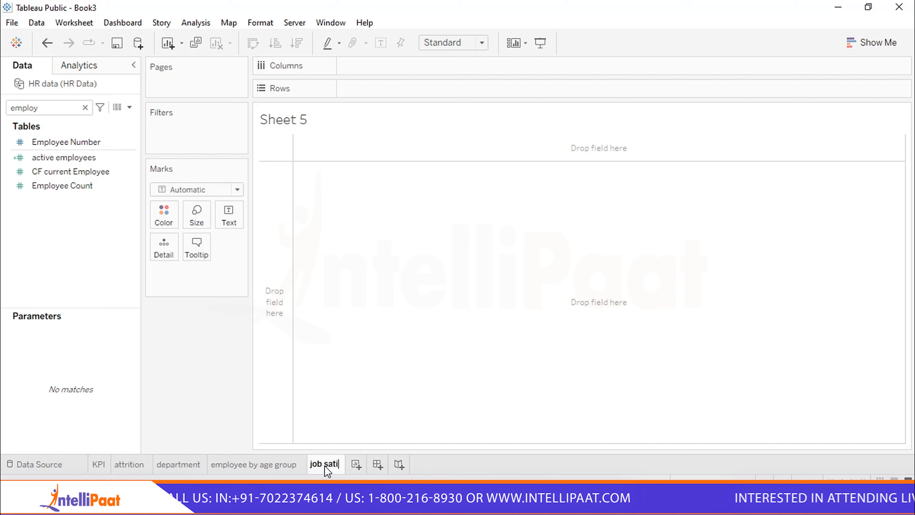
pyautogui.write('fa')
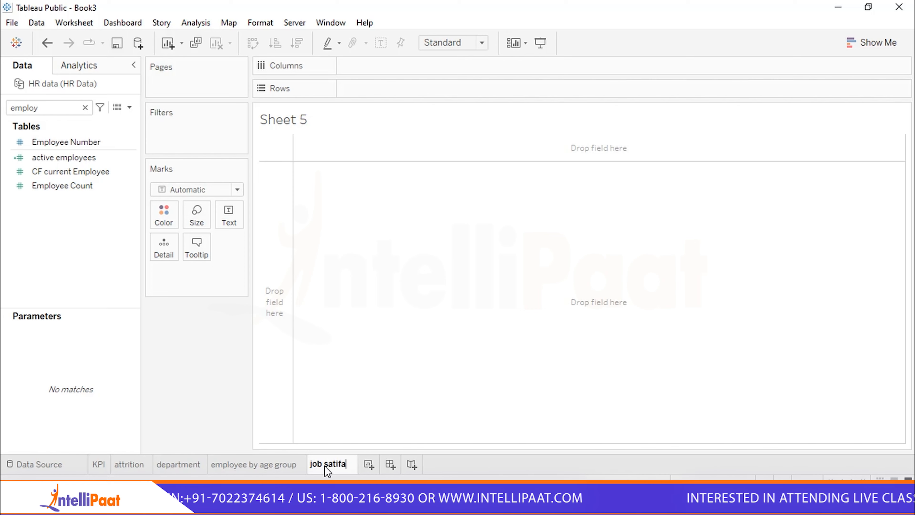
pyautogui.write('ctio')
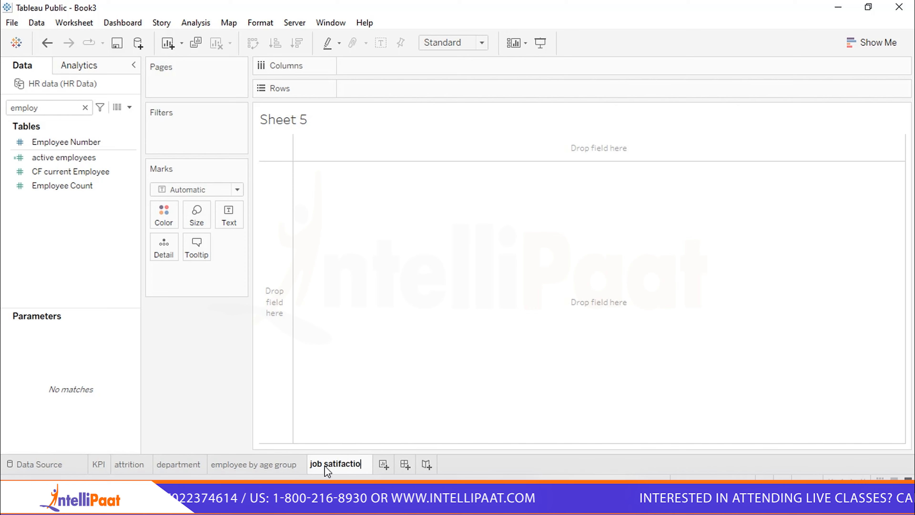
pyautogui.write('n ratin')
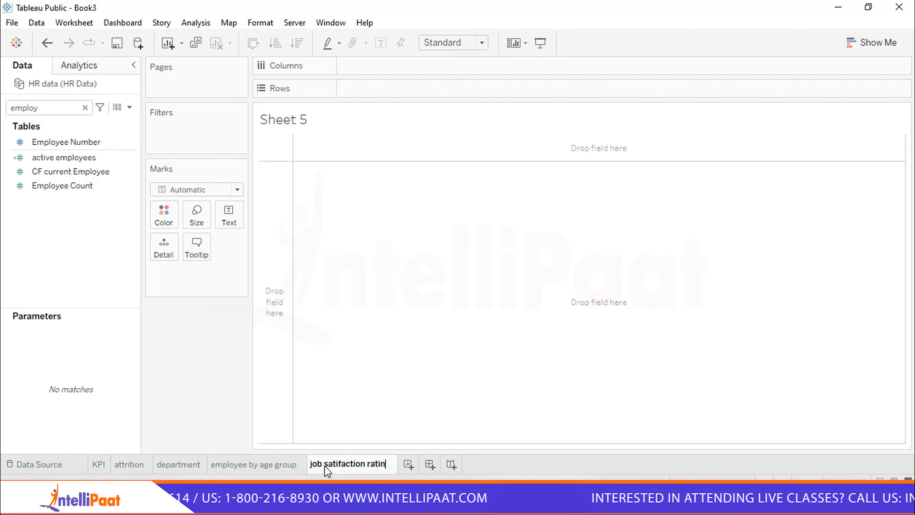
pyautogui.write('g')
pyautogui.press('Return')
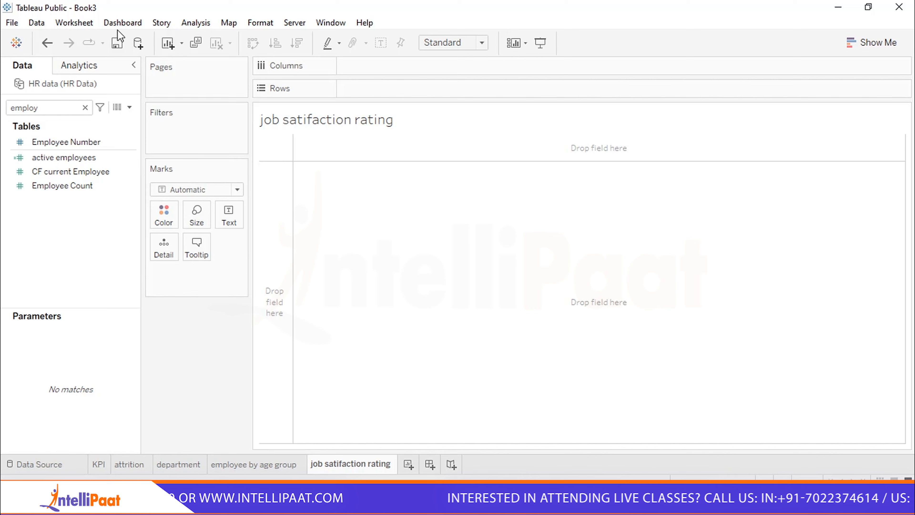
# - Search the data fields for "job role" and place Job Role on Rows
pyautogui.click(85, 108)
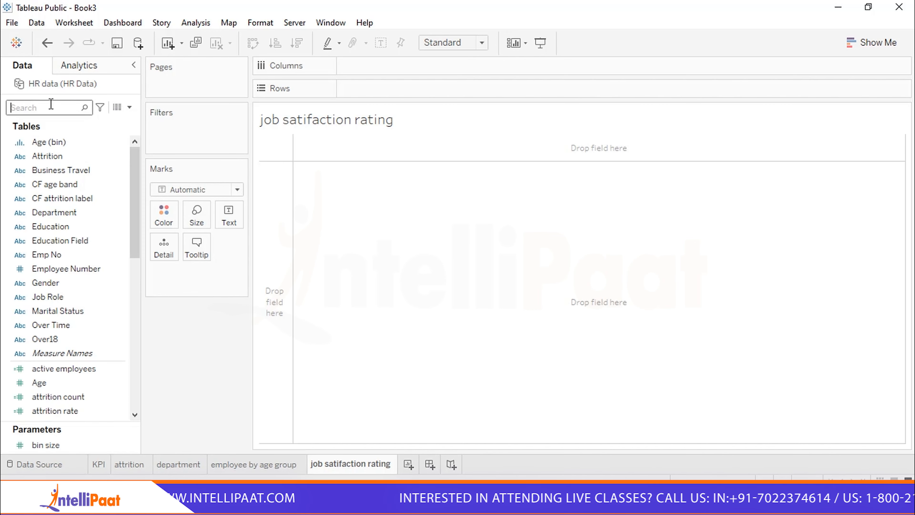
pyautogui.write('job ')
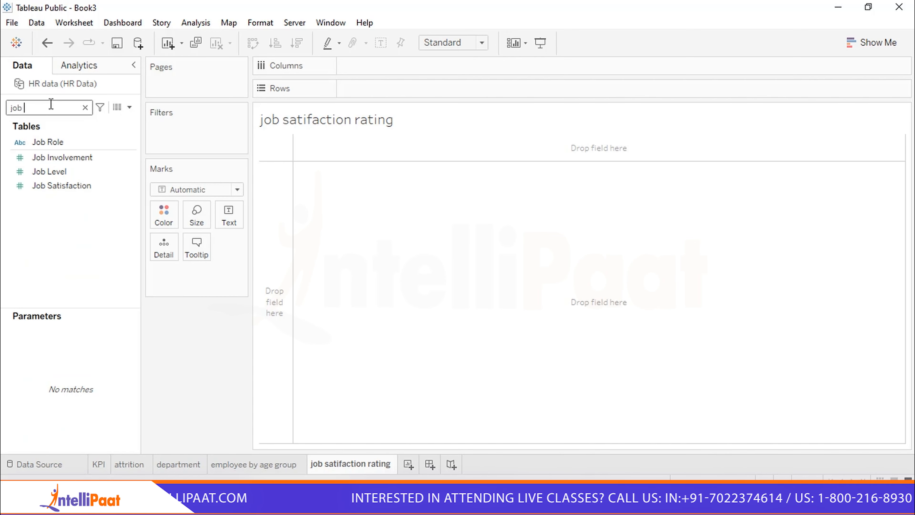
pyautogui.write('role')
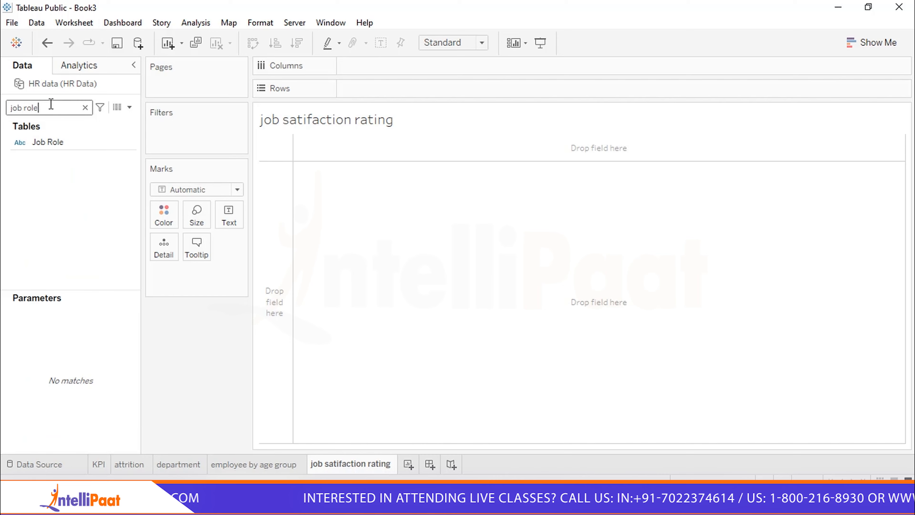
pyautogui.click(55, 146)
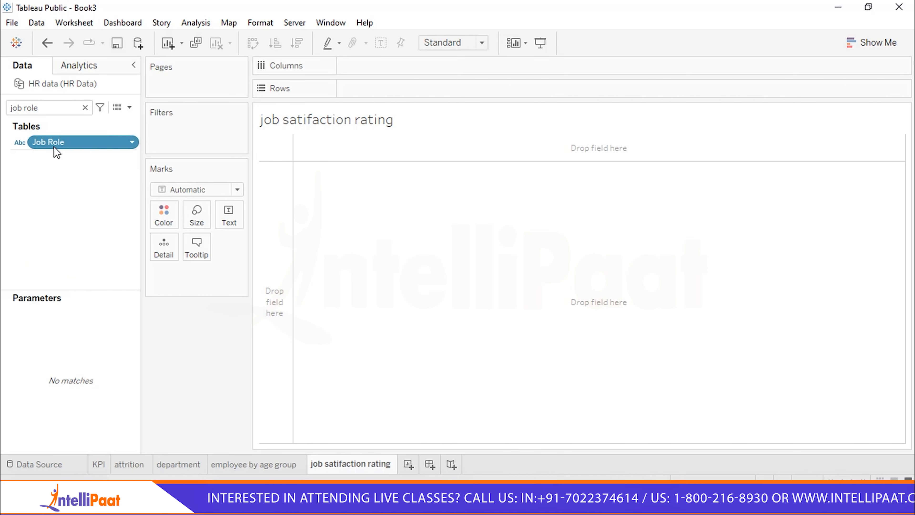
pyautogui.moveTo(56, 151); pyautogui.dragTo(386, 95)
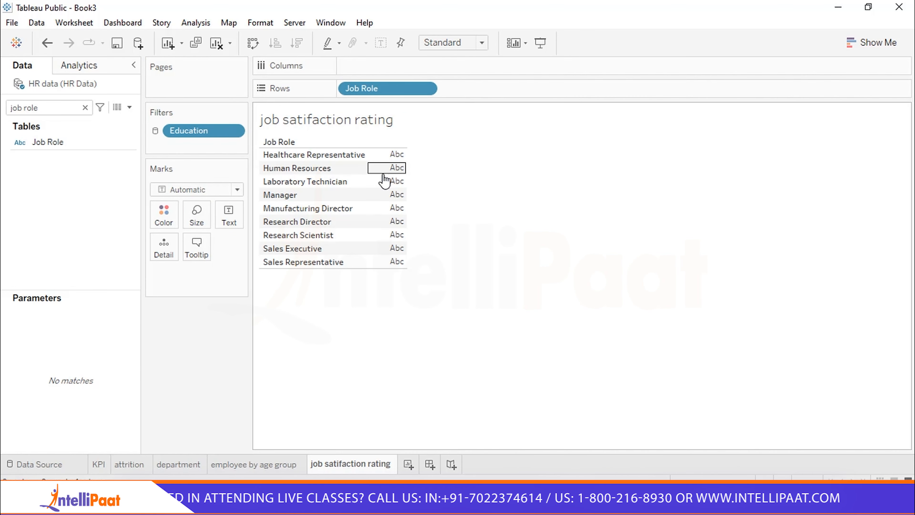
# - Search the fields for "job", convert Job Satisfaction from a measure to a dimension, and place it on Columns
pyautogui.click(85, 108)
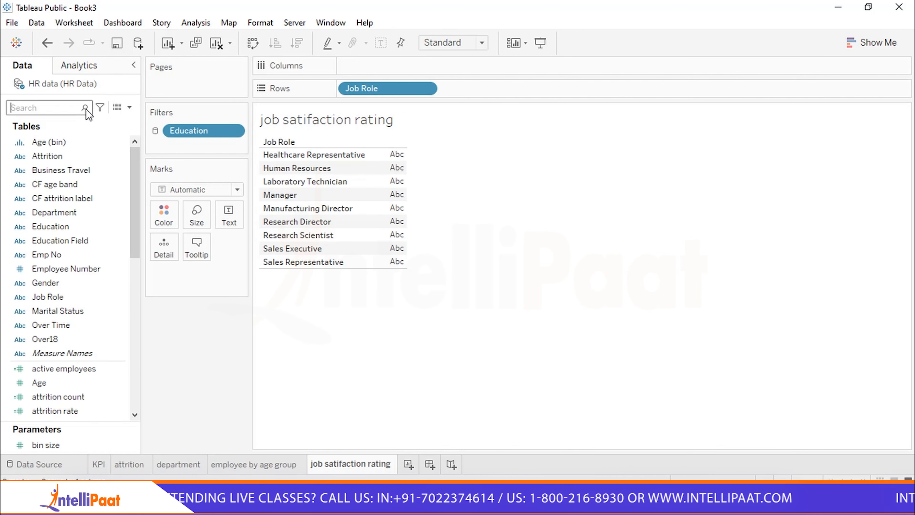
pyautogui.write('job')
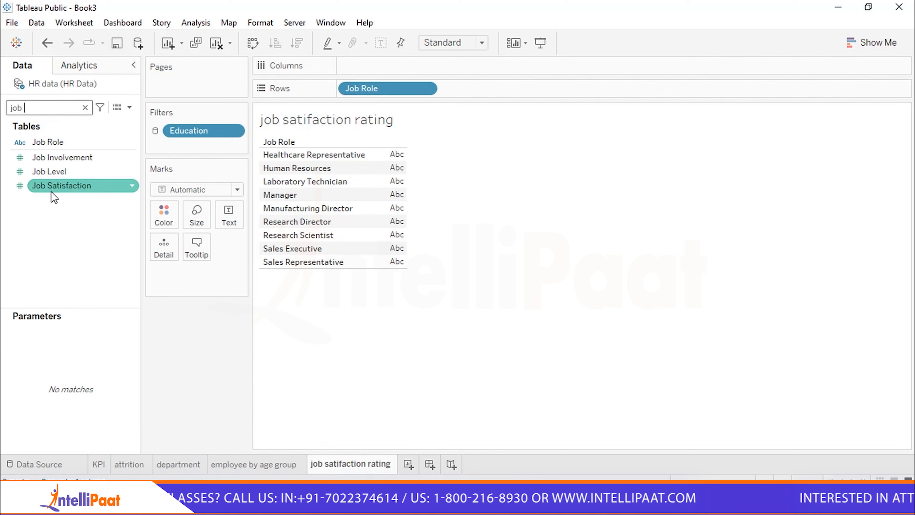
pyautogui.click(54, 186)
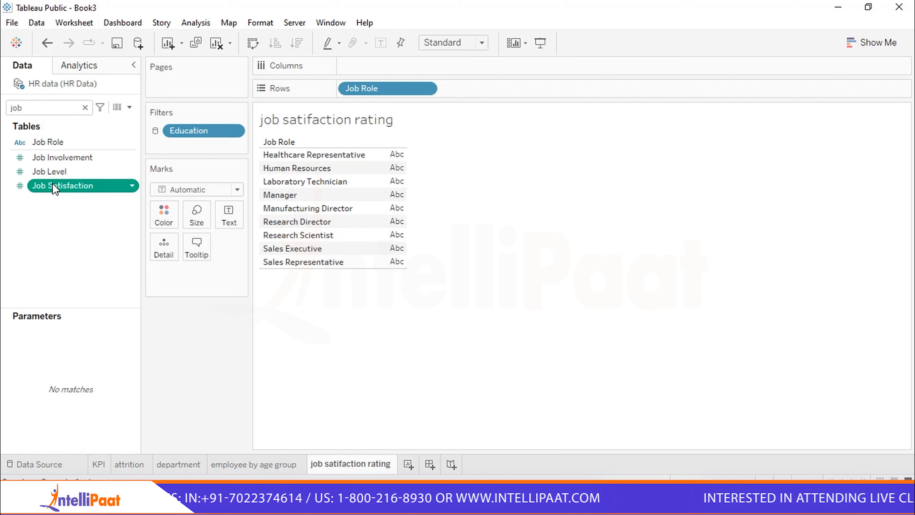
pyautogui.moveTo(54, 186); pyautogui.dragTo(39, 130)
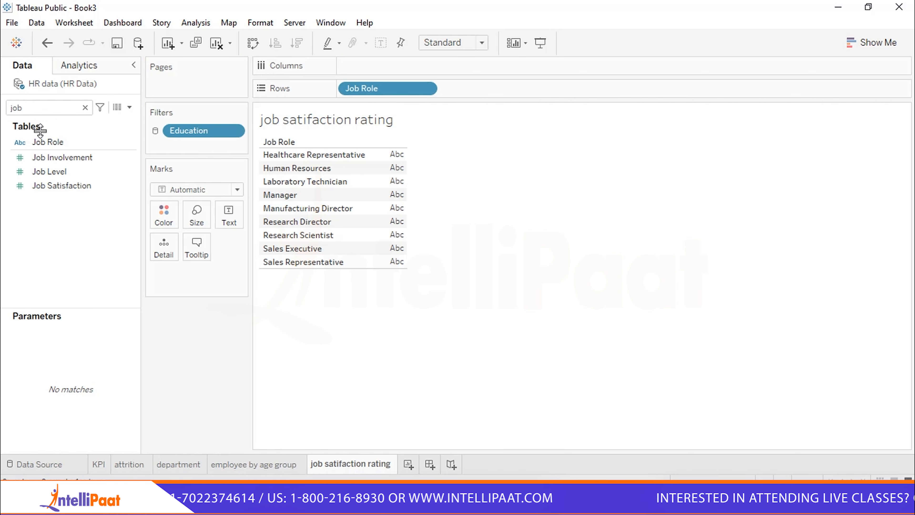
pyautogui.moveTo(68, 181); pyautogui.dragTo(66, 145)
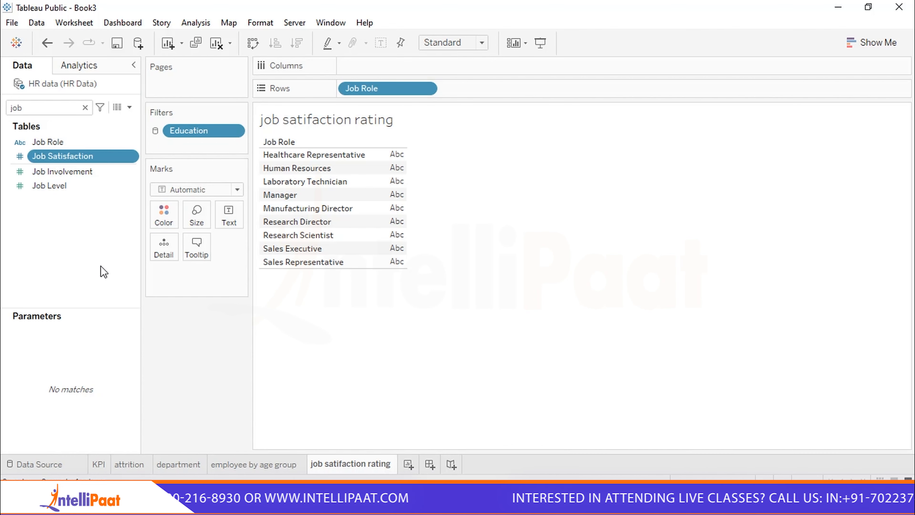
pyautogui.moveTo(73, 155); pyautogui.dragTo(376, 60)
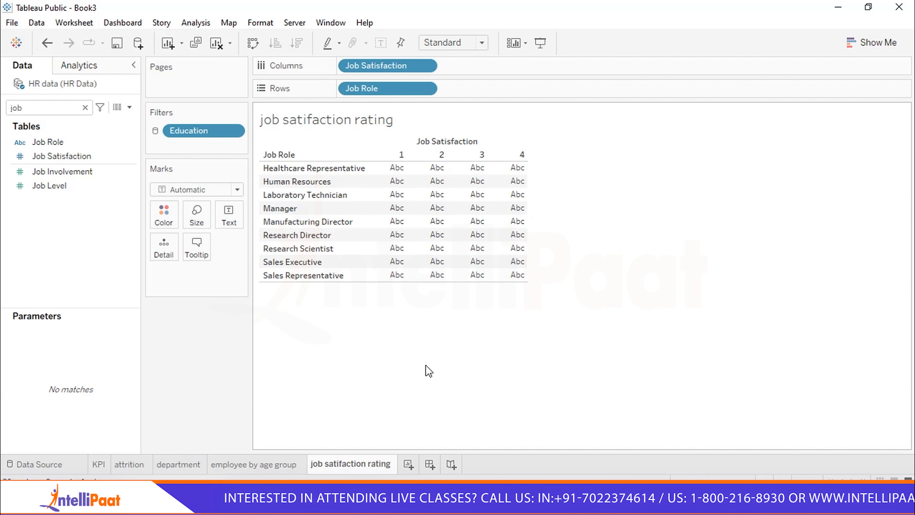
# - Add another worksheet and name it "attrition by gender for different ages"
pyautogui.click(411, 463)
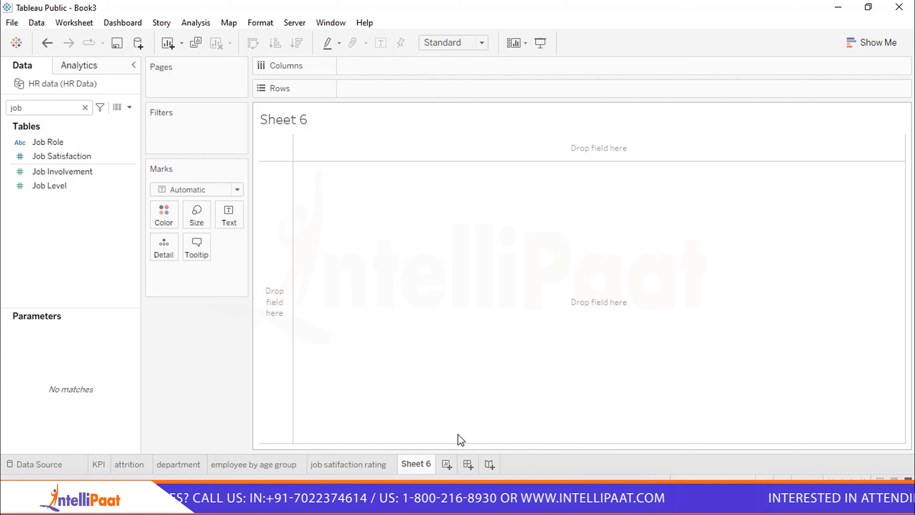
pyautogui.doubleClick(414, 464)
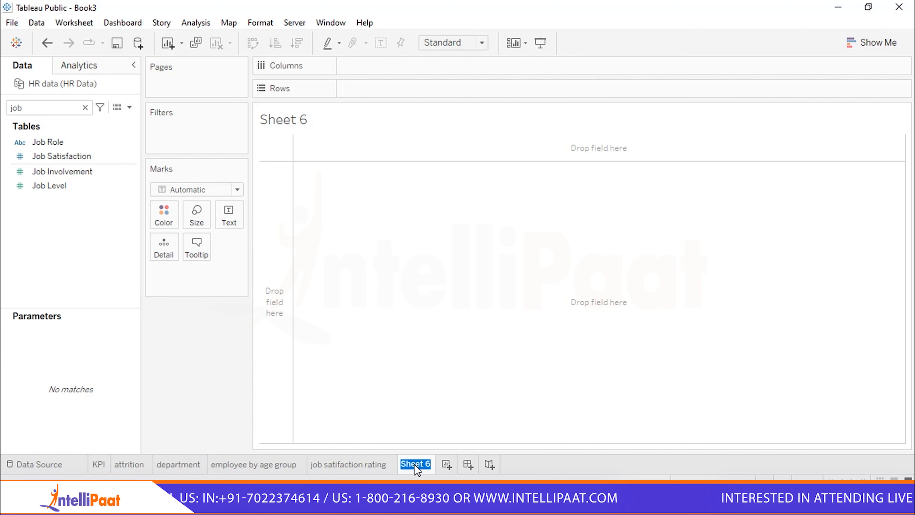
pyautogui.write('a')
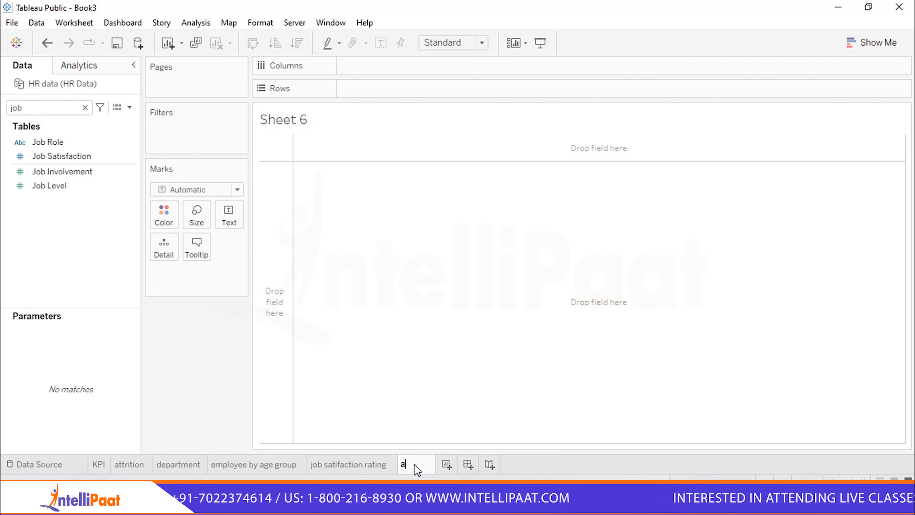
pyautogui.write('ttritio')
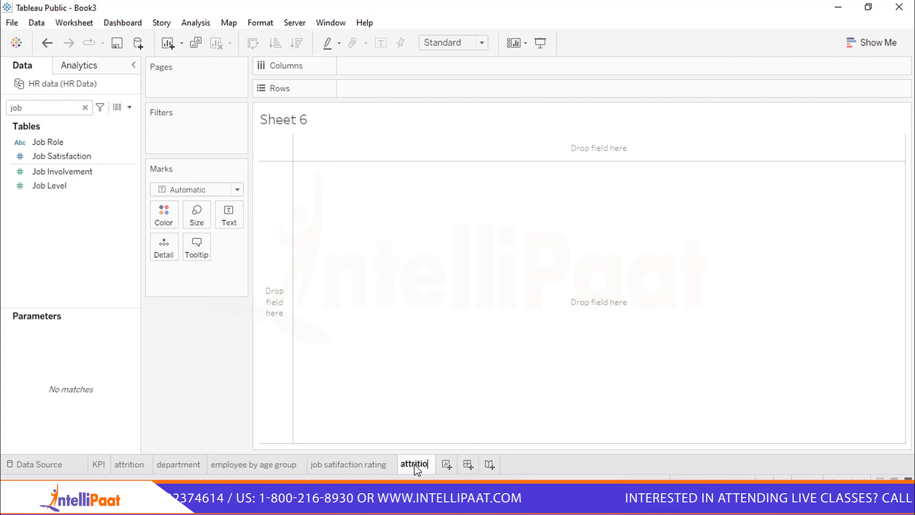
pyautogui.write('n by ge')
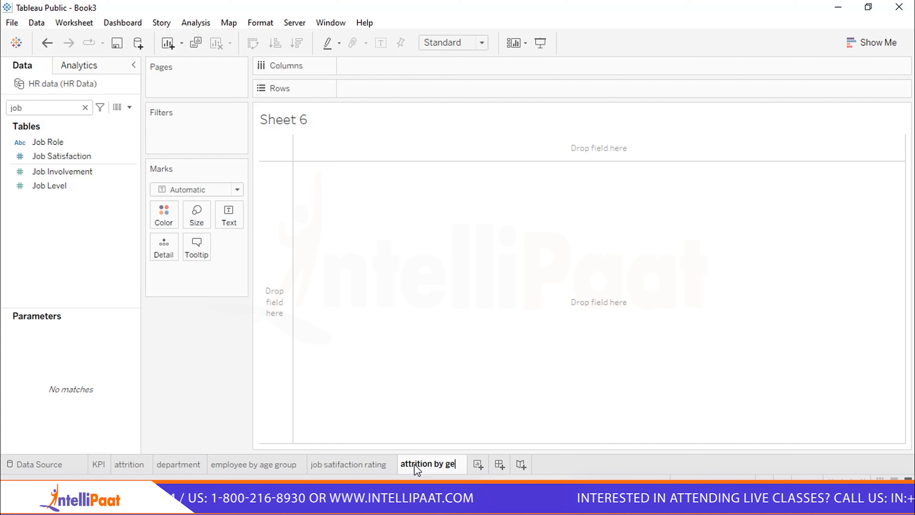
pyautogui.write('nder ')
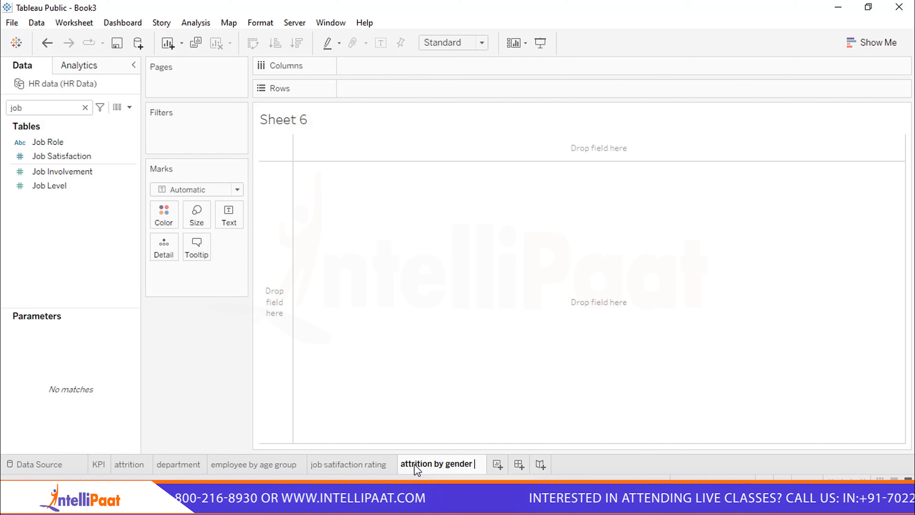
pyautogui.write('for d')
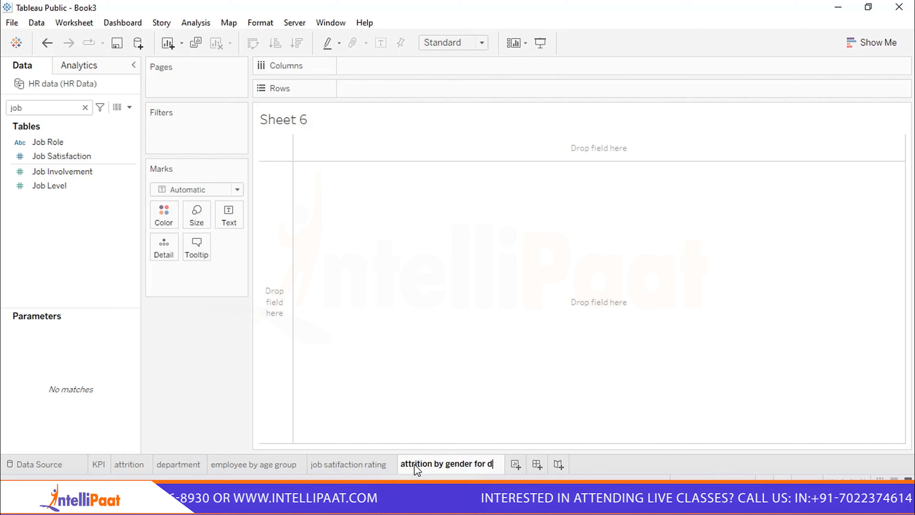
pyautogui.write('ifferent')
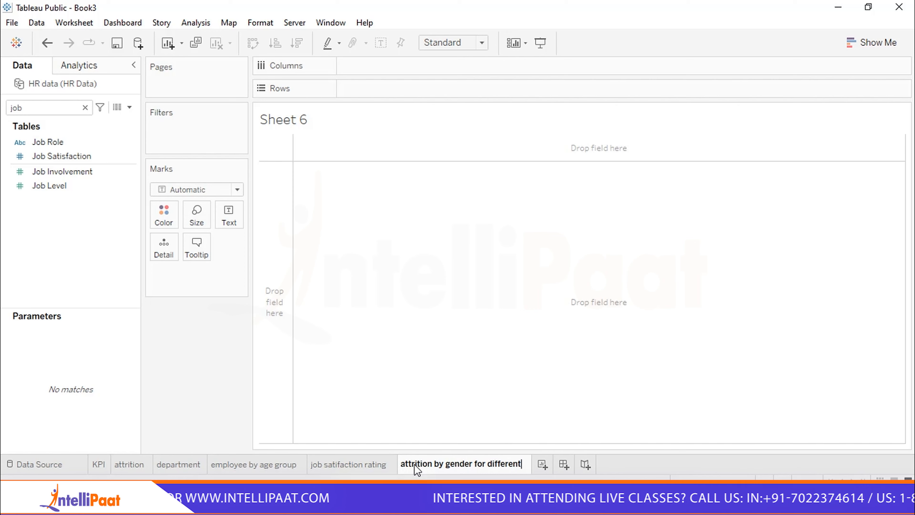
pyautogui.write(' age')
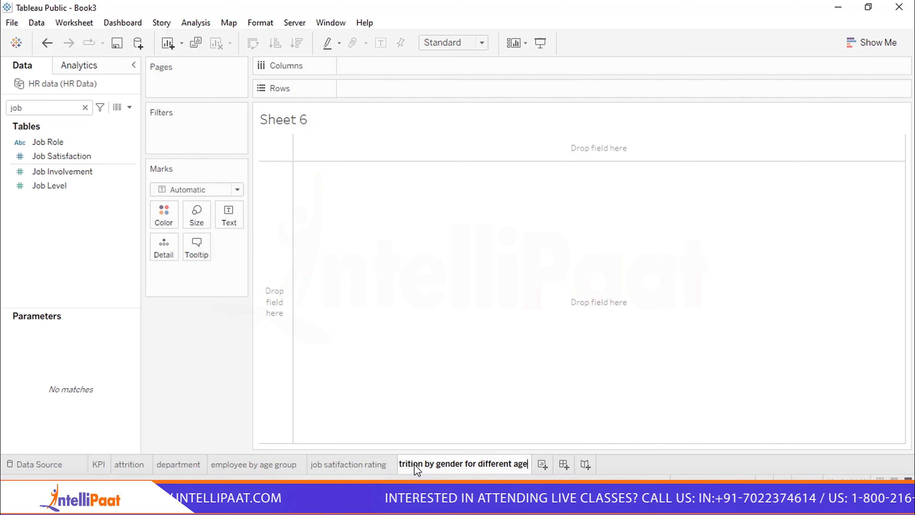
pyautogui.write('s')
pyautogui.press('Return')
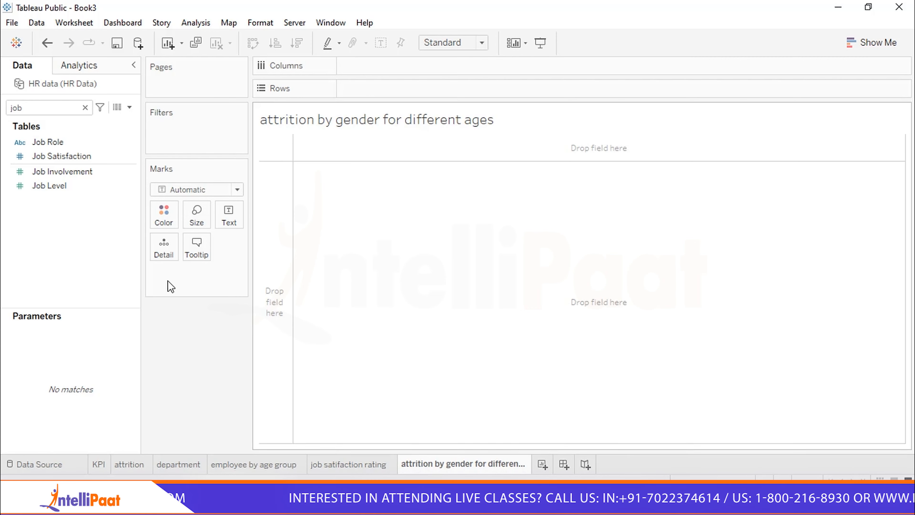
# - Search the data fields for "cf age" and place CF age band on Columns
pyautogui.click(85, 108)
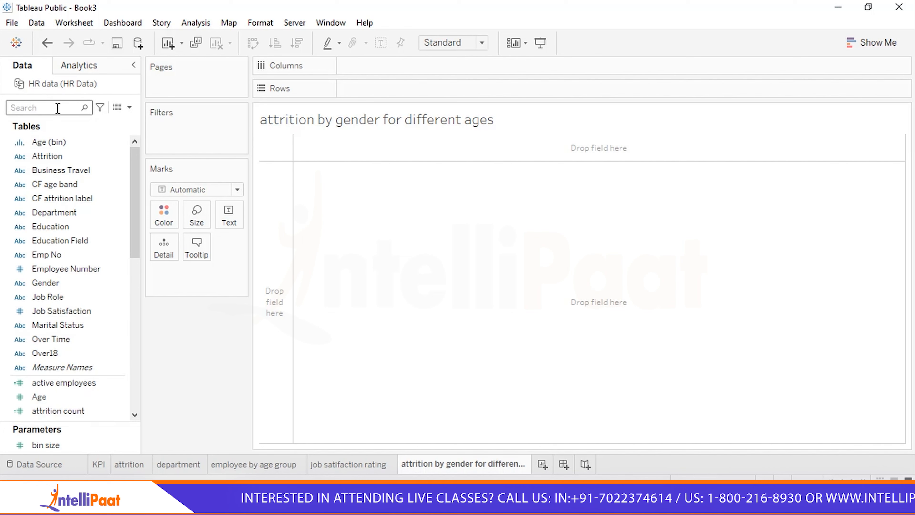
pyautogui.write('cf ag')
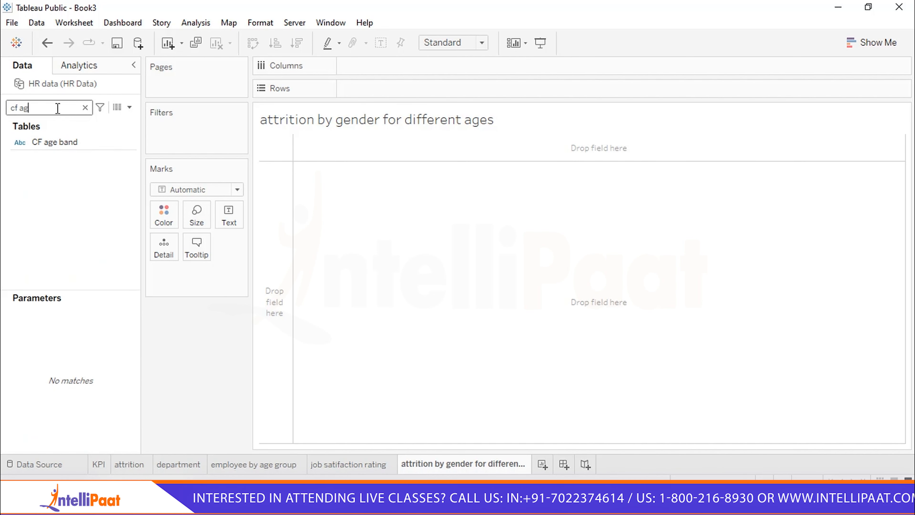
pyautogui.write('e')
pyautogui.click(68, 144)
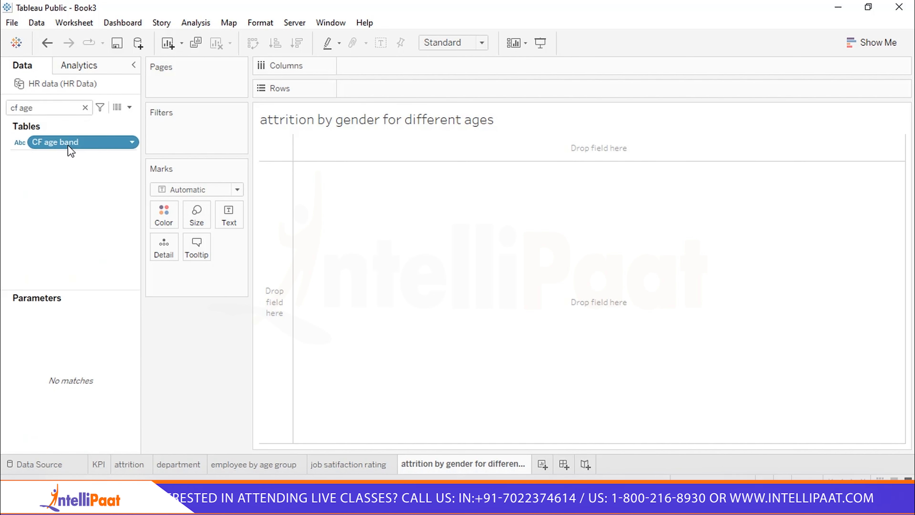
pyautogui.moveTo(70, 150); pyautogui.dragTo(379, 66)
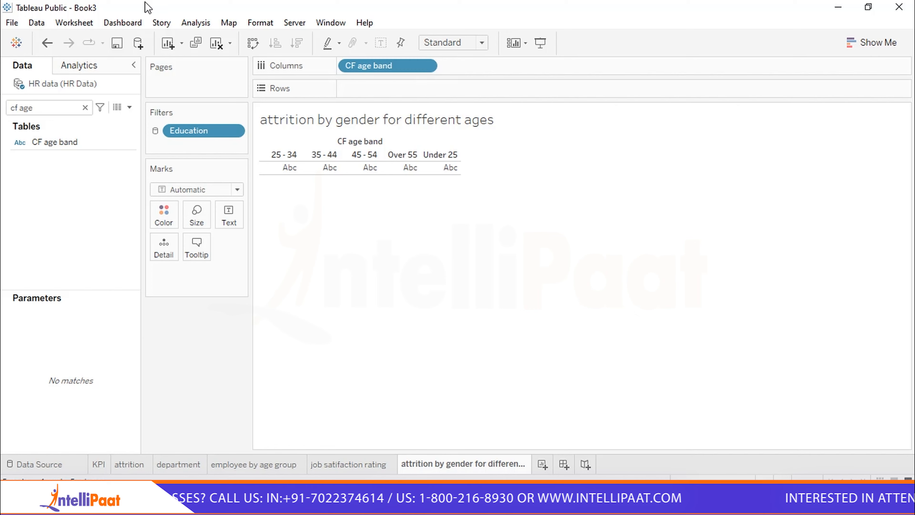
# - Search the data fields for "ge", assign Gender to Color, and set the mark type to Pie
pyautogui.click(85, 108)
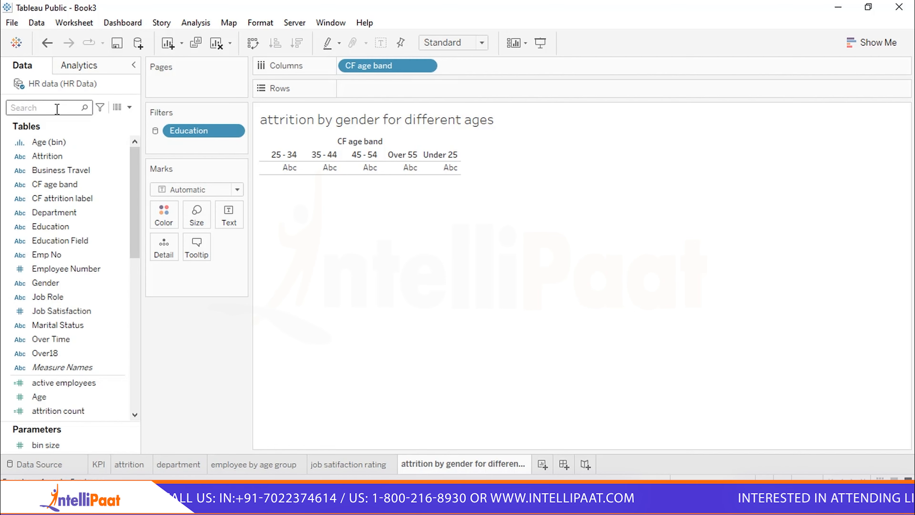
pyautogui.write('ge')
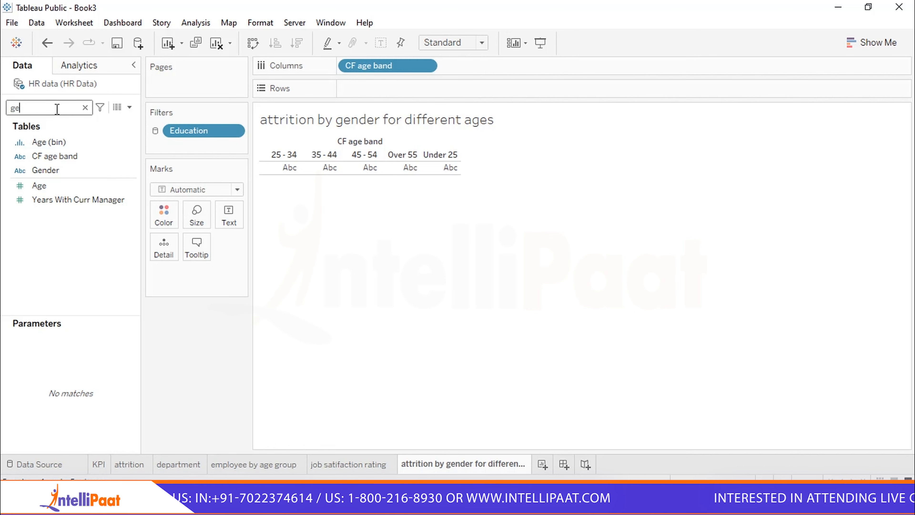
pyautogui.click(31, 172)
pyautogui.moveTo(31, 175); pyautogui.dragTo(153, 205)
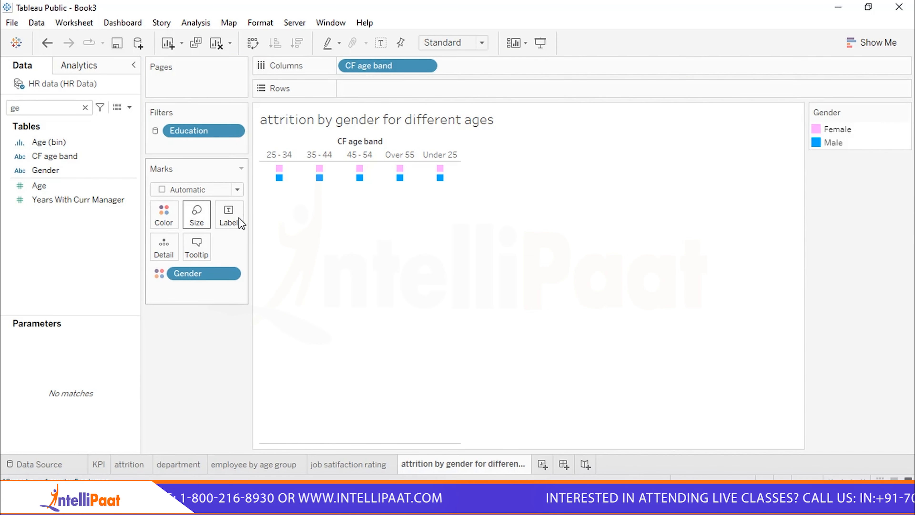
pyautogui.click(235, 191)
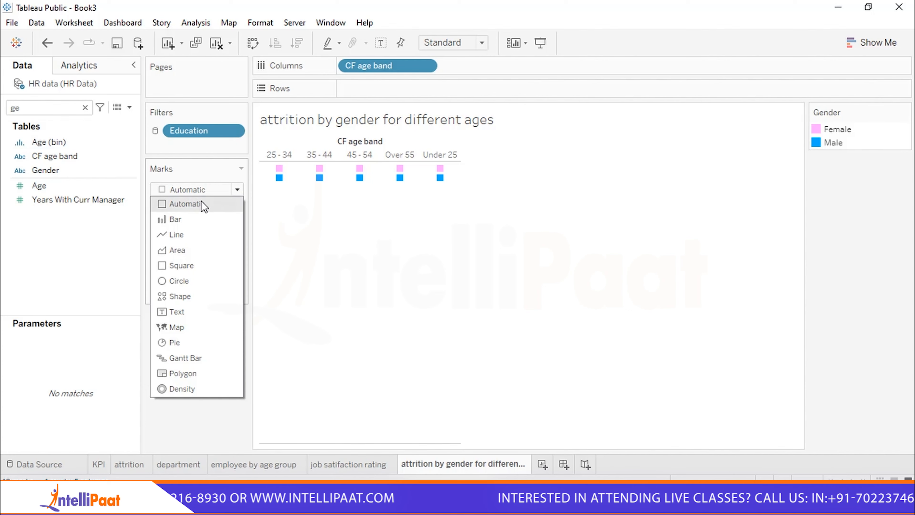
pyautogui.click(190, 345)
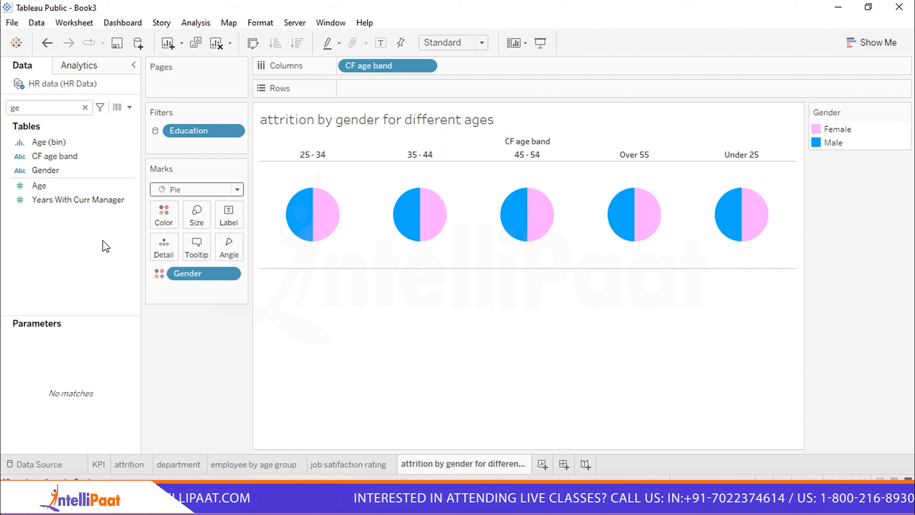
# - Try to assign the Attrition dimension to the pies' Angle, and undo it
pyautogui.click(85, 108)
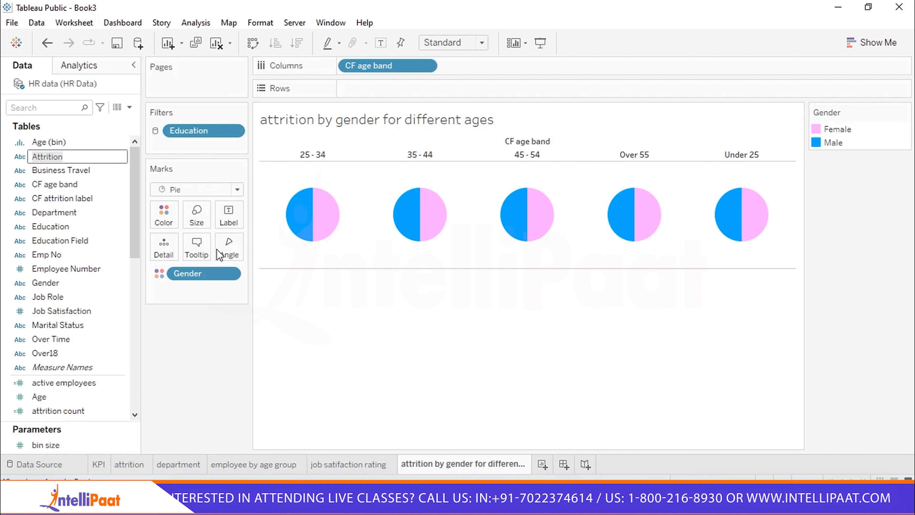
pyautogui.click(52, 158)
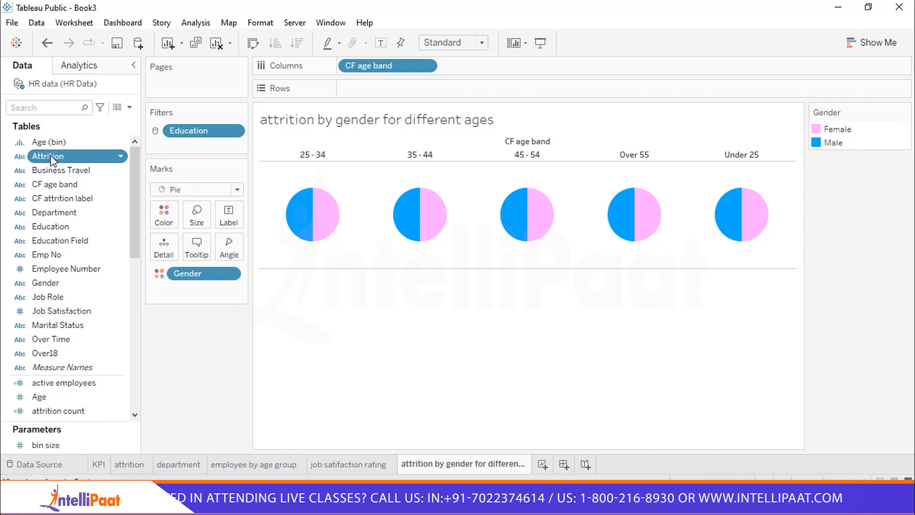
pyautogui.moveTo(39, 160); pyautogui.dragTo(229, 244)
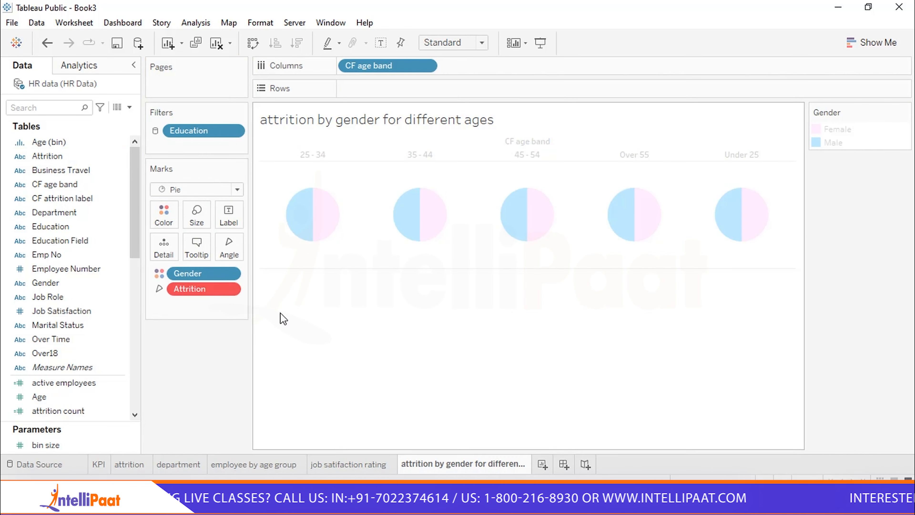
pyautogui.hotkey('ctrl', 'z')
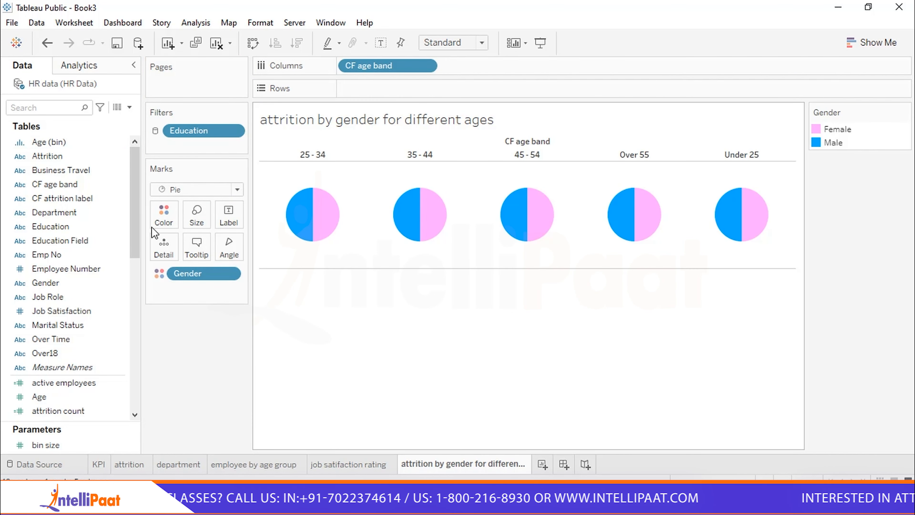
# - Search the data fields for "att" and assign attrition count to the pies' Angle
pyautogui.click(55, 101)
pyautogui.write('att')
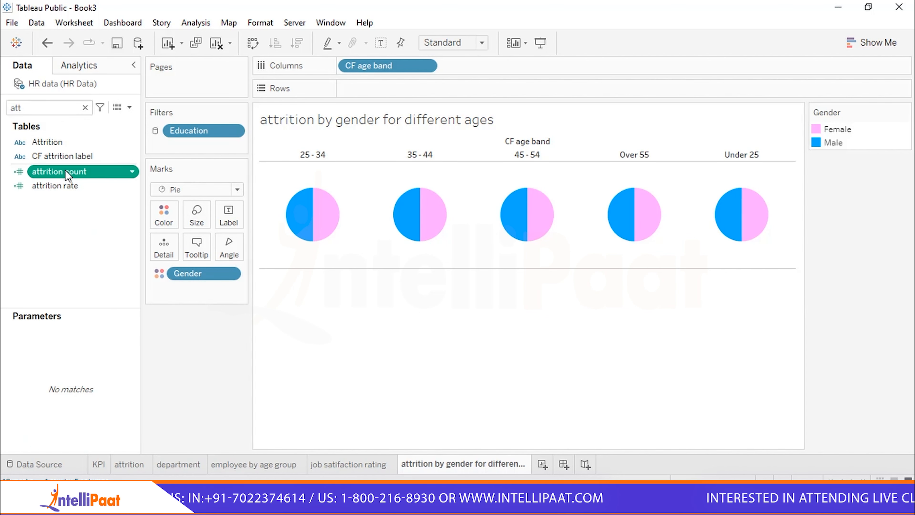
pyautogui.moveTo(67, 172); pyautogui.dragTo(228, 247)
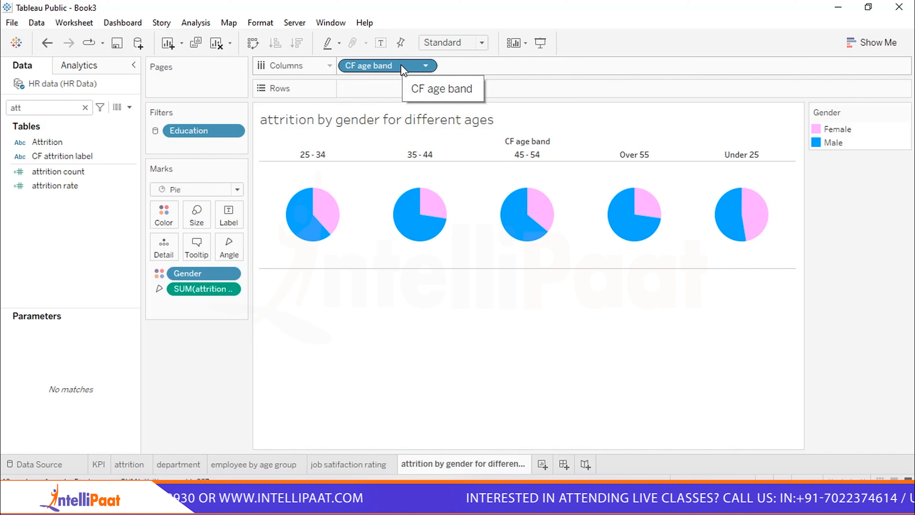
# - Try duplicating CF age band on Columns, and remove the duplicate
pyautogui.moveTo(401, 65); pyautogui.dragTo(515, 74)
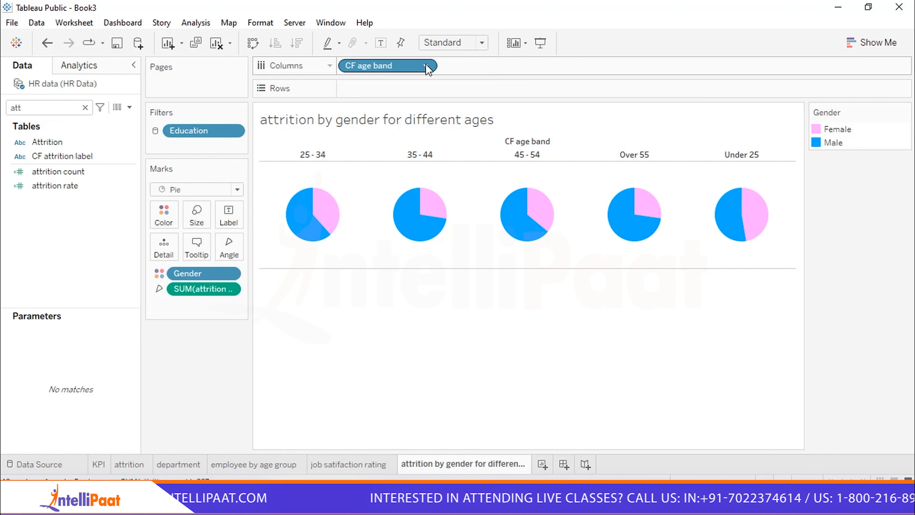
pyautogui.moveTo(416, 71); pyautogui.dragTo(530, 69)
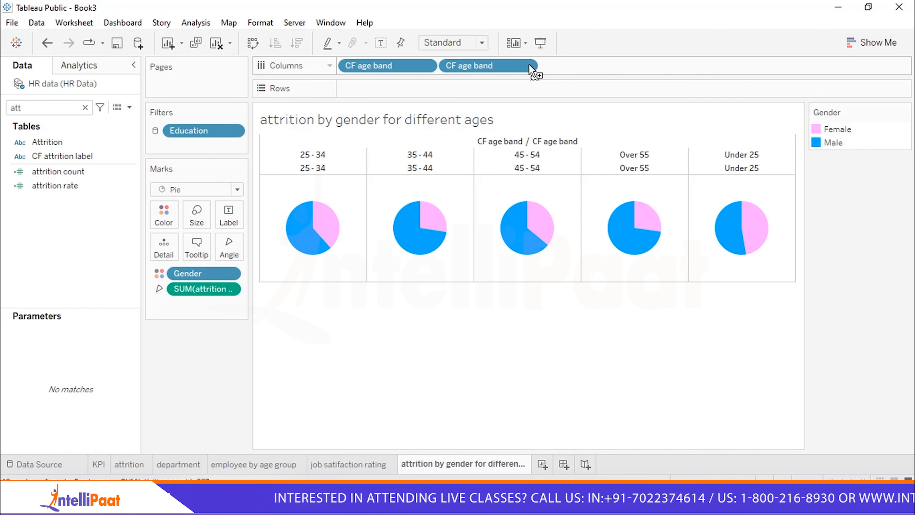
pyautogui.click(527, 66)
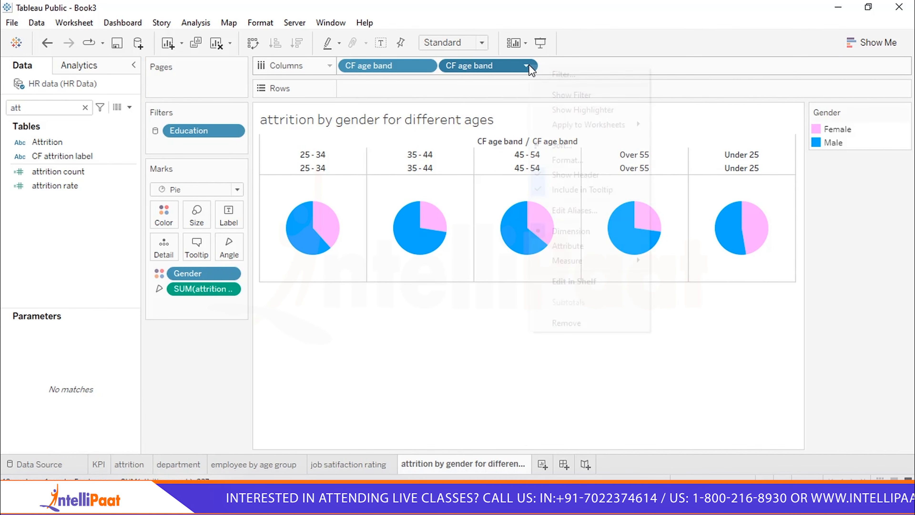
pyautogui.click(567, 323)
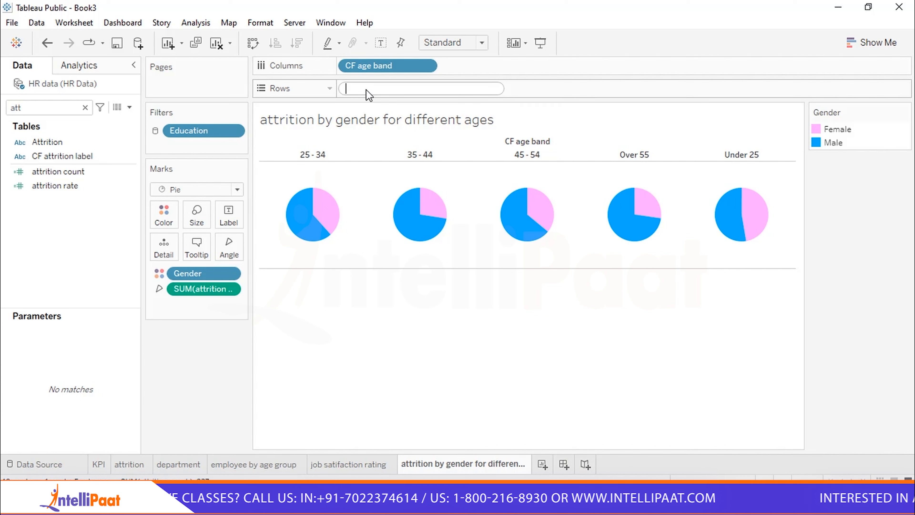
# - Add the ad hoc calculation min (1) to Rows and duplicate it beside the original
pyautogui.write('min9')
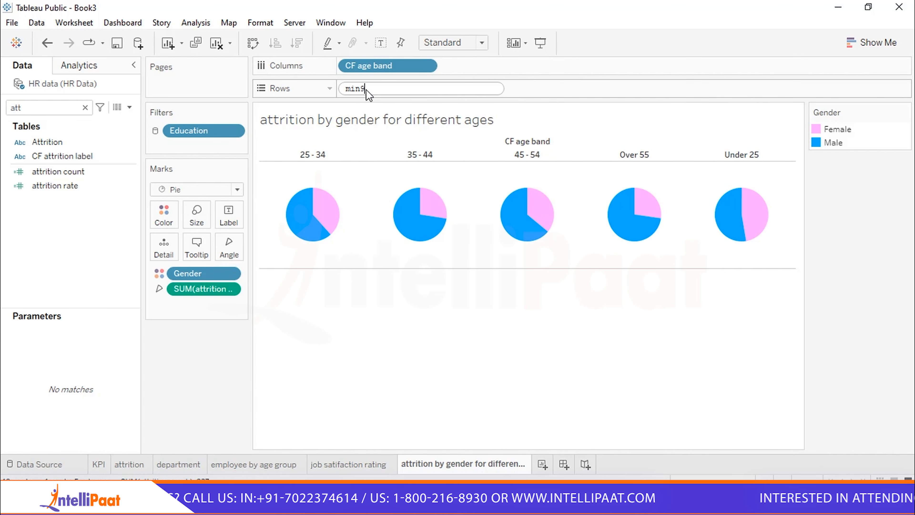
pyautogui.press('BackSpace')
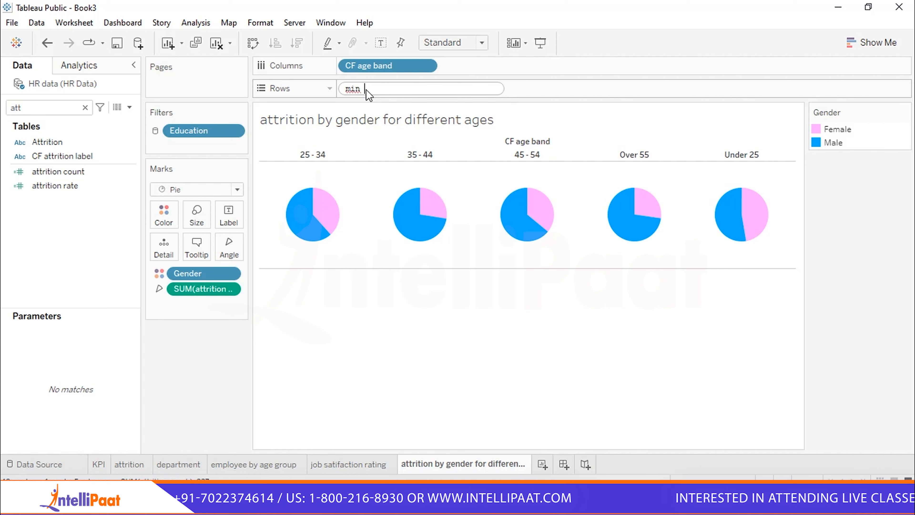
pyautogui.write('(')
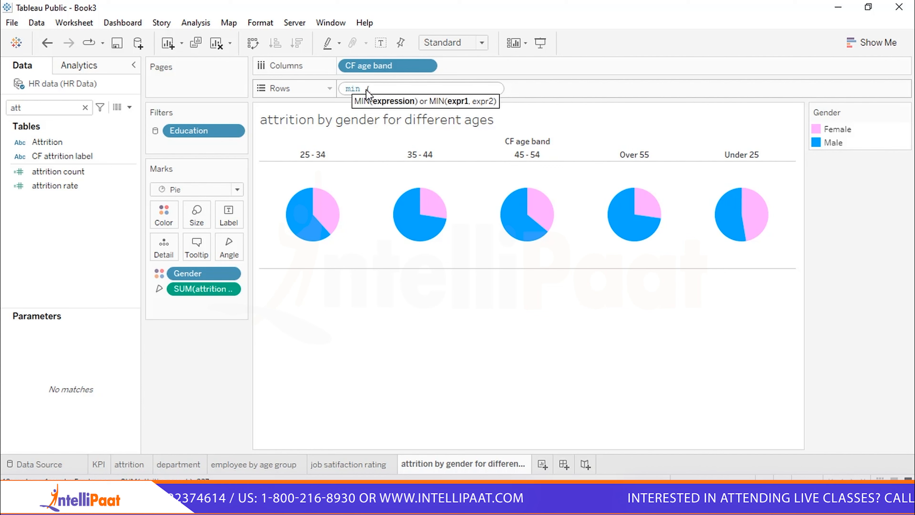
pyautogui.write('1)')
pyautogui.press('Return')
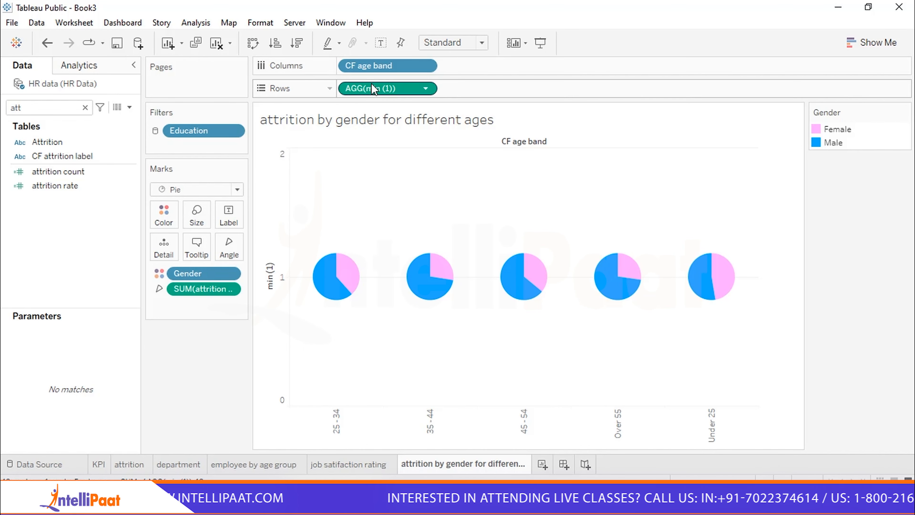
pyautogui.moveTo(371, 86); pyautogui.dragTo(478, 87)
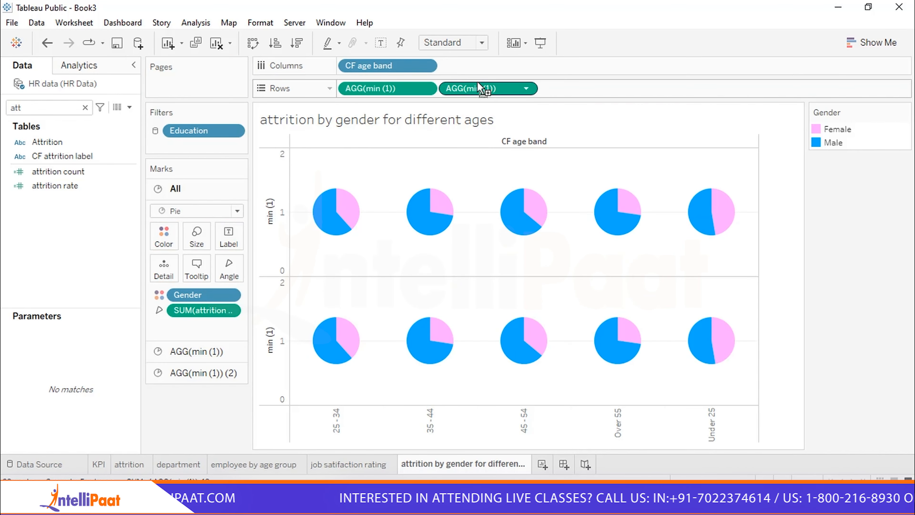
pyautogui.rightClick(333, 424)
pyautogui.click(371, 327)
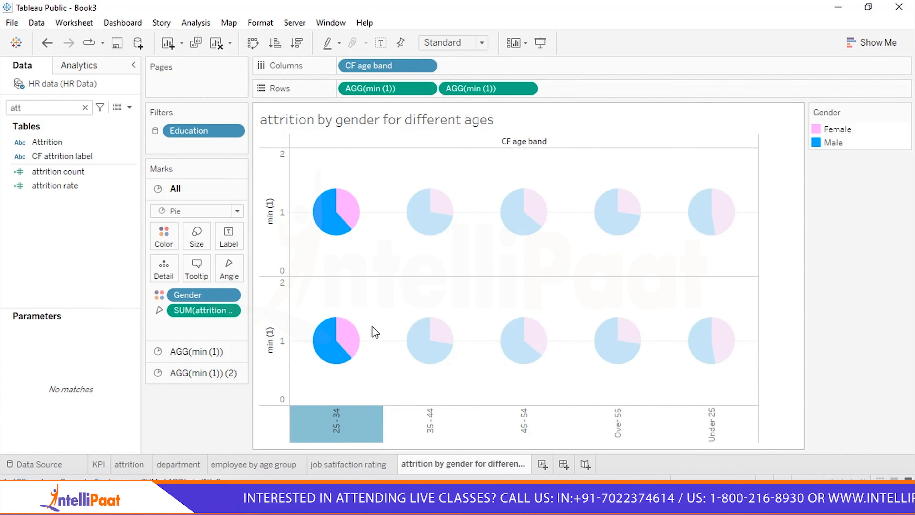
pyautogui.hotkey('ctrl', 'z')
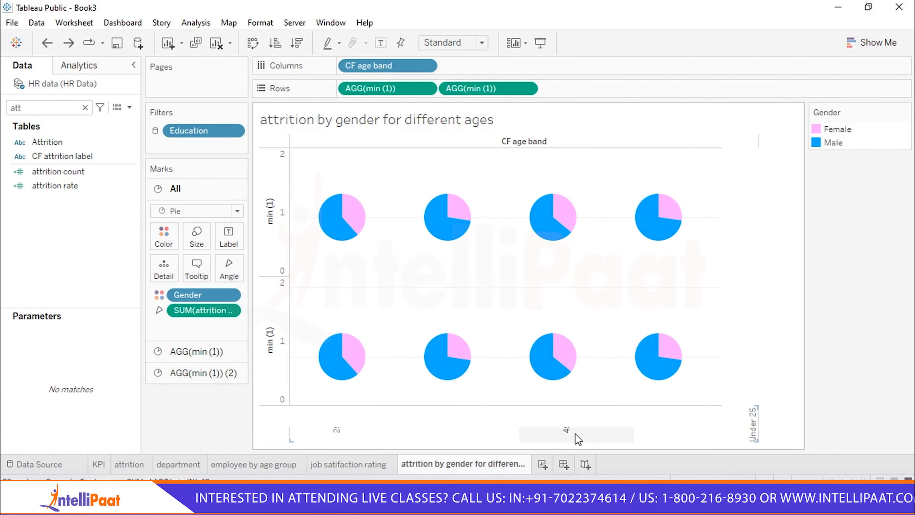
# - Hide the min (1) axis header in the view
pyautogui.rightClick(272, 335)
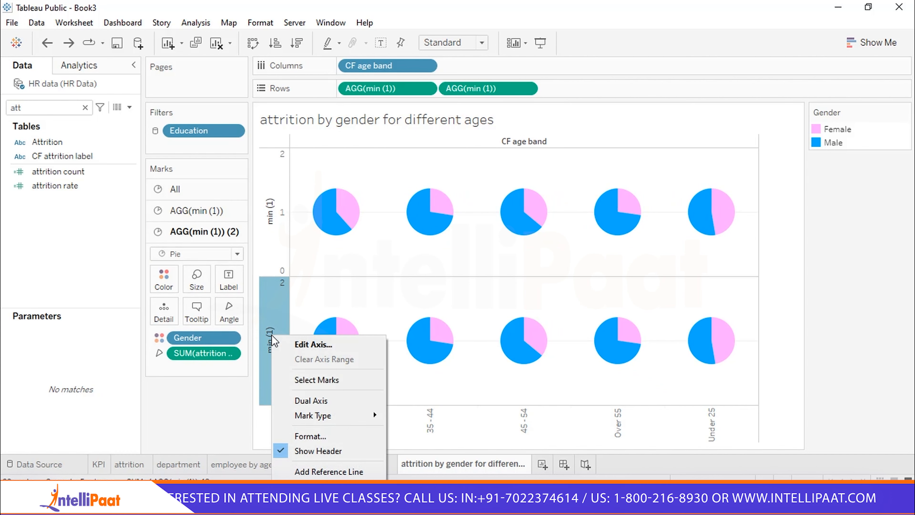
pyautogui.click(318, 450)
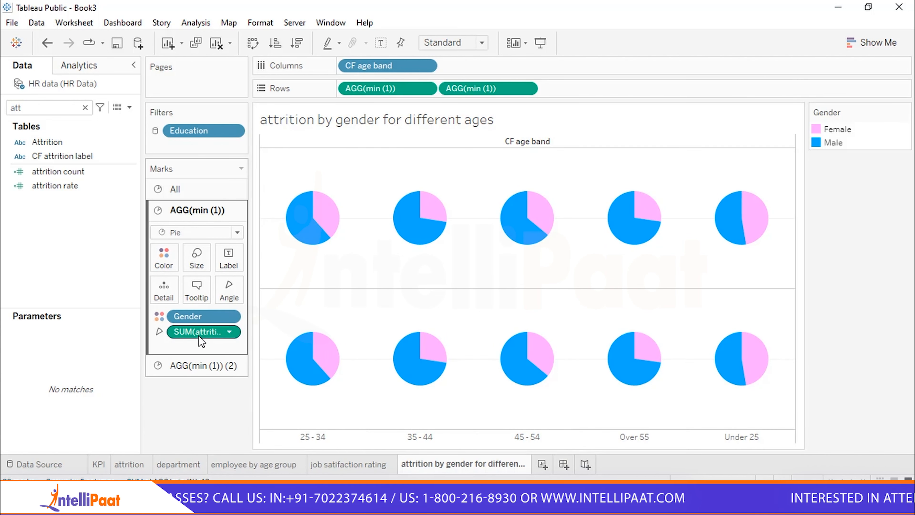
# - Remove Gender from the marks of the second min (1) measure
pyautogui.click(195, 361)
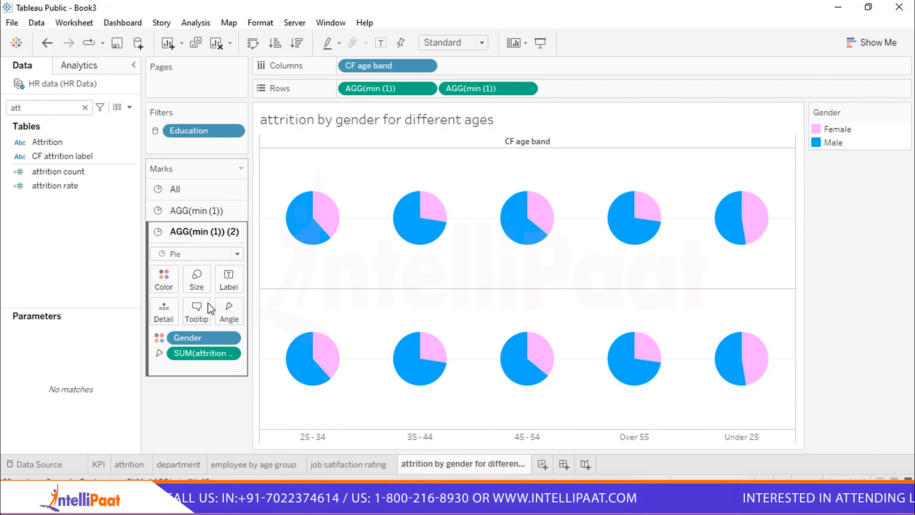
pyautogui.rightClick(189, 338)
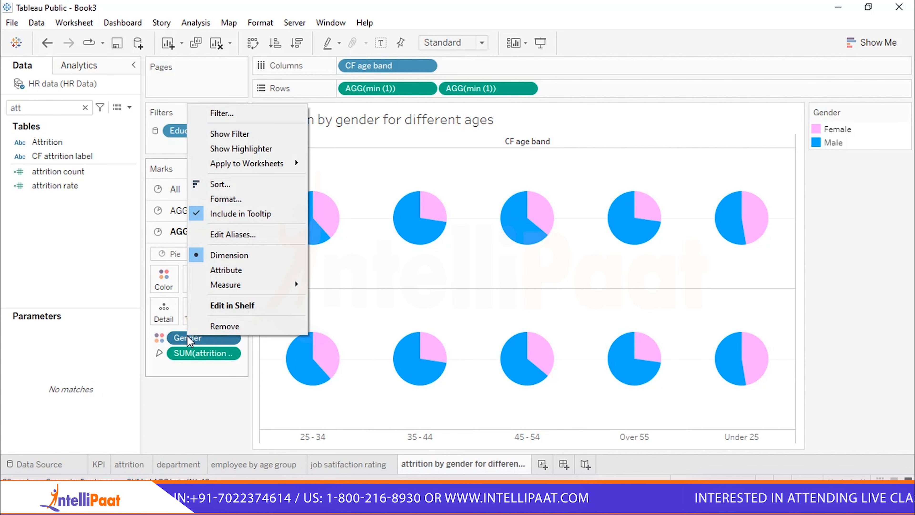
pyautogui.click(230, 325)
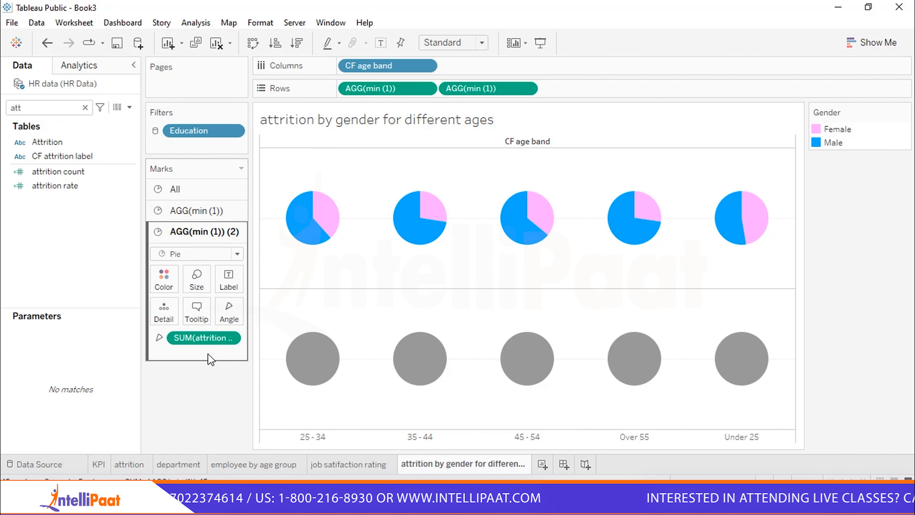
pyautogui.rightClick(206, 343)
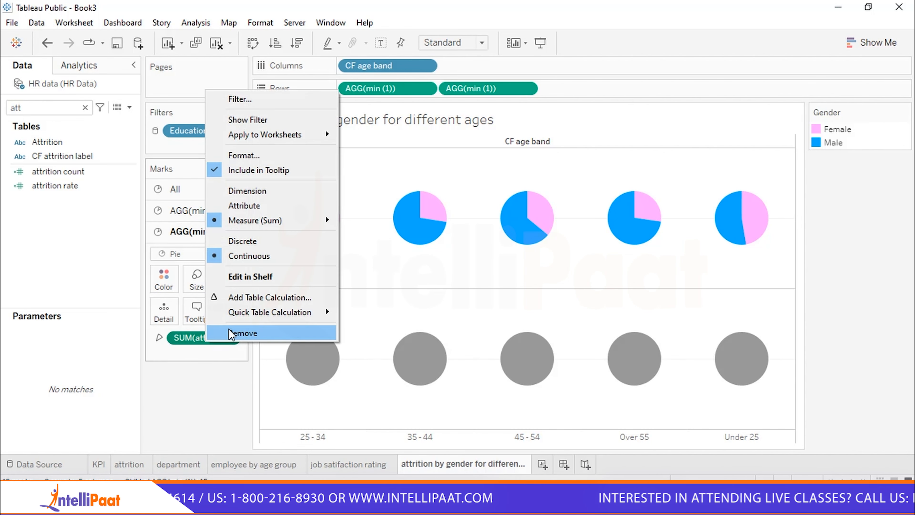
pyautogui.click(176, 428)
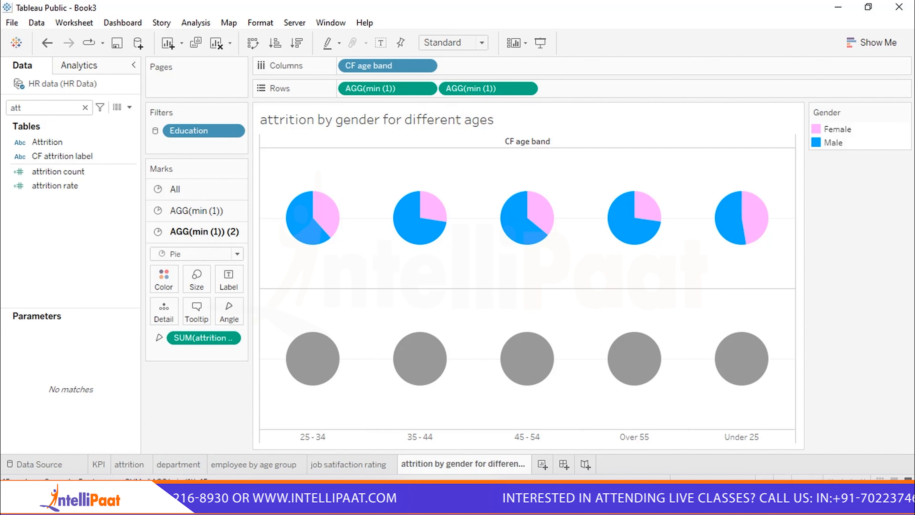
# - Turn the second min (1) measure on Rows into a dual axis with the first
pyautogui.rightClick(371, 255)
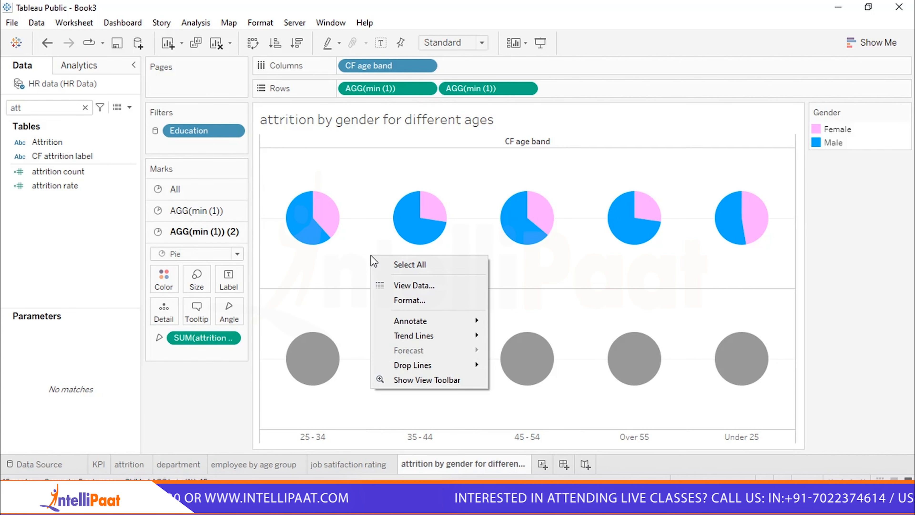
pyautogui.press('Escape')
pyautogui.rightClick(315, 213)
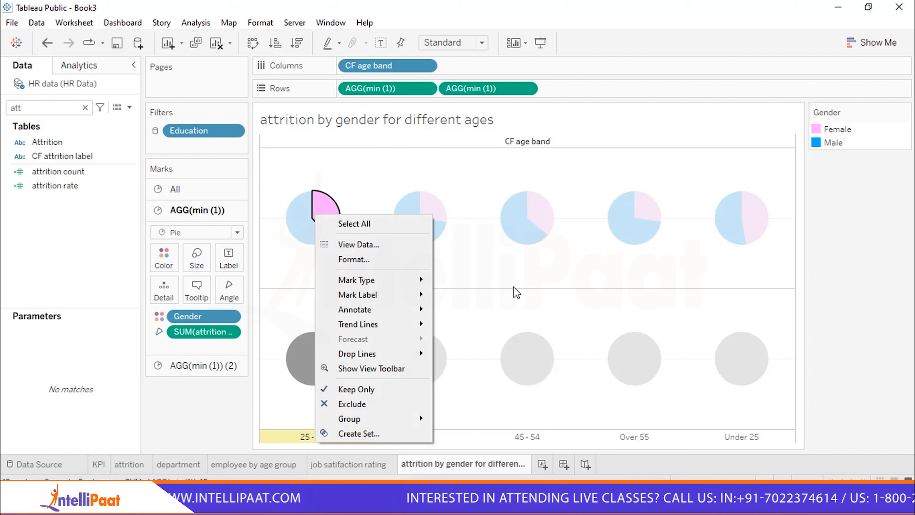
pyautogui.click(480, 198)
pyautogui.rightClick(464, 93)
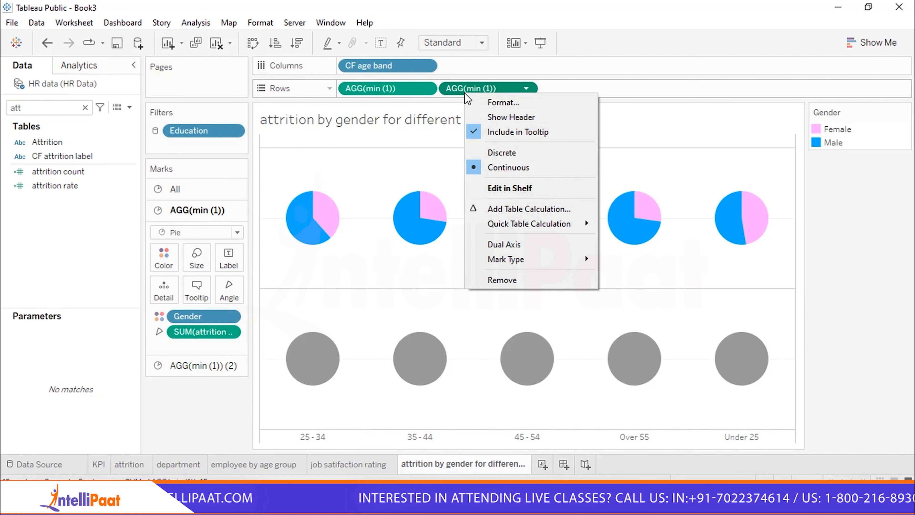
pyautogui.click(501, 244)
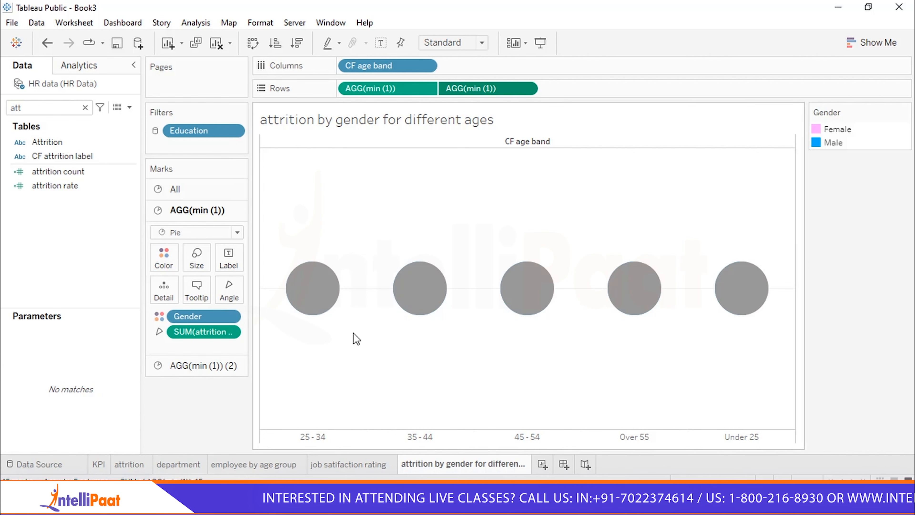
# - Enlarge the first min (1) measure's gender pies so they form rings around the grey circles
pyautogui.click(202, 264)
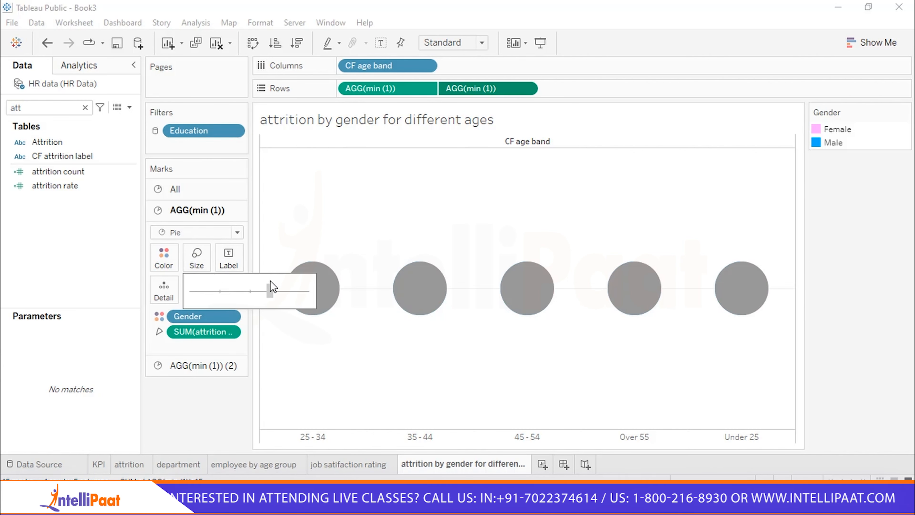
pyautogui.moveTo(270, 282); pyautogui.dragTo(250, 292)
pyautogui.click(205, 365)
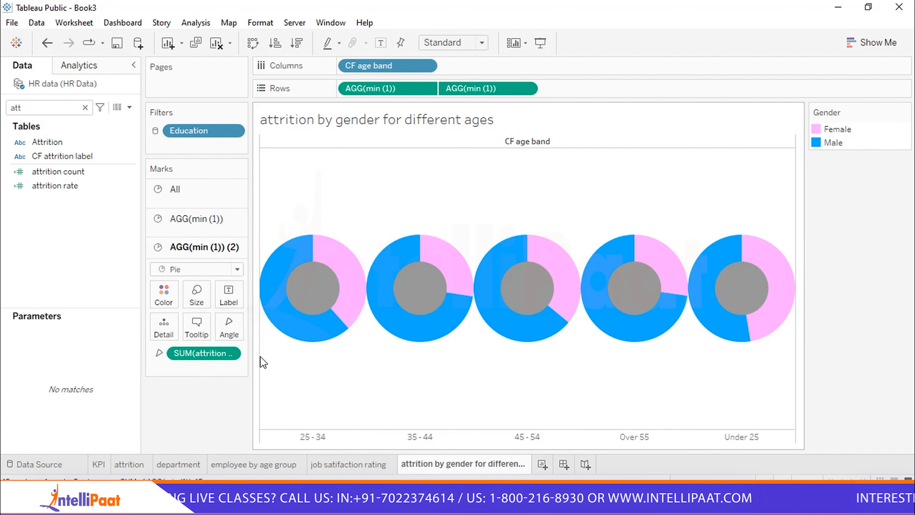
# - Shrink the grey centre circles of the second min (1) measure and the gender pies of the first, making smaller donuts
pyautogui.click(197, 282)
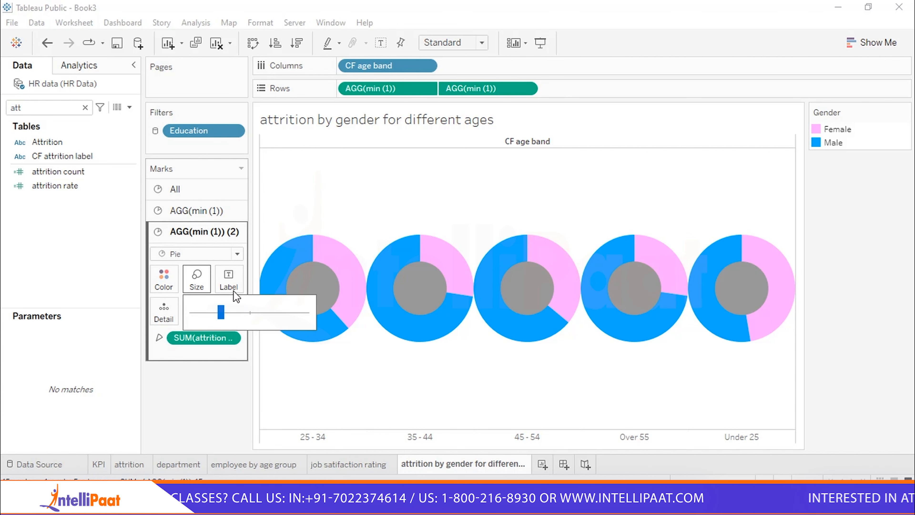
pyautogui.moveTo(209, 312); pyautogui.dragTo(203, 313)
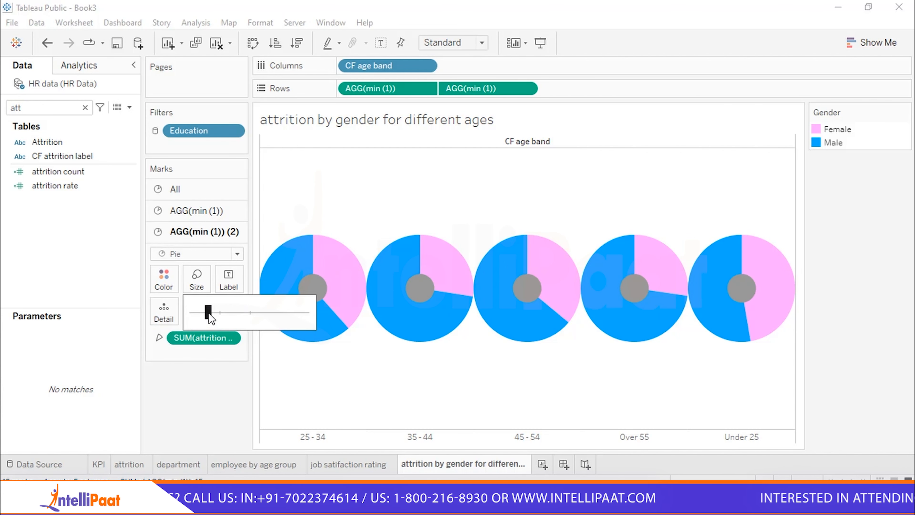
pyautogui.click(192, 202)
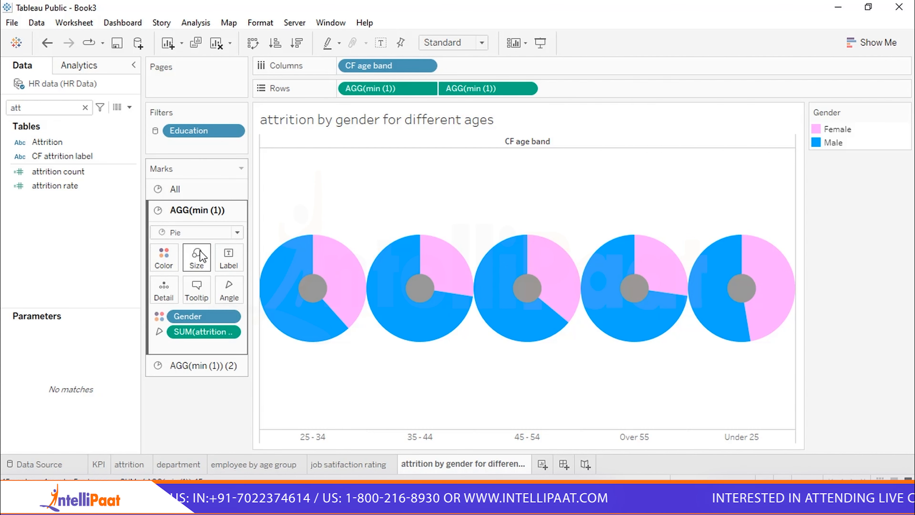
pyautogui.click(197, 257)
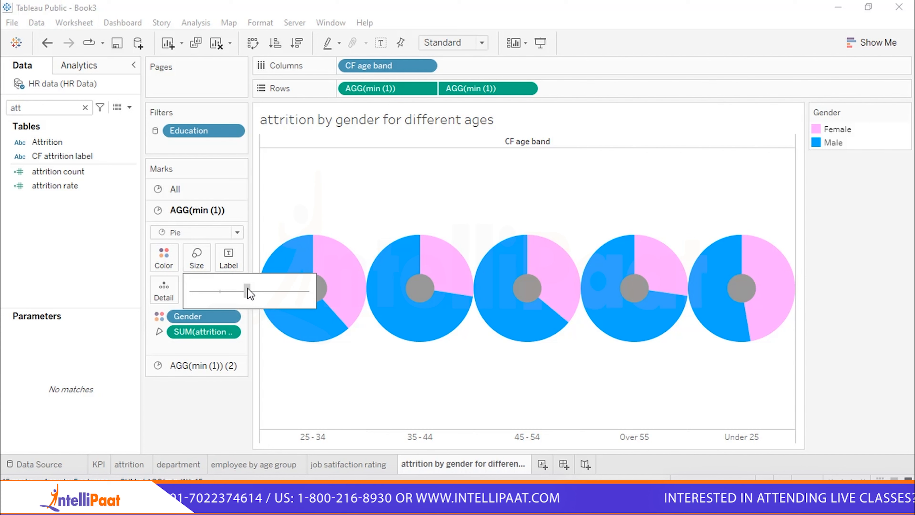
pyautogui.moveTo(236, 291); pyautogui.dragTo(231, 296)
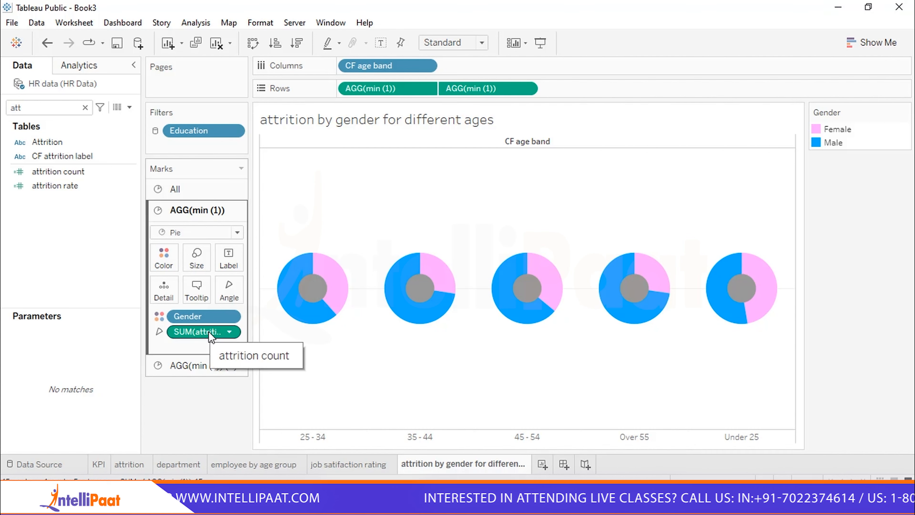
# - Label the gender slices of the first min (1) measure with attrition count, calculated as percent of total
pyautogui.moveTo(211, 337); pyautogui.dragTo(228, 253)
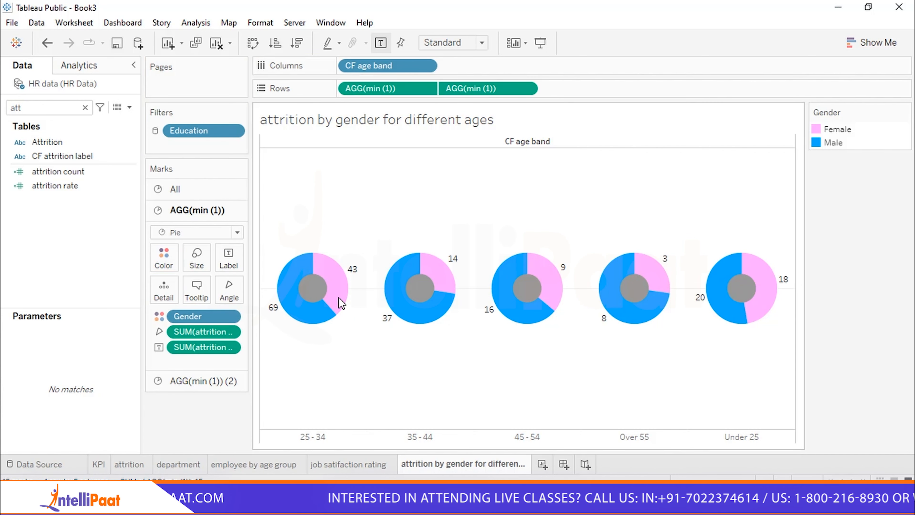
pyautogui.moveTo(356, 272)
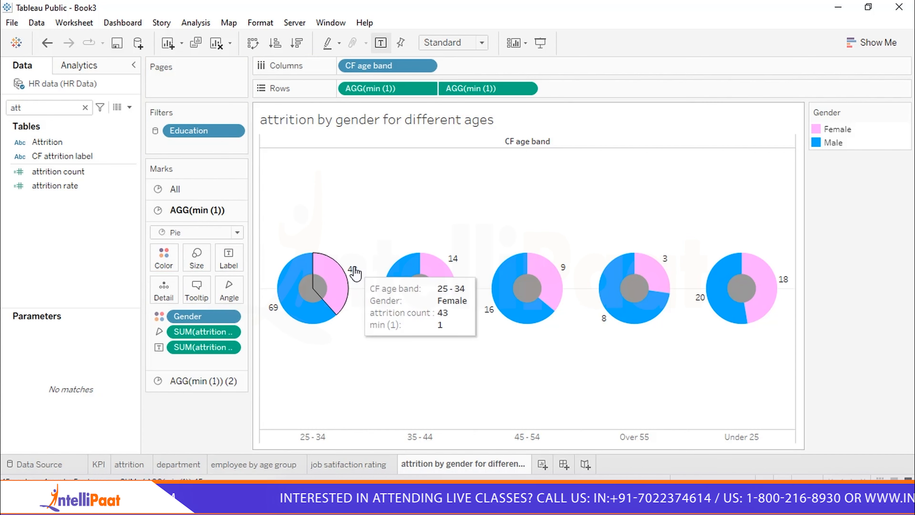
pyautogui.rightClick(216, 347)
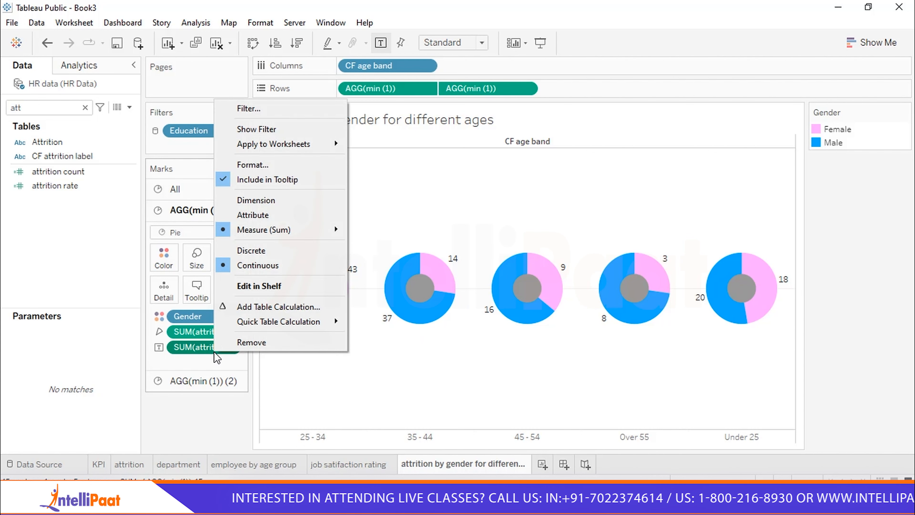
pyautogui.moveTo(302, 323)
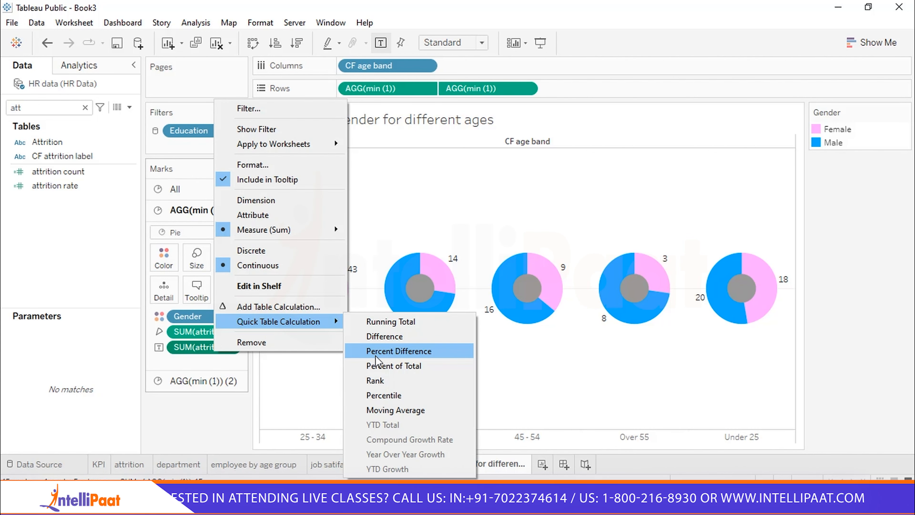
pyautogui.click(376, 367)
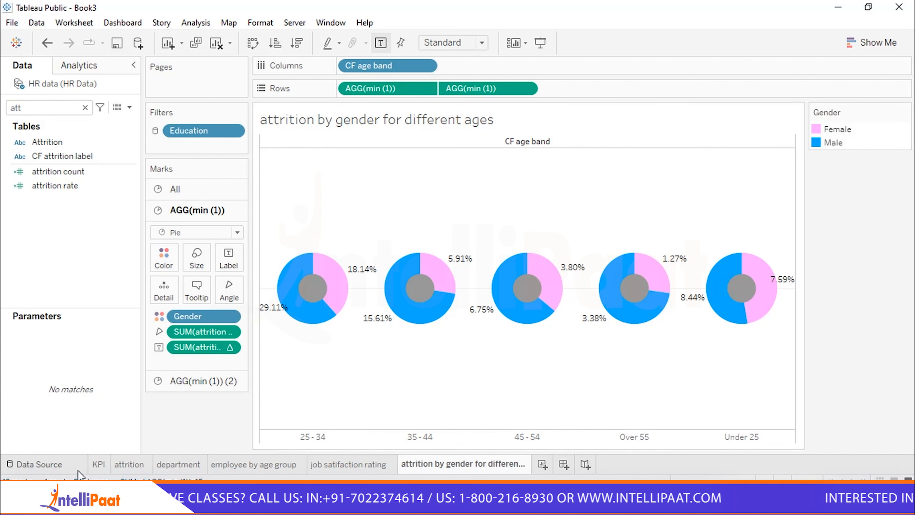
# - Review the finished KPI, attrition, department and job satisfaction rating worksheets
pyautogui.click(100, 467)
pyautogui.click(128, 465)
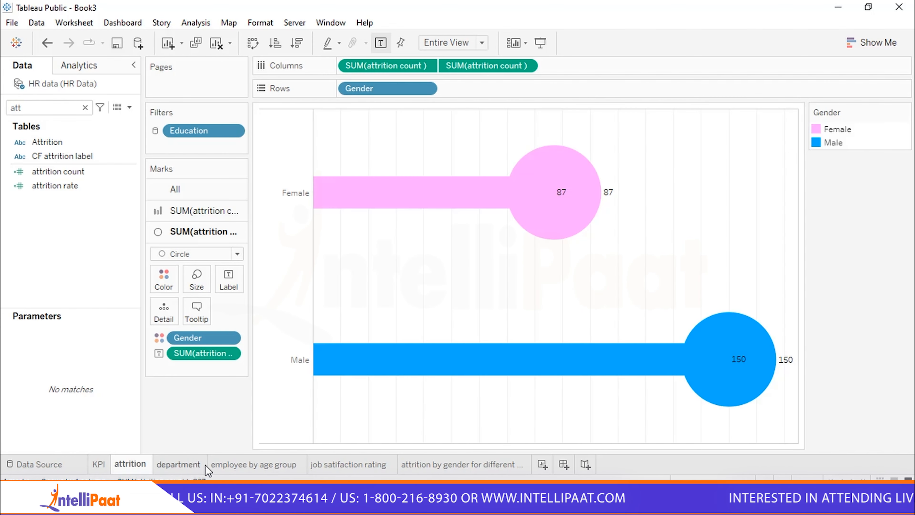
pyautogui.click(181, 464)
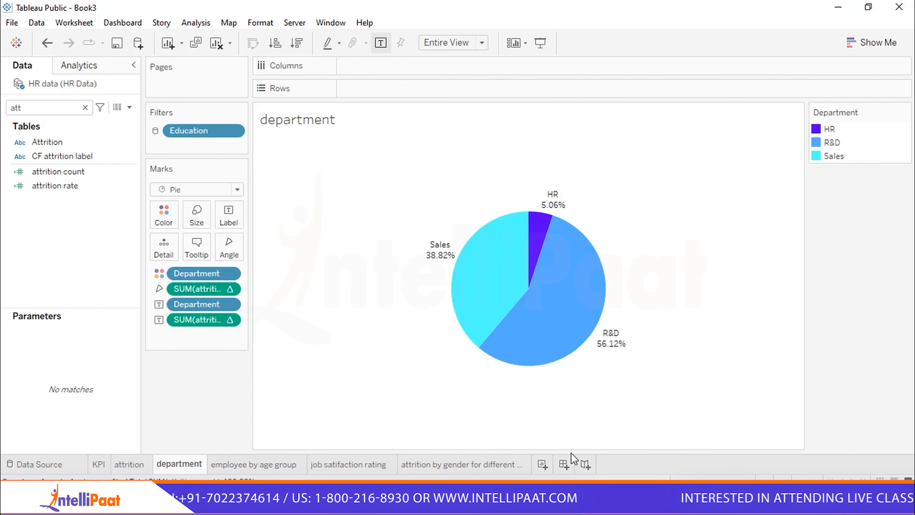
pyautogui.click(371, 464)
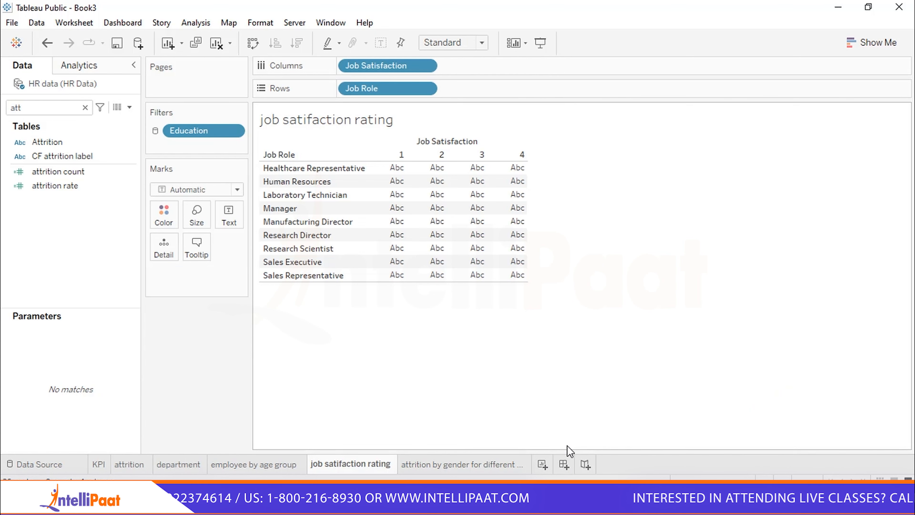
# - Create a new dashboard and set its size to Automatic
pyautogui.click(563, 464)
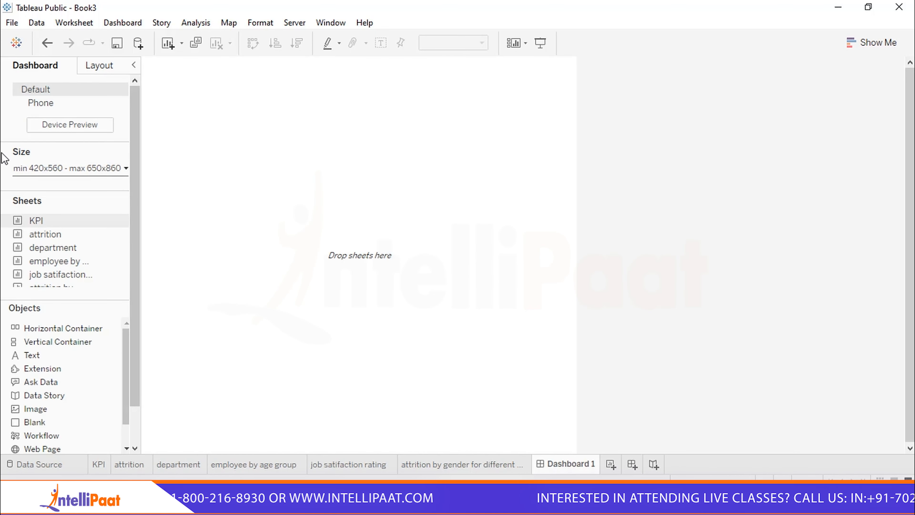
pyautogui.click(40, 171)
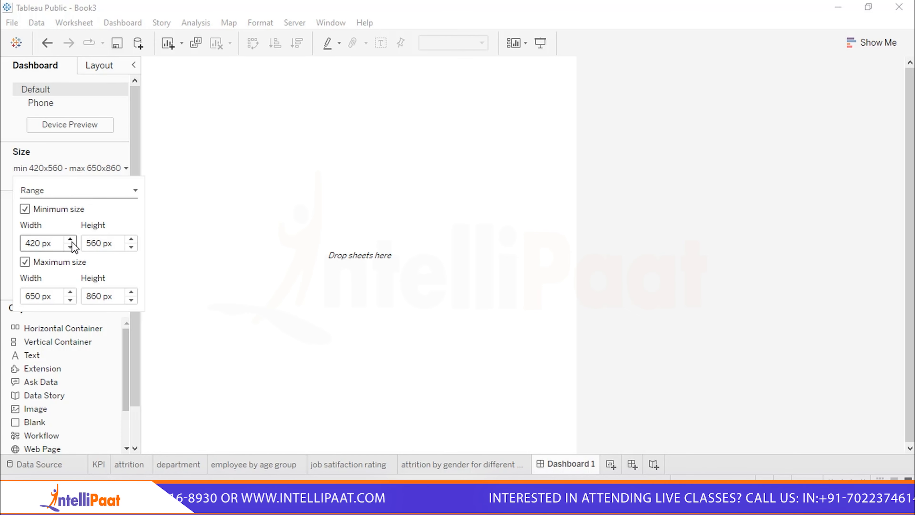
pyautogui.click(133, 191)
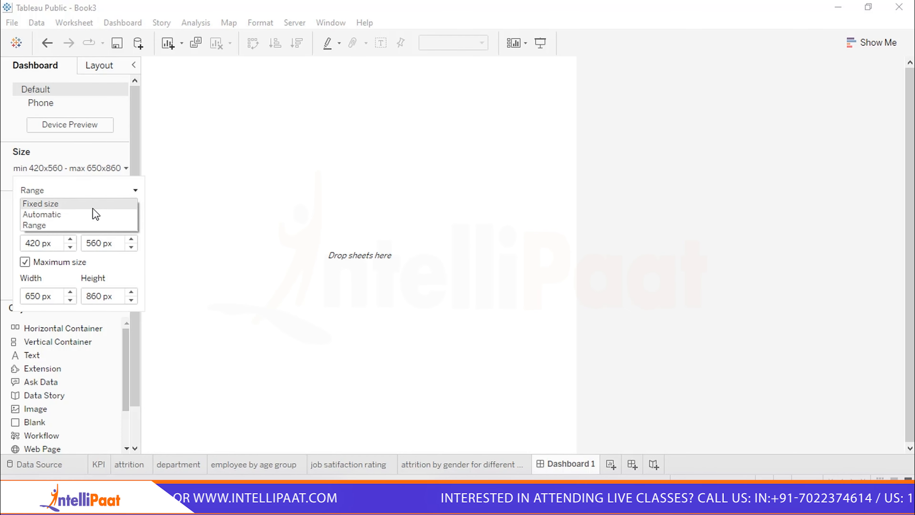
pyautogui.click(74, 215)
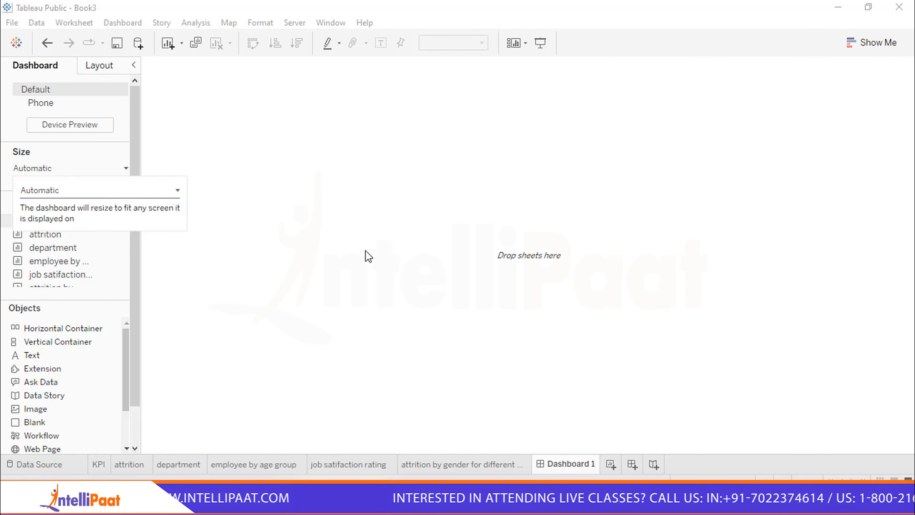
pyautogui.click(180, 235)
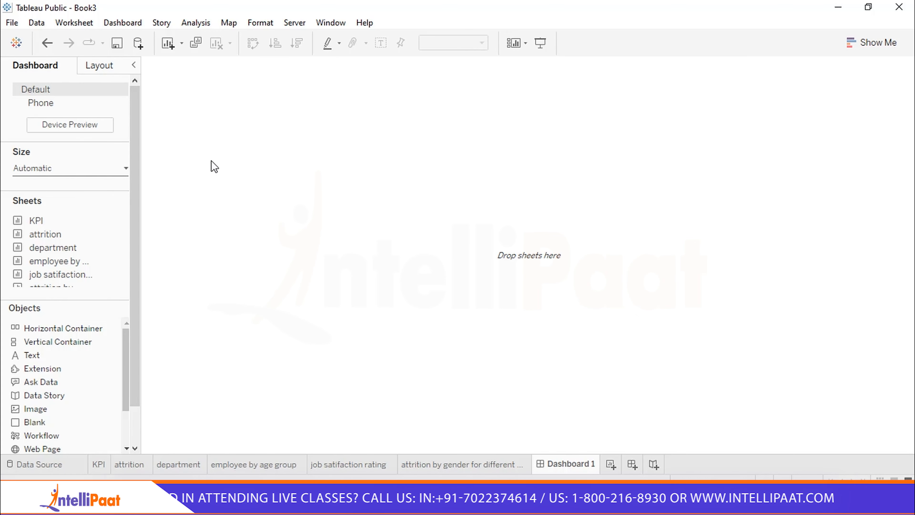
# - Add a tiled image object to the dashboard and insert the plain blue background image file into it
pyautogui.scroll(-2, 78, 196)
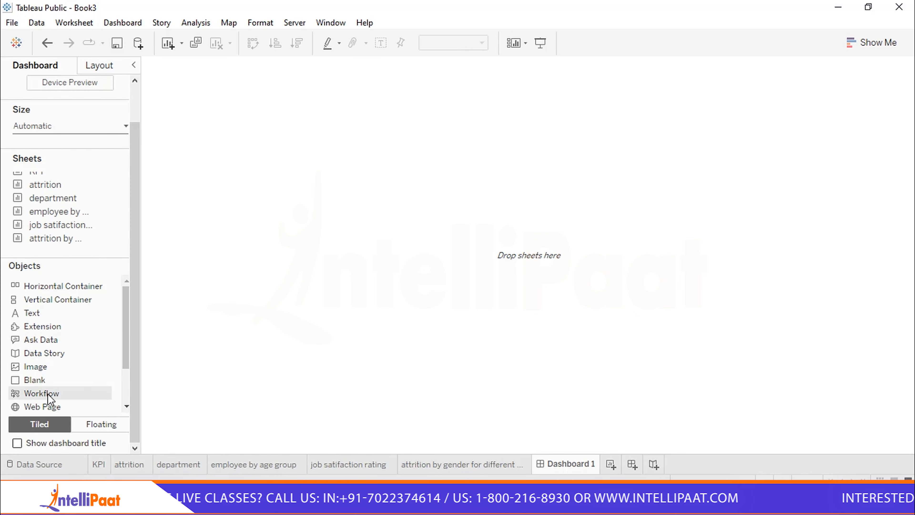
pyautogui.click(36, 367)
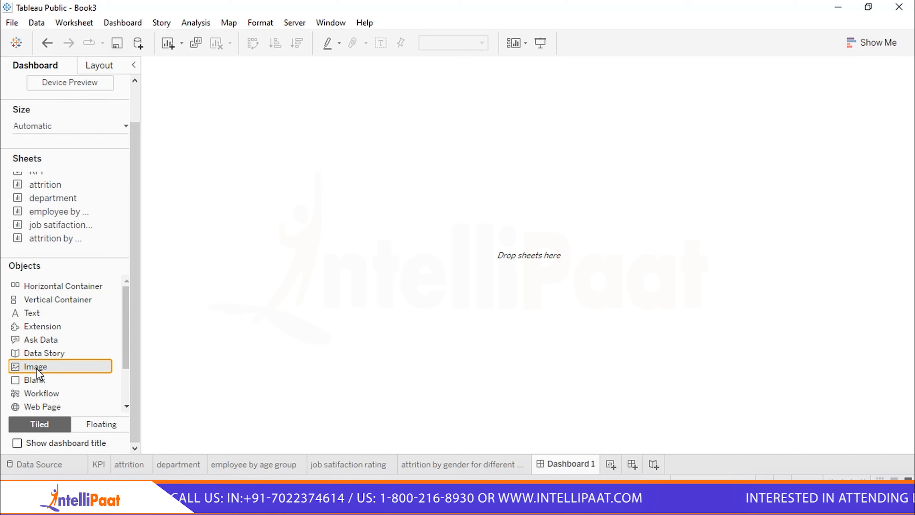
pyautogui.doubleClick(37, 367)
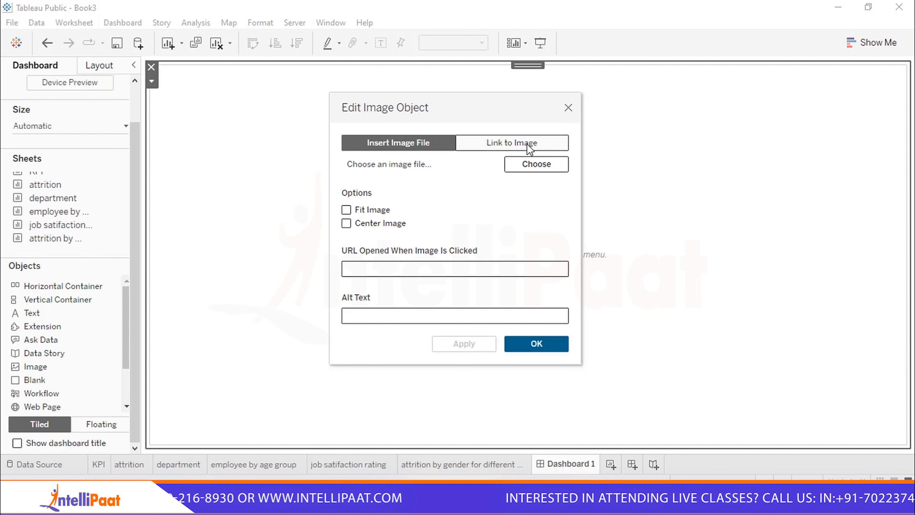
pyautogui.click(534, 164)
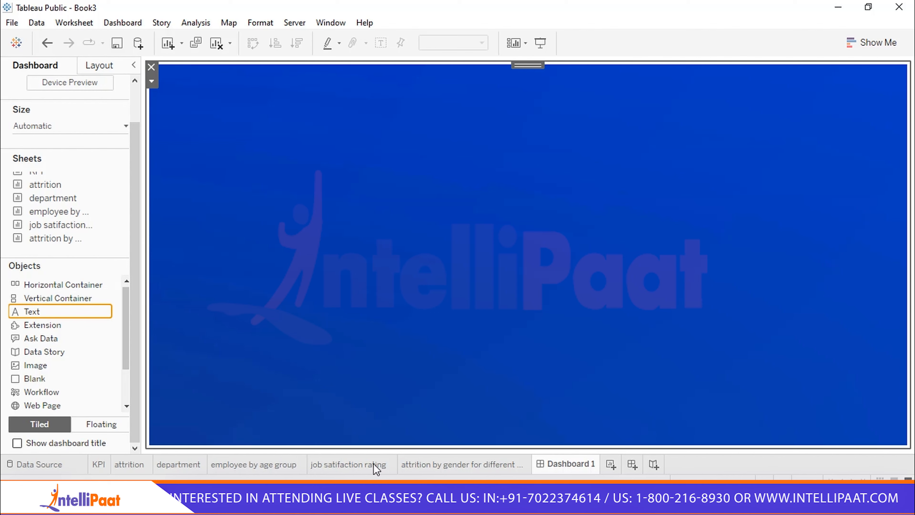
# - Rename the dashboard as HR Analytics Dashboard
pyautogui.doubleClick(585, 464)
pyautogui.press('BackSpace')
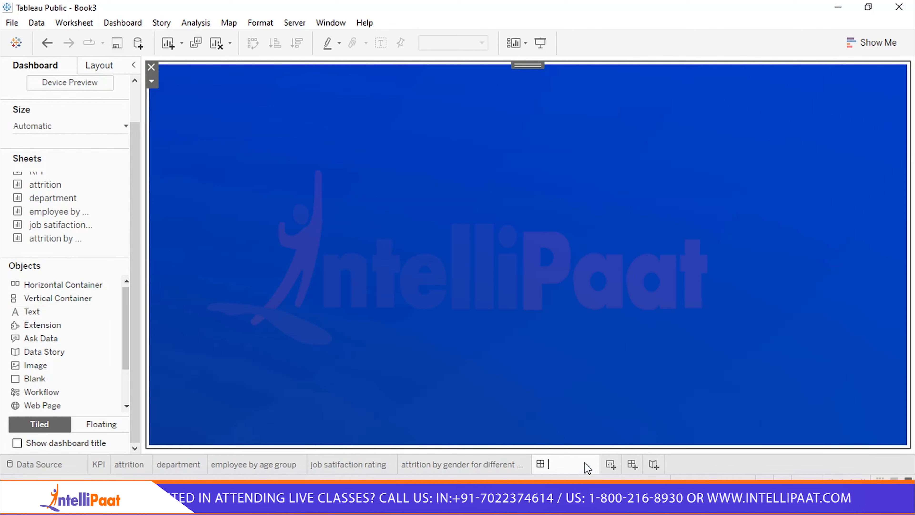
pyautogui.write('H')
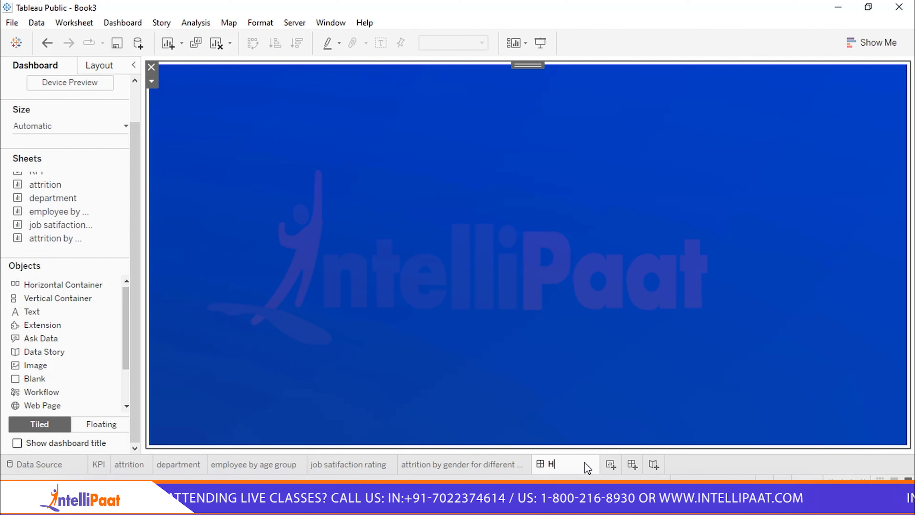
pyautogui.write('R Aan')
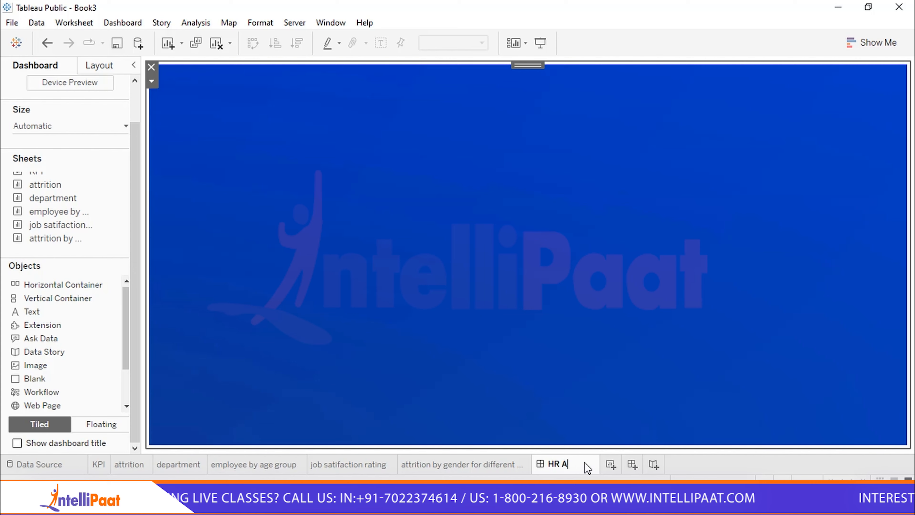
pyautogui.press('BackSpace')
pyautogui.press('BackSpace')
pyautogui.write('na')
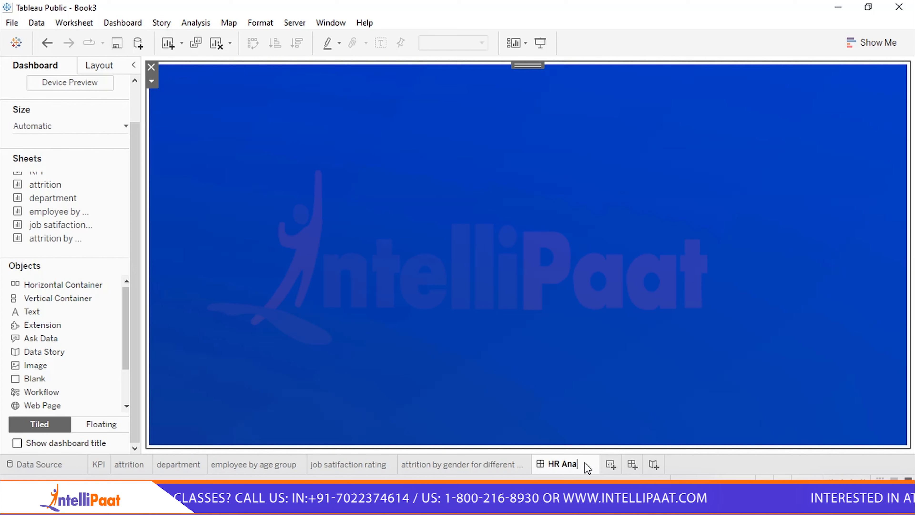
pyautogui.write('lytics')
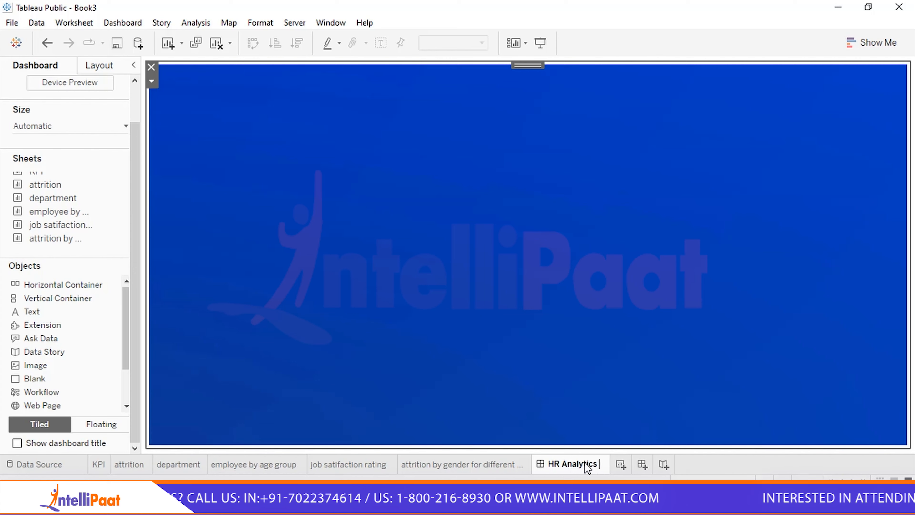
pyautogui.write(' D')
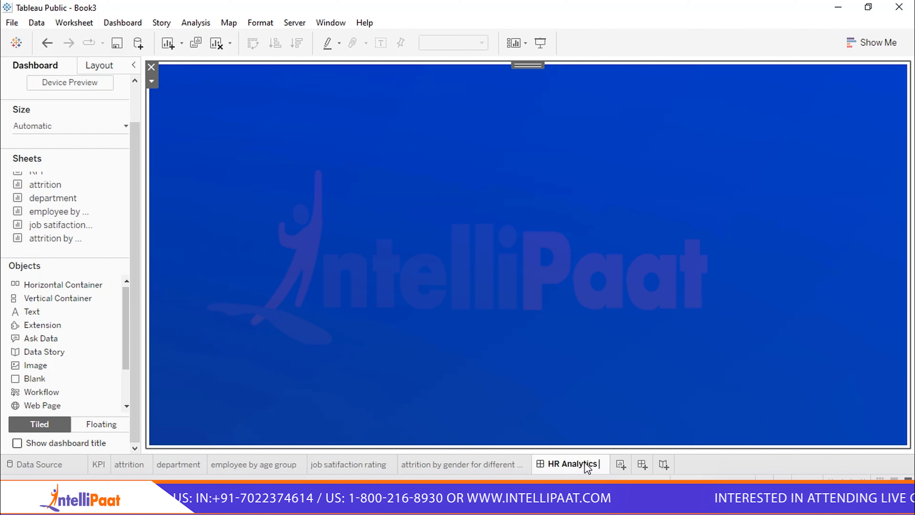
pyautogui.write('ashboard')
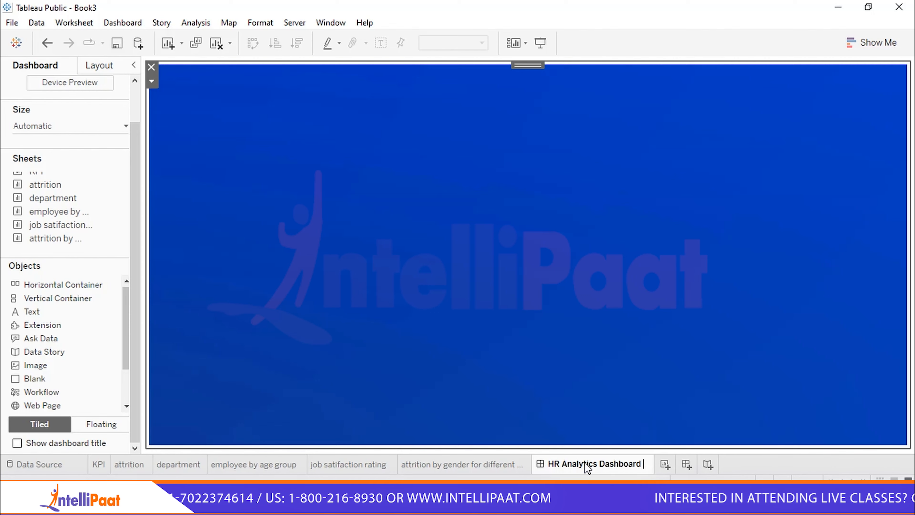
pyautogui.click(711, 248)
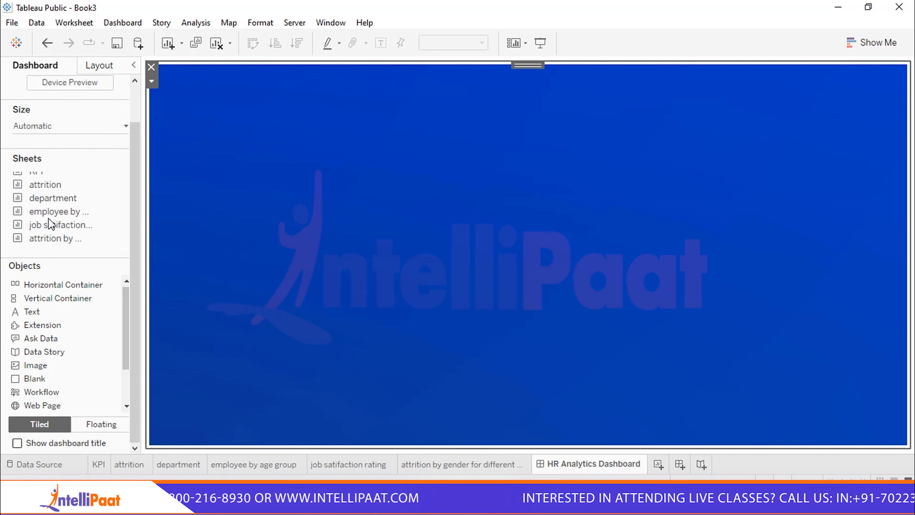
# - Place the KPI sheet on the dashboard to the left of the blue background image and narrow its tile
pyautogui.scroll(2, 38, 202)
pyautogui.moveTo(37, 220); pyautogui.dragTo(255, 193)
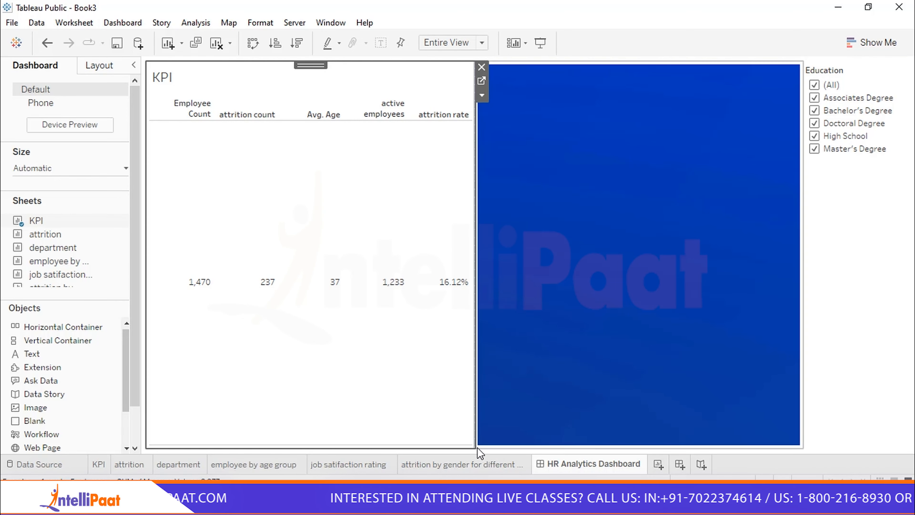
pyautogui.moveTo(474, 445); pyautogui.dragTo(431, 260)
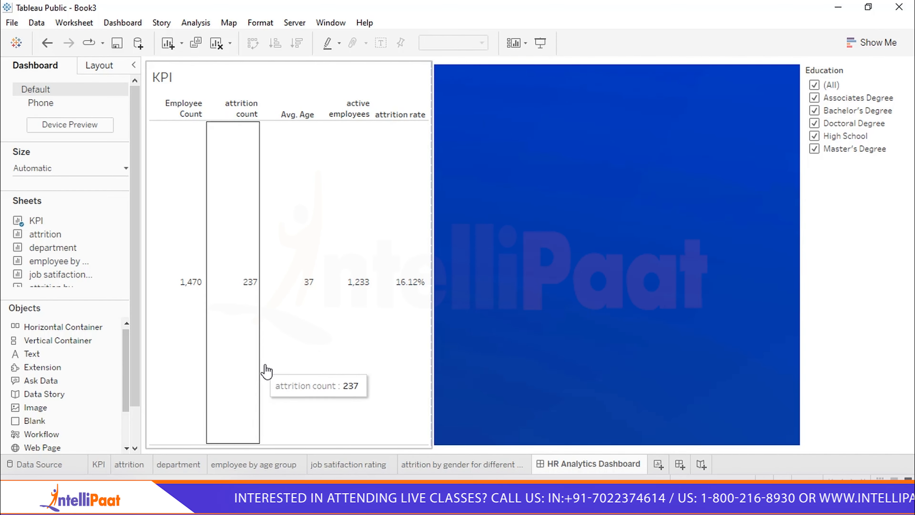
# - Move the floating KPI table up over the blue background, so its edge overlaps the Education filter
pyautogui.click(158, 63)
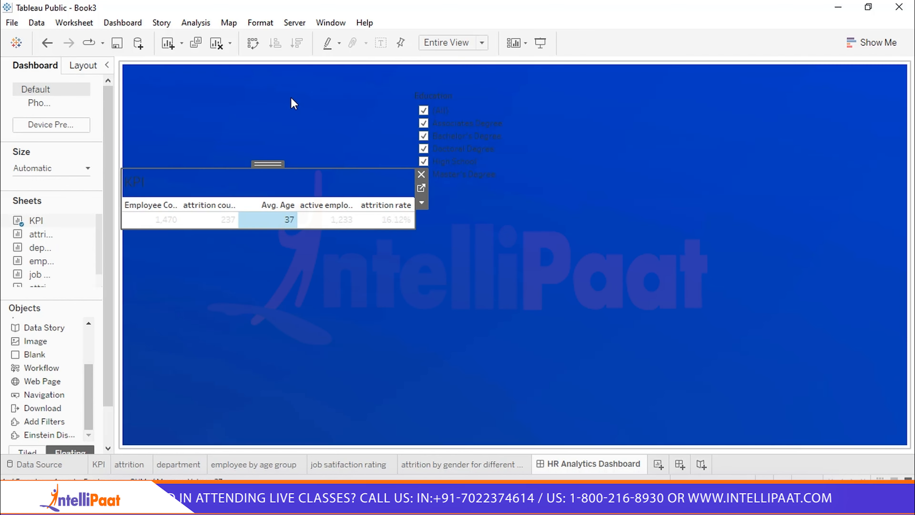
pyautogui.click(265, 220)
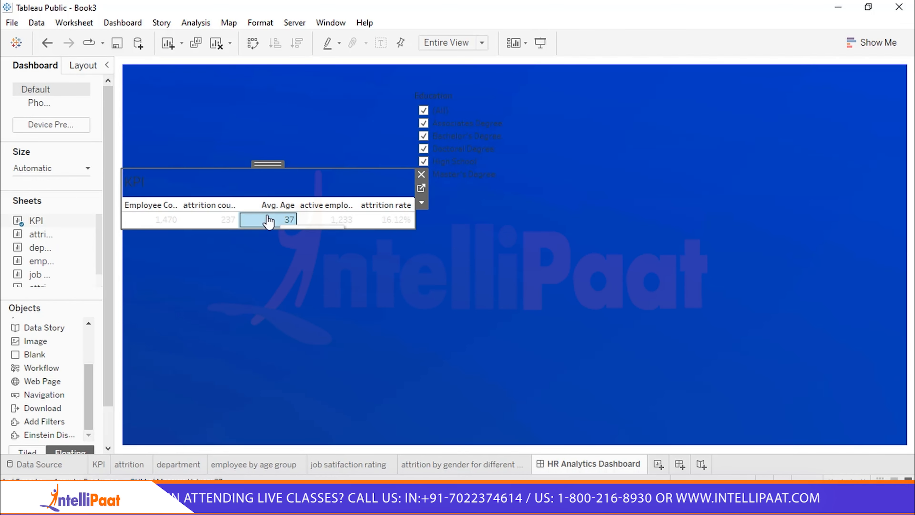
pyautogui.moveTo(272, 163); pyautogui.dragTo(274, 125)
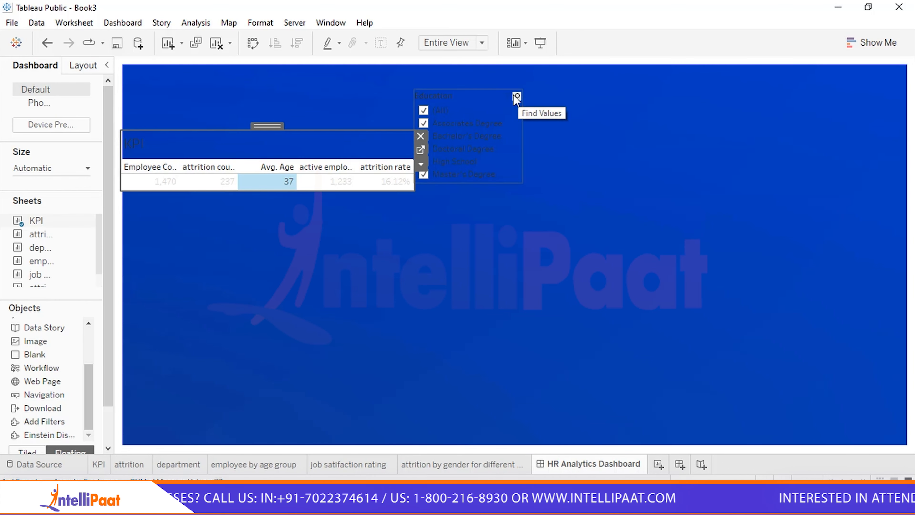
# - Remove the Education filter from the dashboard
pyautogui.click(431, 107)
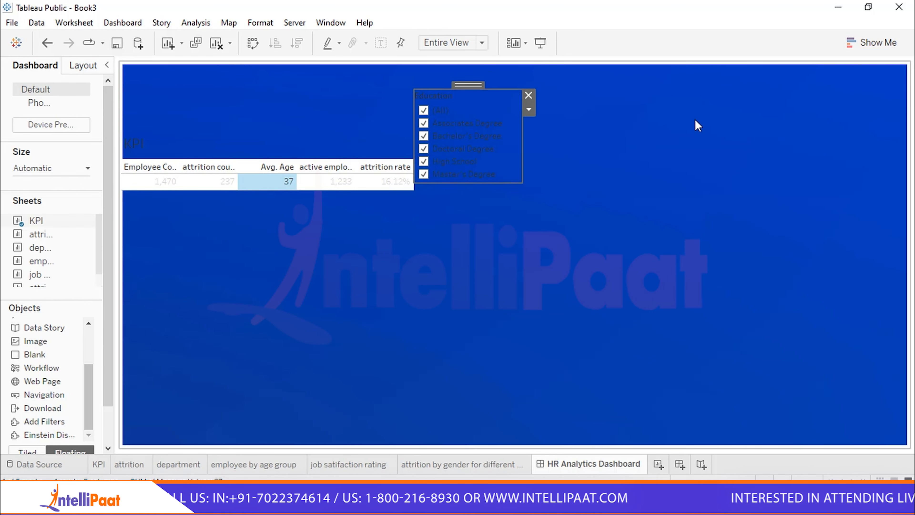
pyautogui.click(528, 95)
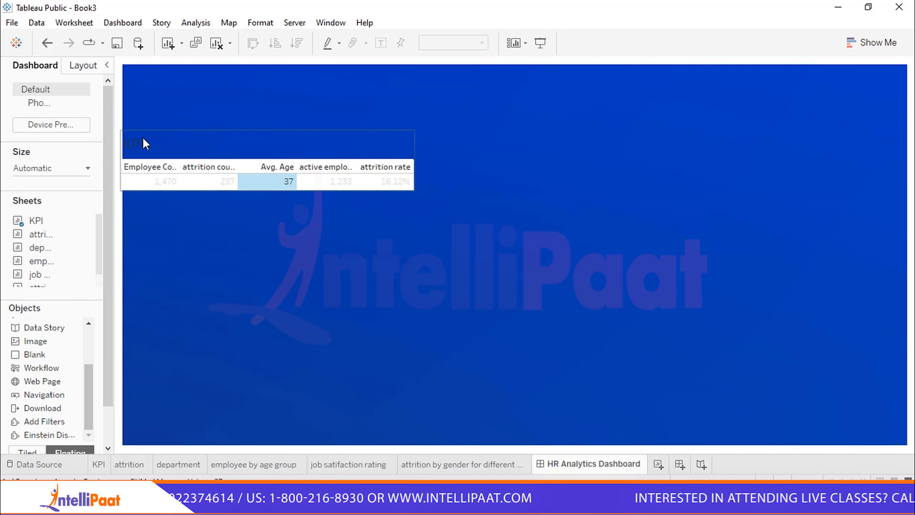
# - Stretch the floating KPI table across the full width of the blue background and make it slightly taller
pyautogui.click(149, 135)
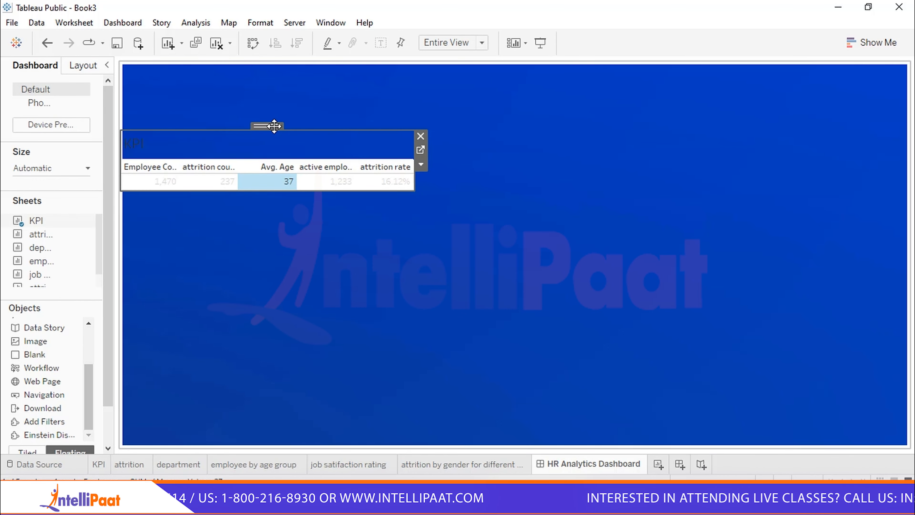
pyautogui.moveTo(274, 126)
pyautogui.mouseDown()
pyautogui.moveTo(288, 139)
pyautogui.moveTo(276, 126)
pyautogui.mouseUp()
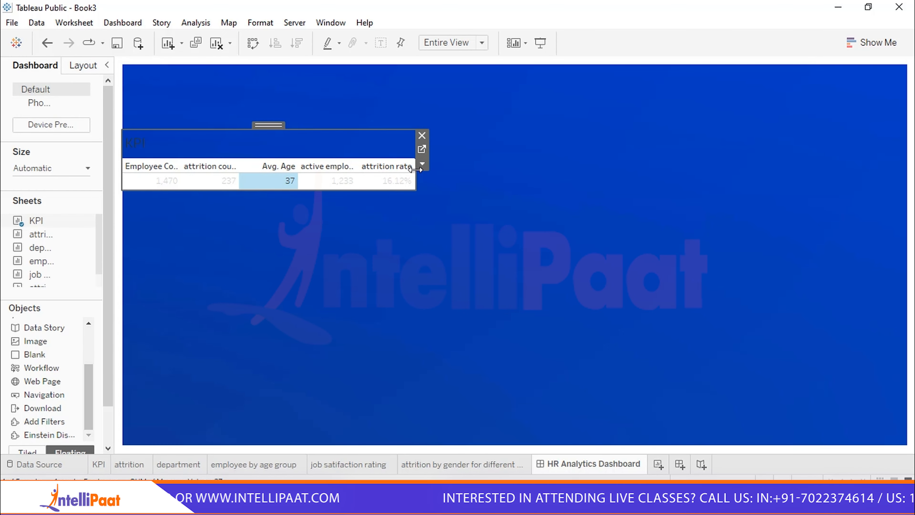
pyautogui.moveTo(416, 170); pyautogui.dragTo(908, 186)
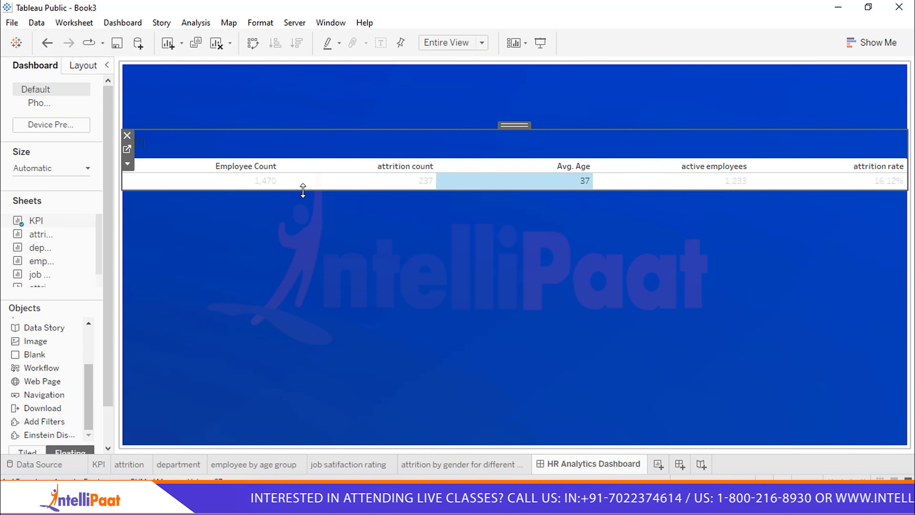
pyautogui.moveTo(303, 191); pyautogui.dragTo(302, 201)
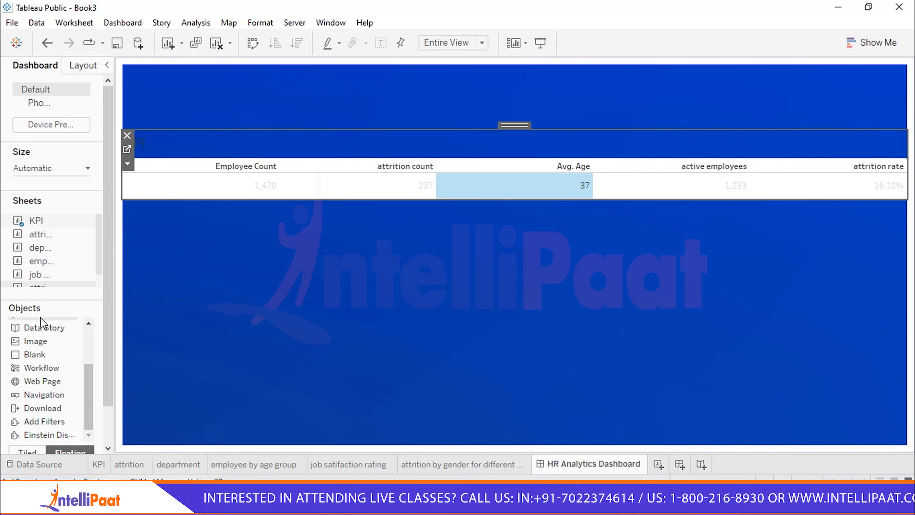
# - Add a floating text object to the dashboard reading HR ANALYTICS DASHBOARD
pyautogui.scroll(3, 44, 369)
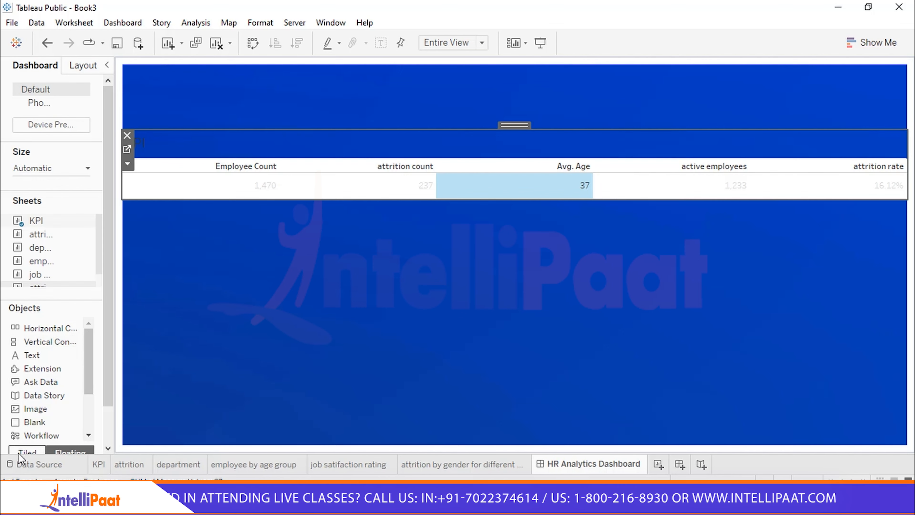
pyautogui.scroll(-3, 28, 441)
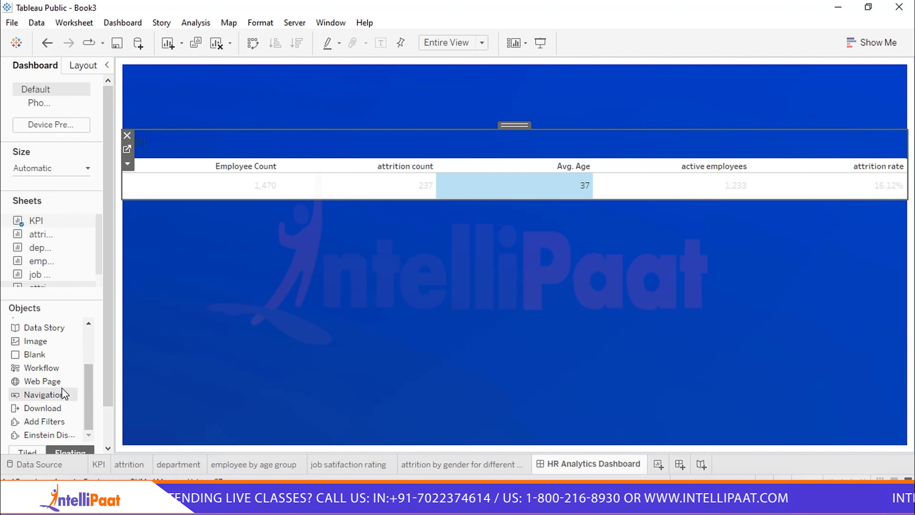
pyautogui.moveTo(128, 386); pyautogui.dragTo(169, 384)
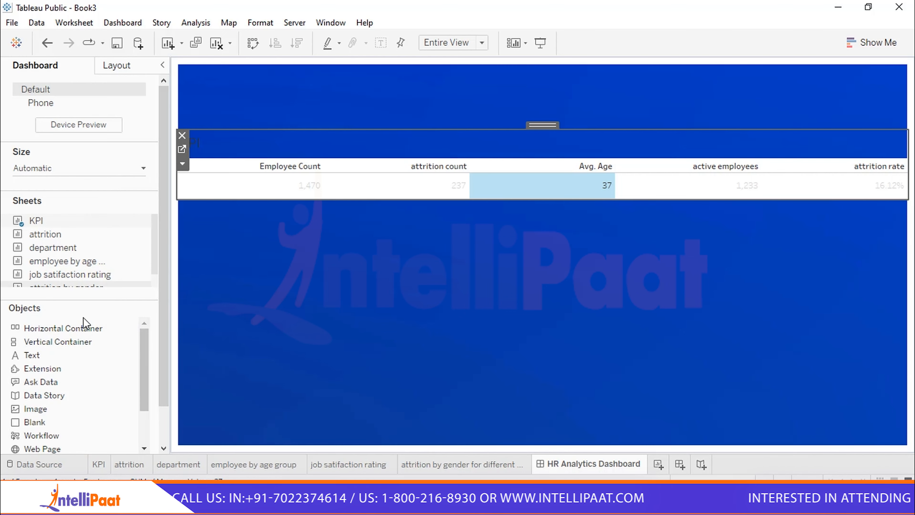
pyautogui.scroll(-1, 83, 319)
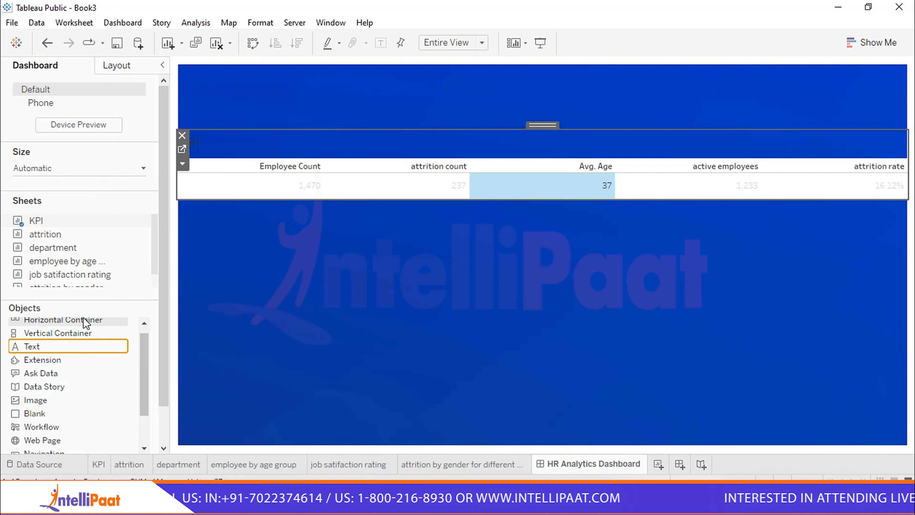
pyautogui.doubleClick(79, 347)
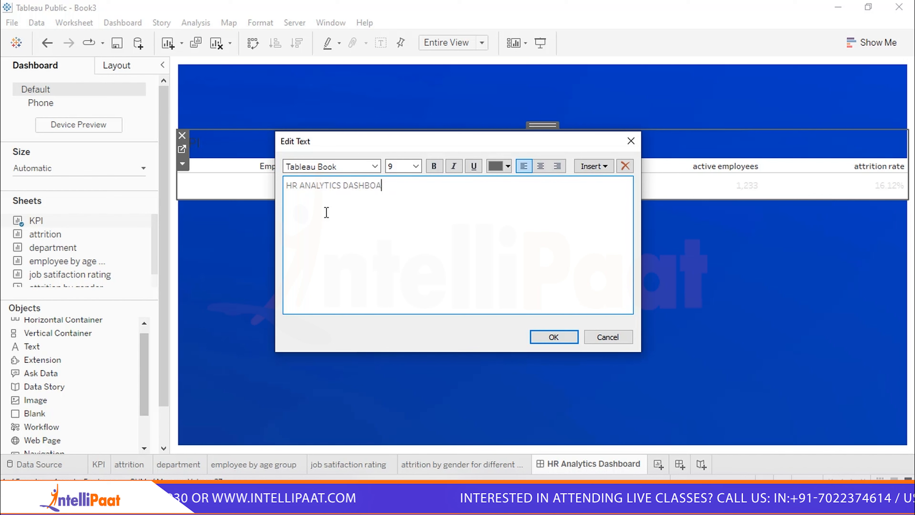
# - Set the whole dashboard title text to size 18 in Times New Roman
pyautogui.click(415, 166)
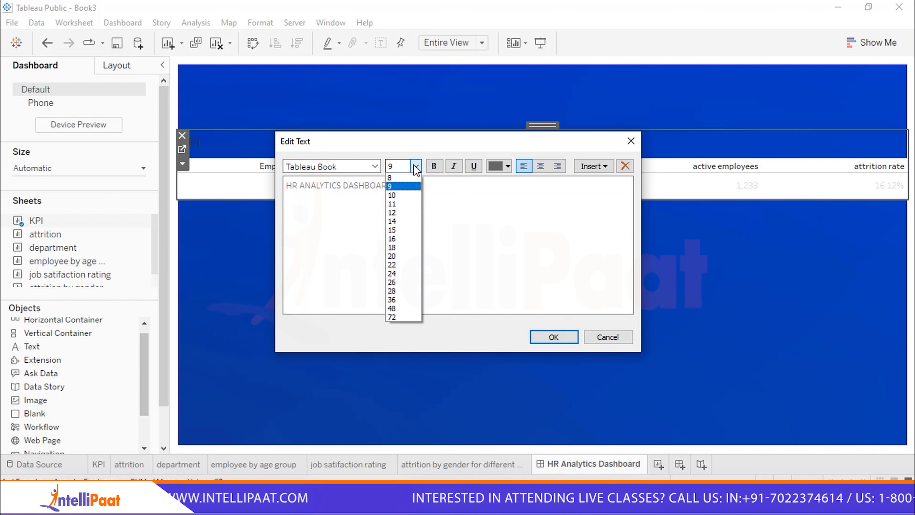
pyautogui.click(351, 187)
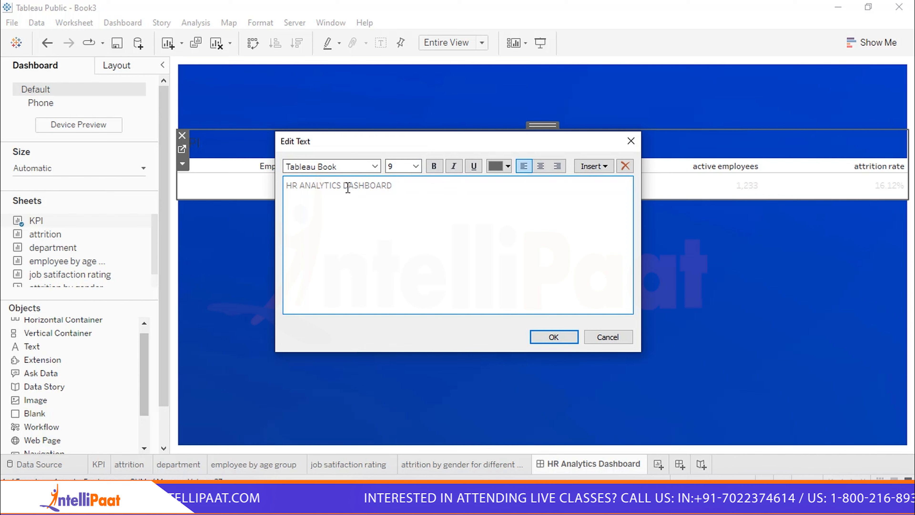
pyautogui.hotkey('ctrl', 'a')
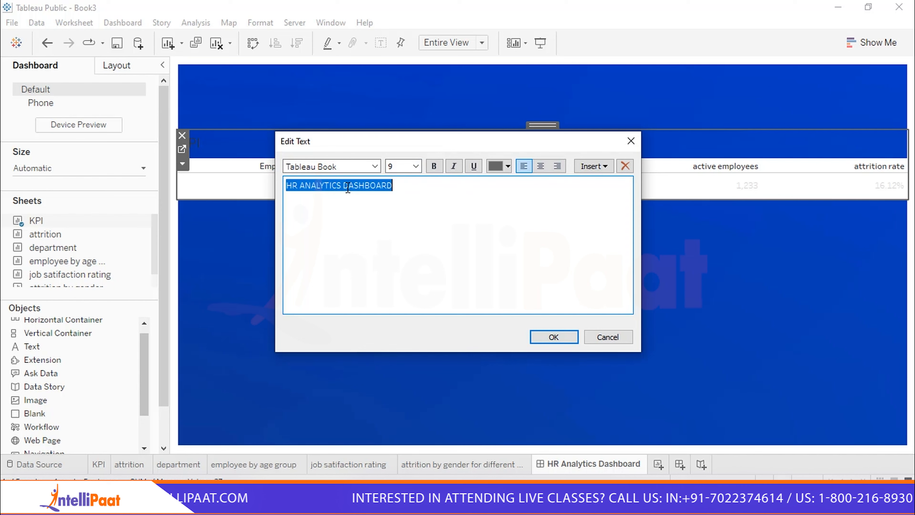
pyautogui.click(416, 166)
pyautogui.click(400, 245)
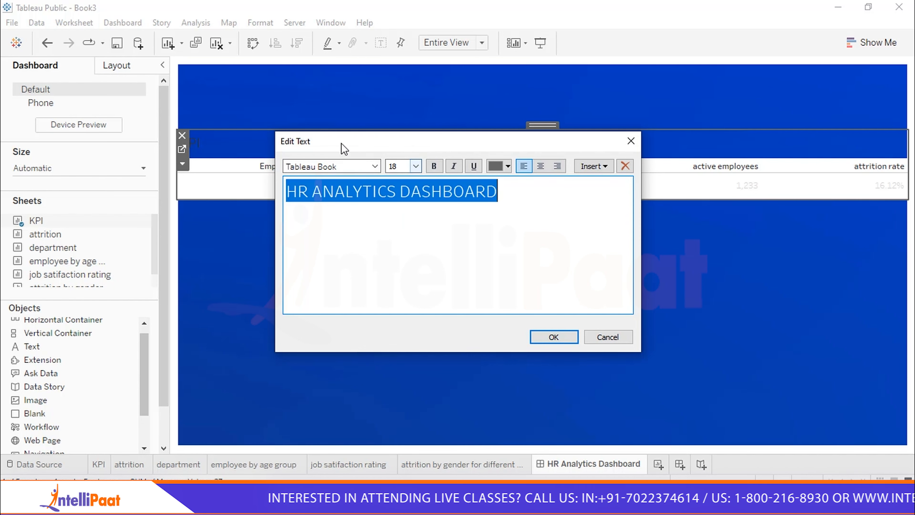
pyautogui.click(375, 166)
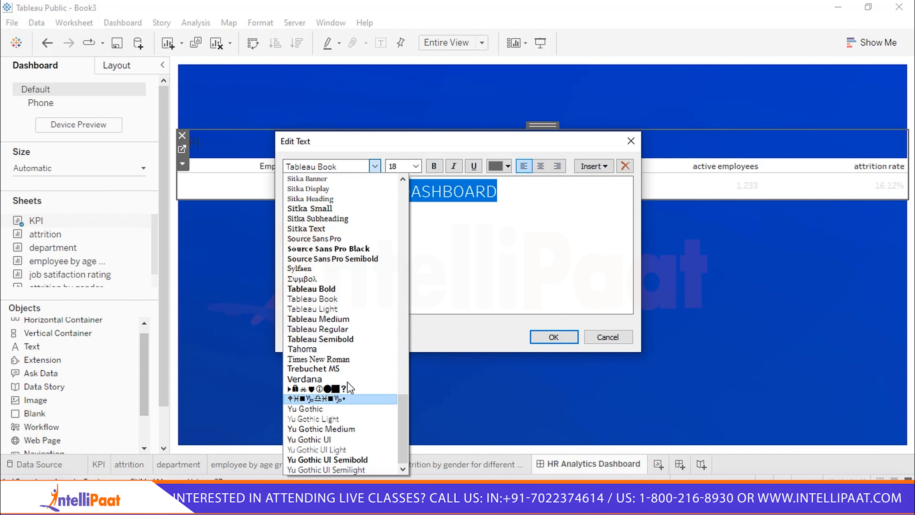
pyautogui.click(335, 359)
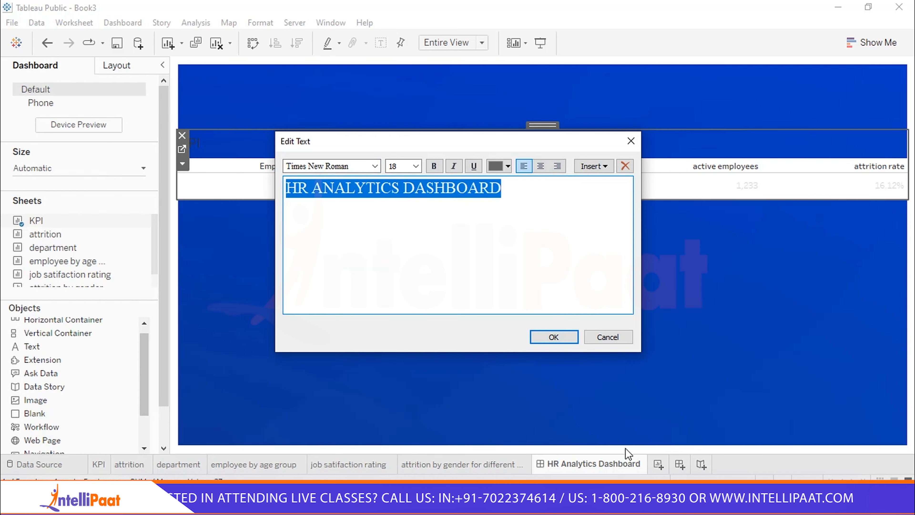
# - Color the title text light blue, center it, and apply the text settings
pyautogui.click(508, 166)
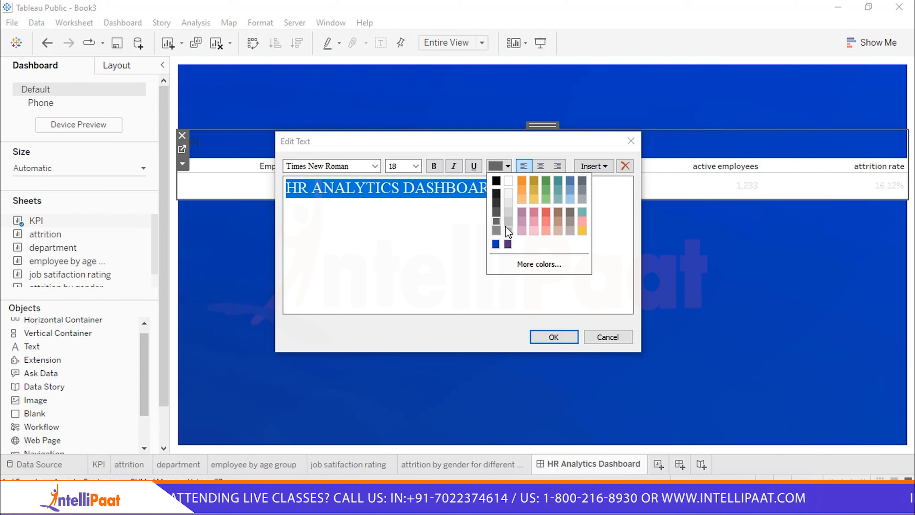
pyautogui.click(569, 199)
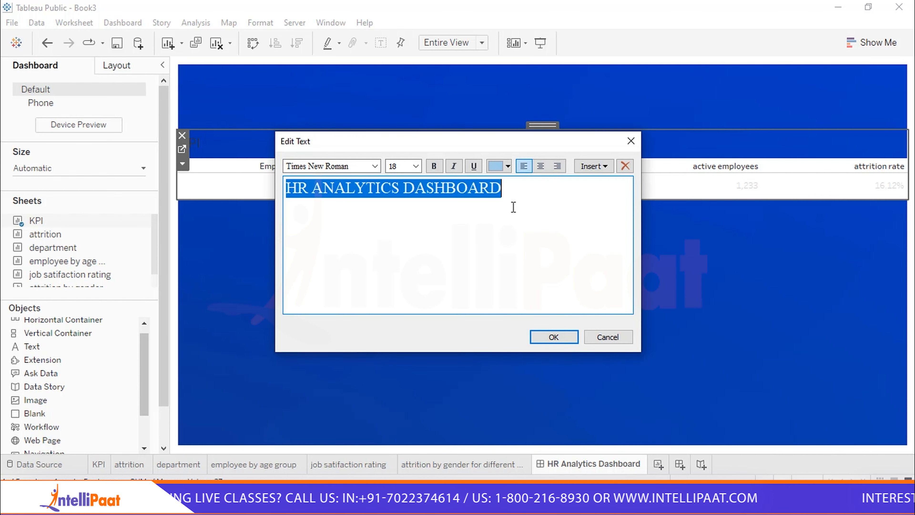
pyautogui.click(546, 164)
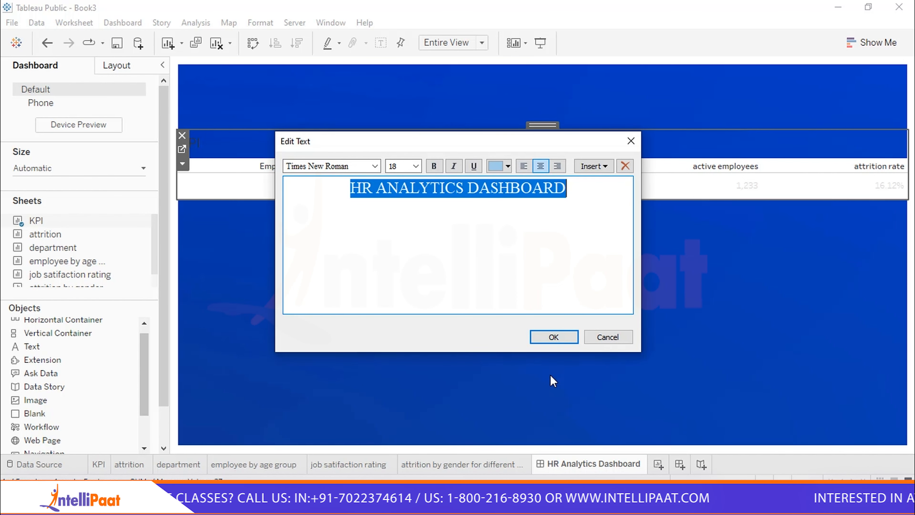
pyautogui.click(551, 333)
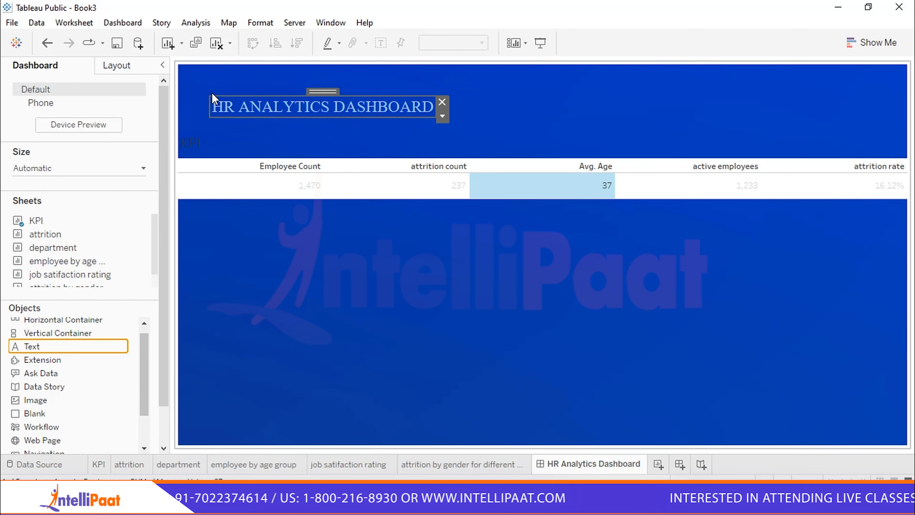
# - Enlarge the title's text box to span from the dashboard's upper-left corner to just above the KPI table, past the middle
pyautogui.moveTo(212, 98); pyautogui.dragTo(182, 67)
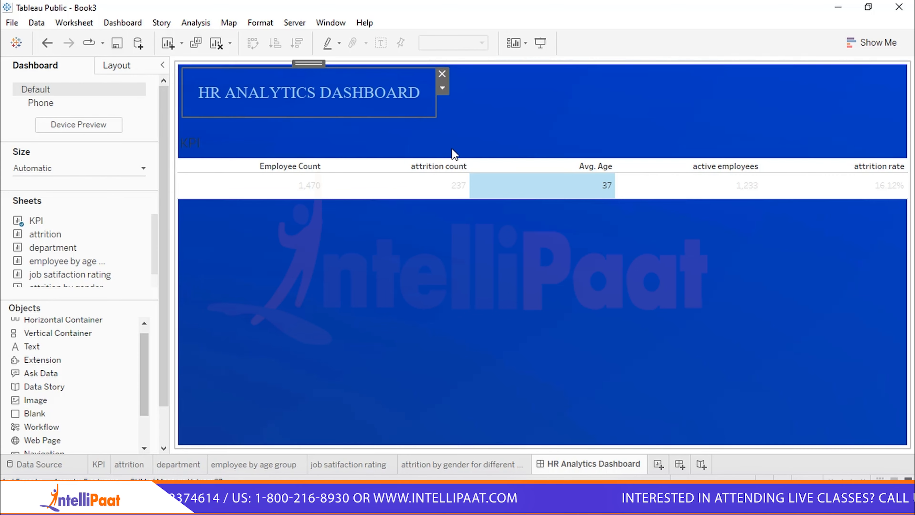
pyautogui.moveTo(434, 110); pyautogui.dragTo(630, 133)
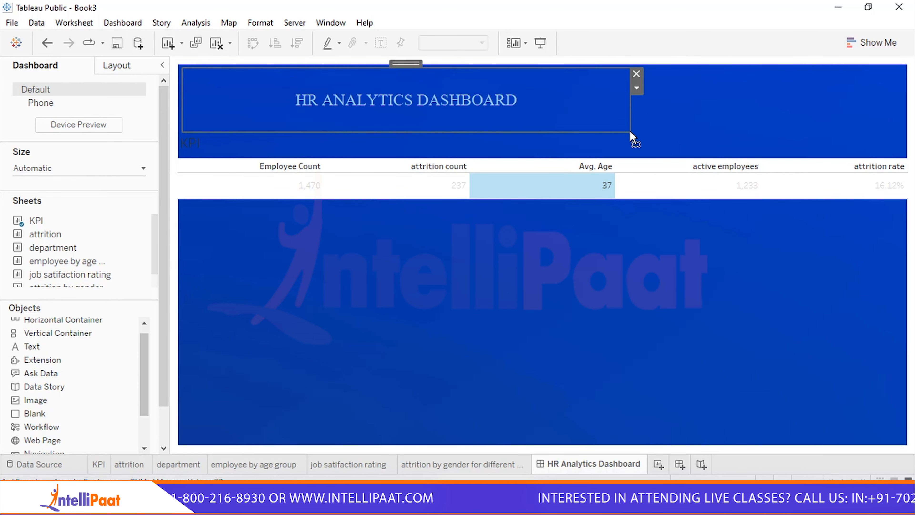
# - Make the title text white, bold and size 48, and widen its box so the whole heading fits on one line
pyautogui.doubleClick(447, 106)
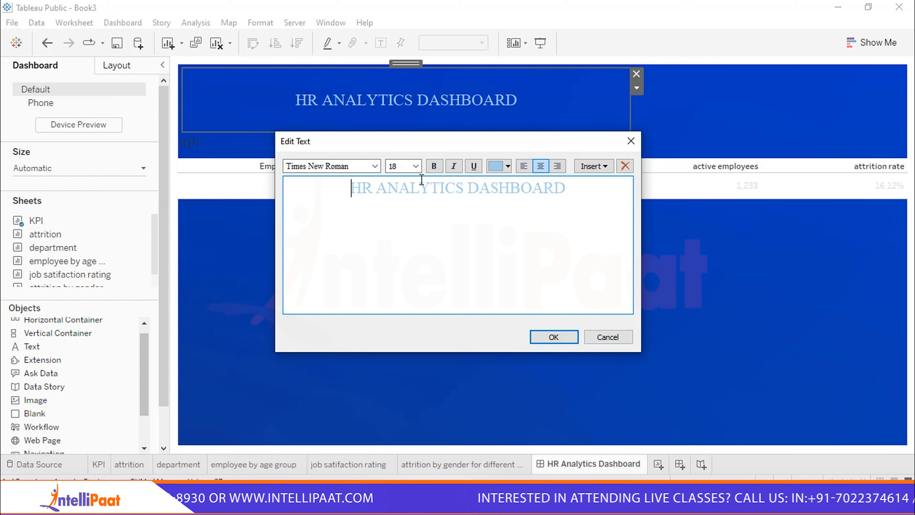
pyautogui.hotkey('ctrl', 'a')
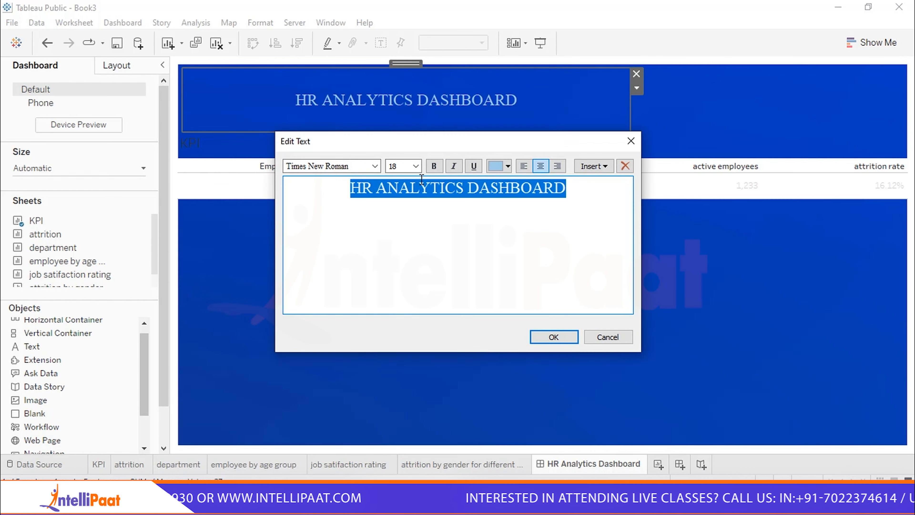
pyautogui.click(508, 166)
pyautogui.click(510, 182)
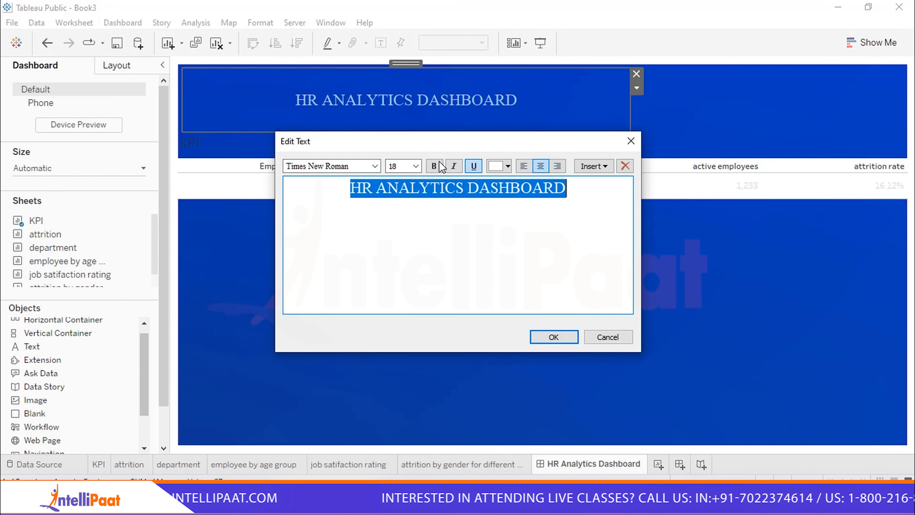
pyautogui.click(433, 165)
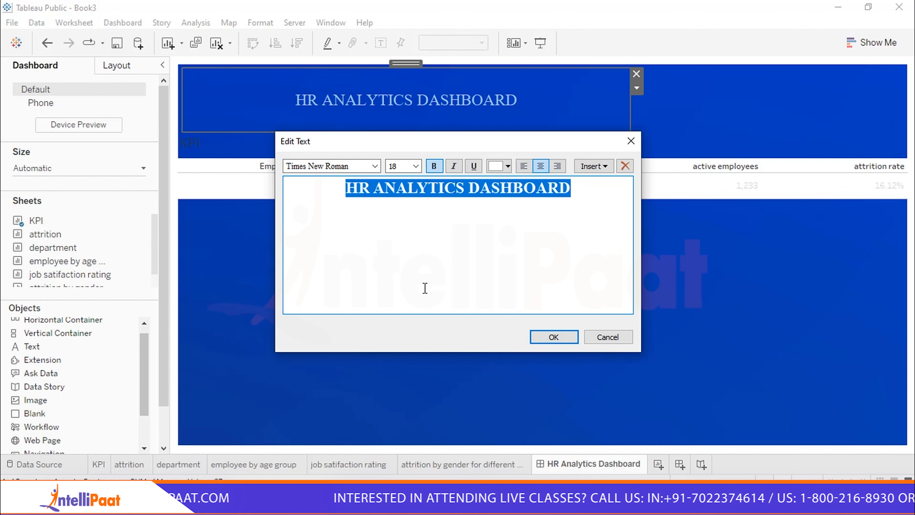
pyautogui.click(415, 166)
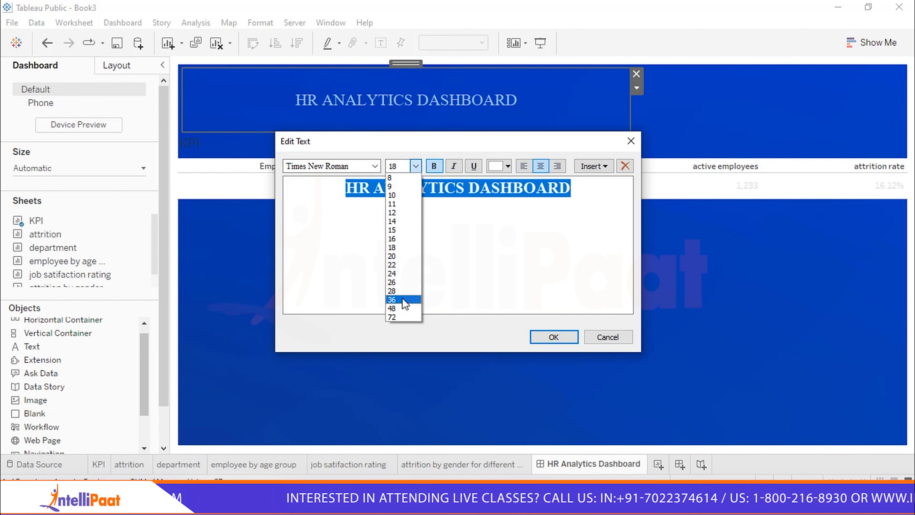
pyautogui.click(395, 308)
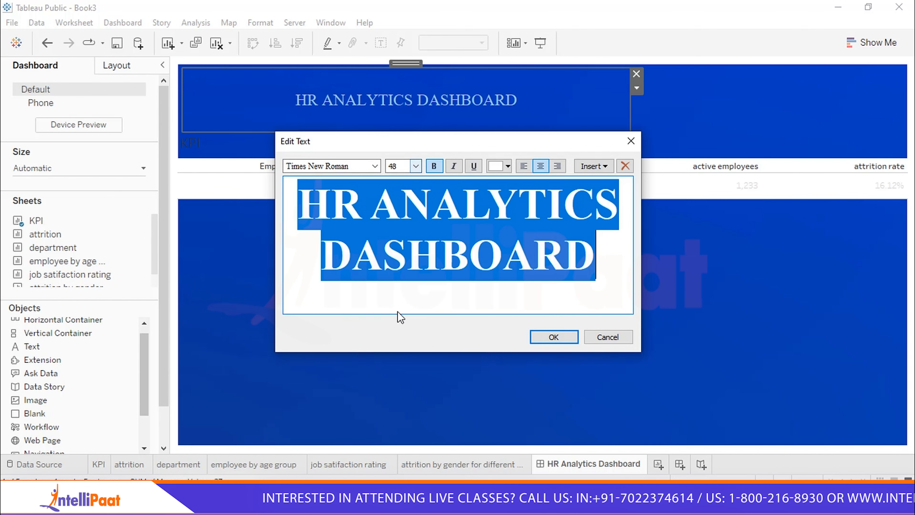
pyautogui.click(554, 337)
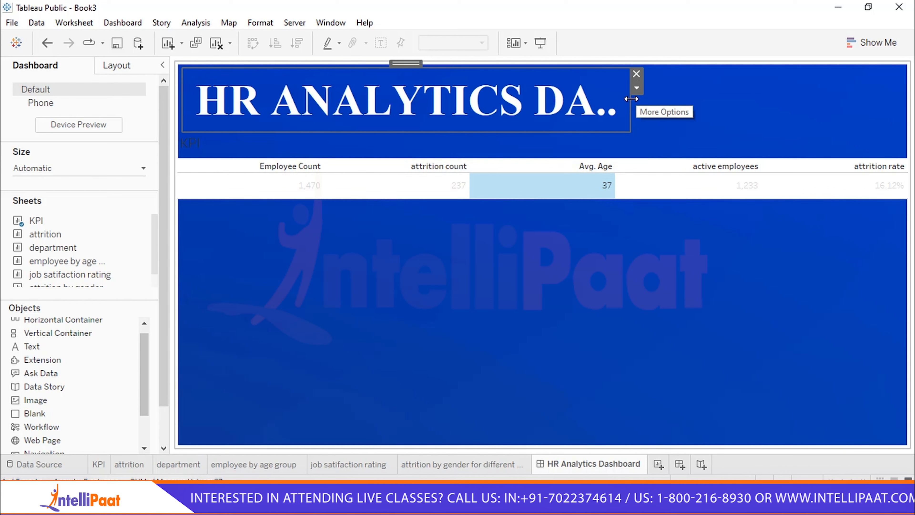
pyautogui.moveTo(644, 104); pyautogui.dragTo(849, 102)
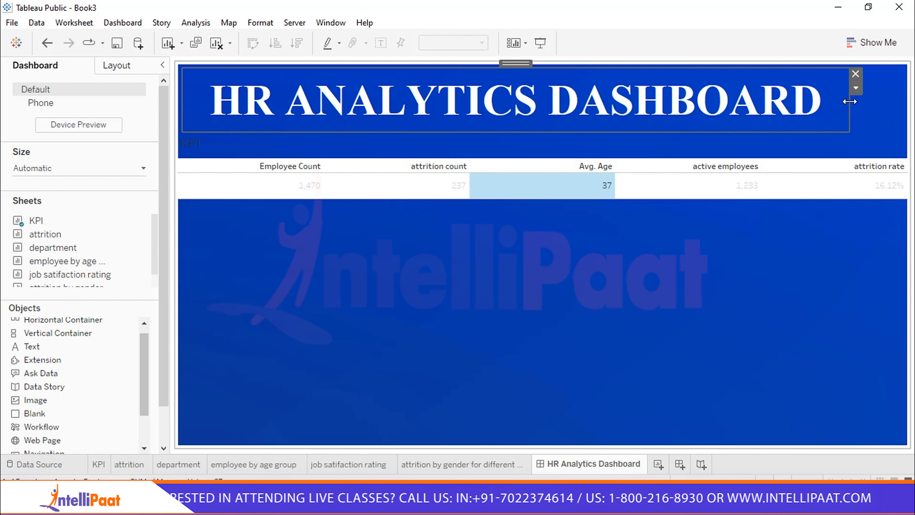
pyautogui.click(647, 287)
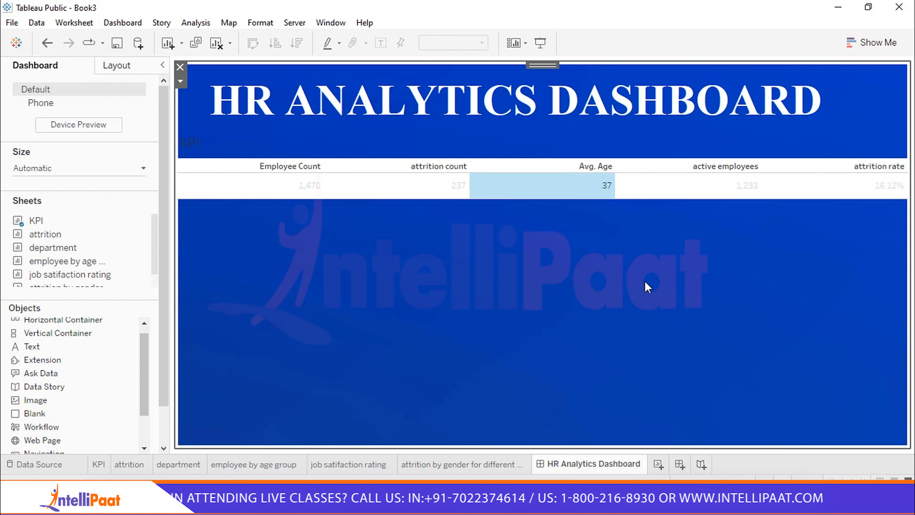
# - Remove the white worksheet shading from the KPI table by setting its worksheet shading to None
pyautogui.rightClick(260, 197)
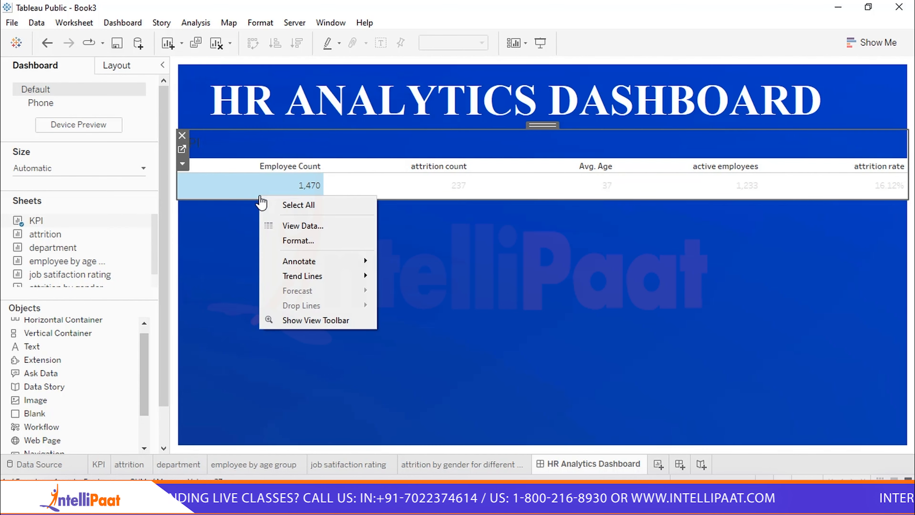
pyautogui.click(294, 240)
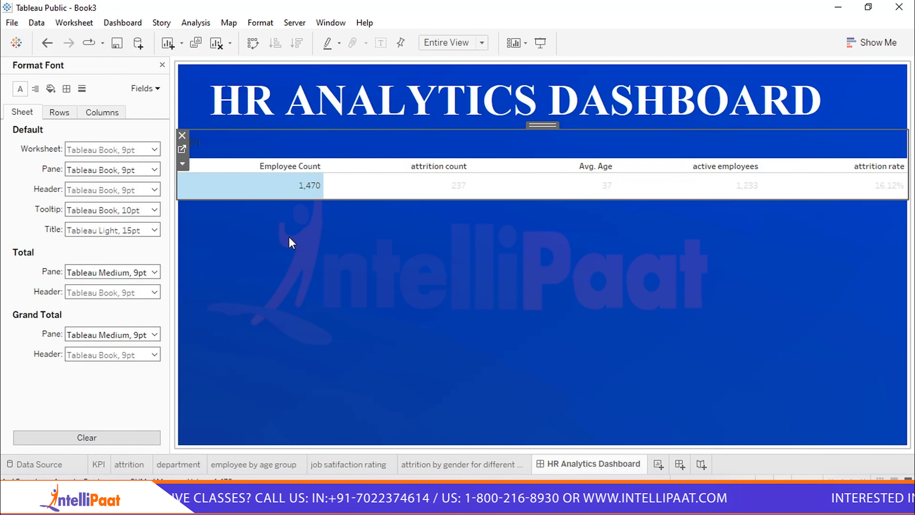
pyautogui.click(51, 89)
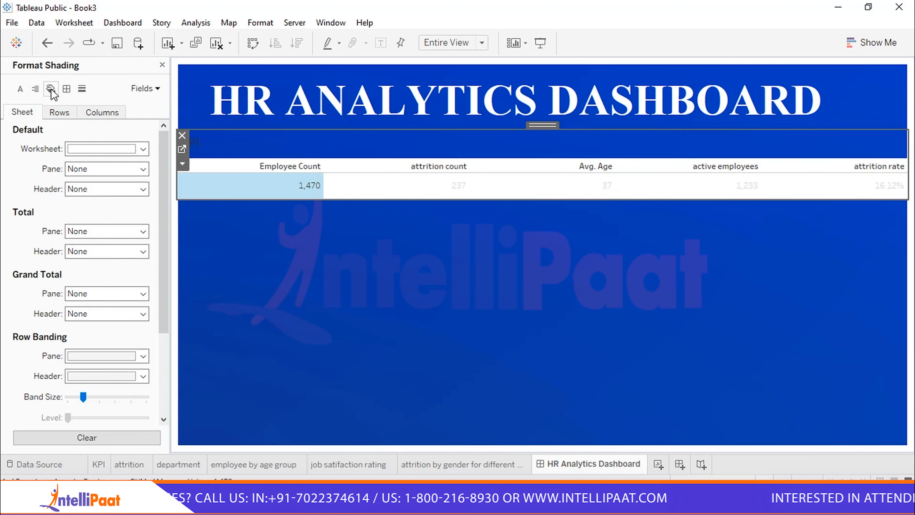
pyautogui.click(143, 149)
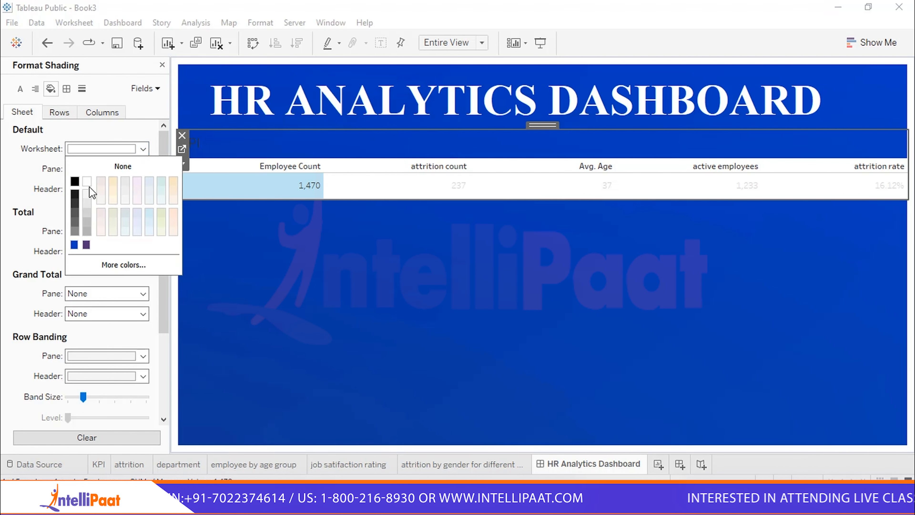
pyautogui.click(140, 167)
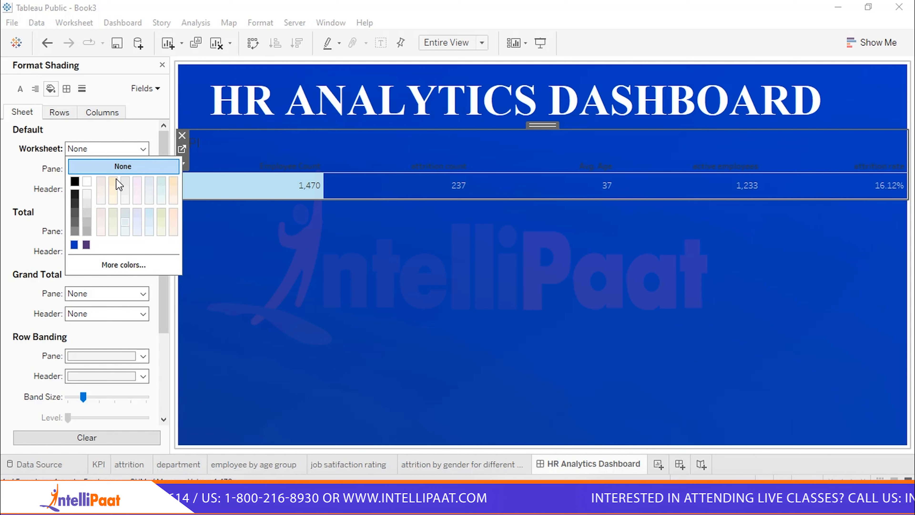
pyautogui.click(42, 187)
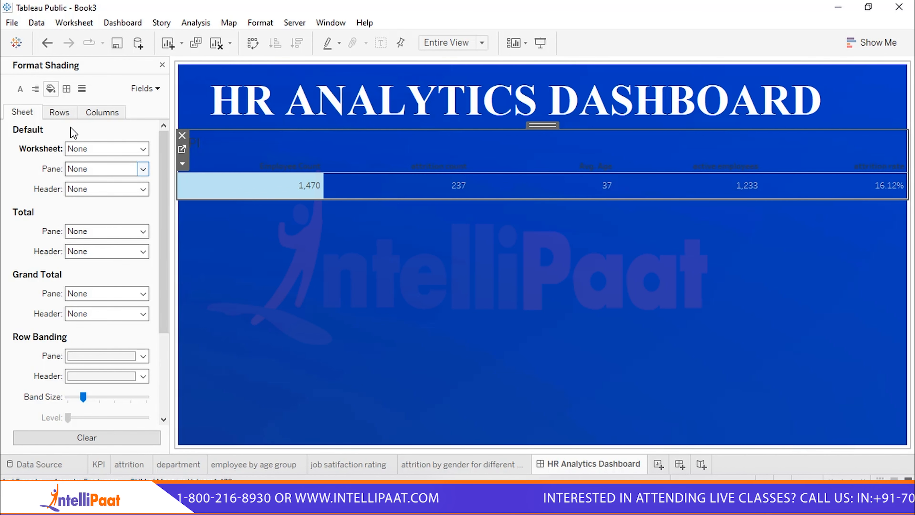
# - Set the KPI table's row Total pane font to Times New Roman, 14 pt, bold and white
pyautogui.click(59, 113)
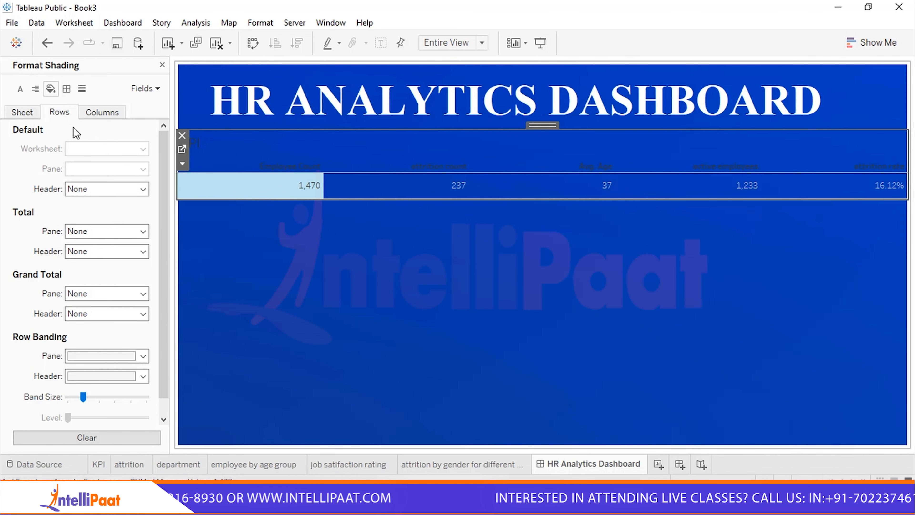
pyautogui.scroll(-1, 104, 293)
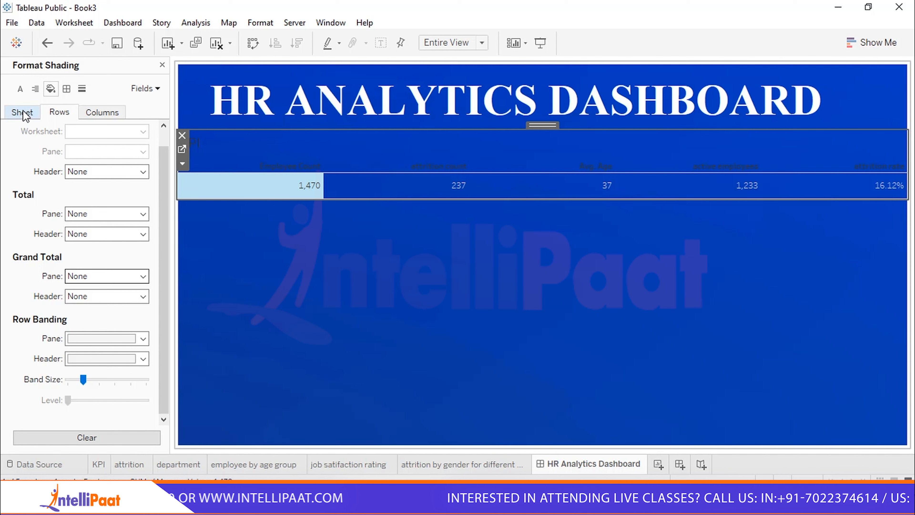
pyautogui.click(20, 89)
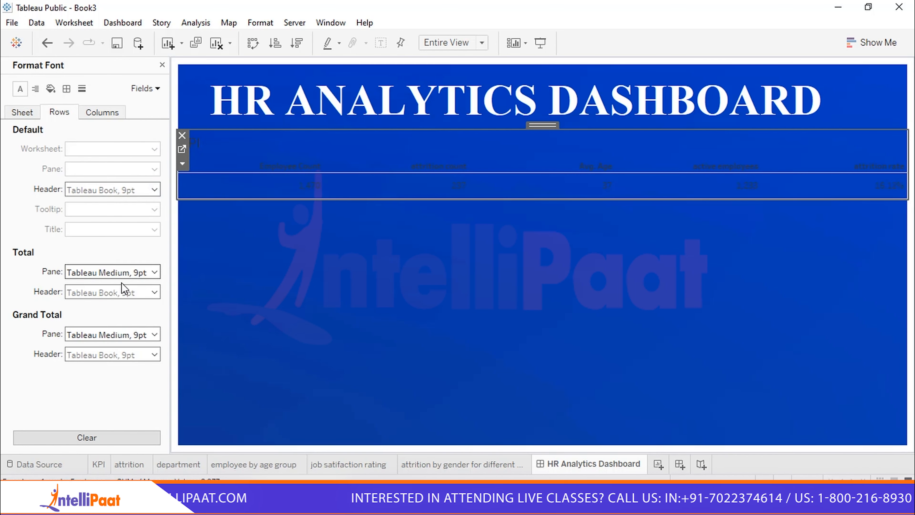
pyautogui.click(137, 272)
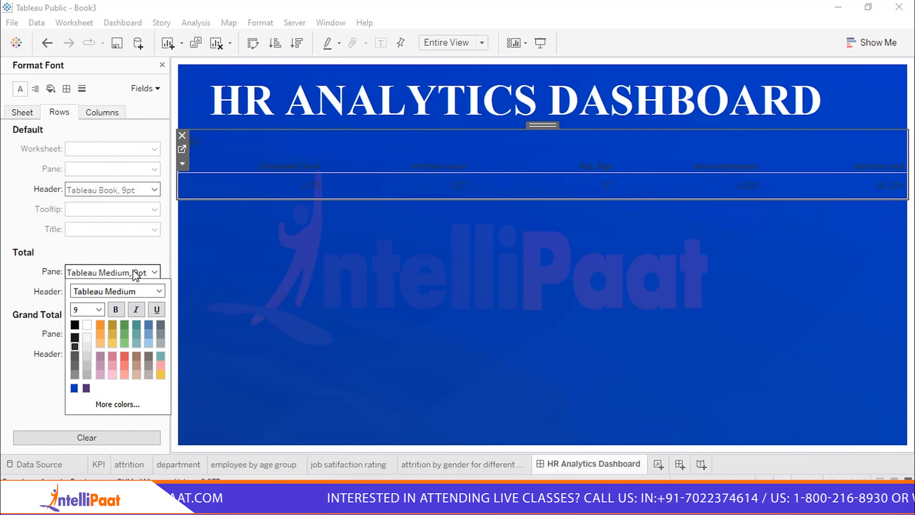
pyautogui.click(159, 291)
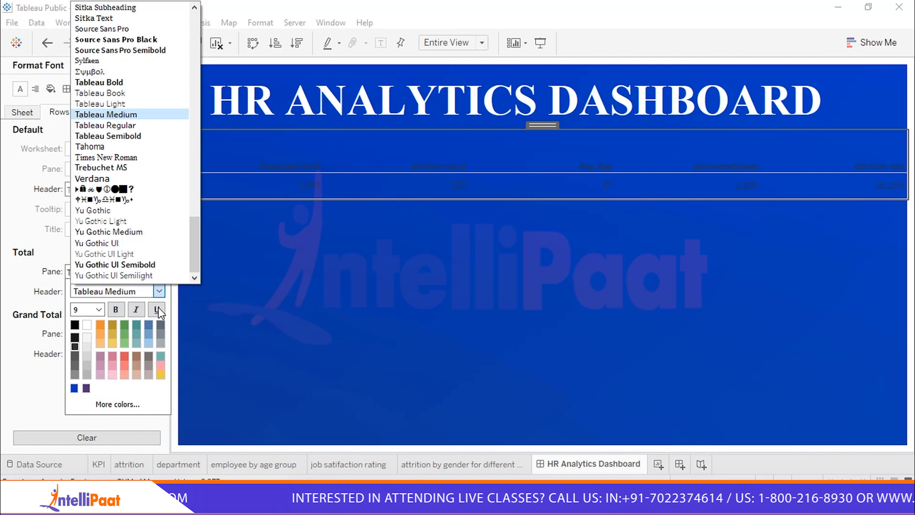
pyautogui.click(124, 158)
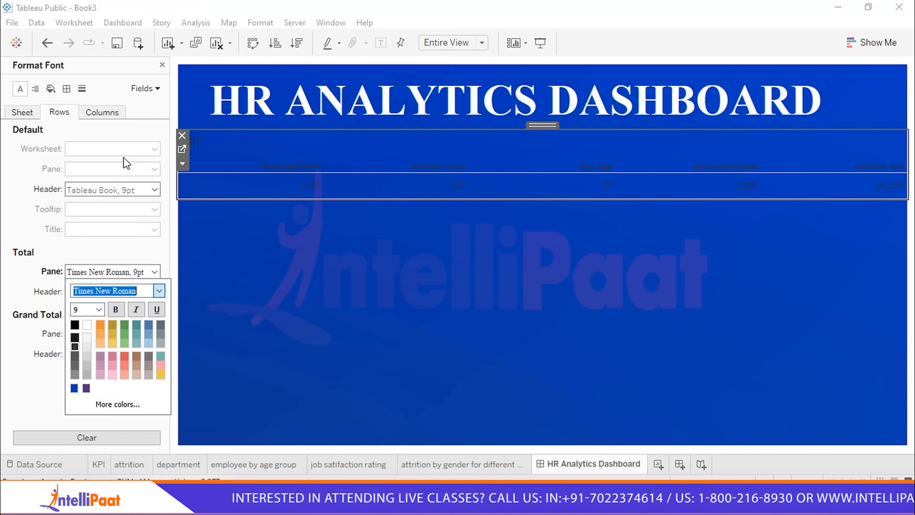
pyautogui.click(98, 309)
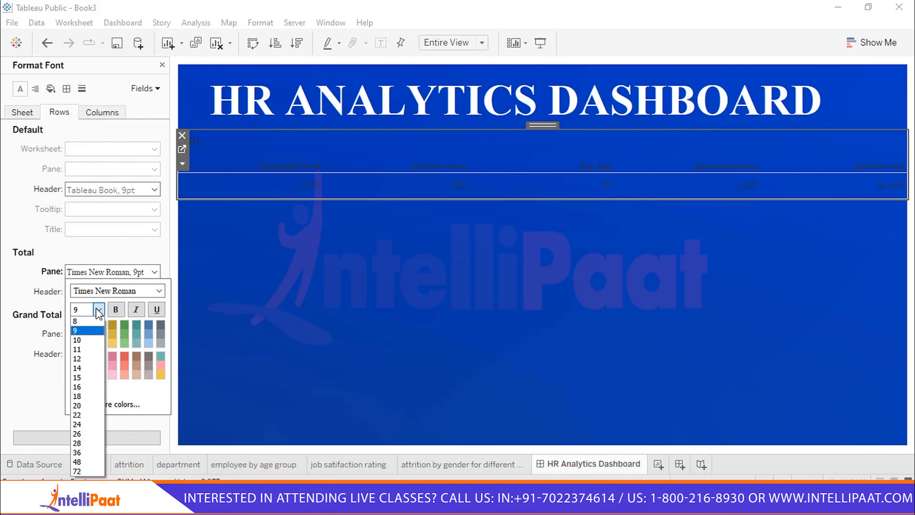
pyautogui.click(80, 372)
pyautogui.click(114, 314)
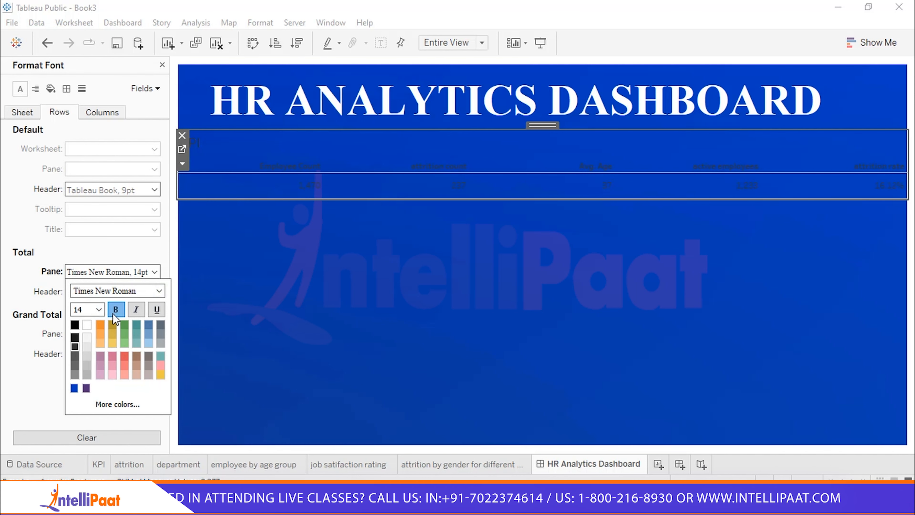
pyautogui.click(87, 327)
pyautogui.click(220, 351)
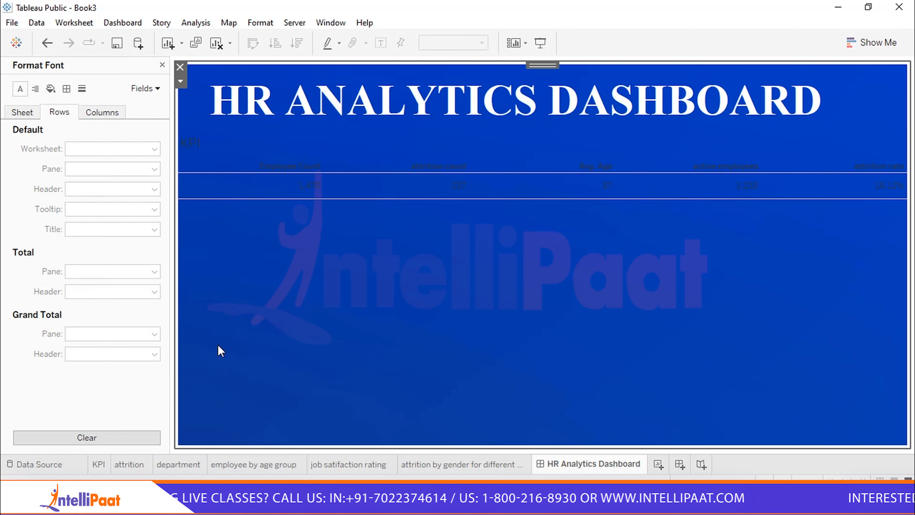
# - Open the KPI table's title for editing, select all its text and show the available fonts
pyautogui.click(259, 164)
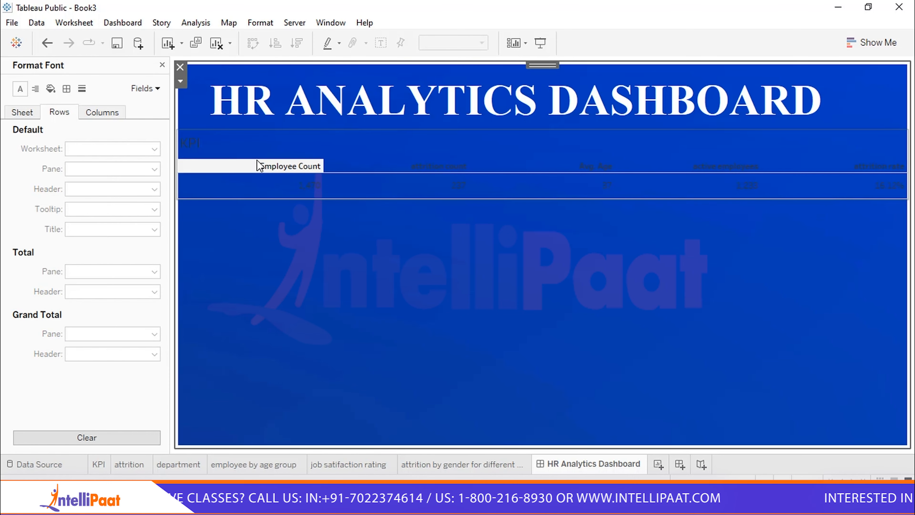
pyautogui.doubleClick(204, 142)
pyautogui.click(206, 208)
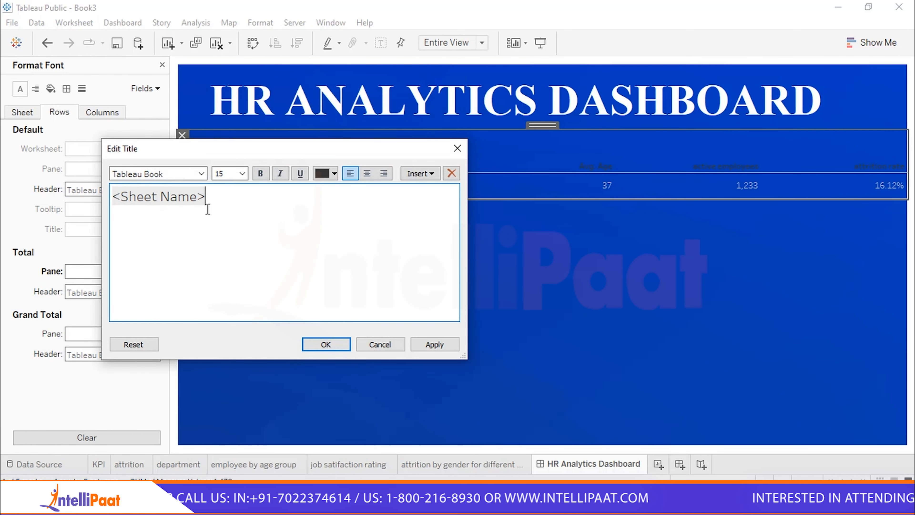
pyautogui.hotkey('ctrl', 'a')
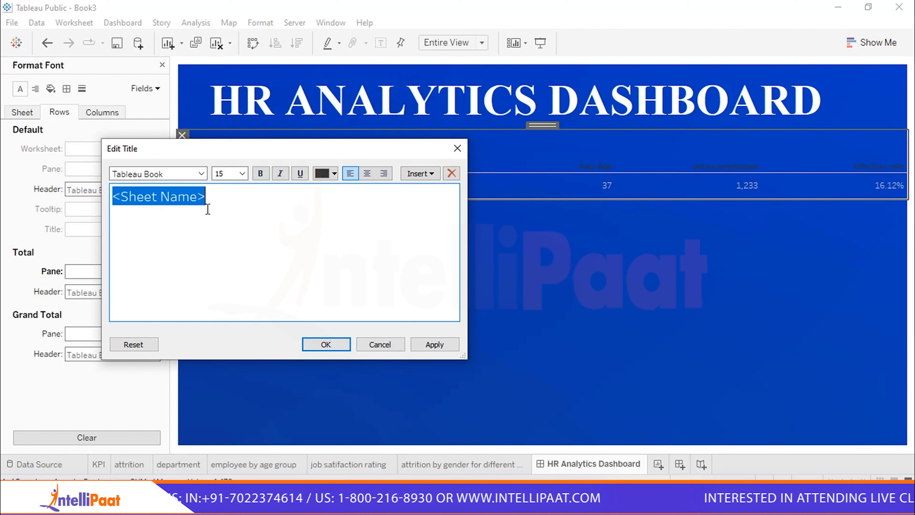
pyautogui.click(201, 174)
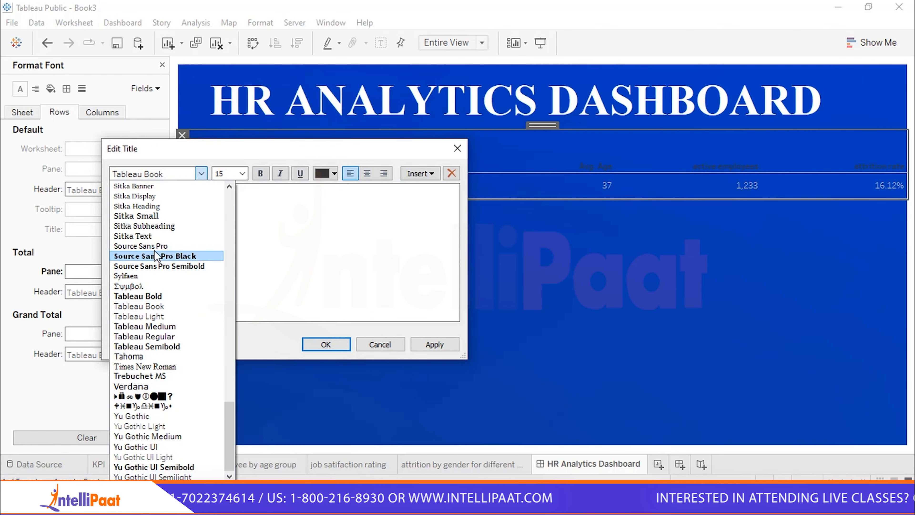
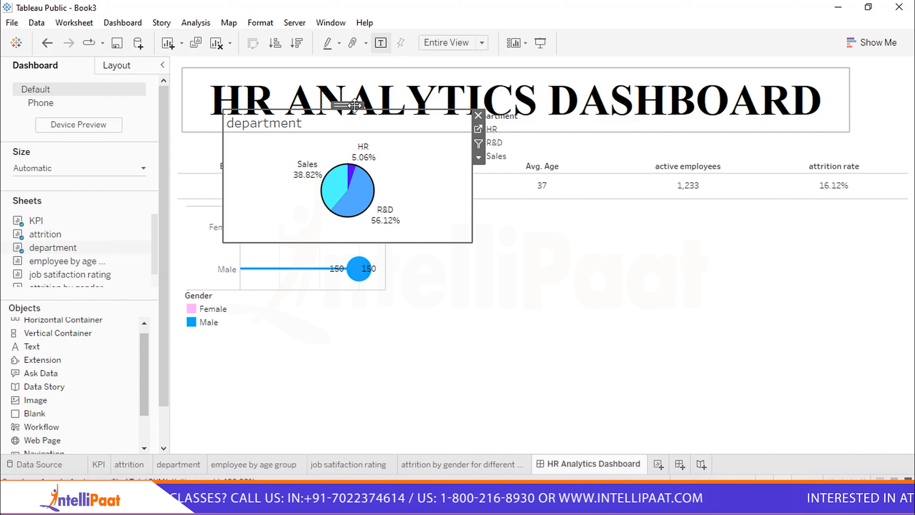
# - Move the department pie chart below the active employees and attrition rate KPIs, and make its title bold, centered and blue
pyautogui.moveTo(355, 105); pyautogui.dragTo(770, 204)
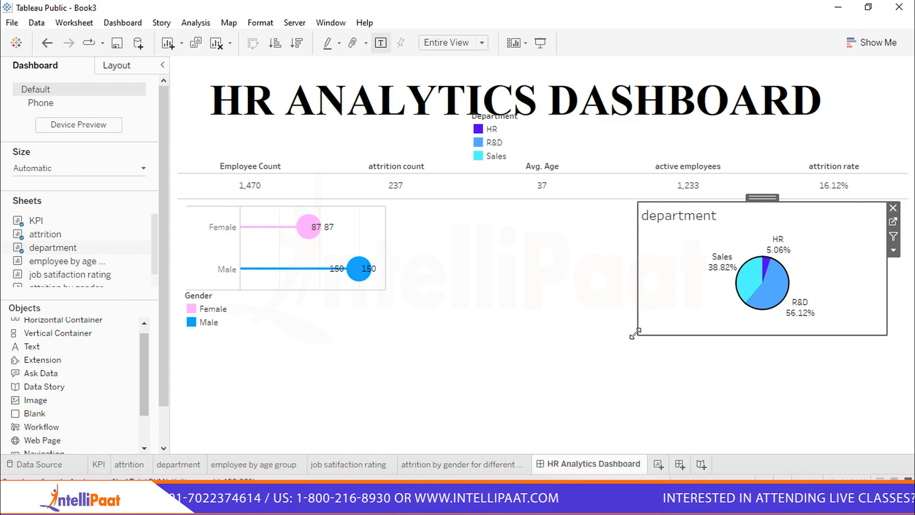
pyautogui.rightClick(681, 213)
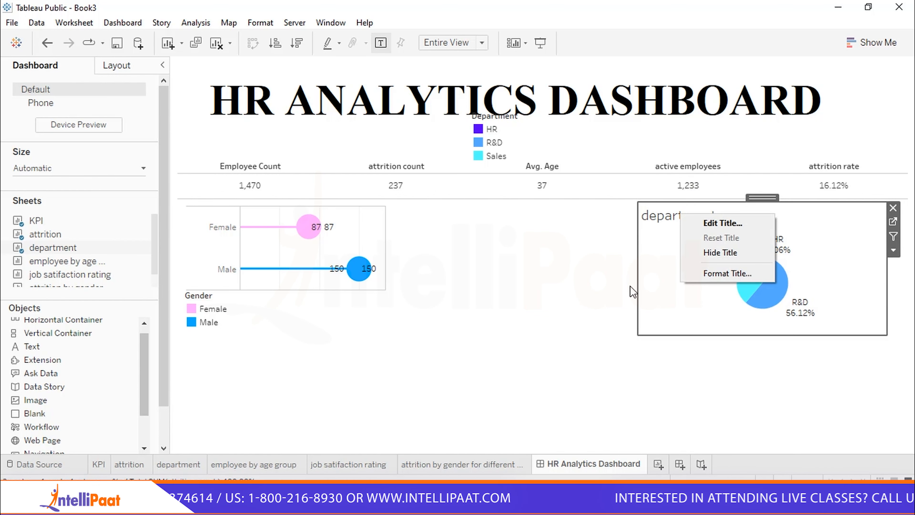
pyautogui.doubleClick(658, 218)
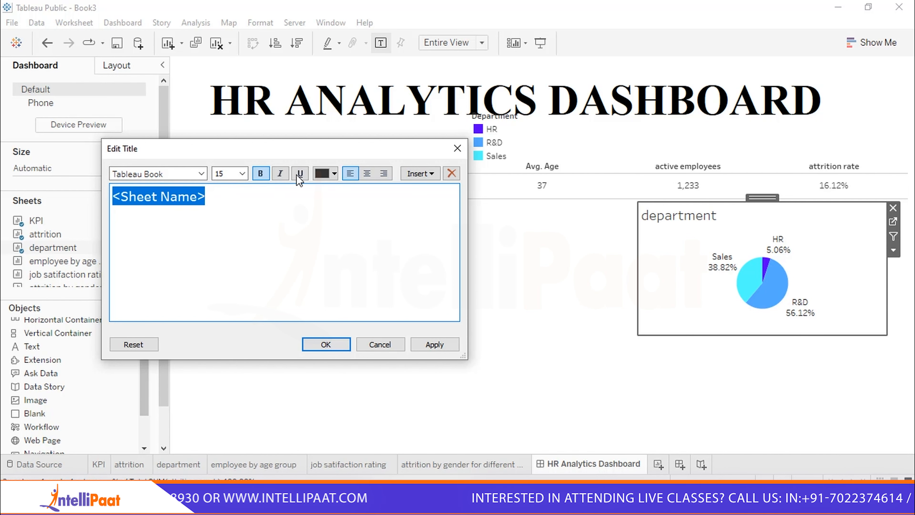
pyautogui.click(366, 173)
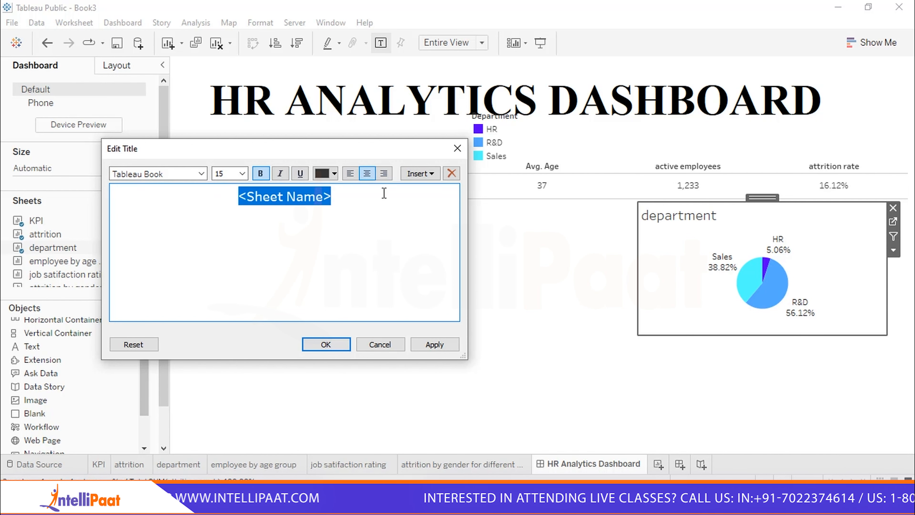
pyautogui.click(334, 177)
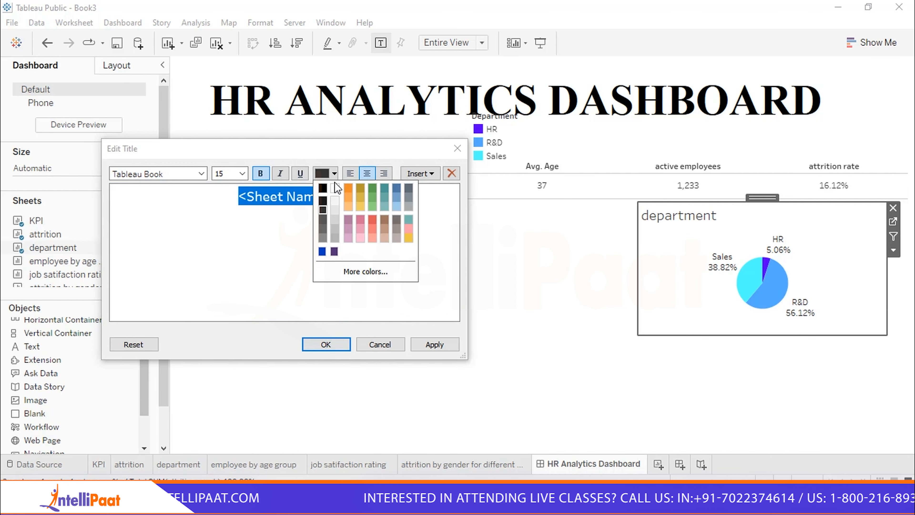
pyautogui.click(396, 196)
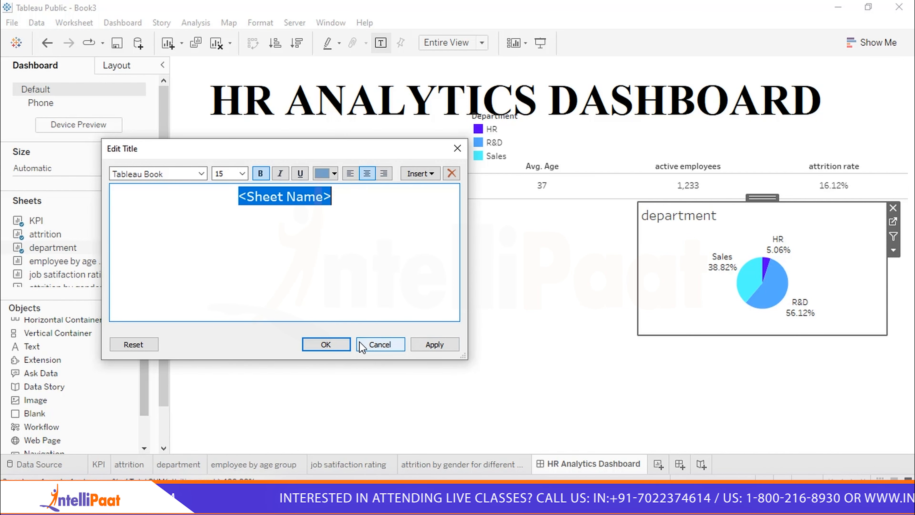
pyautogui.click(326, 344)
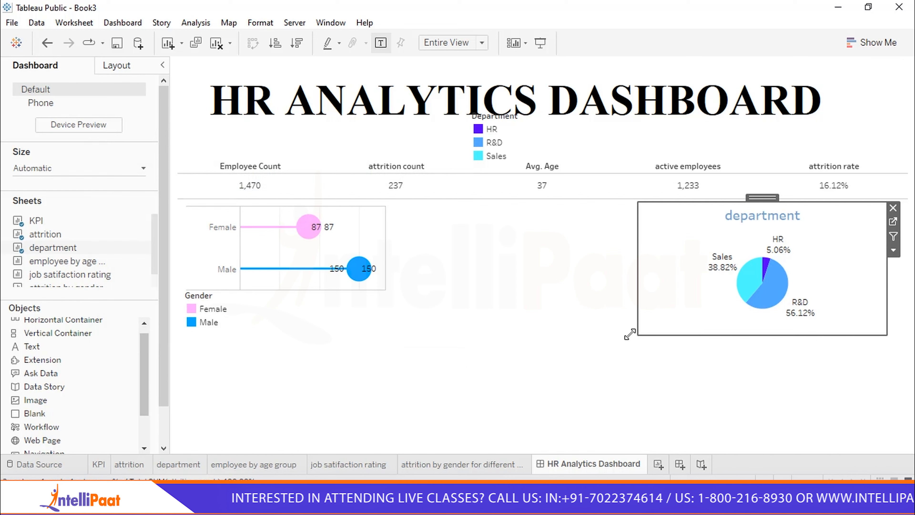
# - Shrink the department chart from its lower-left corner, extend its lower edge slightly, and deselect it
pyautogui.click(586, 340)
pyautogui.click(698, 313)
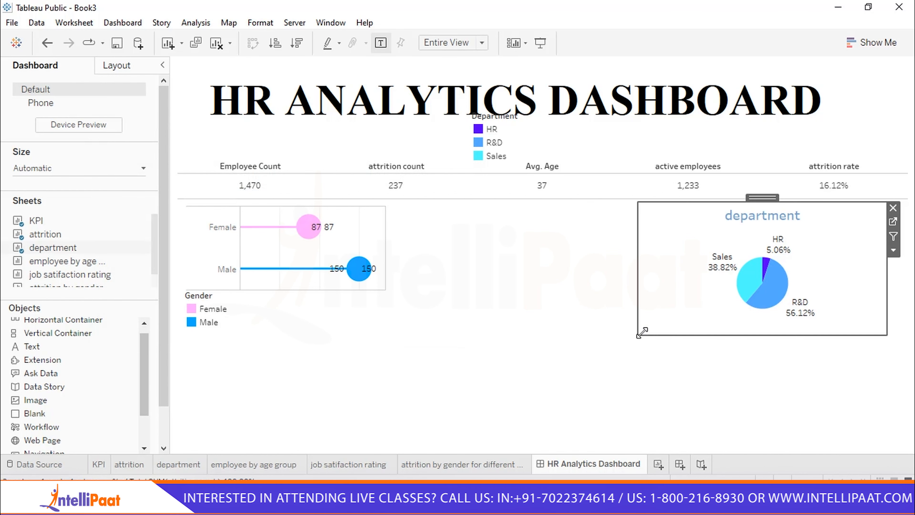
pyautogui.moveTo(639, 332); pyautogui.dragTo(692, 319)
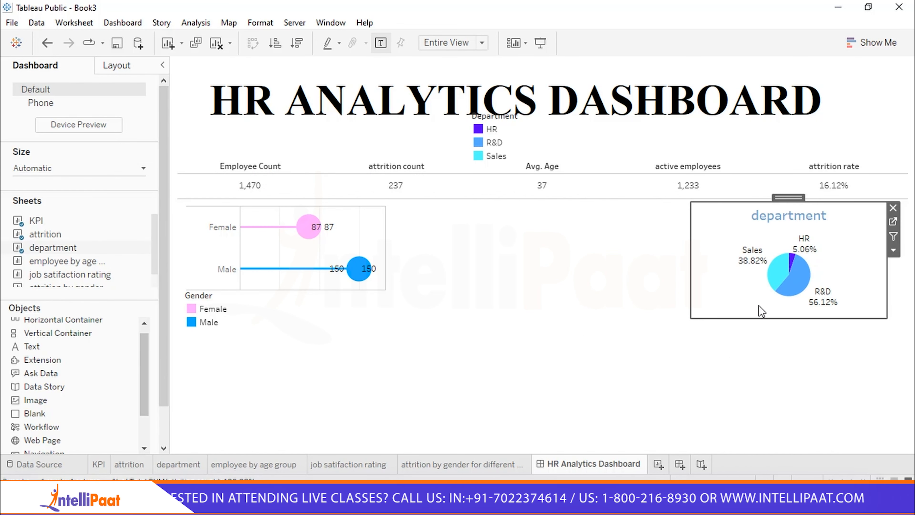
pyautogui.moveTo(775, 318); pyautogui.dragTo(776, 327)
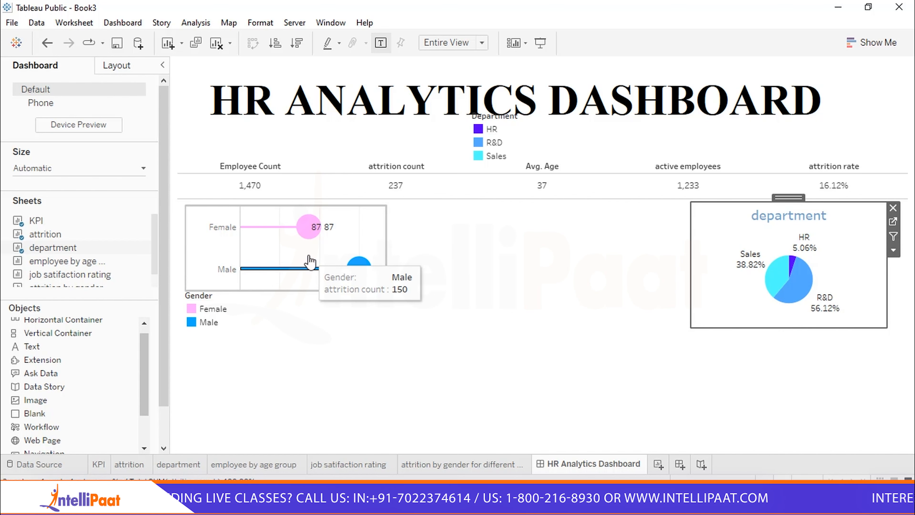
pyautogui.click(428, 354)
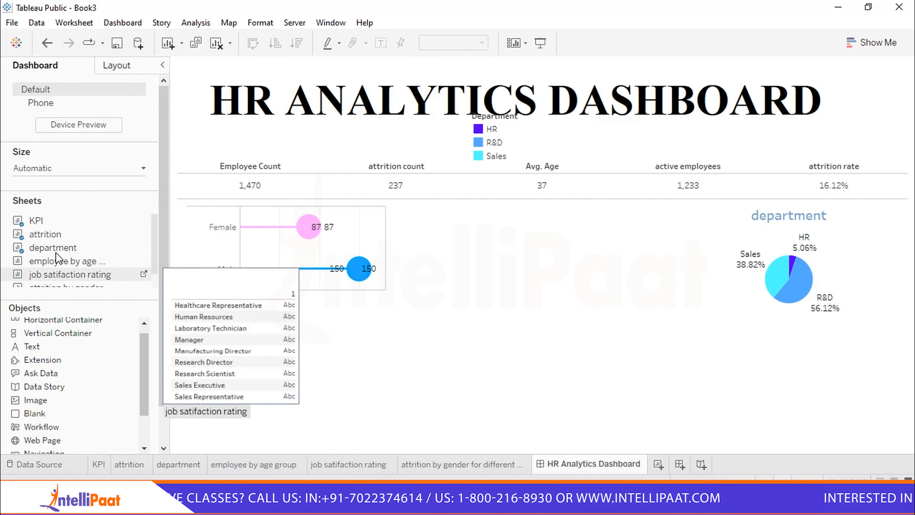
# - Add the employee by age group sheet as a floating chart and place it between the attrition and department charts
pyautogui.scroll(-1, 45, 258)
pyautogui.moveTo(54, 229)
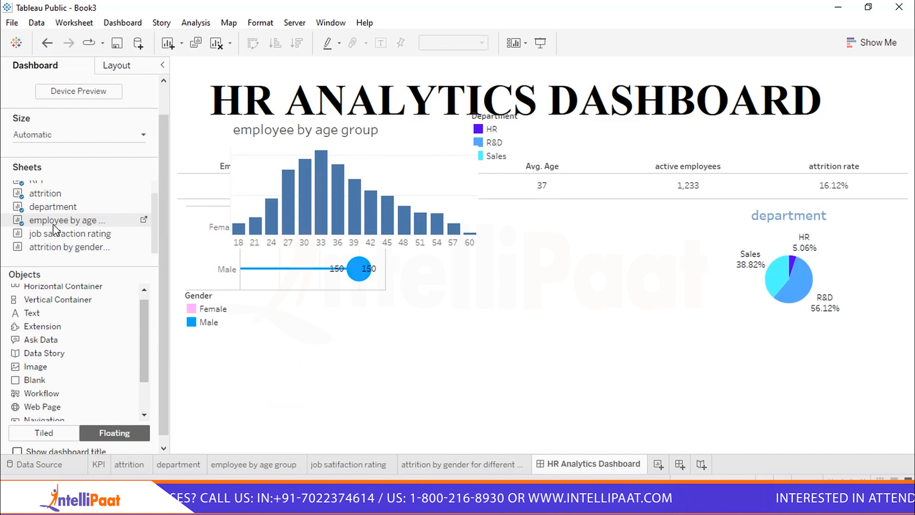
pyautogui.moveTo(54, 229); pyautogui.dragTo(412, 143)
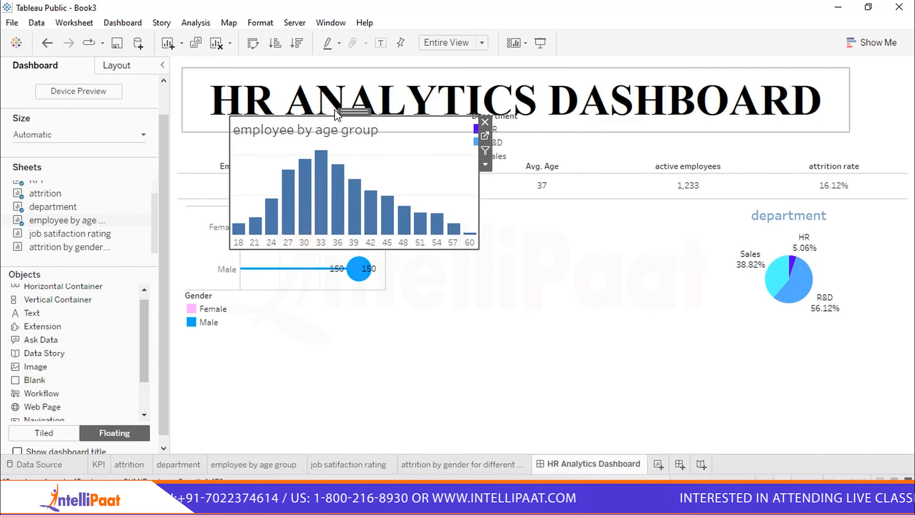
pyautogui.moveTo(350, 112); pyautogui.dragTo(558, 207)
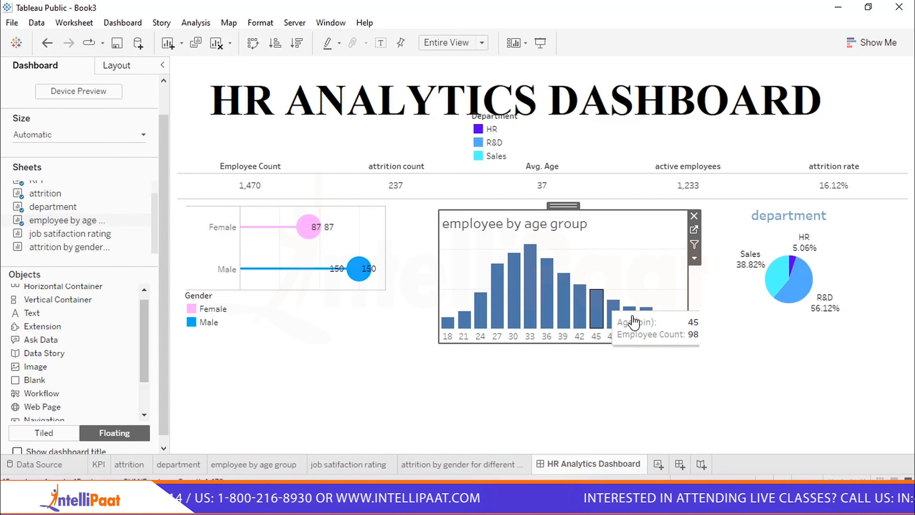
# - Move the Department legend from the dashboard title onto the upper part of the employee by age group chart
pyautogui.click(492, 129)
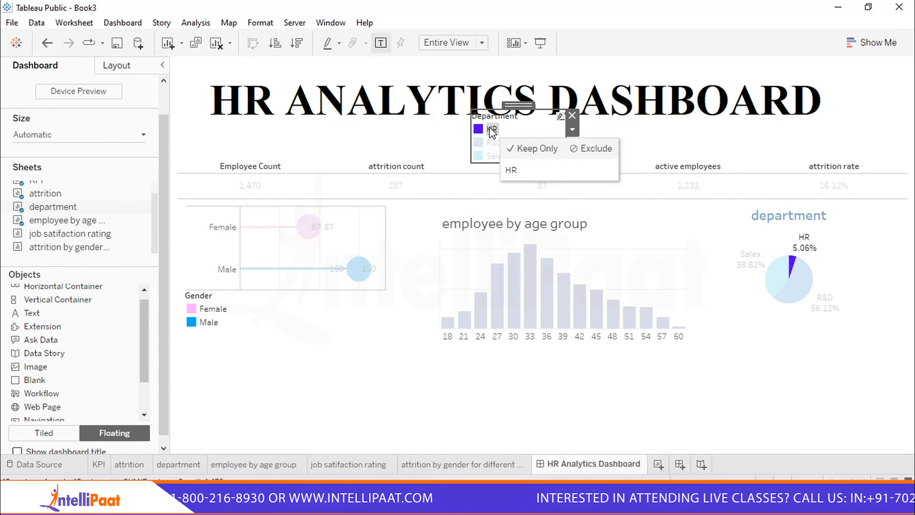
pyautogui.moveTo(508, 106); pyautogui.dragTo(634, 226)
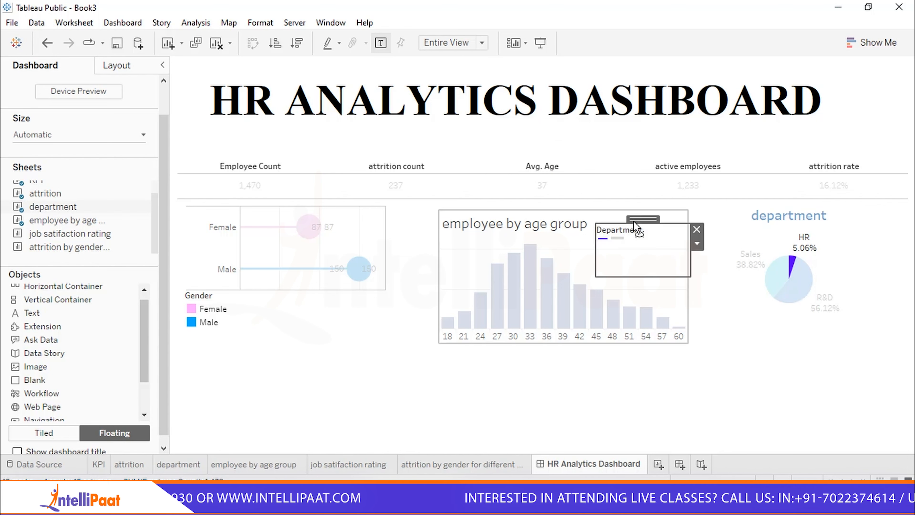
pyautogui.click(706, 276)
pyautogui.doubleClick(614, 231)
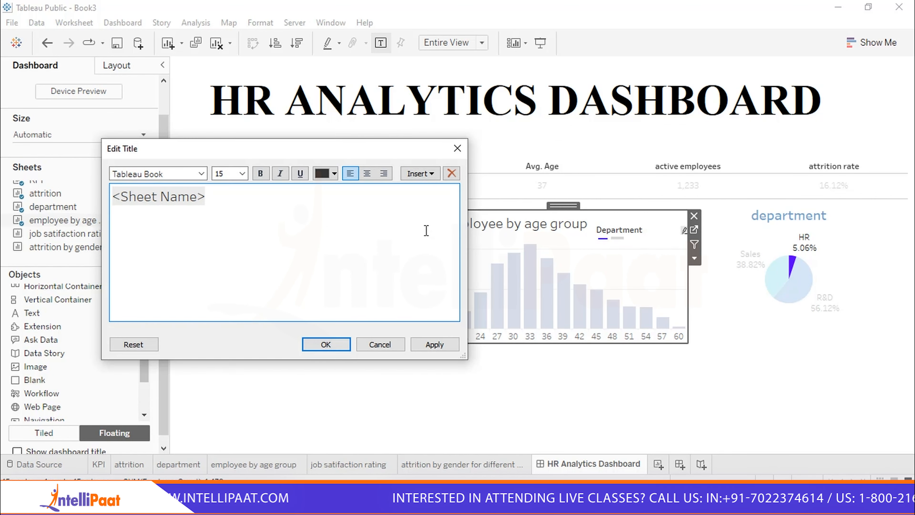
pyautogui.click(457, 148)
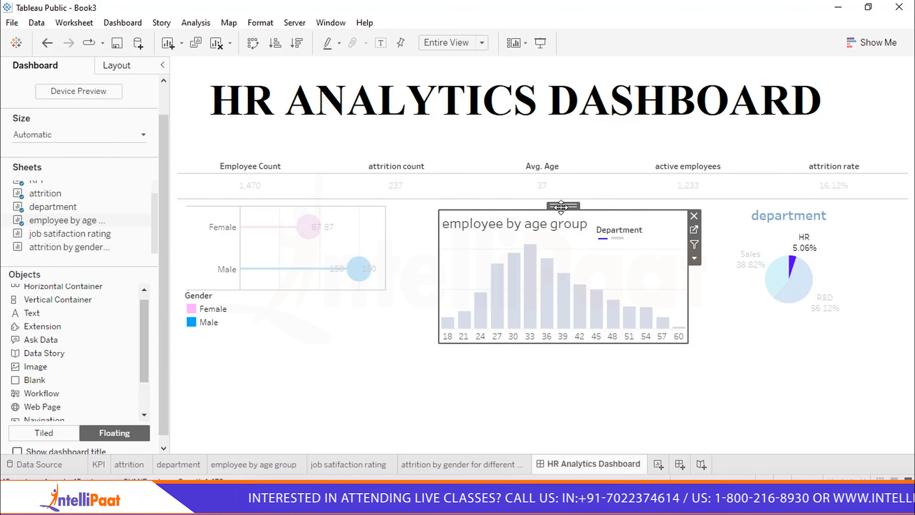
# - Move the employee by age group chart down to uncover the Department legend, and reposition the legend below the KPI table's active employees column
pyautogui.moveTo(561, 206); pyautogui.dragTo(587, 297)
pyautogui.click(620, 230)
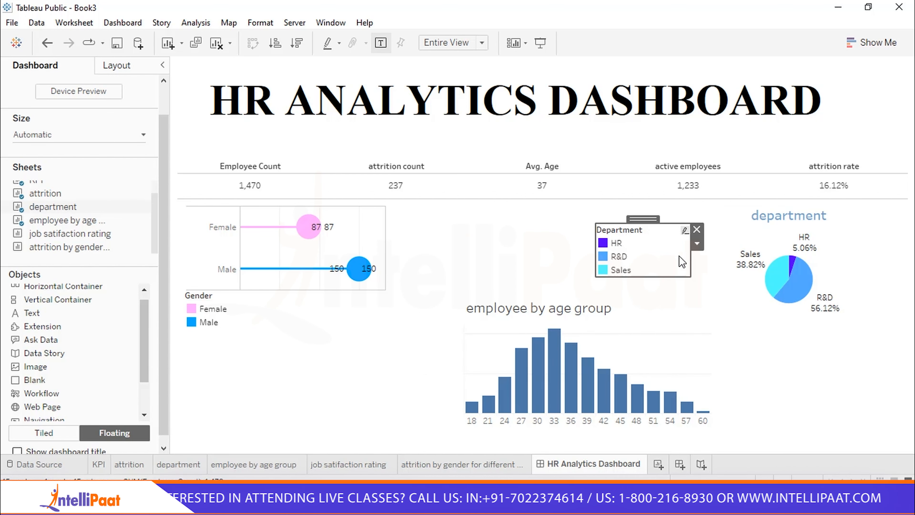
pyautogui.moveTo(641, 221); pyautogui.dragTo(678, 313)
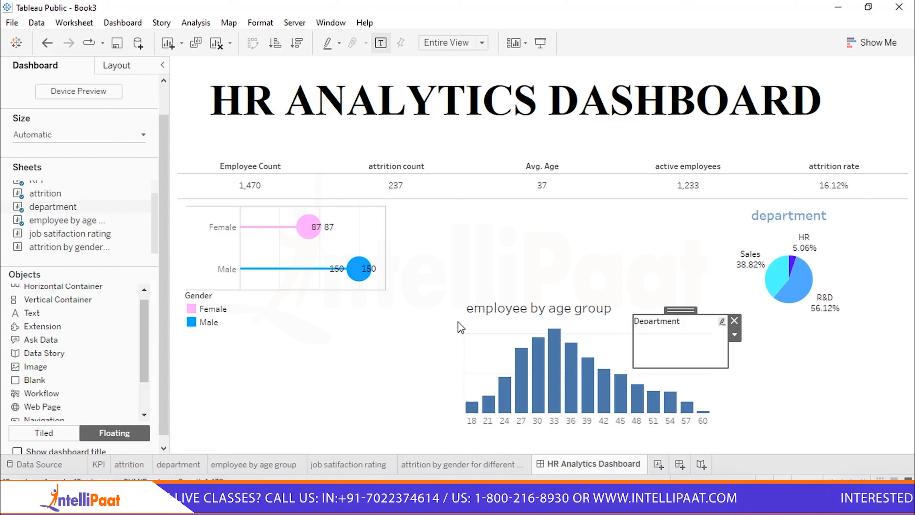
# - Shrink the employee by age group chart from its lower-right corner and place it directly beside the attrition chart, below the KPI table
pyautogui.click(468, 373)
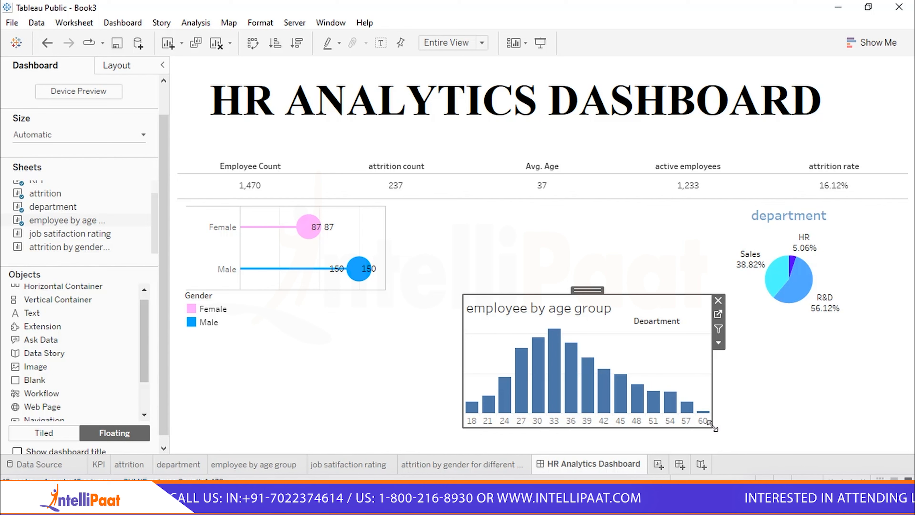
pyautogui.moveTo(713, 426); pyautogui.dragTo(670, 414)
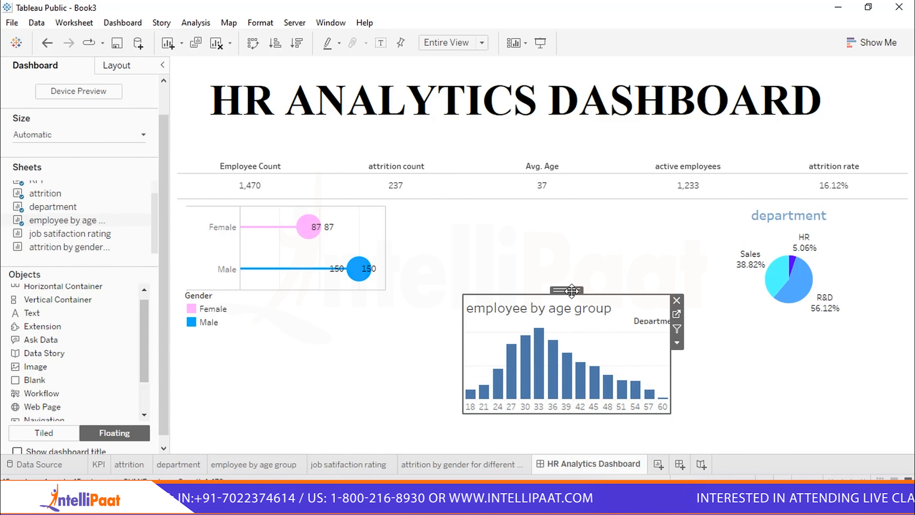
pyautogui.moveTo(570, 290); pyautogui.dragTo(514, 214)
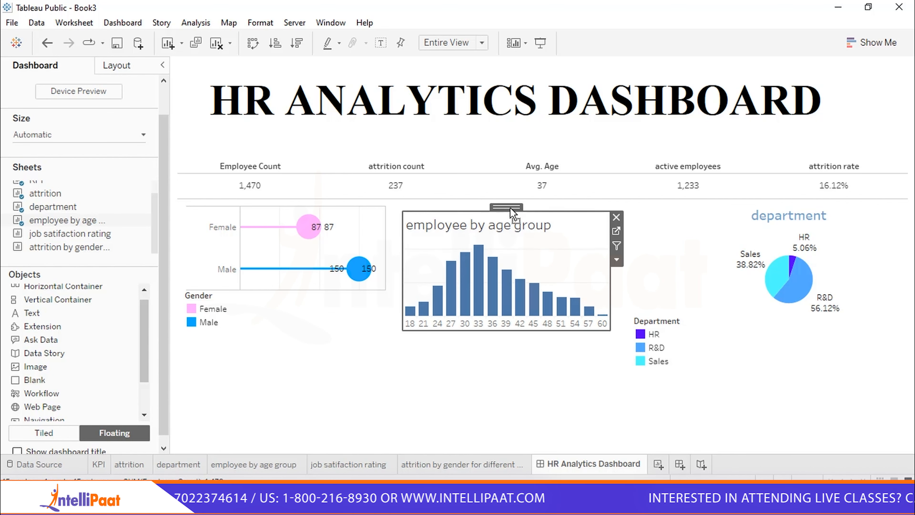
# - Move the Department legend between the age group and department charts, and shrink it from its lower-right corner
pyautogui.click(650, 317)
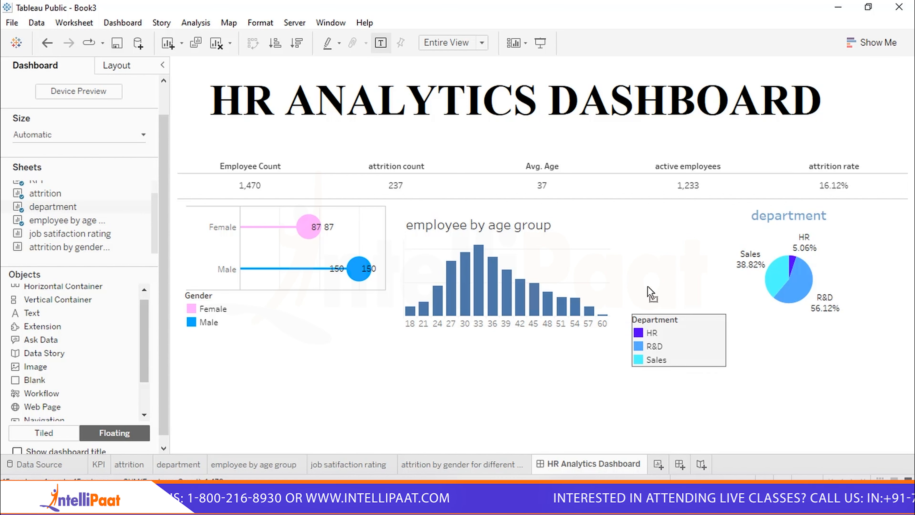
pyautogui.moveTo(670, 308); pyautogui.dragTo(625, 211)
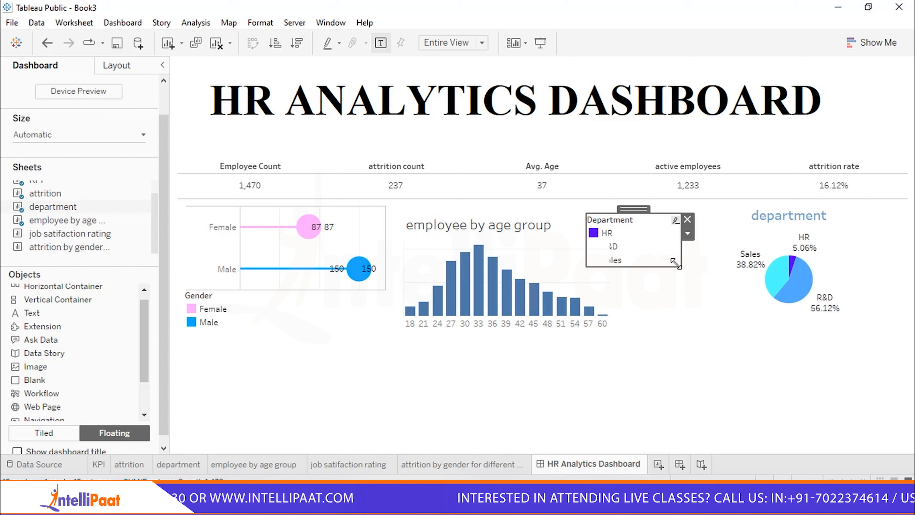
pyautogui.moveTo(675, 263); pyautogui.dragTo(650, 253)
pyautogui.moveTo(615, 209); pyautogui.dragTo(641, 210)
pyautogui.click(674, 300)
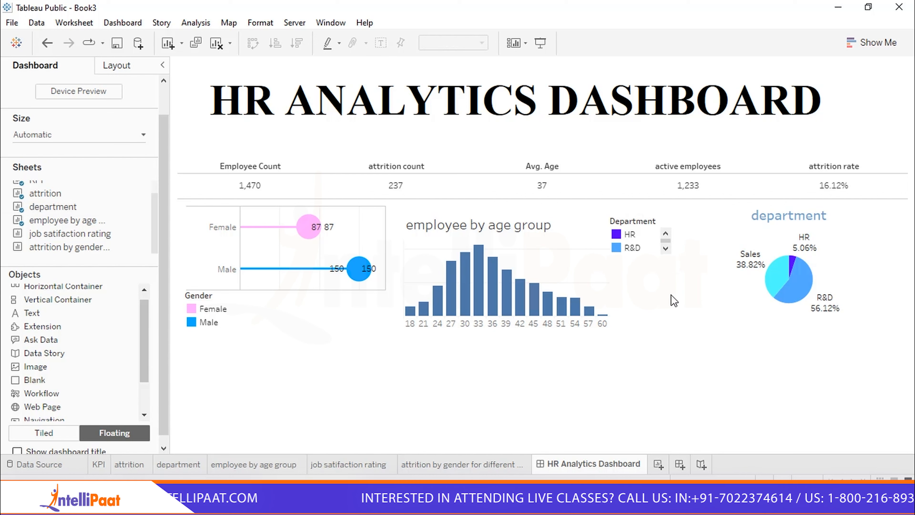
# - Place the Department legend directly to the right of the department chart's title and extend its lower edge to fit all three departments
pyautogui.rightClick(666, 249)
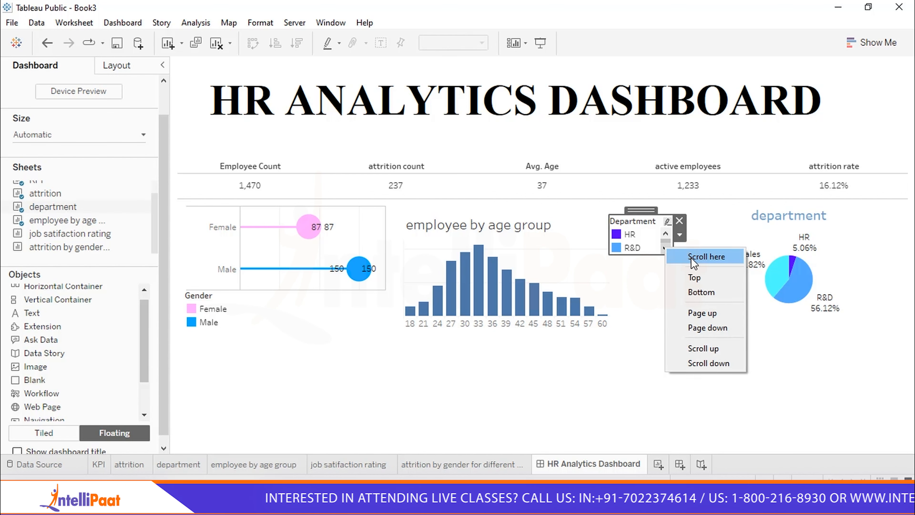
pyautogui.click(665, 236)
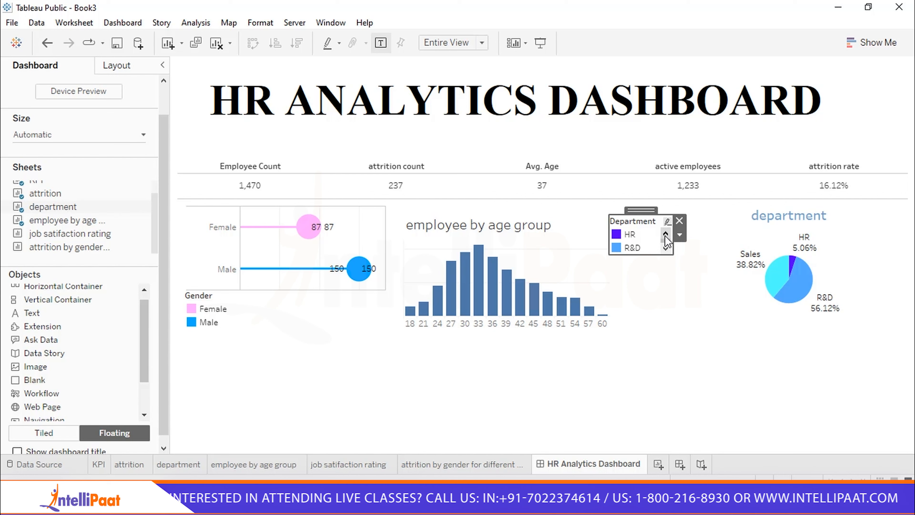
pyautogui.moveTo(634, 211); pyautogui.dragTo(871, 209)
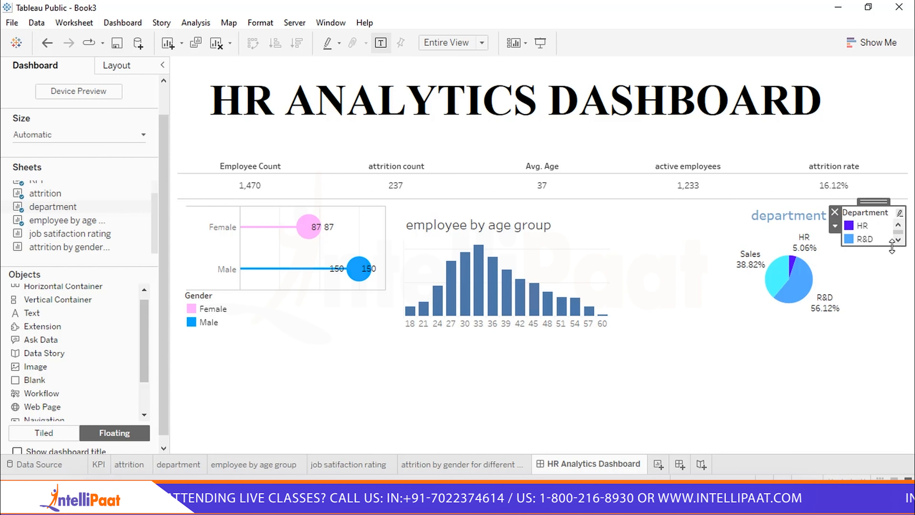
pyautogui.moveTo(877, 246); pyautogui.dragTo(879, 268)
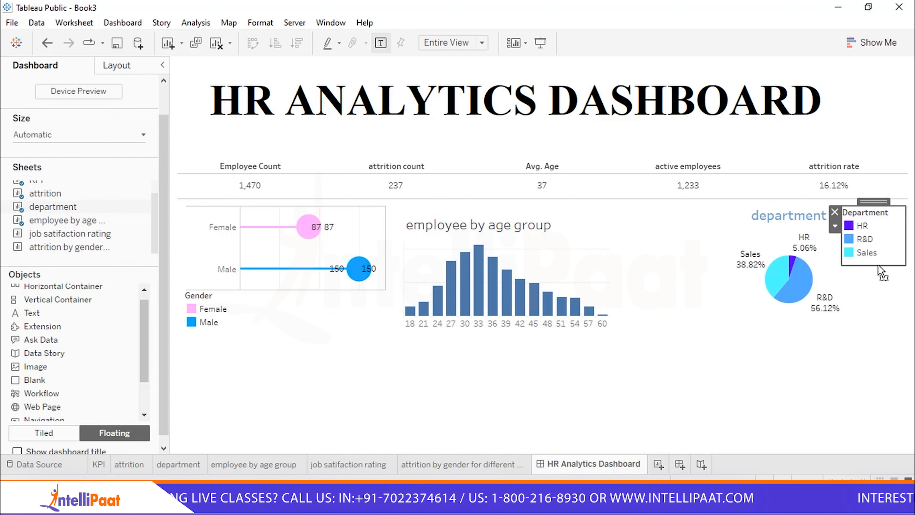
pyautogui.rightClick(879, 268)
pyautogui.click(698, 341)
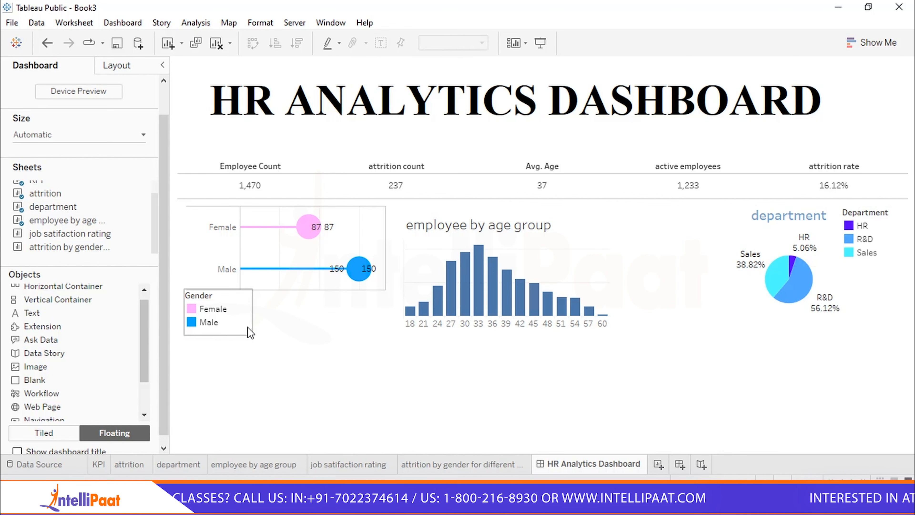
# - Add the job satifaction rating sheet as a floating table near the department chart and adjust its width and height
pyautogui.moveTo(59, 238); pyautogui.dragTo(641, 328)
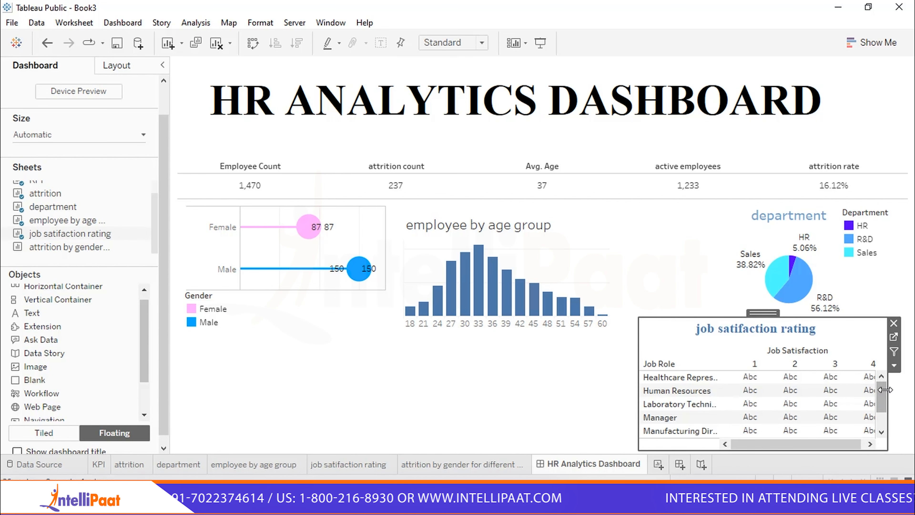
pyautogui.moveTo(887, 382); pyautogui.dragTo(907, 384)
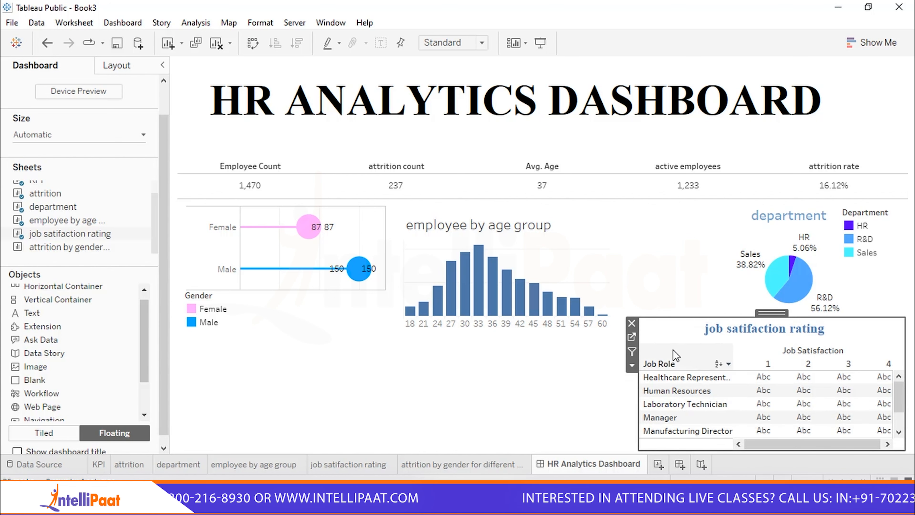
pyautogui.moveTo(637, 317); pyautogui.dragTo(637, 251)
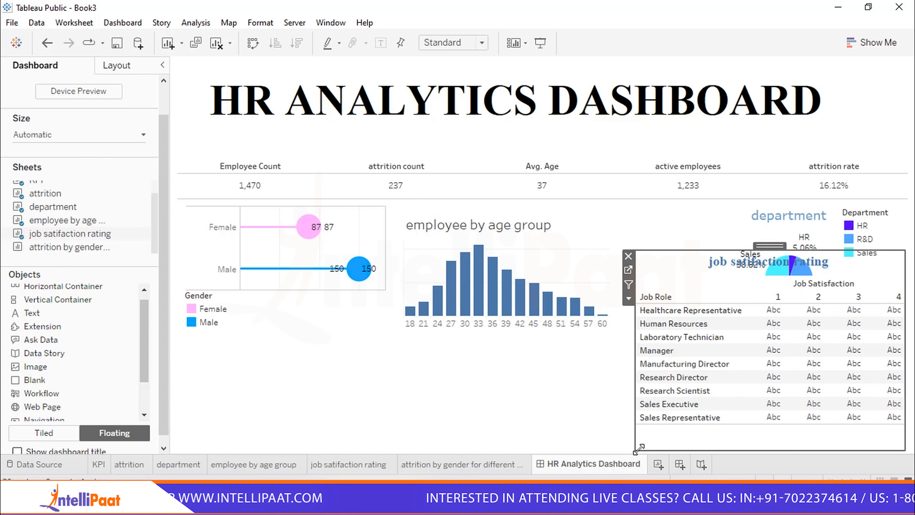
pyautogui.moveTo(637, 448); pyautogui.dragTo(676, 418)
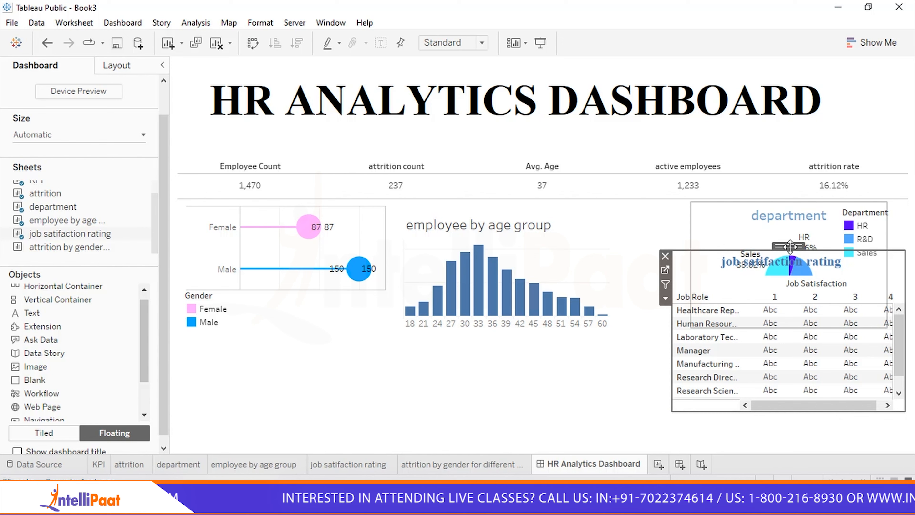
# - Fit the job satifaction rating table below the department pie chart by moving it, lowering its upper edge and extending its lower edge
pyautogui.moveTo(789, 246); pyautogui.dragTo(774, 268)
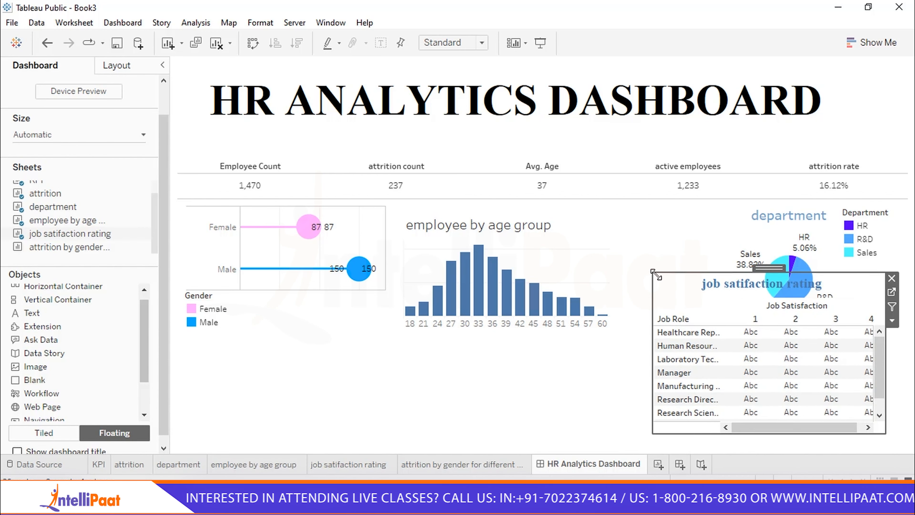
pyautogui.moveTo(655, 274); pyautogui.dragTo(643, 319)
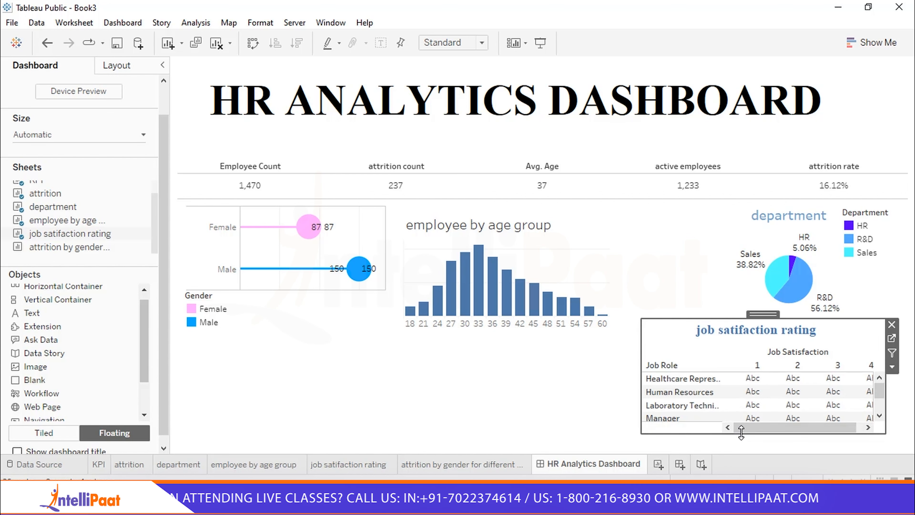
pyautogui.moveTo(741, 432); pyautogui.dragTo(743, 450)
pyautogui.rightClick(743, 450)
pyautogui.click(582, 412)
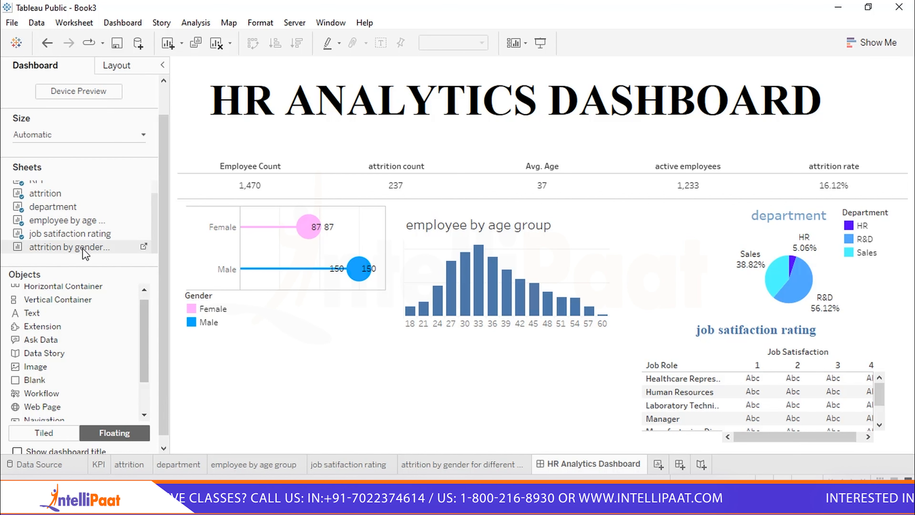
# - Add the attrition by gender for different ages sheet as a floating chart, and stretch it across the space below the attrition and age group charts
pyautogui.moveTo(85, 253); pyautogui.dragTo(292, 366)
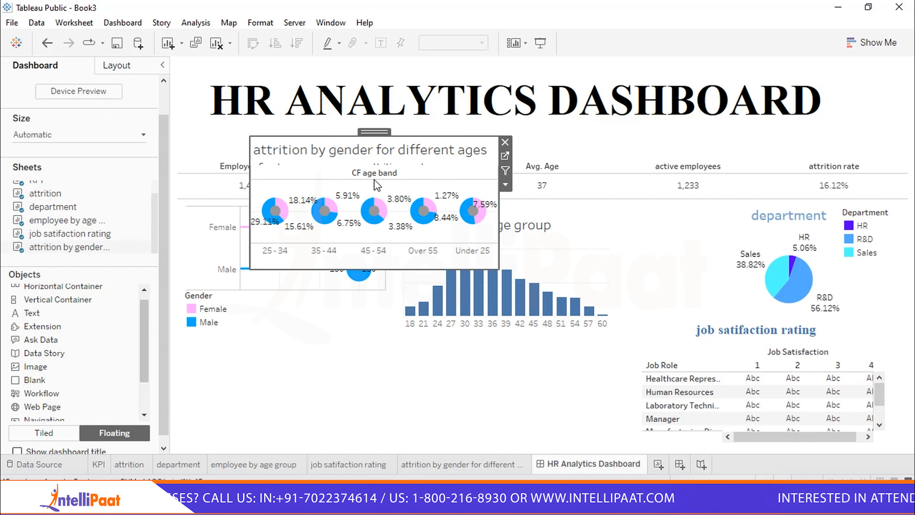
pyautogui.moveTo(375, 131); pyautogui.dragTo(368, 307)
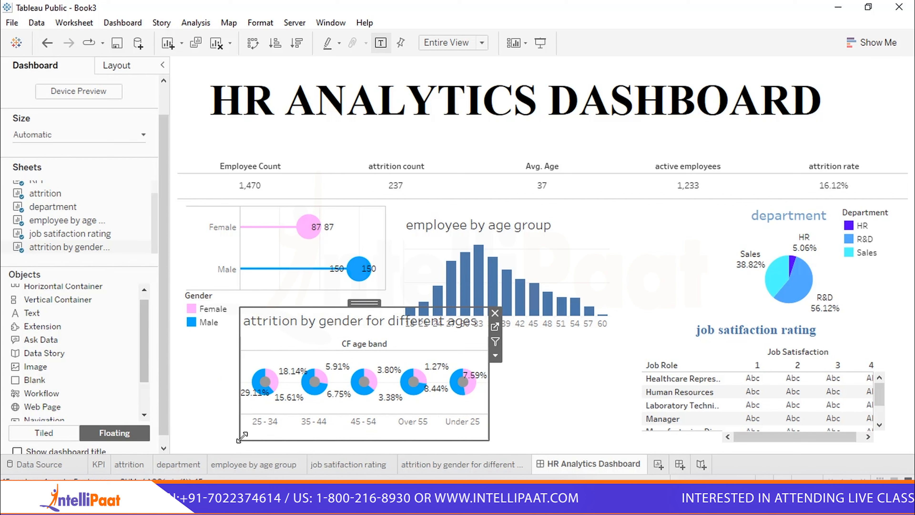
pyautogui.moveTo(241, 436); pyautogui.dragTo(257, 427)
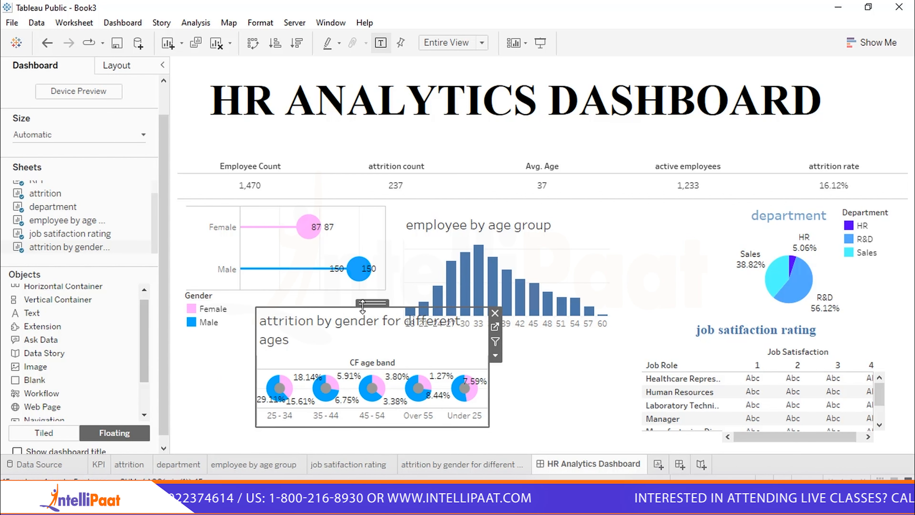
pyautogui.moveTo(363, 304); pyautogui.dragTo(293, 324)
pyautogui.moveTo(418, 390); pyautogui.dragTo(618, 419)
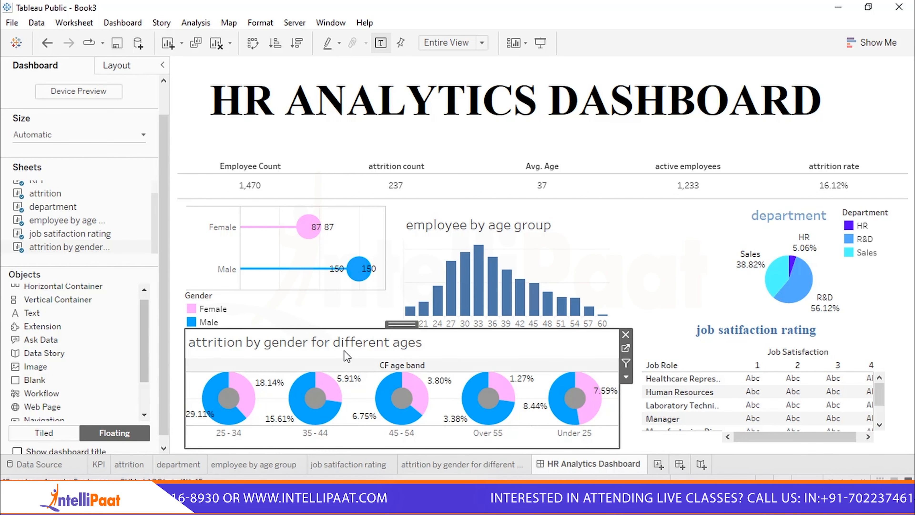
# - Open formatting for the attrition by gender for different ages chart and examine its column header and worksheet font options
pyautogui.rightClick(286, 373)
pyautogui.click(320, 417)
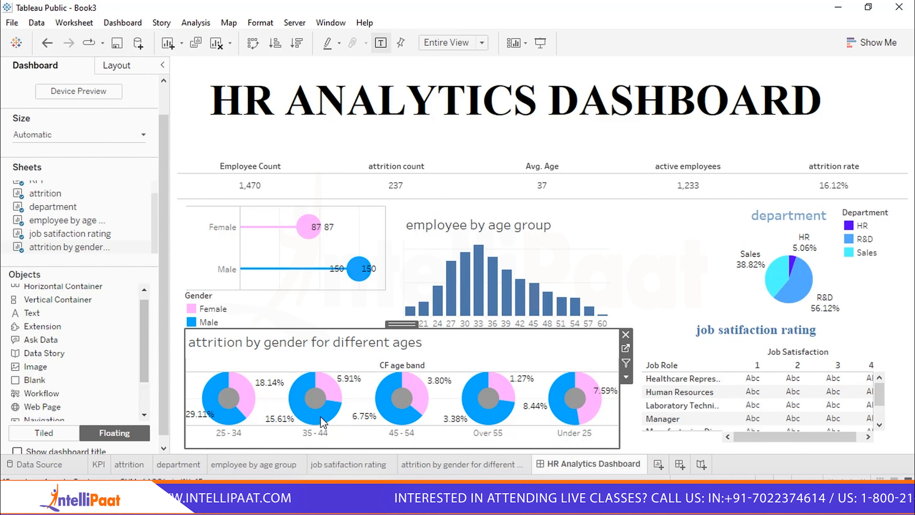
pyautogui.click(103, 115)
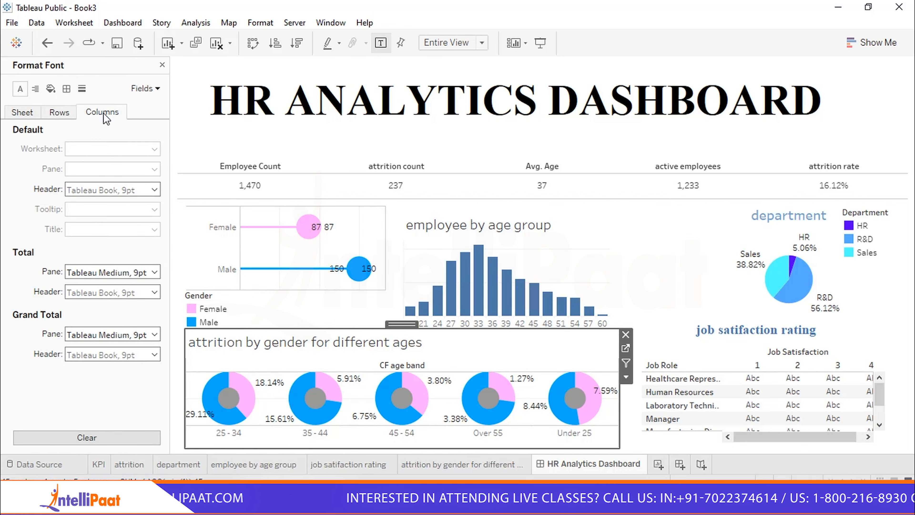
pyautogui.click(135, 190)
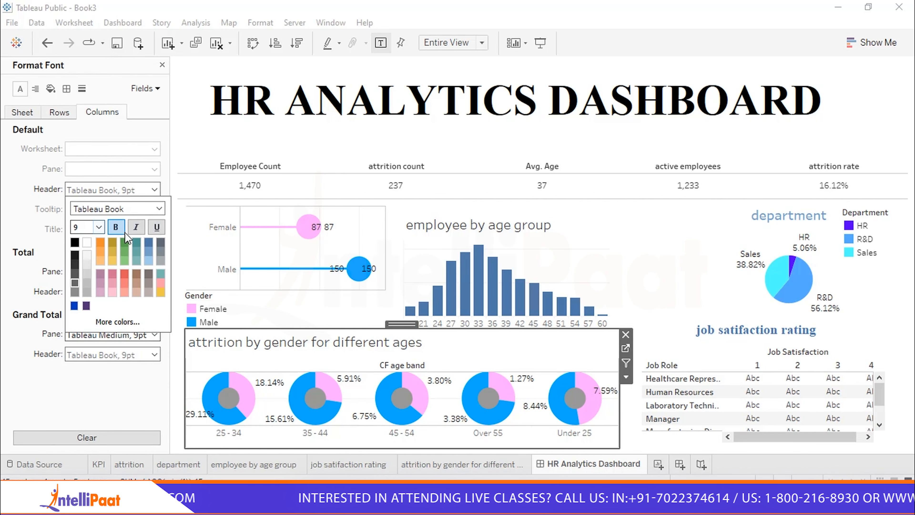
pyautogui.click(77, 364)
pyautogui.click(20, 115)
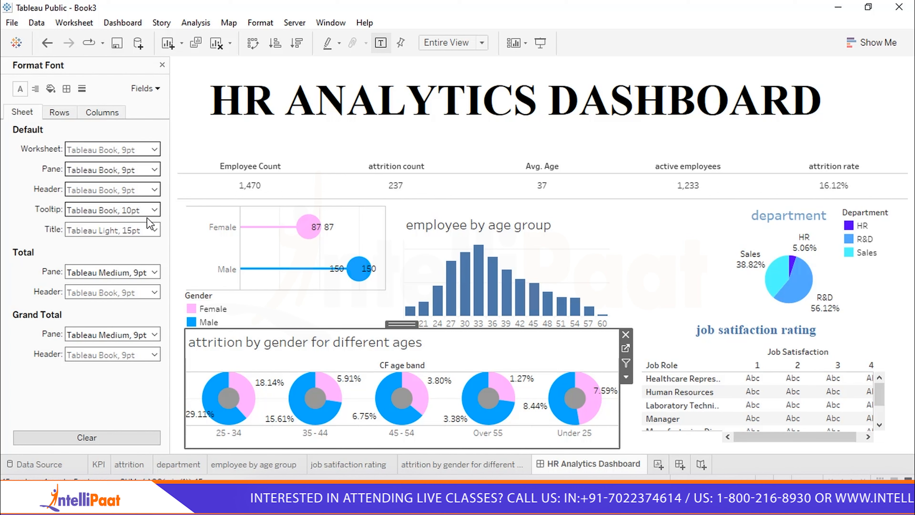
pyautogui.click(155, 149)
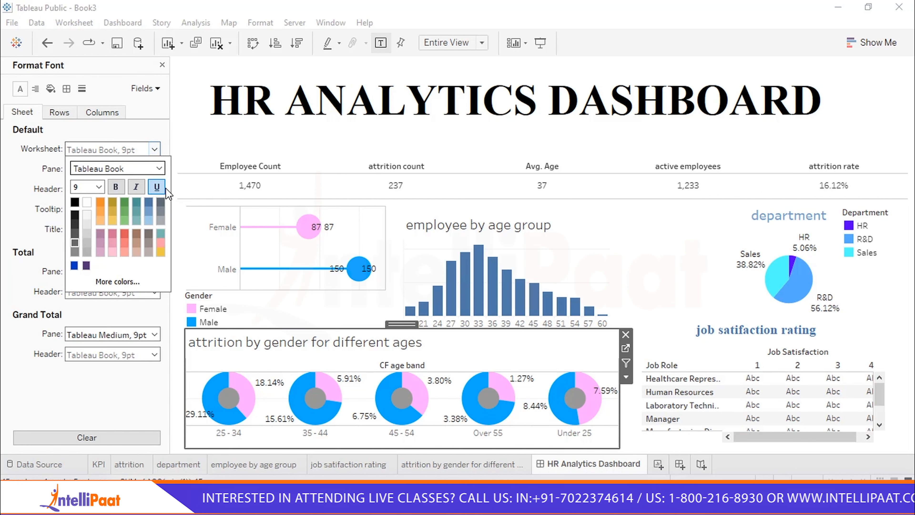
pyautogui.click(3, 242)
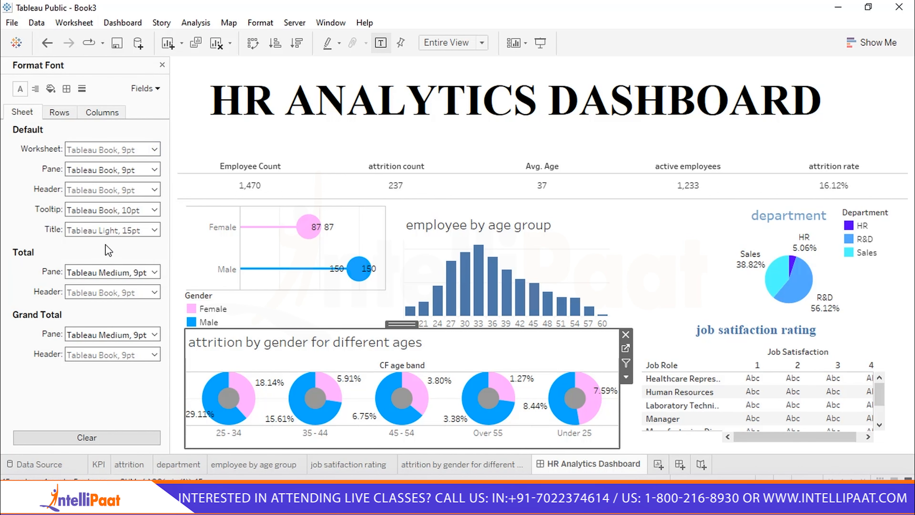
# - Try setting the donut chart's cell border and its grand total pane and header borders to None
pyautogui.click(81, 89)
pyautogui.click(66, 89)
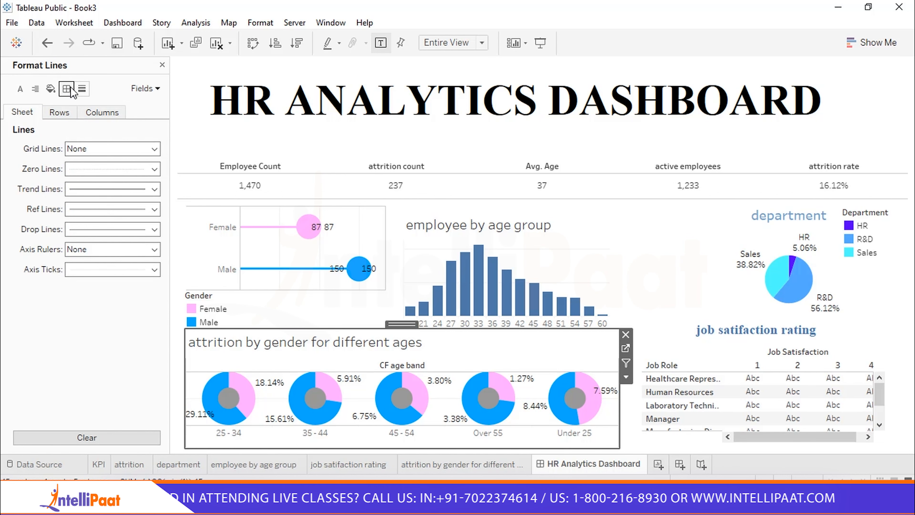
pyautogui.click(90, 149)
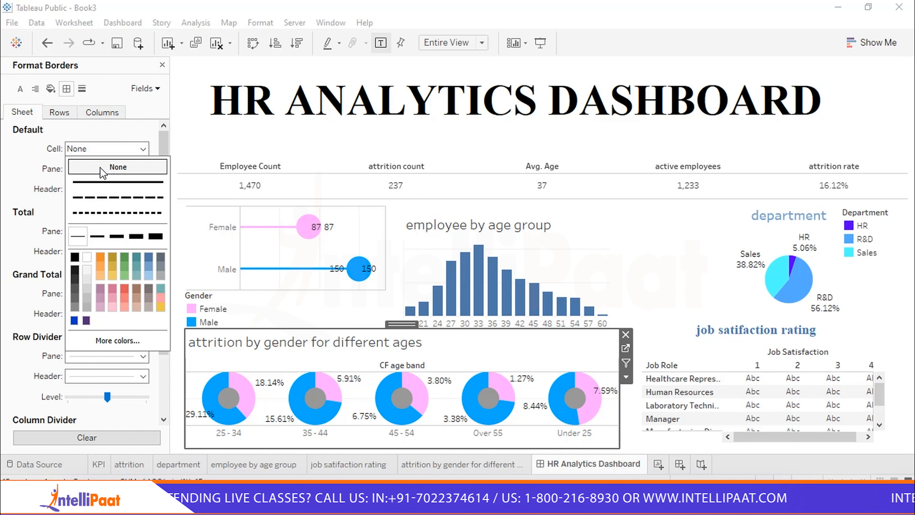
pyautogui.click(41, 378)
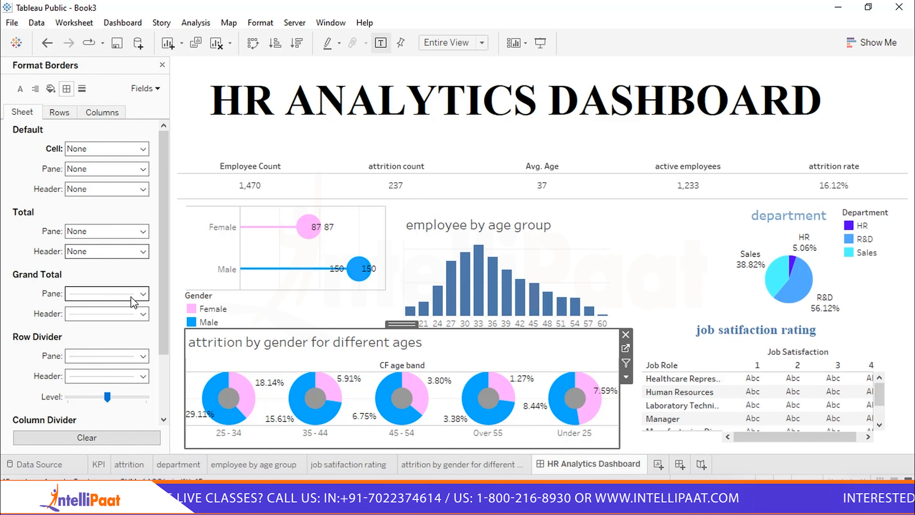
pyautogui.click(143, 294)
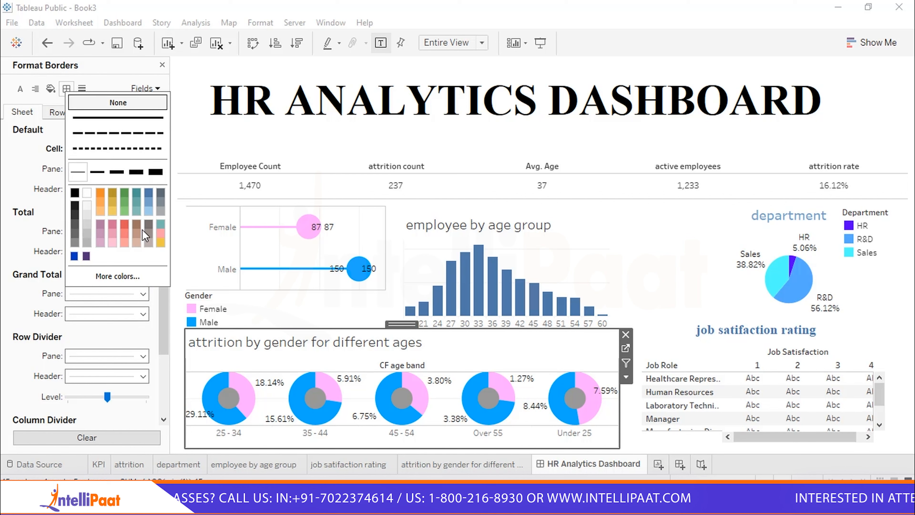
pyautogui.click(117, 103)
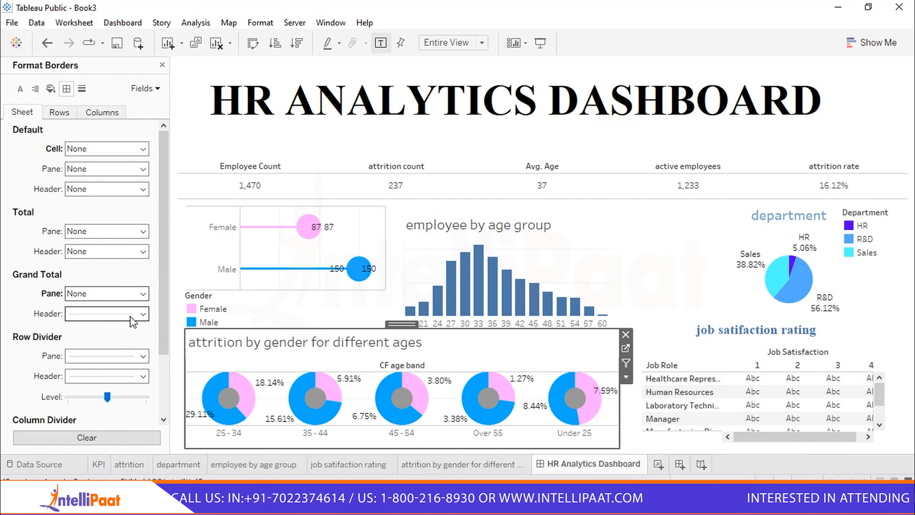
pyautogui.click(143, 313)
pyautogui.click(118, 123)
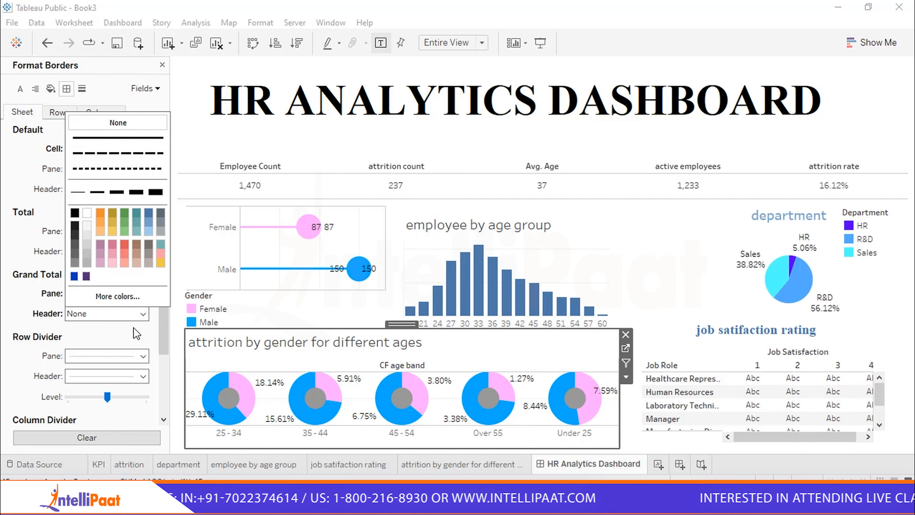
# - Try setting the row divider's pane and header borders to None, and clear the chart's border formatting
pyautogui.click(143, 356)
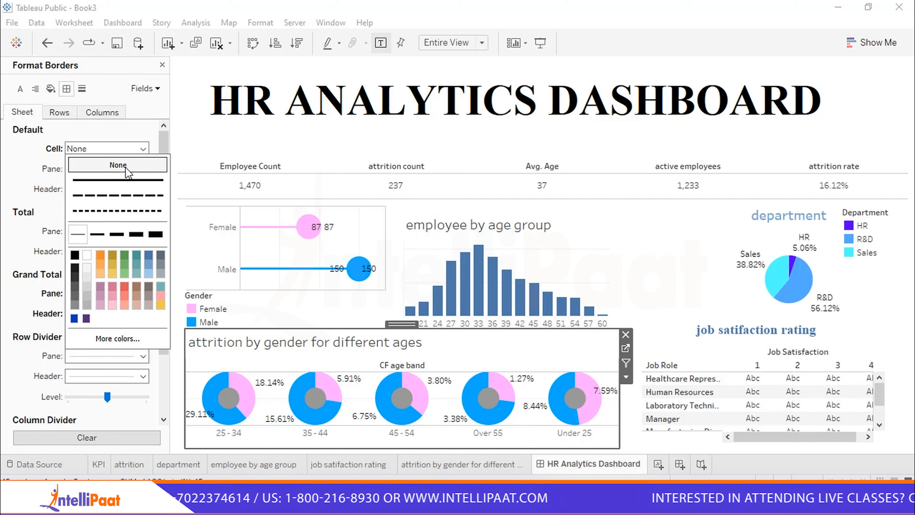
pyautogui.click(118, 165)
pyautogui.click(143, 376)
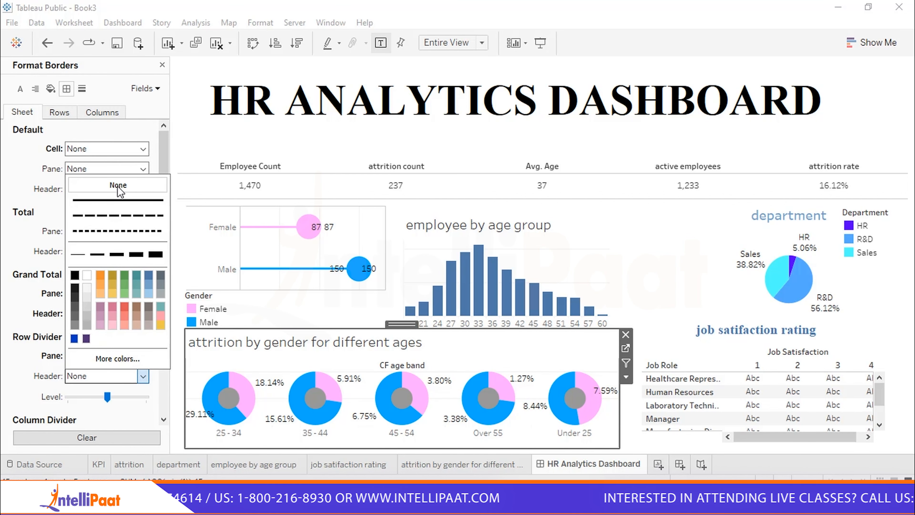
pyautogui.click(118, 185)
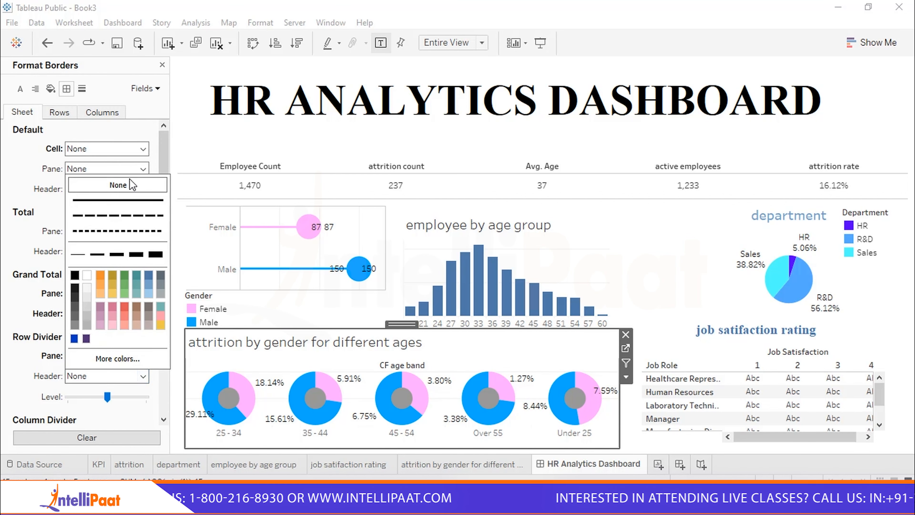
pyautogui.click(23, 406)
pyautogui.click(77, 439)
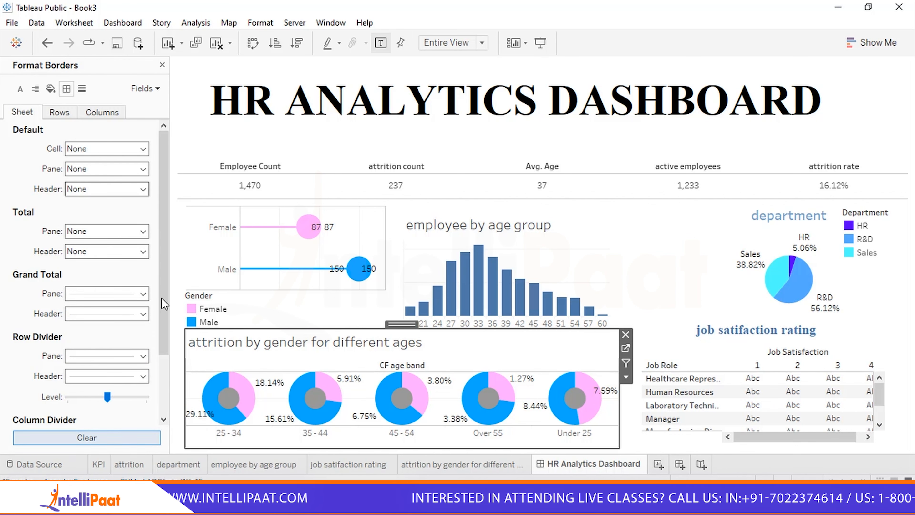
# - Set the zero lines and trend lines of the attrition by gender for different ages chart to None
pyautogui.click(82, 90)
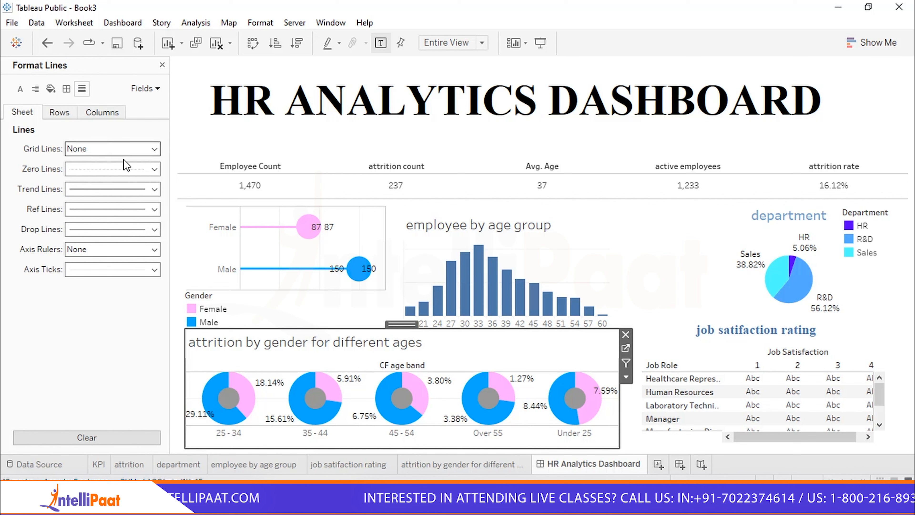
pyautogui.click(152, 169)
pyautogui.click(148, 189)
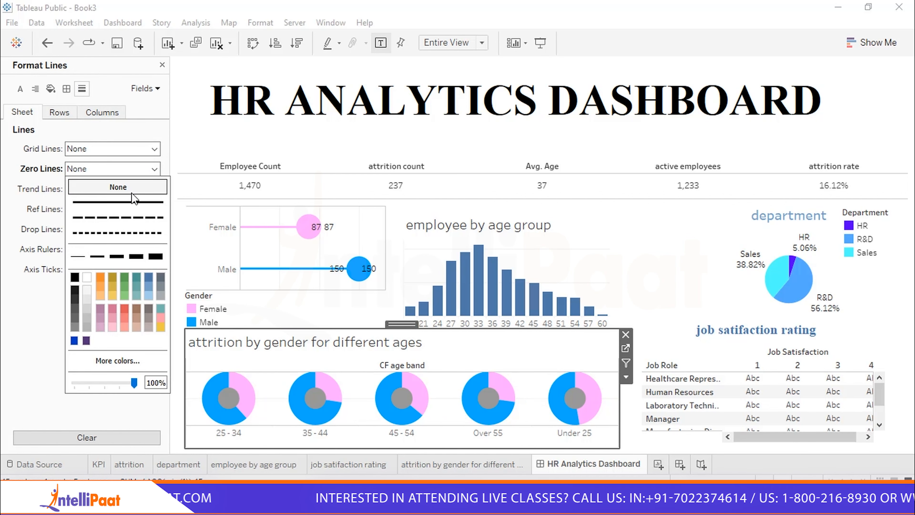
pyautogui.click(35, 253)
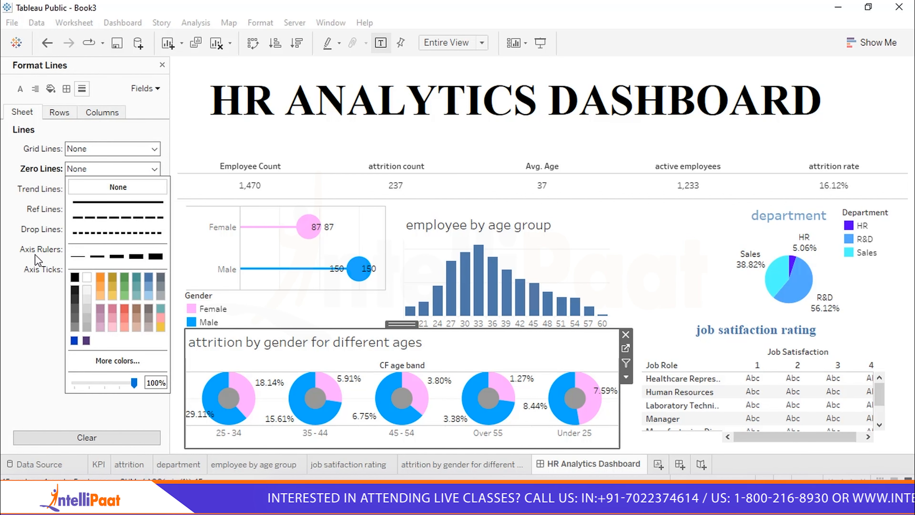
pyautogui.click(152, 189)
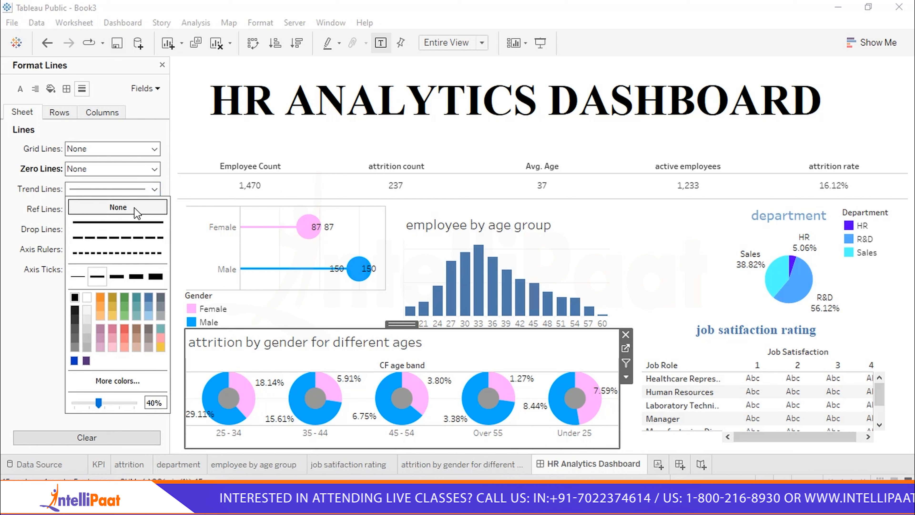
pyautogui.click(133, 207)
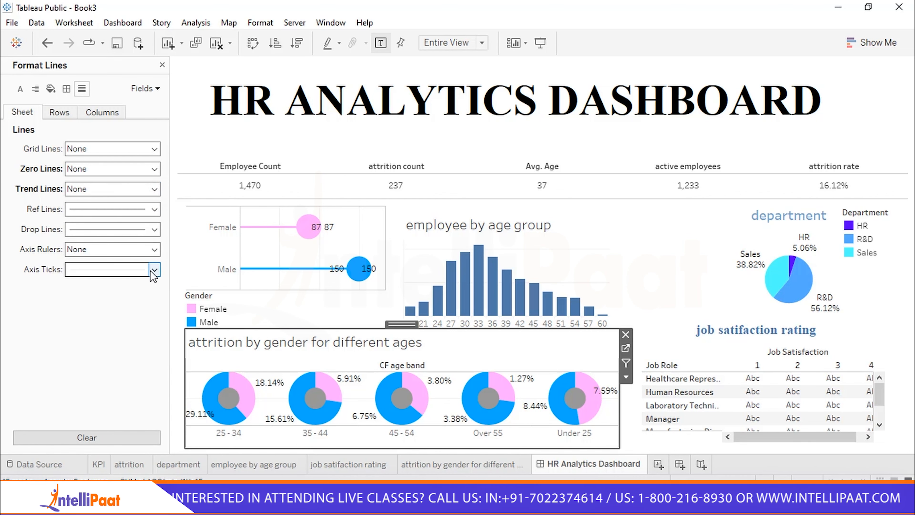
# - Set the donut chart's axis ticks, drop lines and reference lines to None, and deselect the chart
pyautogui.click(154, 269)
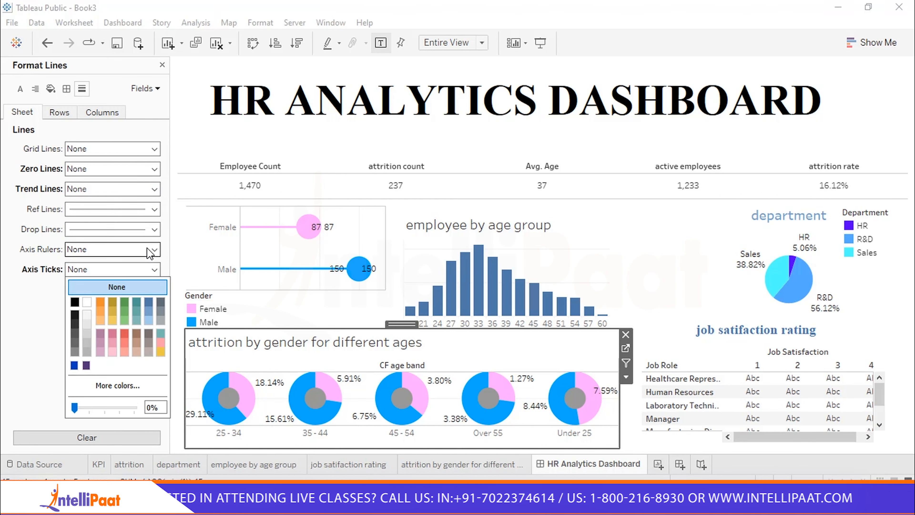
pyautogui.click(154, 249)
pyautogui.click(154, 229)
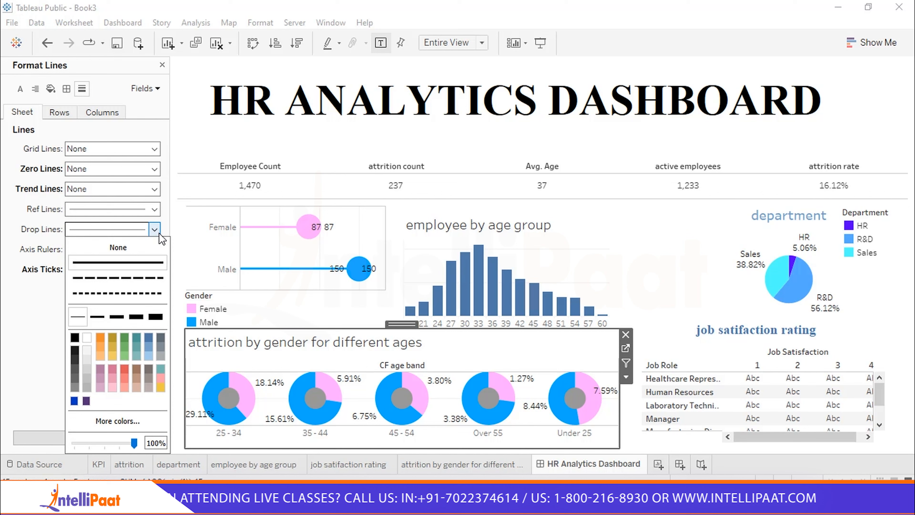
pyautogui.click(137, 247)
pyautogui.click(154, 209)
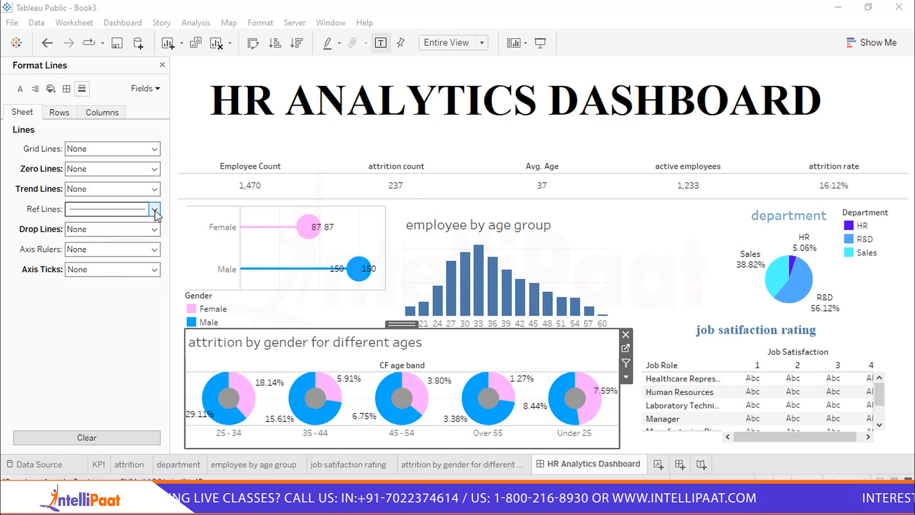
pyautogui.click(127, 231)
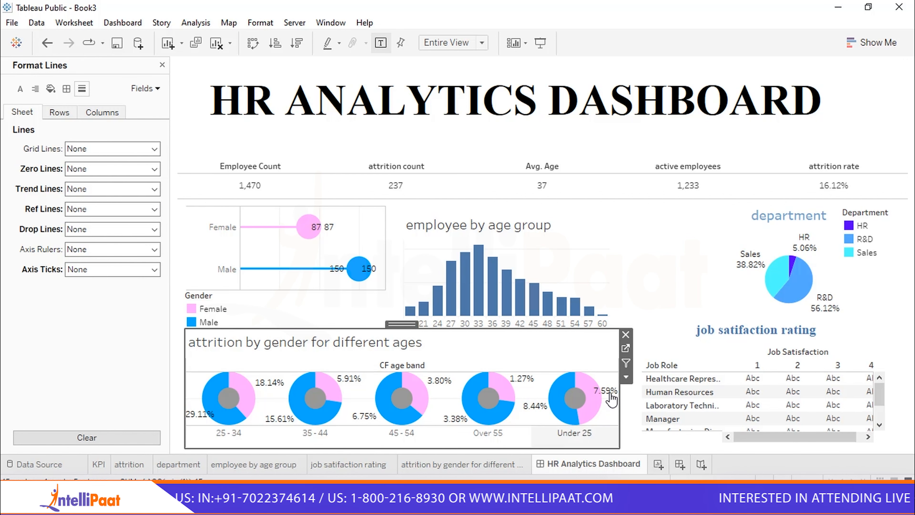
pyautogui.click(654, 249)
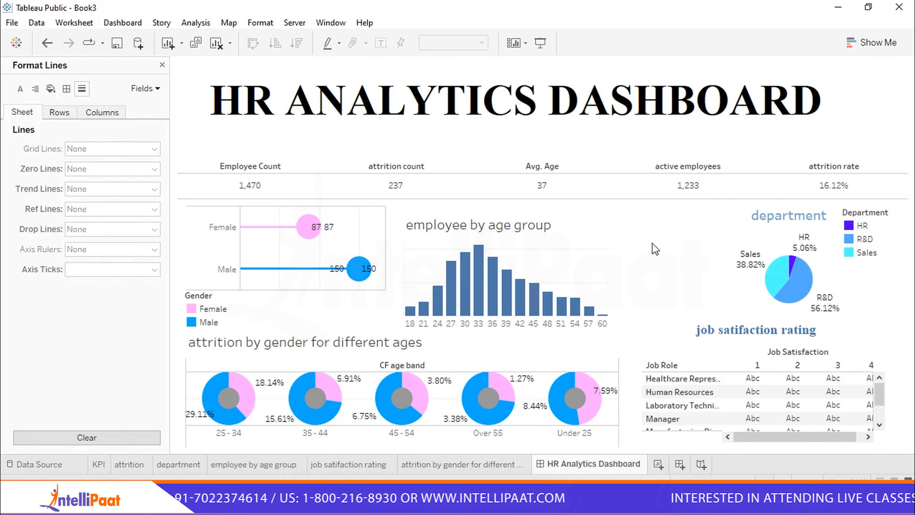